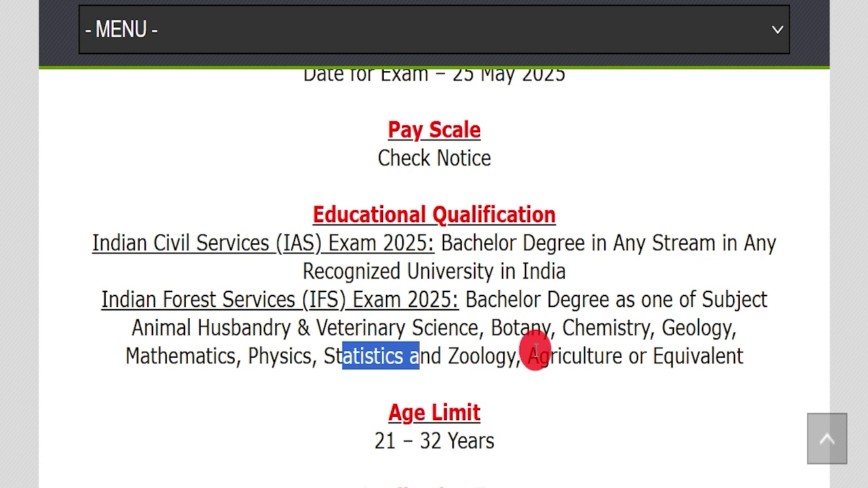
- Highlight the fee details: Gen/OBC fee of 100, SC/ST/PH/female exemption, and payment methods
{"action": "left_click_drag", "start_coordinate": [724, 356], "coordinate": [3, 411]}
{"action": "scroll", "coordinate": [605, 364], "scroll_direction": "down", "scroll_amount": 2}
{"action": "left_click_drag", "start_coordinate": [296, 343], "coordinate": [543, 348]}
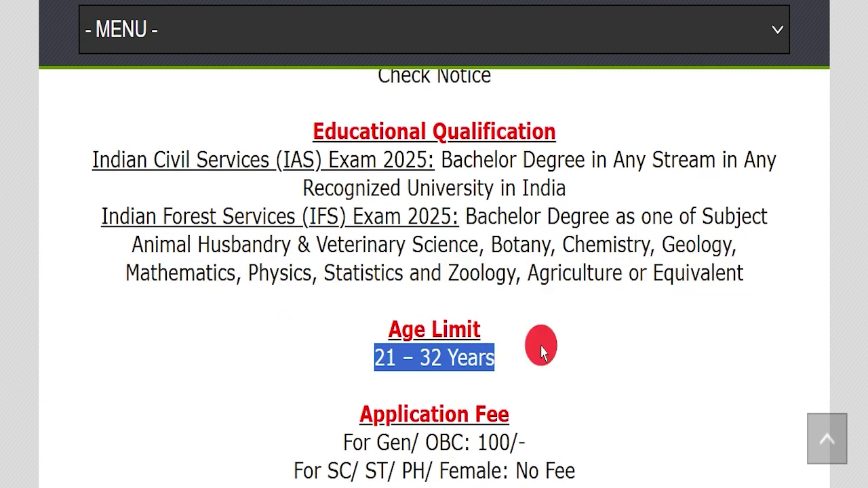
{"action": "scroll", "coordinate": [563, 332], "scroll_direction": "down", "scroll_amount": 4}
{"action": "left_click_drag", "start_coordinate": [304, 275], "coordinate": [561, 268]}
{"action": "left_click_drag", "start_coordinate": [287, 304], "coordinate": [583, 304]}
{"action": "left_click_drag", "start_coordinate": [302, 331], "coordinate": [734, 332]}
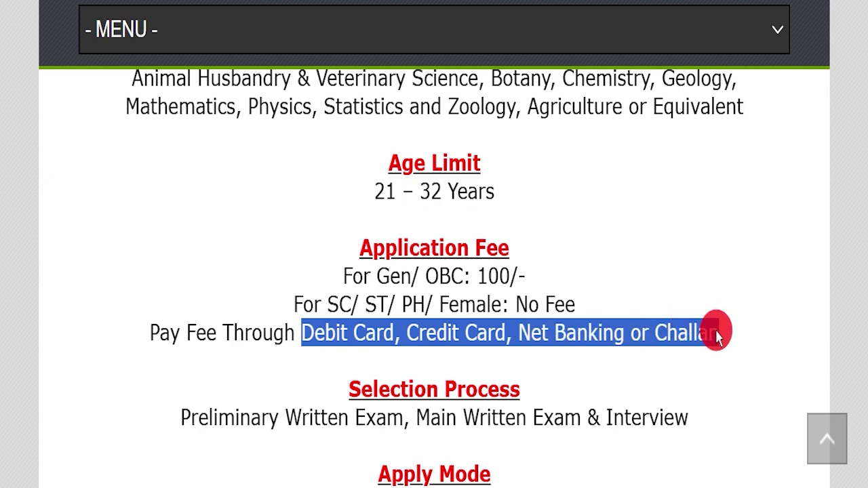
{"action": "left_click", "coordinate": [678, 331]}
{"action": "scroll", "coordinate": [407, 298], "scroll_direction": "down", "scroll_amount": 2}
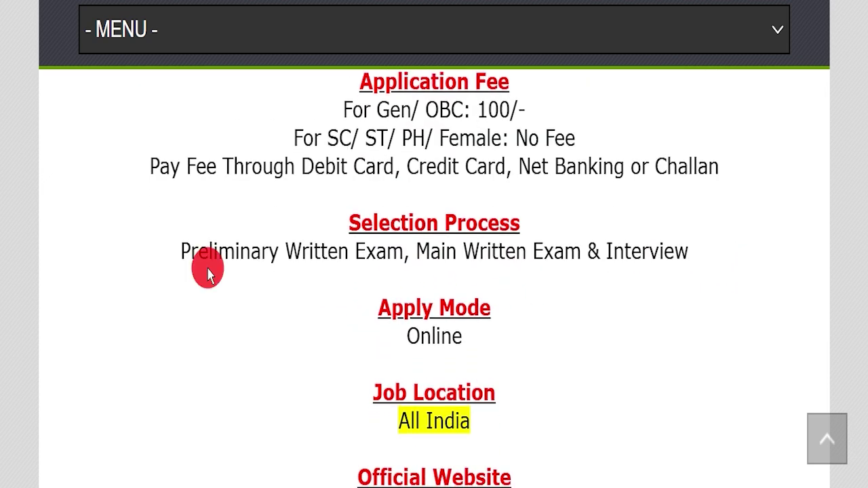
- Highlight the three-stage selection process, online application rule and official website addresses
{"action": "left_click_drag", "start_coordinate": [192, 254], "coordinate": [759, 248]}
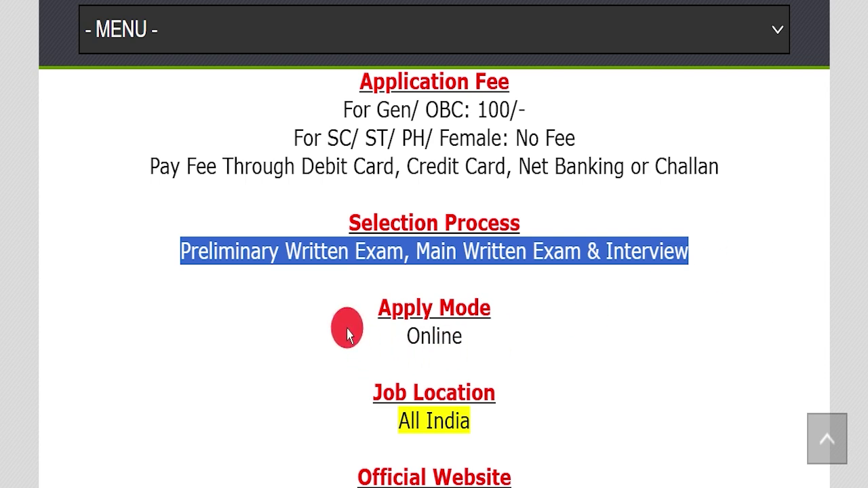
{"action": "left_click_drag", "start_coordinate": [347, 335], "coordinate": [500, 342]}
{"action": "left_click_drag", "start_coordinate": [339, 420], "coordinate": [552, 397]}
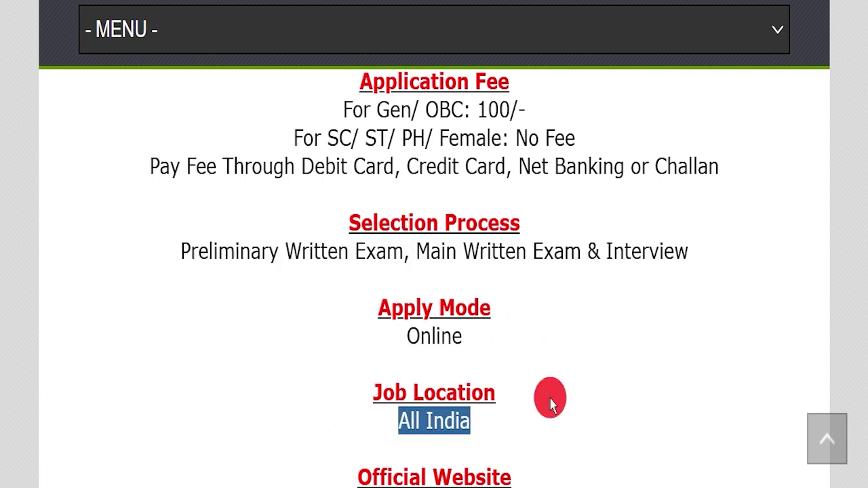
{"action": "scroll", "coordinate": [348, 387], "scroll_direction": "down", "scroll_amount": 1}
{"action": "left_click_drag", "start_coordinate": [230, 417], "coordinate": [437, 416]}
{"action": "left_click", "coordinate": [603, 377]}
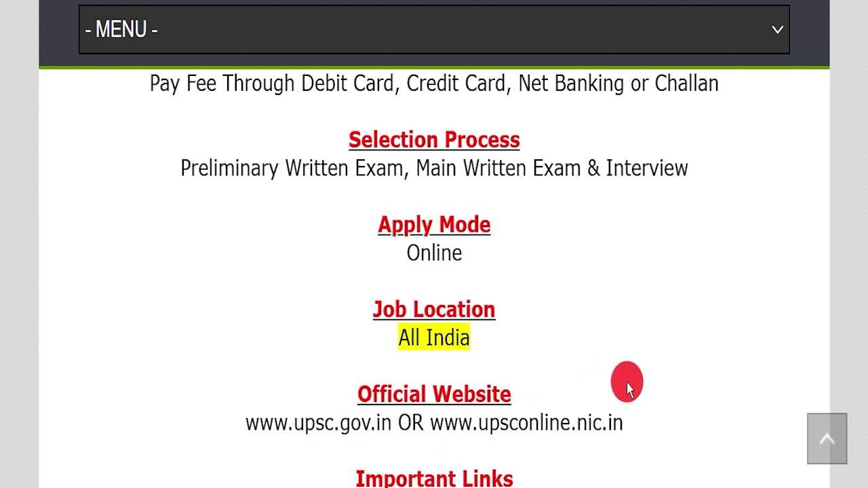
{"action": "scroll", "coordinate": [640, 374], "scroll_direction": "down", "scroll_amount": 1}
{"action": "scroll", "coordinate": [601, 359], "scroll_direction": "down", "scroll_amount": 1}
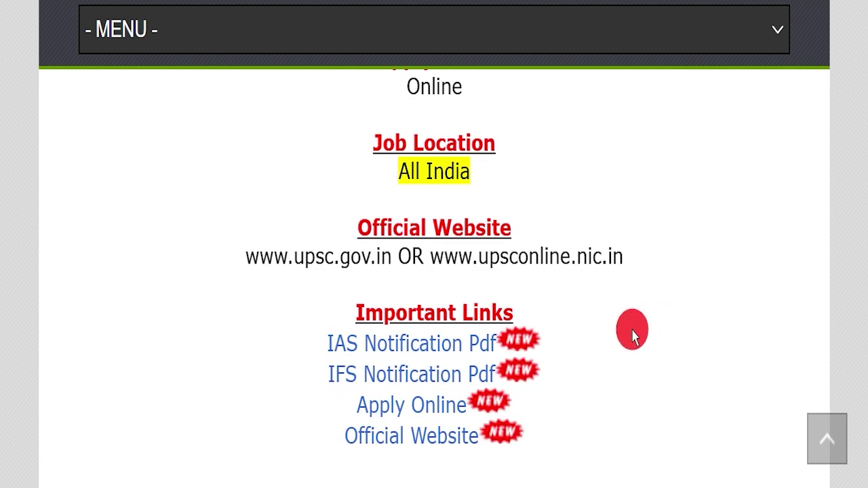
- Open the IAS Notification PDF, compare it with the IFoS notice, and return to the CSE notice
{"action": "left_click_drag", "start_coordinate": [258, 339], "coordinate": [495, 359]}
{"action": "left_click", "coordinate": [287, 346]}
{"action": "left_click_drag", "start_coordinate": [287, 346], "coordinate": [588, 363]}
{"action": "left_click", "coordinate": [353, 426]}
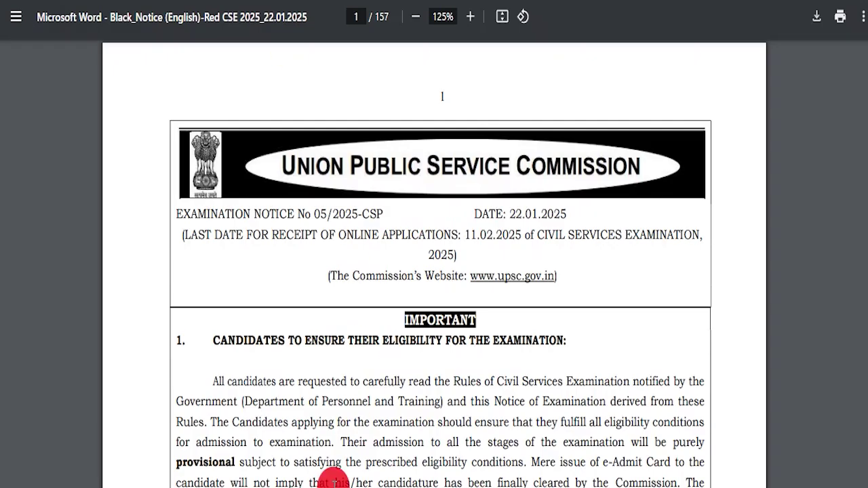
{"action": "left_click", "coordinate": [323, 458]}
{"action": "left_click", "coordinate": [440, 174]}
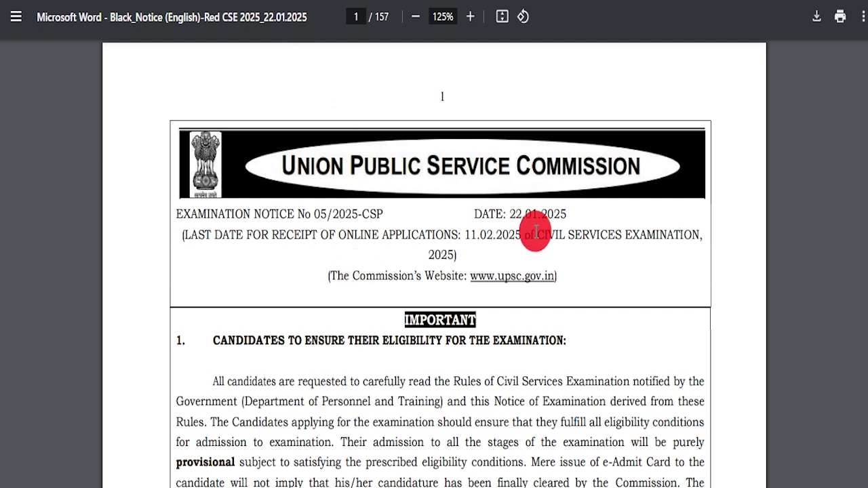
- Highlight the application deadline, IFoS prelims requirement and OTR registration requirement in the CSE notice
{"action": "left_click_drag", "start_coordinate": [537, 232], "coordinate": [664, 230]}
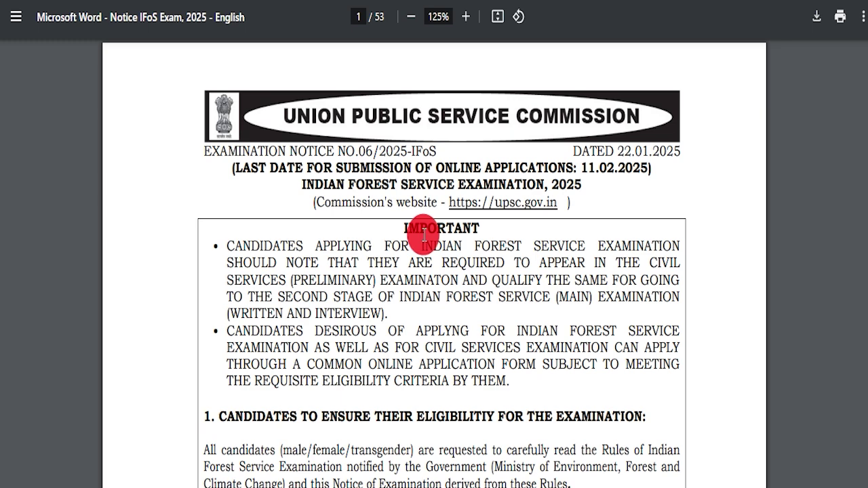
{"action": "left_click_drag", "start_coordinate": [494, 235], "coordinate": [687, 236]}
{"action": "left_click", "coordinate": [400, 226]}
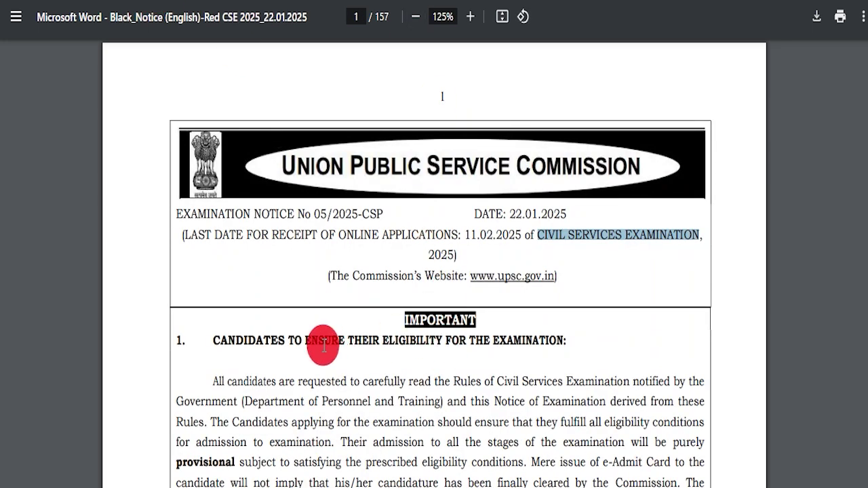
{"action": "left_click_drag", "start_coordinate": [324, 345], "coordinate": [572, 373]}
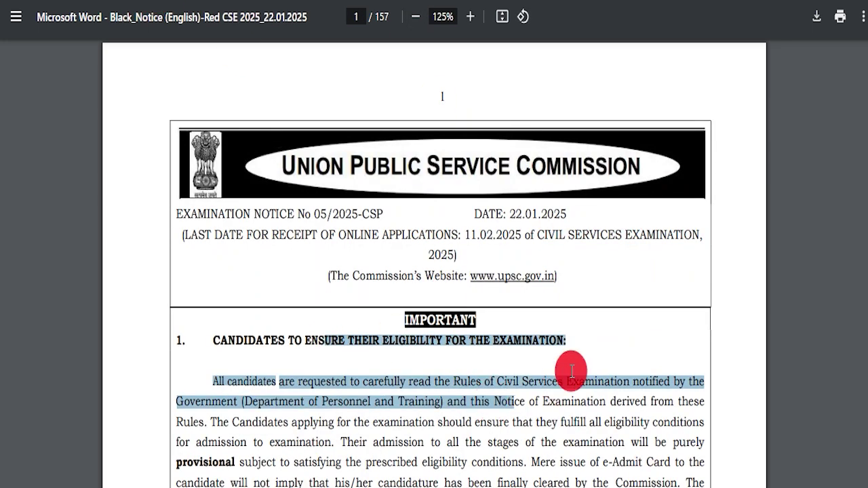
{"action": "scroll", "coordinate": [441, 329], "scroll_direction": "down", "scroll_amount": 5}
{"action": "left_click_drag", "start_coordinate": [213, 189], "coordinate": [378, 285]}
- Scroll to the examination centres and highlight the Main examination centres table
{"action": "scroll", "coordinate": [401, 296], "scroll_direction": "down", "scroll_amount": 4}
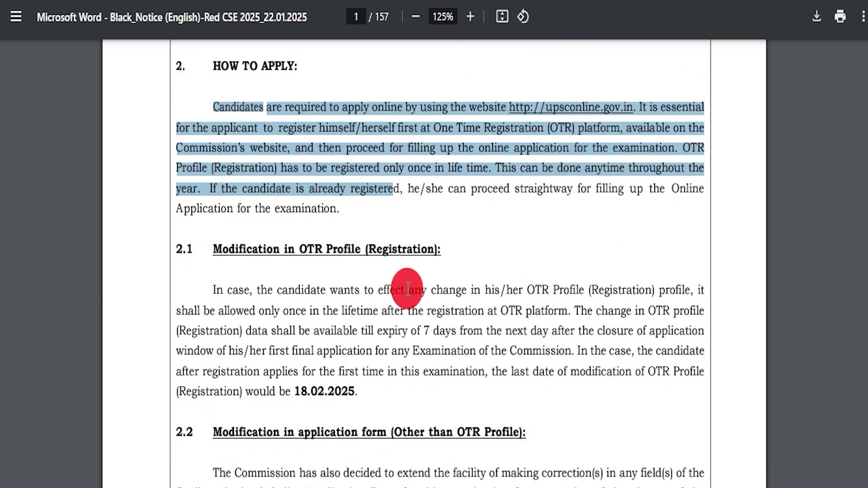
{"action": "scroll", "coordinate": [403, 282], "scroll_direction": "down", "scroll_amount": 10}
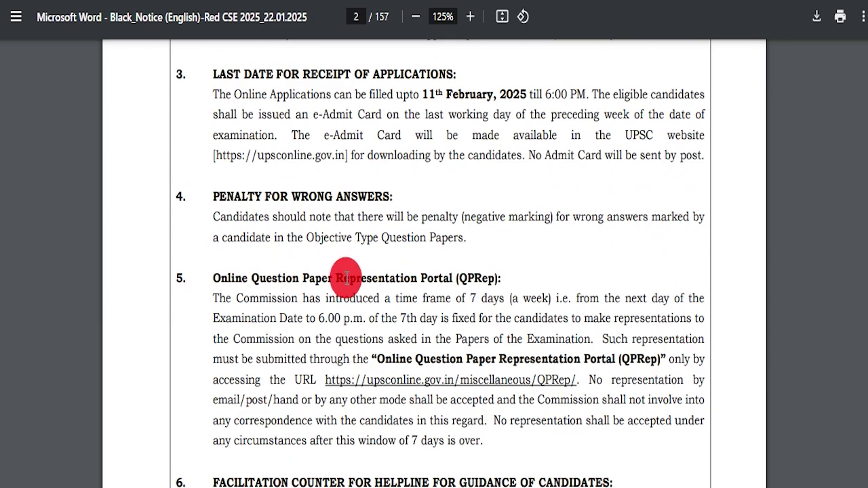
{"action": "scroll", "coordinate": [346, 278], "scroll_direction": "down", "scroll_amount": 15}
{"action": "scroll", "coordinate": [372, 295], "scroll_direction": "down", "scroll_amount": 16}
{"action": "scroll", "coordinate": [302, 287], "scroll_direction": "up", "scroll_amount": 4}
{"action": "scroll", "coordinate": [333, 294], "scroll_direction": "down", "scroll_amount": 10}
{"action": "scroll", "coordinate": [372, 275], "scroll_direction": "up", "scroll_amount": 4}
{"action": "scroll", "coordinate": [373, 275], "scroll_direction": "up", "scroll_amount": 7}
{"action": "scroll", "coordinate": [333, 280], "scroll_direction": "down", "scroll_amount": 20}
{"action": "scroll", "coordinate": [367, 258], "scroll_direction": "down", "scroll_amount": 13}
{"action": "scroll", "coordinate": [386, 258], "scroll_direction": "up", "scroll_amount": 7}
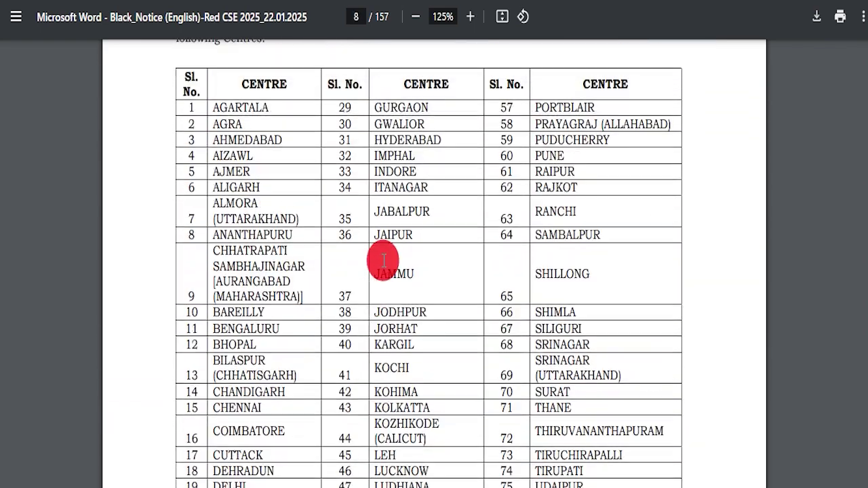
{"action": "scroll", "coordinate": [383, 260], "scroll_direction": "up", "scroll_amount": 3}
{"action": "left_click_drag", "start_coordinate": [229, 188], "coordinate": [413, 276]}
{"action": "left_click", "coordinate": [405, 277]}
{"action": "scroll", "coordinate": [346, 240], "scroll_direction": "down", "scroll_amount": 6}
{"action": "scroll", "coordinate": [337, 217], "scroll_direction": "down", "scroll_amount": 9}
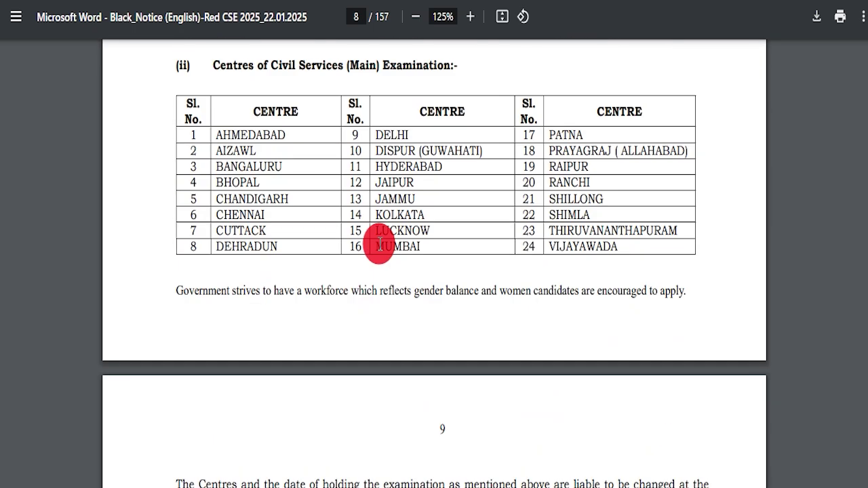
{"action": "left_click_drag", "start_coordinate": [215, 62], "coordinate": [622, 247]}
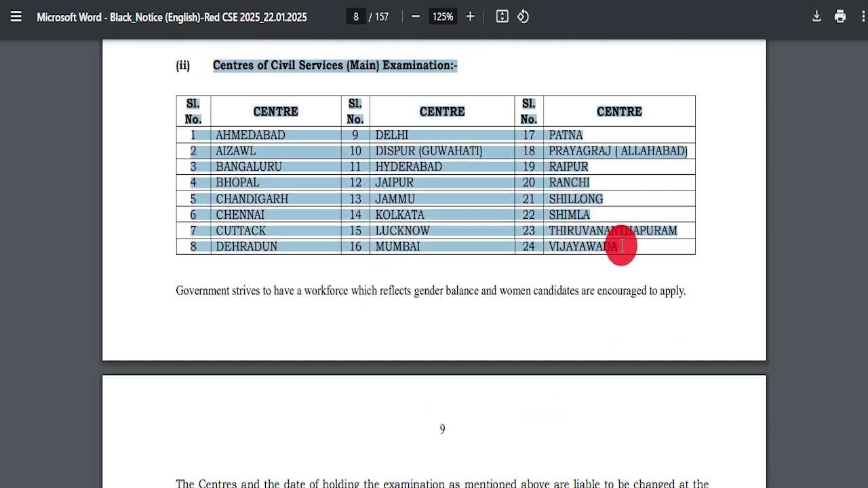
- Highlight the Eligibility Conditions, nationality rules, 21–32 age limit and three-year OBC relaxation
{"action": "scroll", "coordinate": [407, 268], "scroll_direction": "down", "scroll_amount": 9}
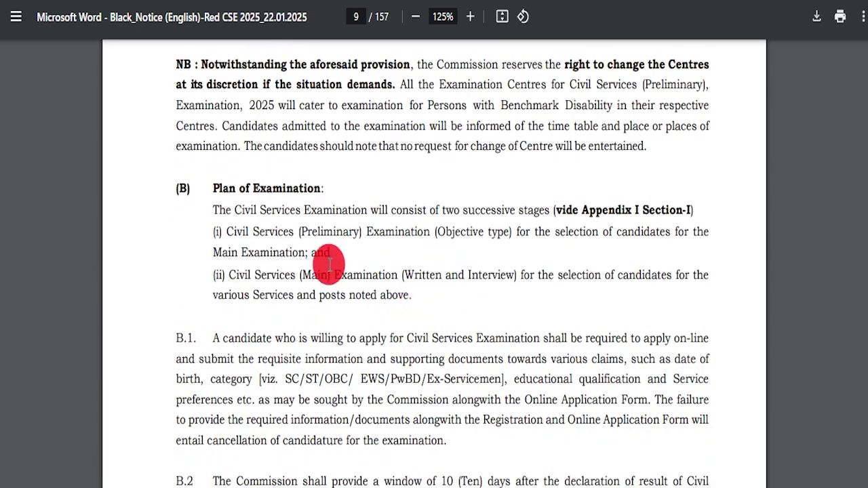
{"action": "scroll", "coordinate": [371, 298], "scroll_direction": "down", "scroll_amount": 8}
{"action": "scroll", "coordinate": [365, 285], "scroll_direction": "down", "scroll_amount": 19}
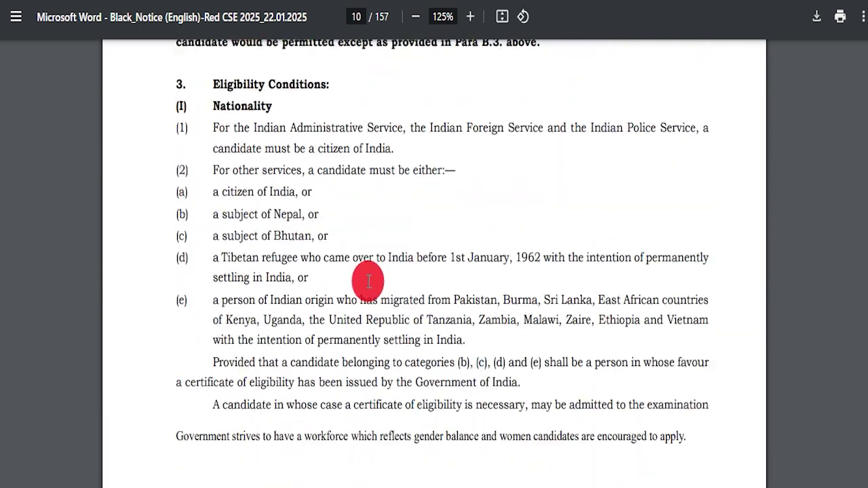
{"action": "left_click_drag", "start_coordinate": [209, 83], "coordinate": [376, 77]}
{"action": "left_click_drag", "start_coordinate": [251, 114], "coordinate": [568, 411]}
{"action": "scroll", "coordinate": [508, 335], "scroll_direction": "down", "scroll_amount": 8}
{"action": "left_click_drag", "start_coordinate": [234, 108], "coordinate": [409, 187]}
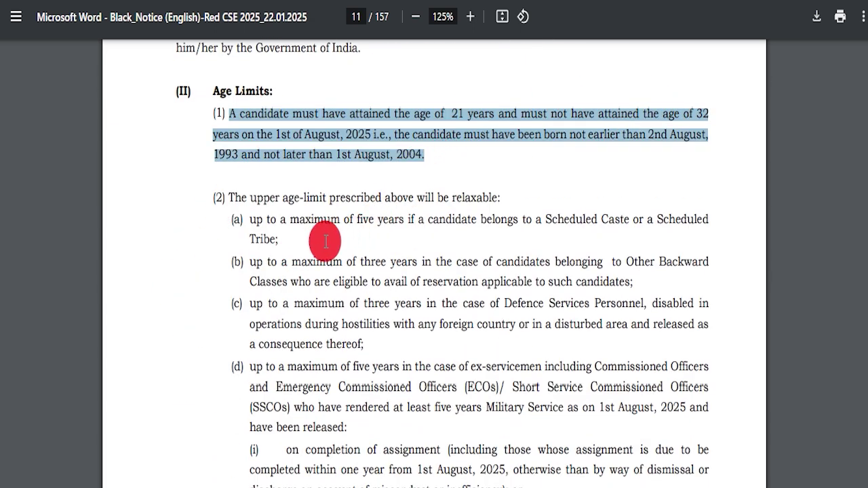
{"action": "left_click_drag", "start_coordinate": [262, 216], "coordinate": [333, 249]}
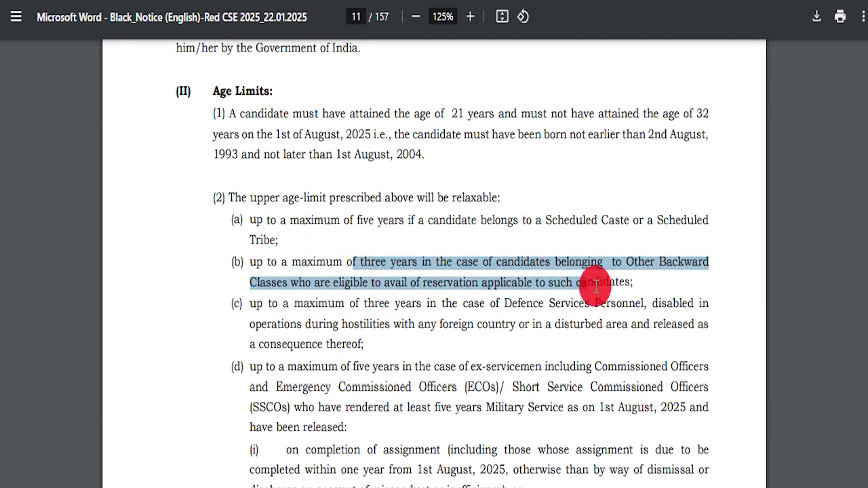
- Scroll to the Preliminary scheme and highlight the two 200-mark papers and question paper notes
{"action": "scroll", "coordinate": [358, 306], "scroll_direction": "down", "scroll_amount": 3}
{"action": "left_click_drag", "start_coordinate": [366, 170], "coordinate": [375, 372]}
{"action": "left_click_drag", "start_coordinate": [314, 378], "coordinate": [429, 382]}
{"action": "scroll", "coordinate": [429, 382], "scroll_direction": "down", "scroll_amount": 20}
{"action": "scroll", "coordinate": [343, 280], "scroll_direction": "down", "scroll_amount": 15}
{"action": "scroll", "coordinate": [415, 295], "scroll_direction": "down", "scroll_amount": 20}
{"action": "scroll", "coordinate": [377, 351], "scroll_direction": "down", "scroll_amount": 15}
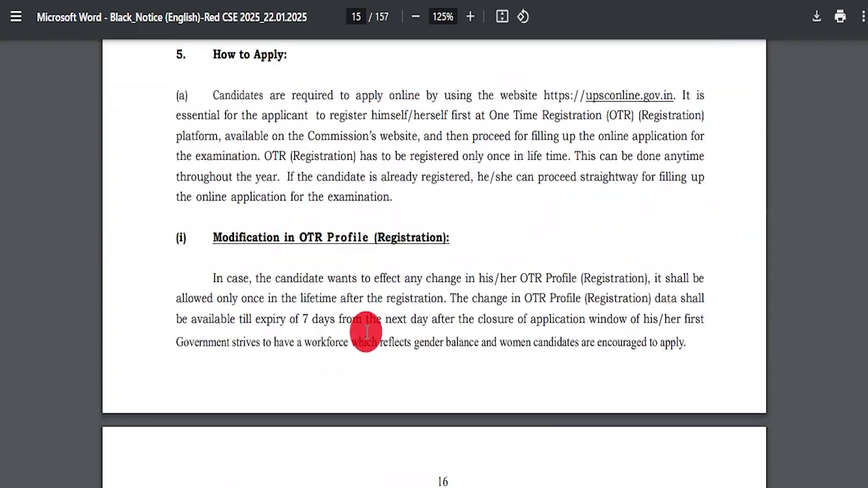
{"action": "scroll", "coordinate": [366, 332], "scroll_direction": "down", "scroll_amount": 20}
{"action": "scroll", "coordinate": [352, 331], "scroll_direction": "down", "scroll_amount": 20}
{"action": "scroll", "coordinate": [350, 328], "scroll_direction": "down", "scroll_amount": 20}
{"action": "scroll", "coordinate": [346, 313], "scroll_direction": "down", "scroll_amount": 20}
{"action": "scroll", "coordinate": [353, 293], "scroll_direction": "down", "scroll_amount": 20}
{"action": "scroll", "coordinate": [363, 296], "scroll_direction": "down", "scroll_amount": 10}
{"action": "scroll", "coordinate": [355, 304], "scroll_direction": "up", "scroll_amount": 15}
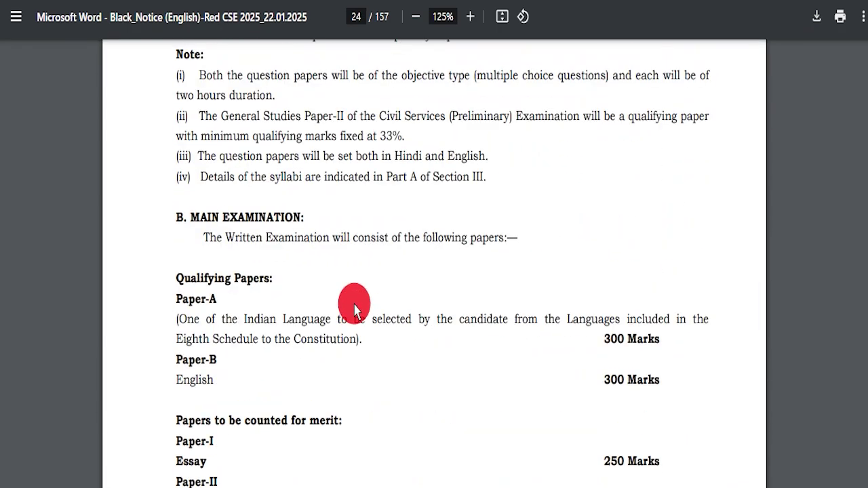
{"action": "scroll", "coordinate": [372, 309], "scroll_direction": "up", "scroll_amount": 4}
{"action": "left_click_drag", "start_coordinate": [284, 325], "coordinate": [555, 346]}
{"action": "left_click_drag", "start_coordinate": [285, 285], "coordinate": [567, 285]}
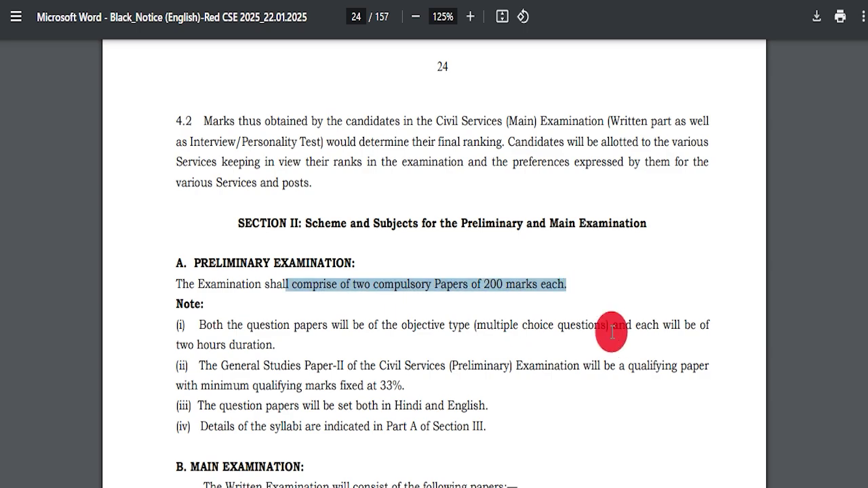
- Read further down and highlight the Section III syllabus heading and its note
{"action": "scroll", "coordinate": [330, 332], "scroll_direction": "down", "scroll_amount": 4}
{"action": "left_click_drag", "start_coordinate": [218, 238], "coordinate": [399, 239]}
{"action": "scroll", "coordinate": [331, 231], "scroll_direction": "down", "scroll_amount": 3}
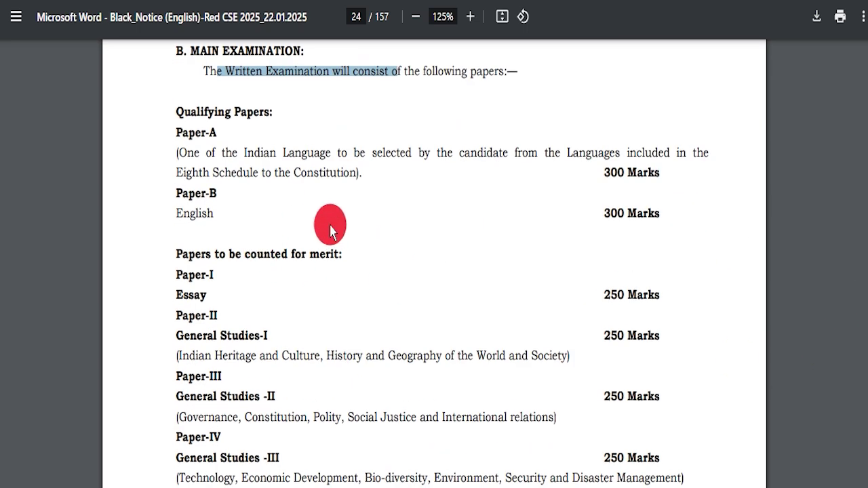
{"action": "left_click_drag", "start_coordinate": [197, 149], "coordinate": [277, 305]}
{"action": "scroll", "coordinate": [355, 343], "scroll_direction": "down", "scroll_amount": 10}
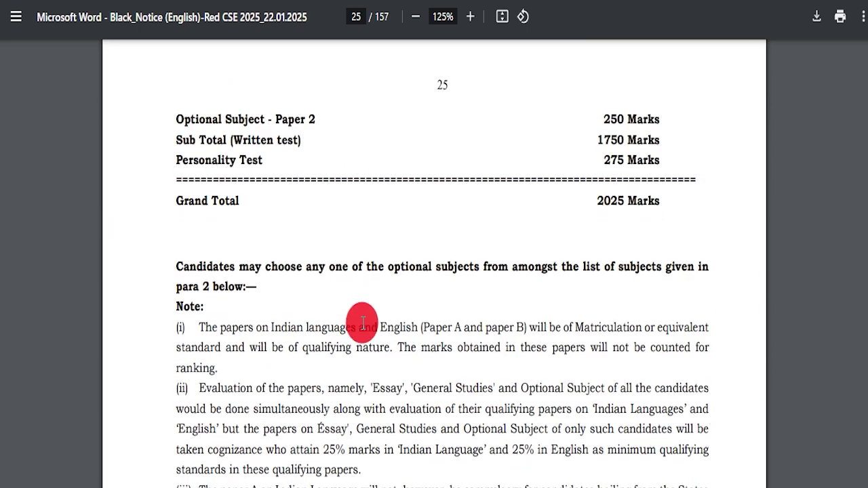
{"action": "scroll", "coordinate": [367, 323], "scroll_direction": "down", "scroll_amount": 15}
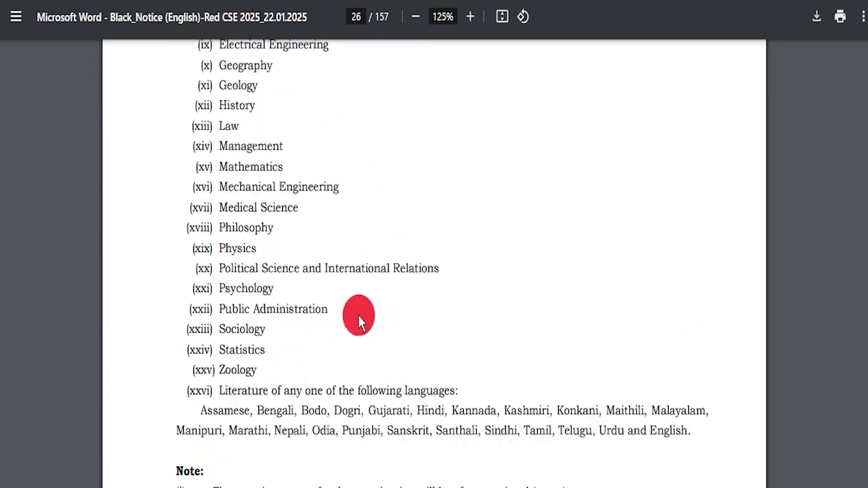
{"action": "scroll", "coordinate": [362, 314], "scroll_direction": "down", "scroll_amount": 10}
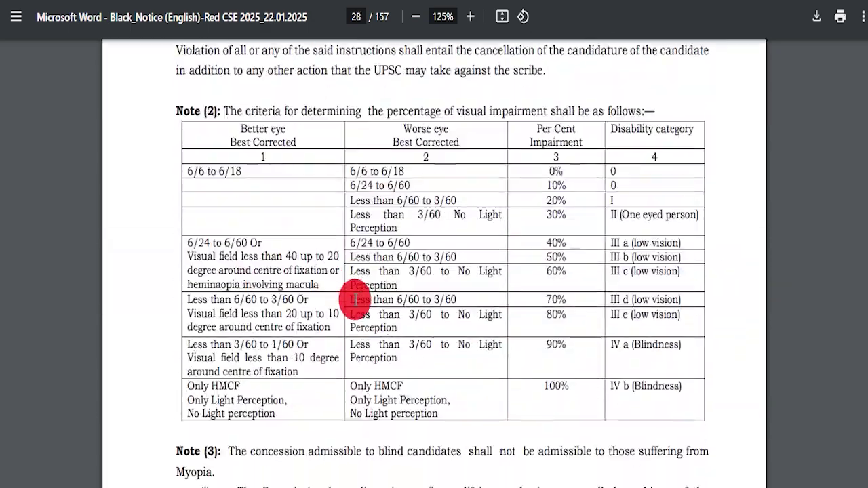
{"action": "scroll", "coordinate": [354, 299], "scroll_direction": "down", "scroll_amount": 15}
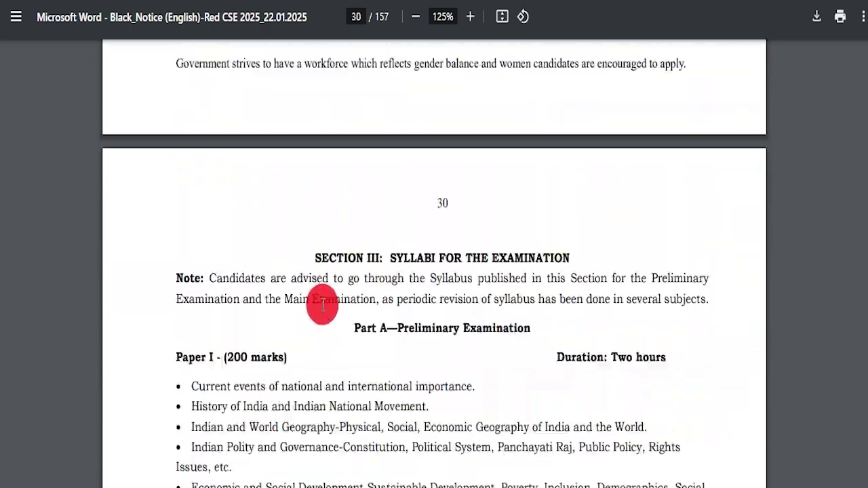
{"action": "scroll", "coordinate": [325, 309], "scroll_direction": "up", "scroll_amount": 7}
{"action": "left_click_drag", "start_coordinate": [307, 215], "coordinate": [525, 288]}
{"action": "scroll", "coordinate": [380, 265], "scroll_direction": "down", "scroll_amount": 3}
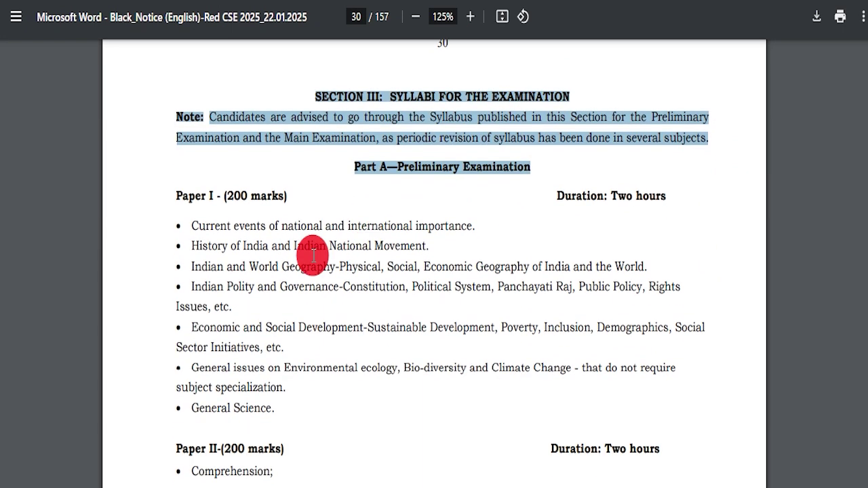
{"action": "left_click_drag", "start_coordinate": [177, 156], "coordinate": [398, 197]}
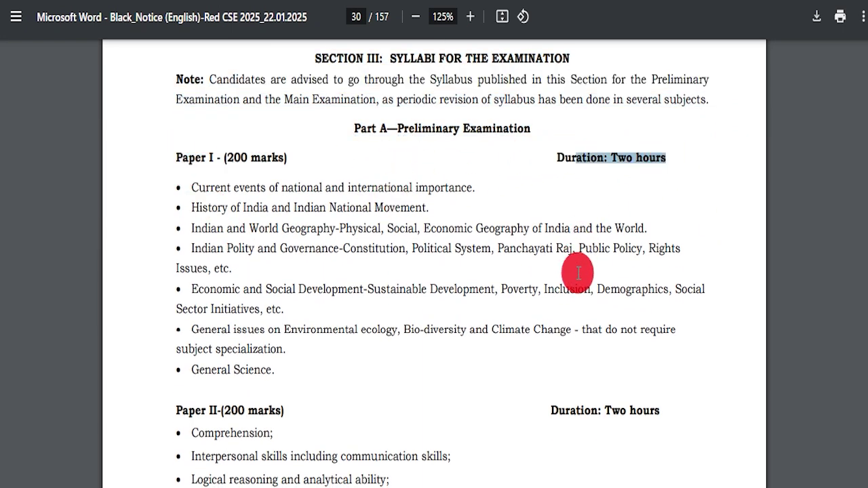
- Scroll on and drag the scrollbar to page 85's Sanskrit literature Section B texts
{"action": "scroll", "coordinate": [578, 273], "scroll_direction": "down", "scroll_amount": 2}
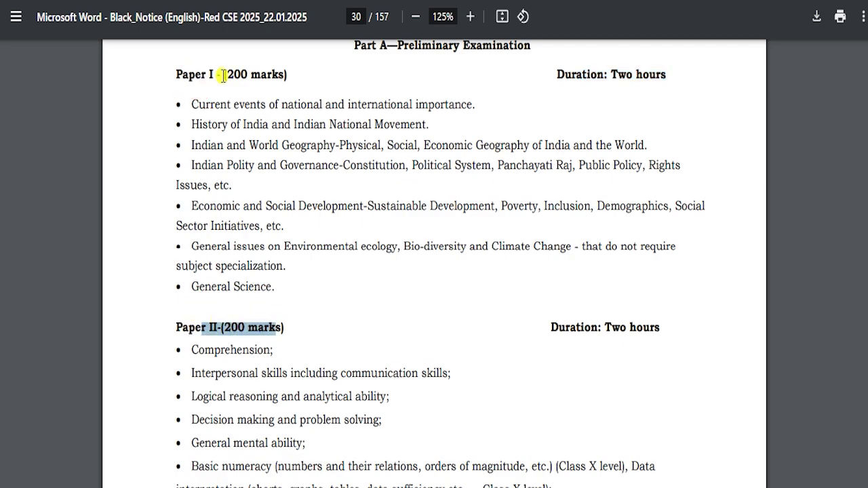
{"action": "scroll", "coordinate": [603, 314], "scroll_direction": "down", "scroll_amount": 8}
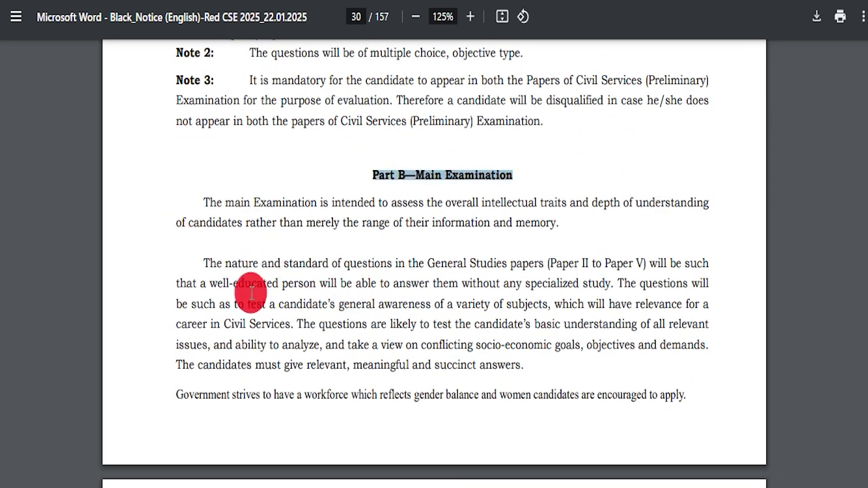
{"action": "scroll", "coordinate": [242, 270], "scroll_direction": "down", "scroll_amount": 20}
{"action": "scroll", "coordinate": [326, 300], "scroll_direction": "down", "scroll_amount": 20}
{"action": "scroll", "coordinate": [355, 292], "scroll_direction": "down", "scroll_amount": 20}
{"action": "scroll", "coordinate": [433, 328], "scroll_direction": "down", "scroll_amount": 20}
{"action": "scroll", "coordinate": [690, 250], "scroll_direction": "down", "scroll_amount": 20}
{"action": "scroll", "coordinate": [780, 231], "scroll_direction": "down", "scroll_amount": 15}
{"action": "left_click_drag", "start_coordinate": [866, 204], "coordinate": [866, 262]}
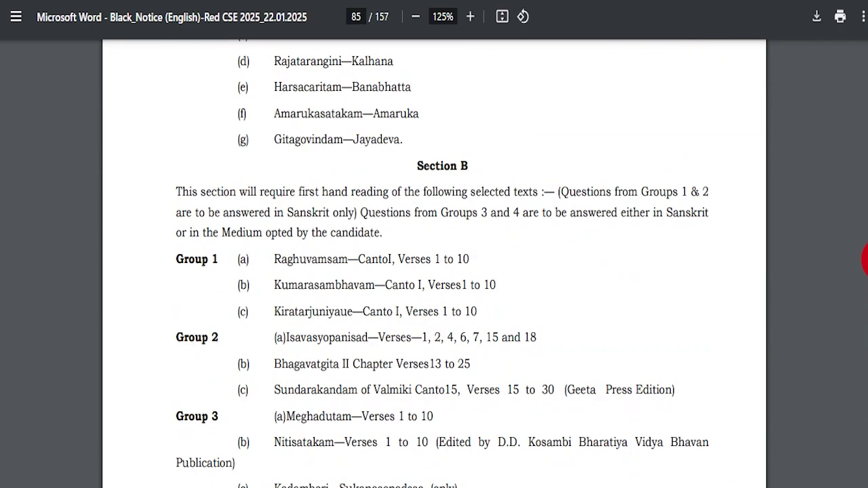
- Jump to page 1 of the IFoS 2025 notice and scroll through it
{"action": "left_click_drag", "start_coordinate": [865, 71], "coordinate": [865, 46]}
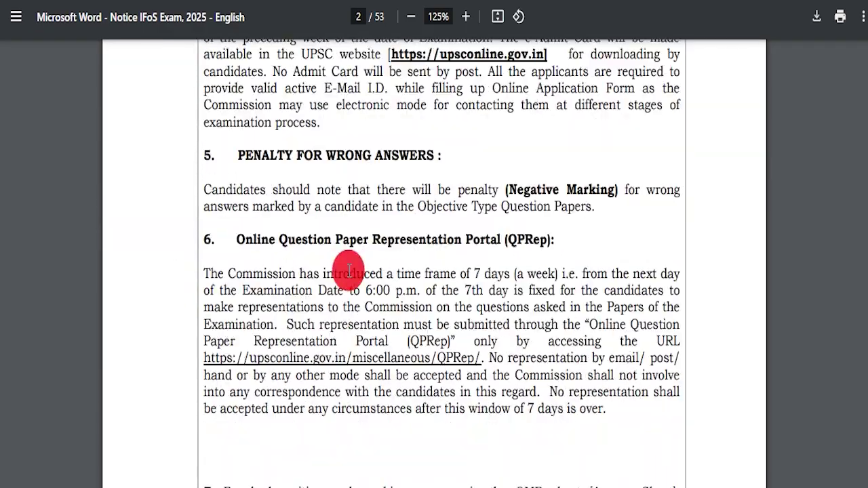
{"action": "scroll", "coordinate": [354, 278], "scroll_direction": "down", "scroll_amount": 5}
{"action": "scroll", "coordinate": [356, 243], "scroll_direction": "down", "scroll_amount": 7}
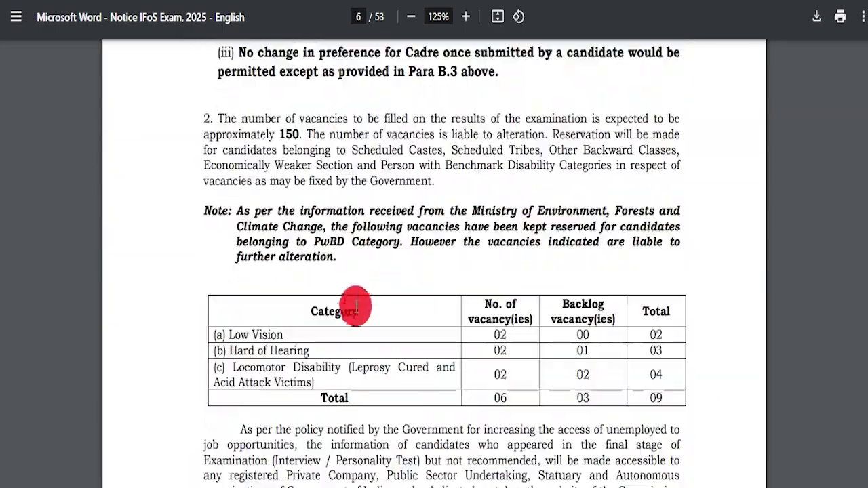
{"action": "scroll", "coordinate": [308, 282], "scroll_direction": "down", "scroll_amount": 7}
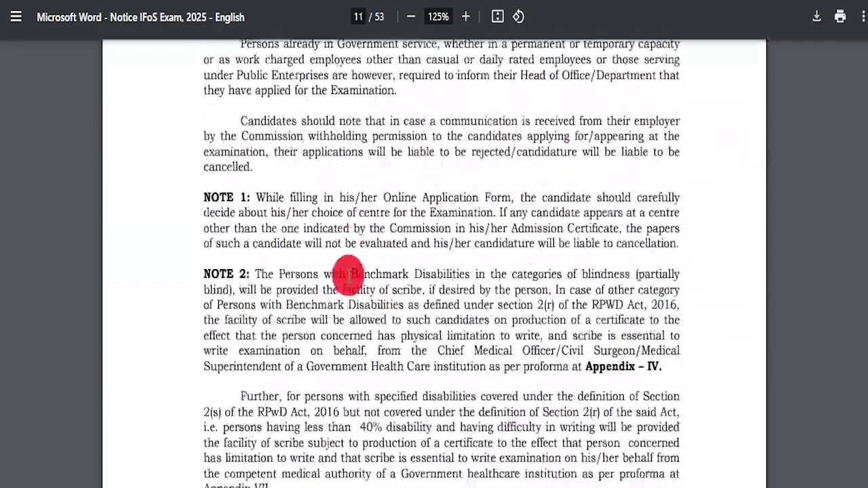
{"action": "scroll", "coordinate": [357, 320], "scroll_direction": "down", "scroll_amount": 20}
{"action": "scroll", "coordinate": [366, 293], "scroll_direction": "down", "scroll_amount": 20}
{"action": "scroll", "coordinate": [453, 298], "scroll_direction": "down", "scroll_amount": 20}
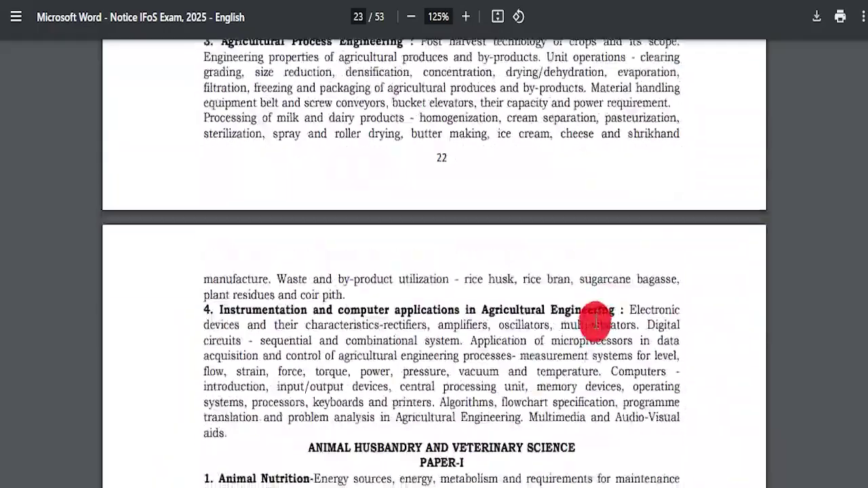
{"action": "scroll", "coordinate": [595, 319], "scroll_direction": "down", "scroll_amount": 5}
{"action": "left_click_drag", "start_coordinate": [864, 231], "coordinate": [865, 371]}
{"action": "left_click_drag", "start_coordinate": [865, 475], "coordinate": [866, 42]}
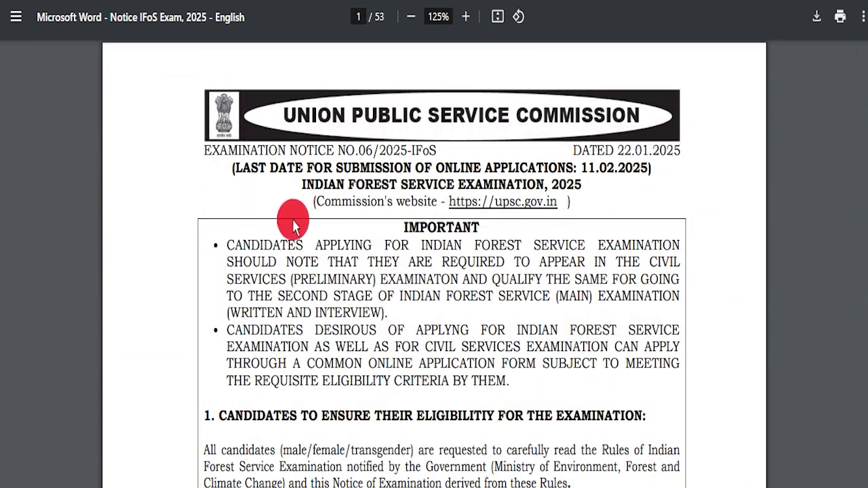
- Return to the Civil Services notice and highlight the Apply Online text
{"action": "left_click", "coordinate": [334, 171]}
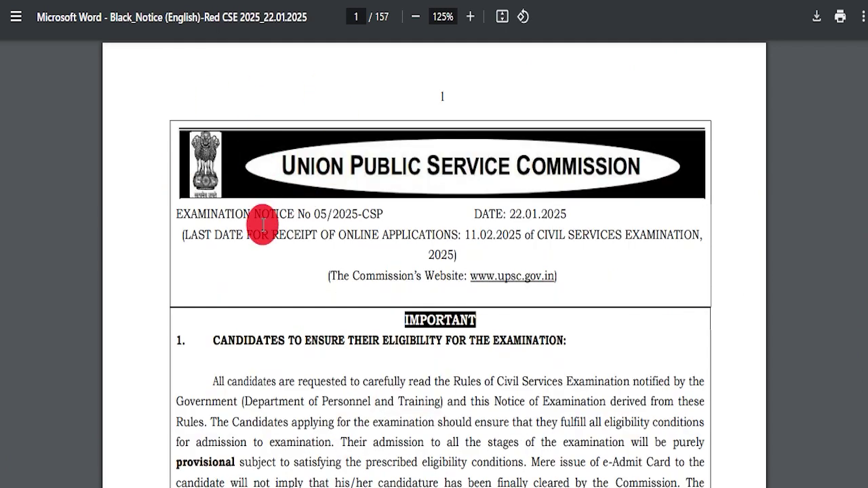
{"action": "left_click", "coordinate": [582, 288]}
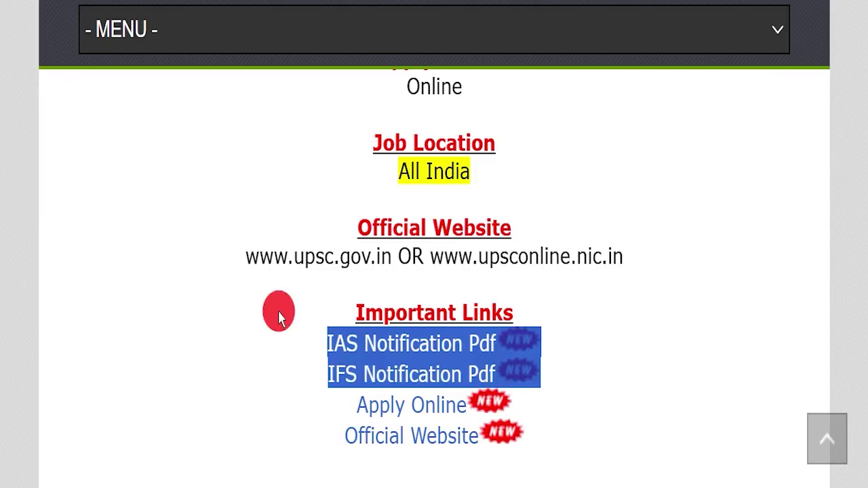
{"action": "left_click_drag", "start_coordinate": [310, 407], "coordinate": [467, 404]}
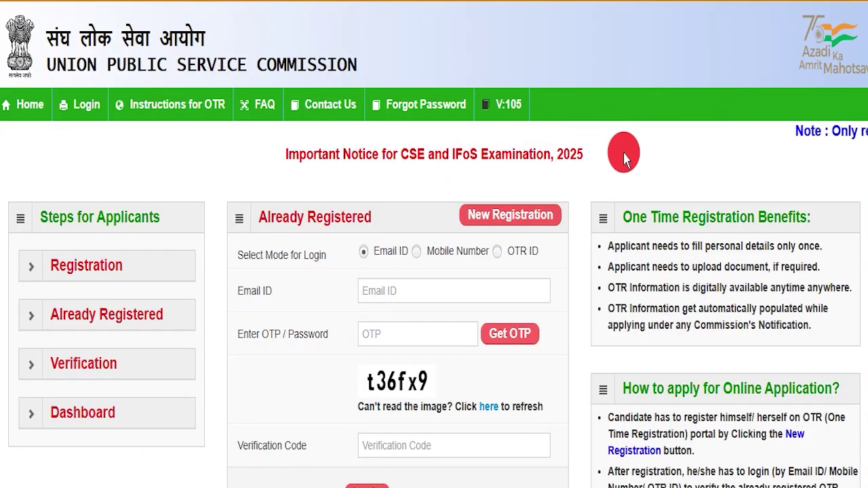
- Try the Email ID, Mobile Number and OTR ID login options, then start a New Registration
{"action": "scroll", "coordinate": [617, 156], "scroll_direction": "down", "scroll_amount": 3}
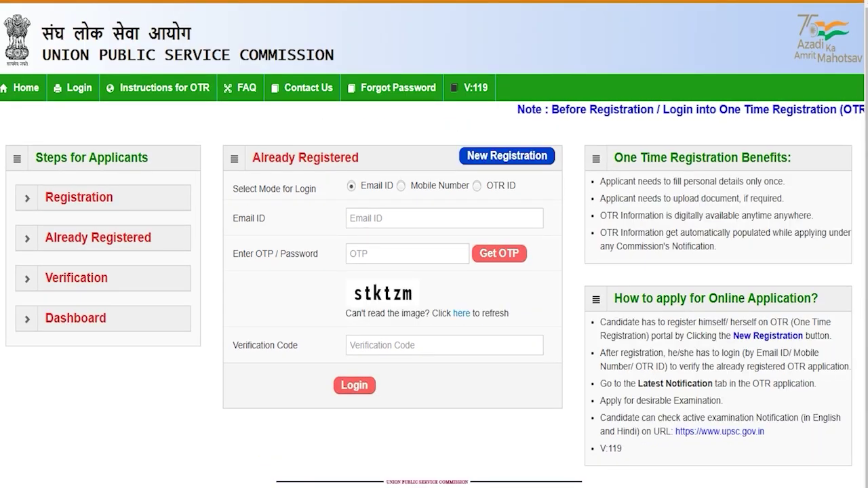
{"action": "left_click", "coordinate": [369, 222]}
{"action": "left_click", "coordinate": [401, 187]}
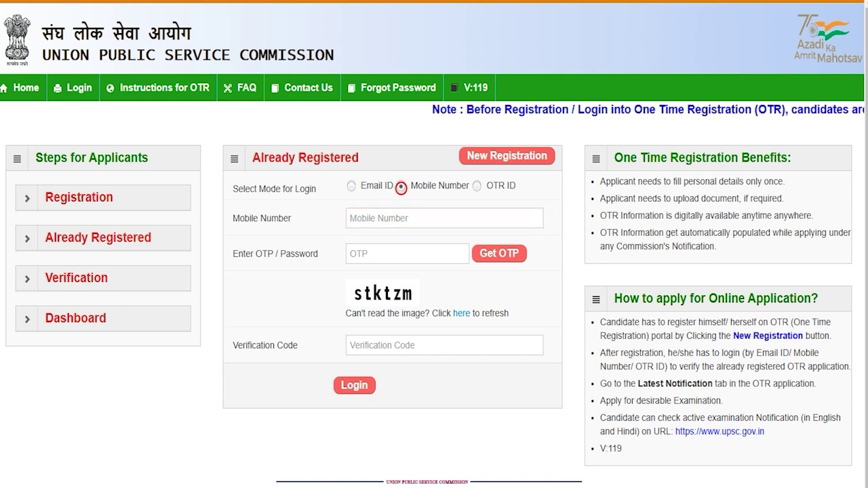
{"action": "left_click", "coordinate": [477, 186]}
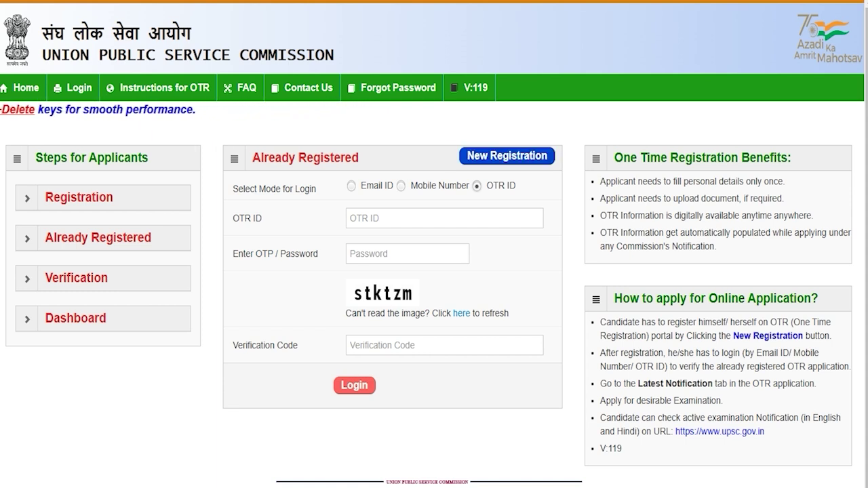
{"action": "left_click", "coordinate": [517, 156]}
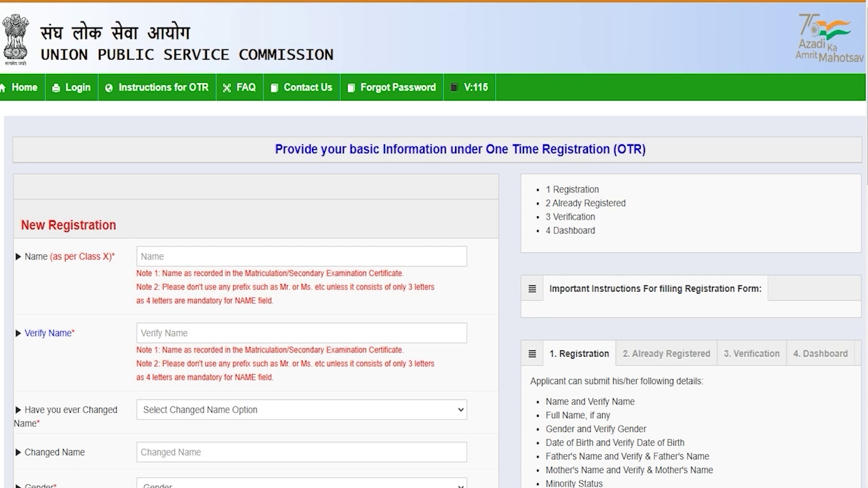
- Enter the candidate's first name in both the Name and Verify Name fields
{"action": "left_click", "coordinate": [302, 257]}
{"action": "type", "text": "Amit"}
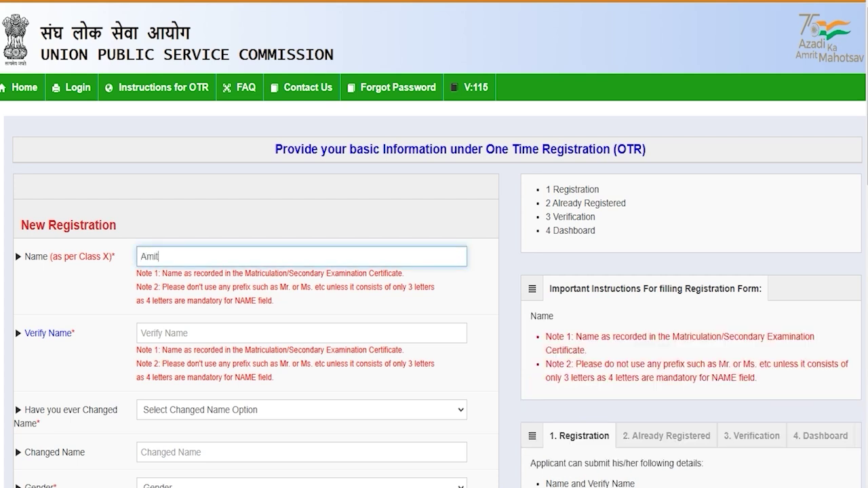
{"action": "key", "text": "Tab"}
{"action": "type", "text": "A"}
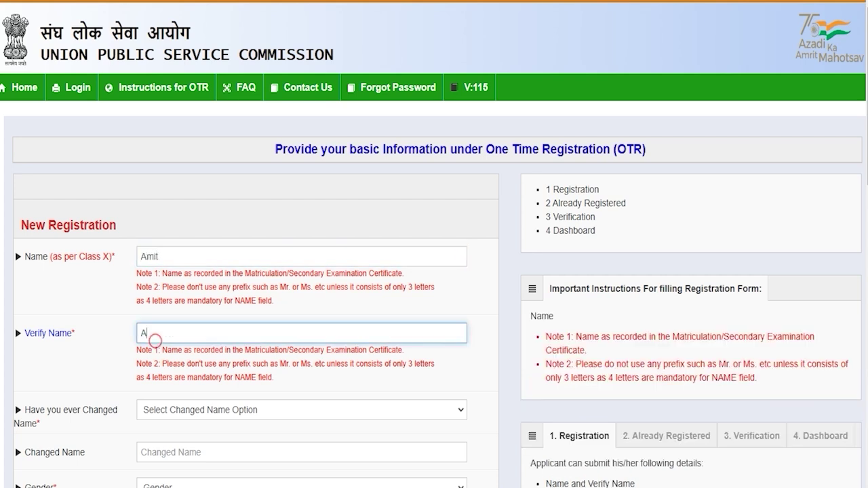
{"action": "type", "text": "mit"}
{"action": "scroll", "coordinate": [214, 204], "scroll_direction": "down", "scroll_amount": 3}
- Set Changed Name to No and both Gender and Verify Gender to Male
{"action": "left_click", "coordinate": [214, 204]}
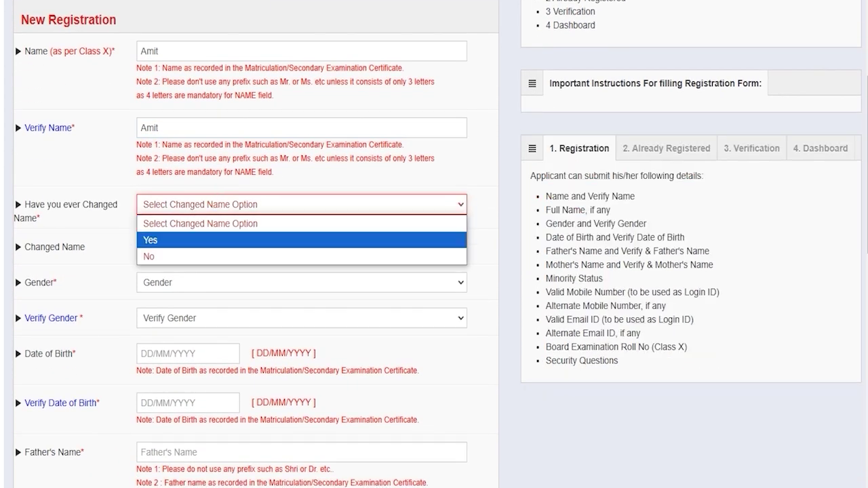
{"action": "left_click", "coordinate": [166, 240]}
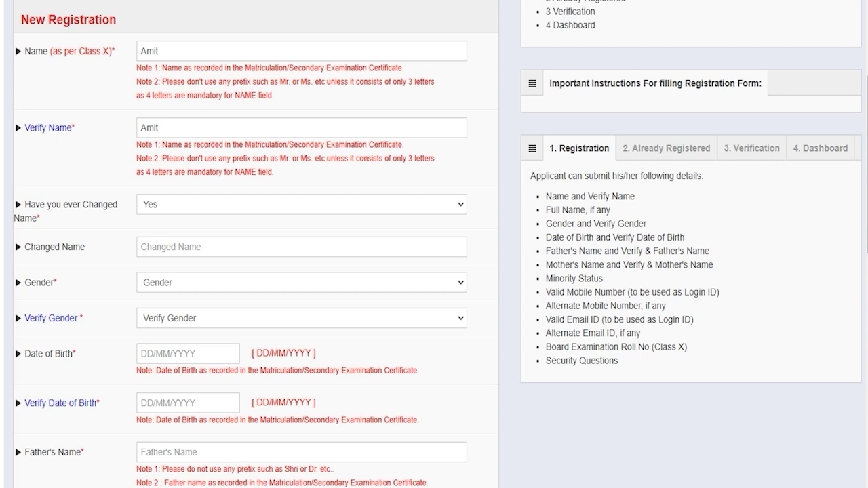
{"action": "left_click", "coordinate": [165, 246]}
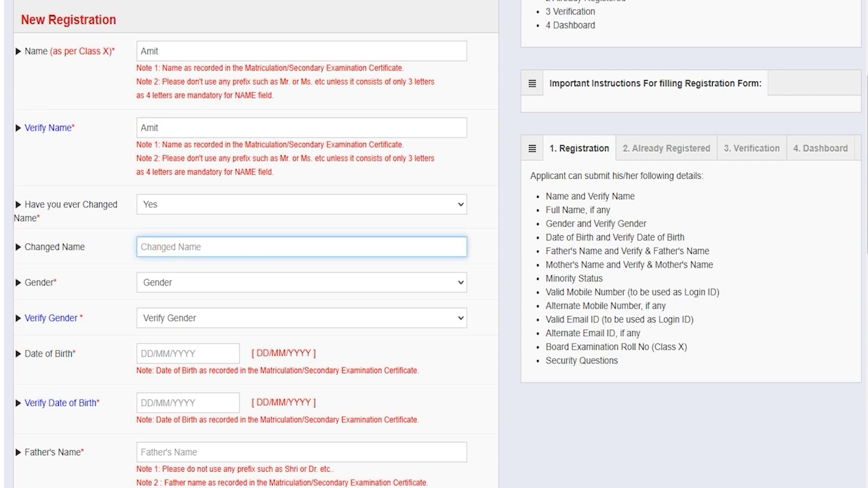
{"action": "left_click", "coordinate": [168, 206]}
{"action": "left_click", "coordinate": [153, 257]}
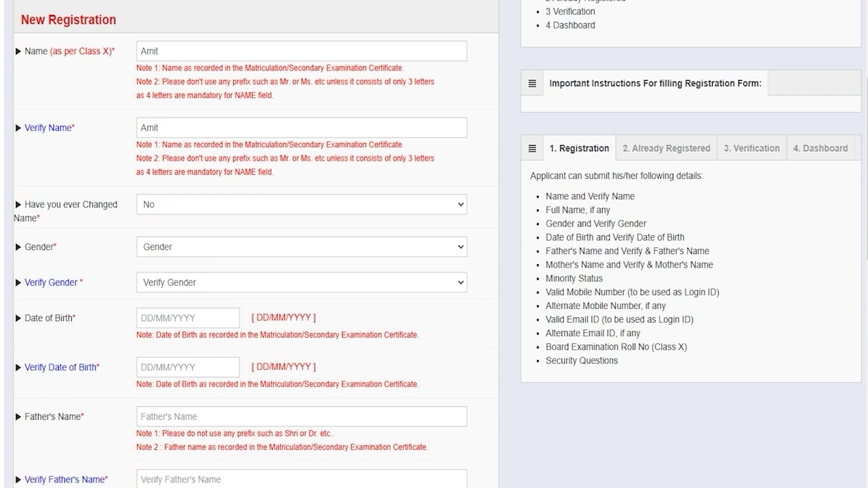
{"action": "left_click", "coordinate": [175, 247]}
{"action": "left_click", "coordinate": [165, 282]}
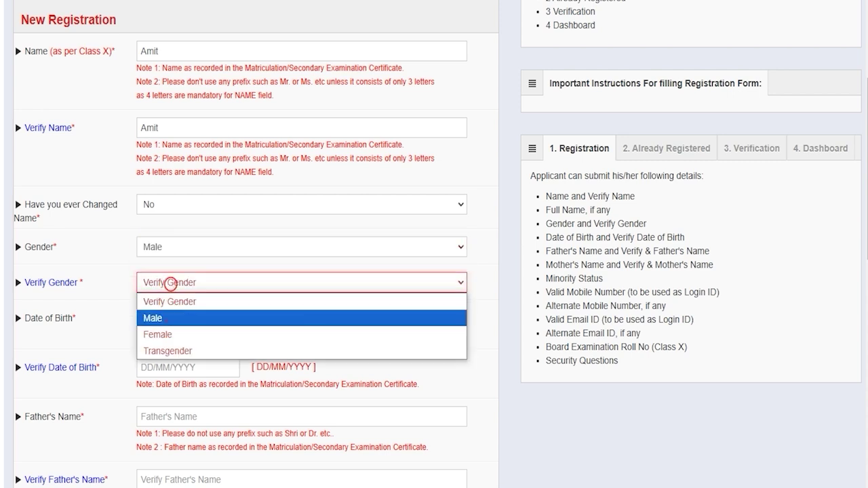
{"action": "left_click", "coordinate": [167, 317]}
- Enter the father's name in both father's name fields, skipping the date-of-birth calendars
{"action": "left_click", "coordinate": [170, 319]}
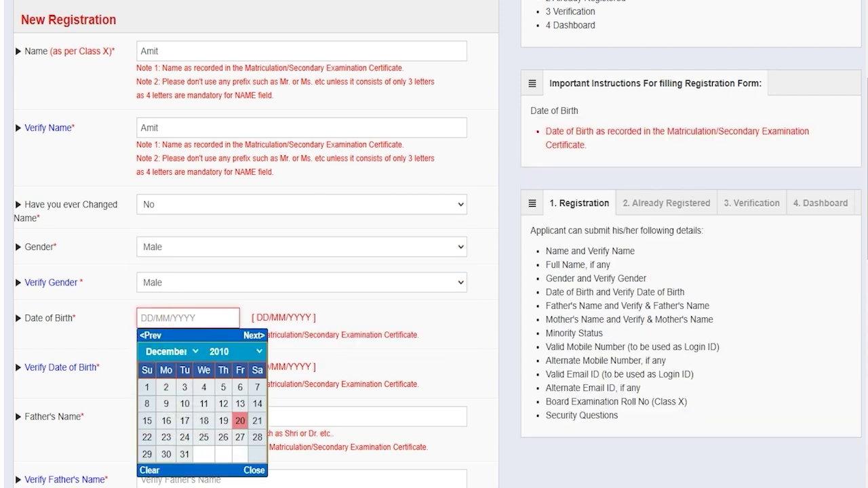
{"action": "left_click", "coordinate": [252, 469]}
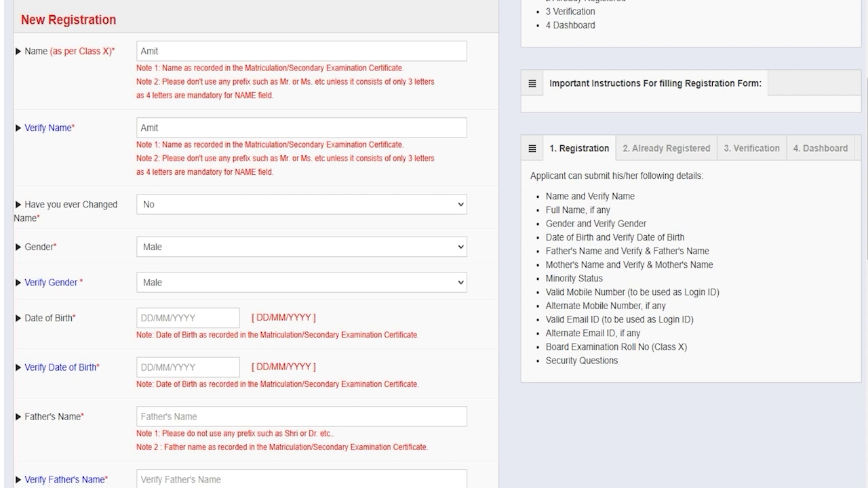
{"action": "left_click", "coordinate": [170, 367]}
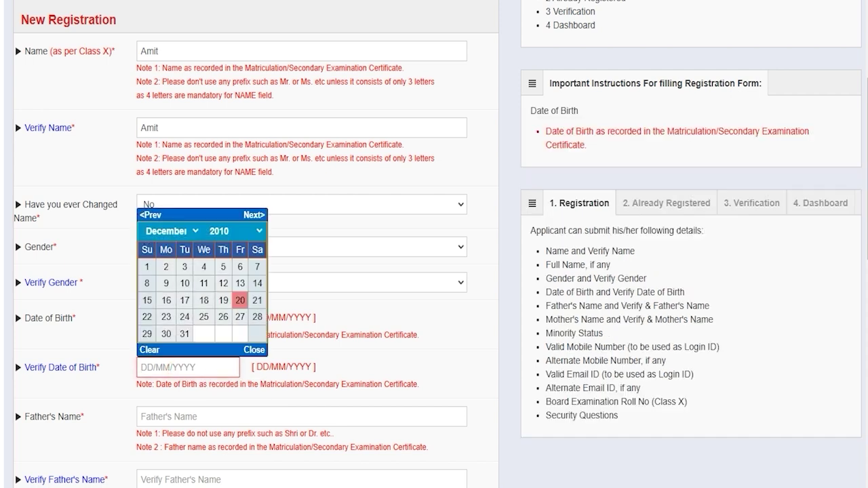
{"action": "key", "text": "Tab"}
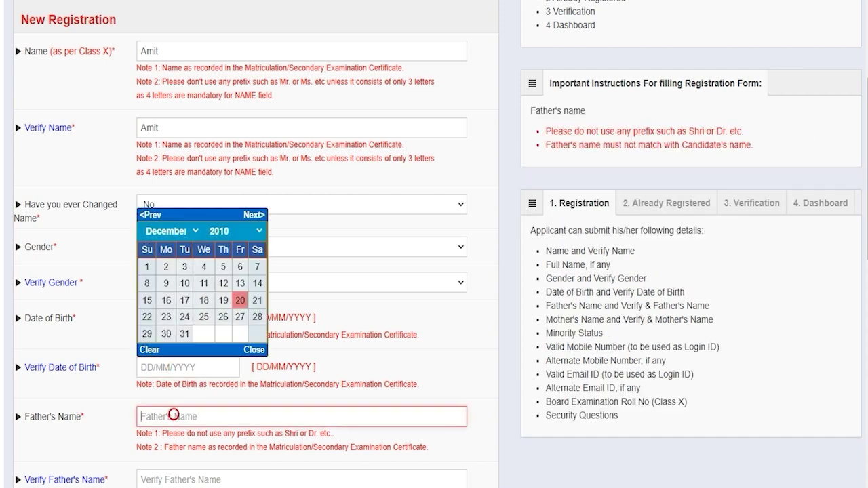
{"action": "type", "text": "Rakesh"}
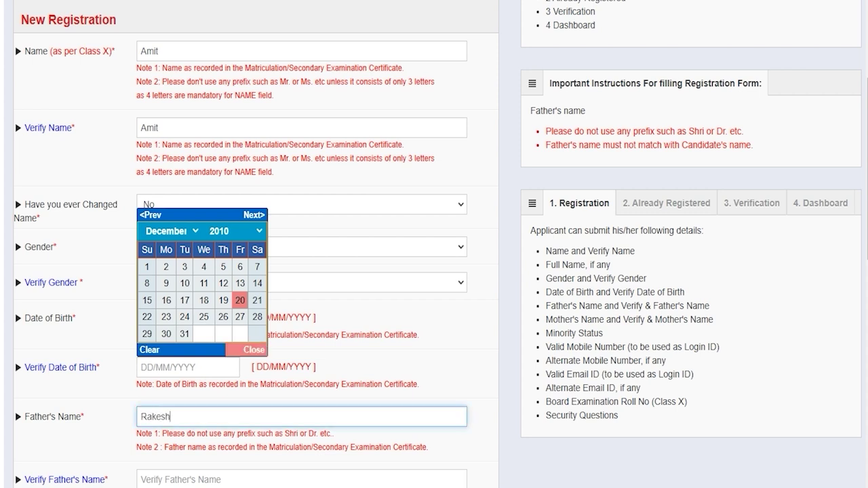
{"action": "left_click", "coordinate": [254, 349]}
{"action": "left_click", "coordinate": [167, 473]}
{"action": "type", "text": "Rakesh"}
{"action": "scroll", "coordinate": [435, 271], "scroll_direction": "down", "scroll_amount": 4}
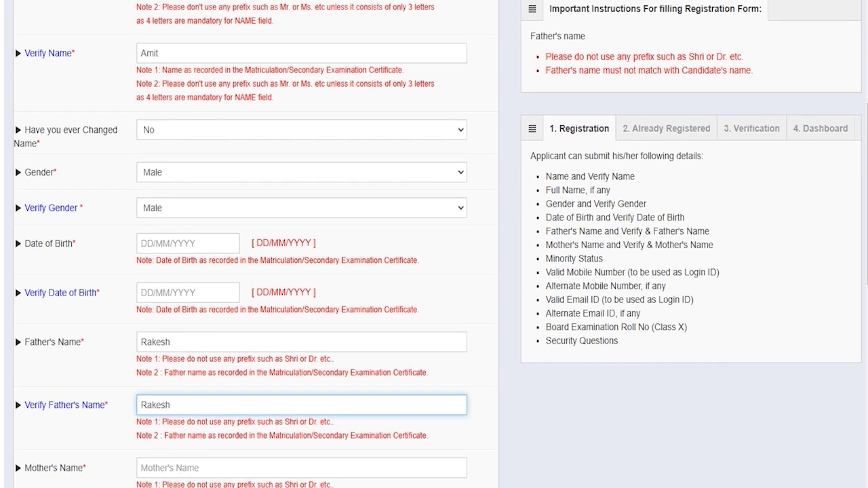
- Move past the mother's name fields and answer Yes to Minority Status
{"action": "left_click", "coordinate": [167, 269]}
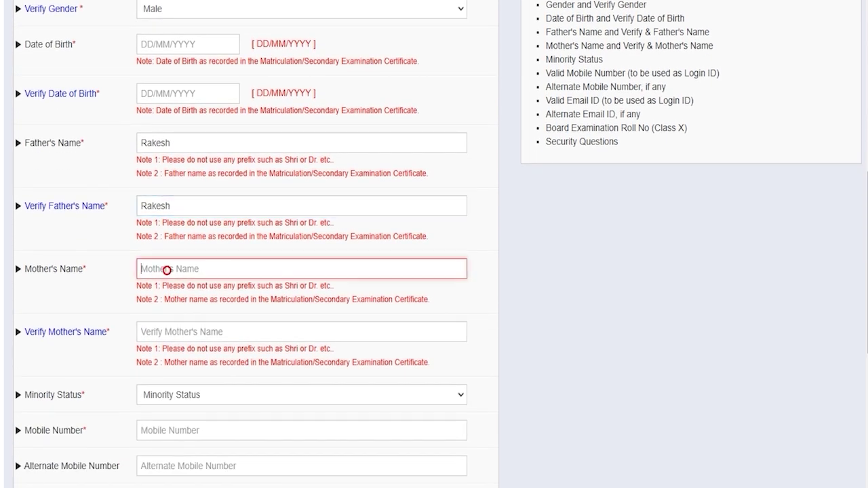
{"action": "left_click", "coordinate": [169, 332]}
{"action": "scroll", "coordinate": [169, 332], "scroll_direction": "down", "scroll_amount": 2}
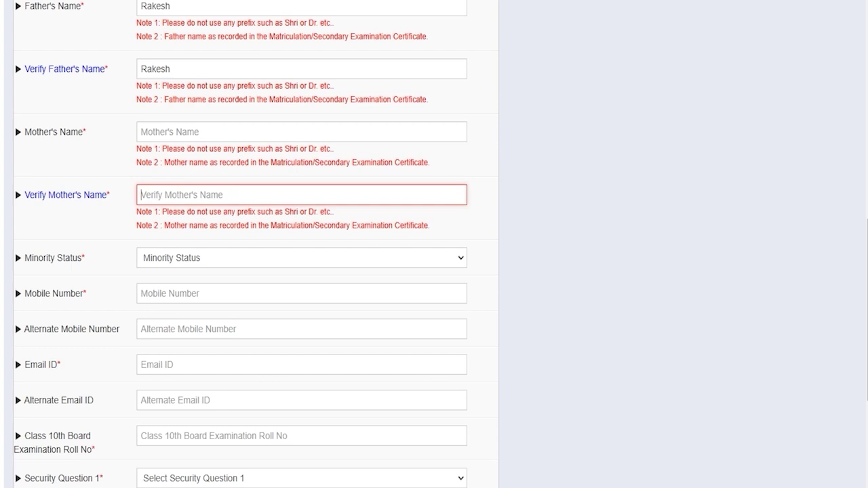
{"action": "left_click", "coordinate": [180, 257]}
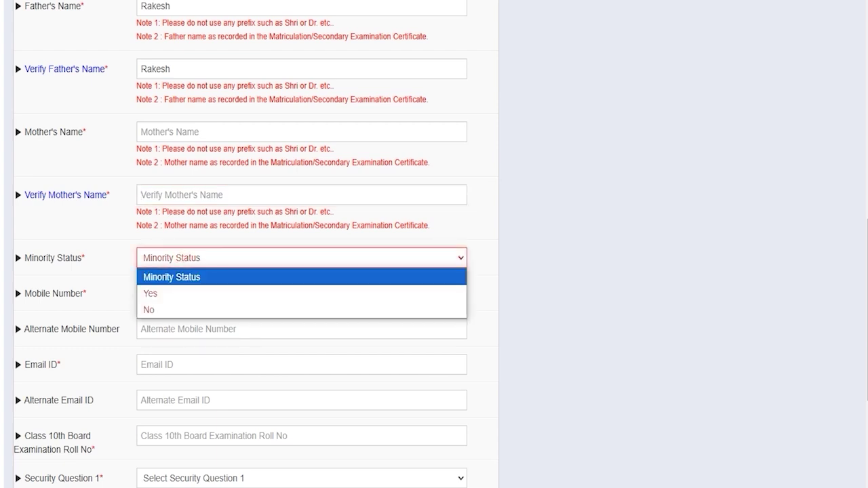
{"action": "left_click", "coordinate": [160, 293]}
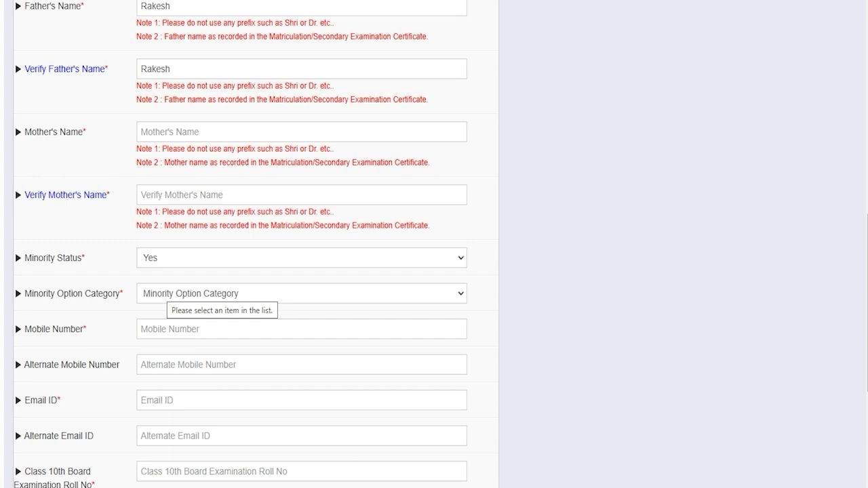
- Browse the minority categories, then change Minority Status back to No
{"action": "left_click", "coordinate": [165, 293]}
{"action": "key", "text": "Down"}
{"action": "key", "text": "Down"}
{"action": "key", "text": "Down"}
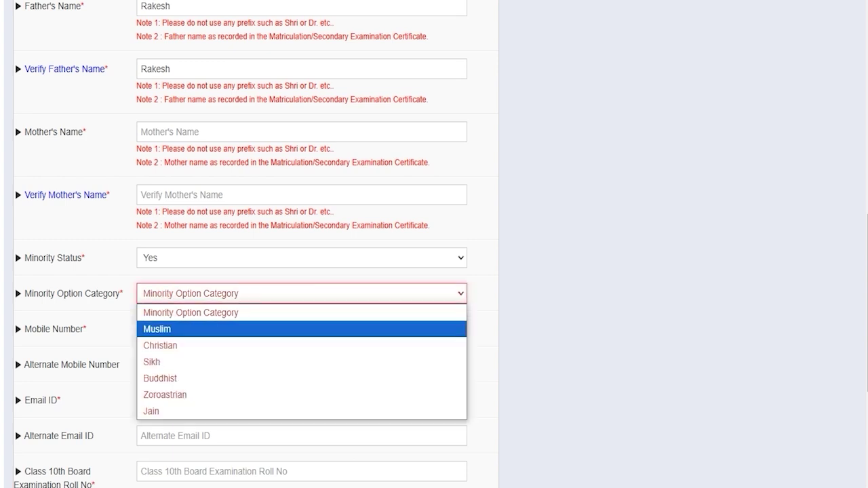
{"action": "key", "text": "Down"}
{"action": "key", "text": "Home"}
{"action": "left_click", "coordinate": [180, 253]}
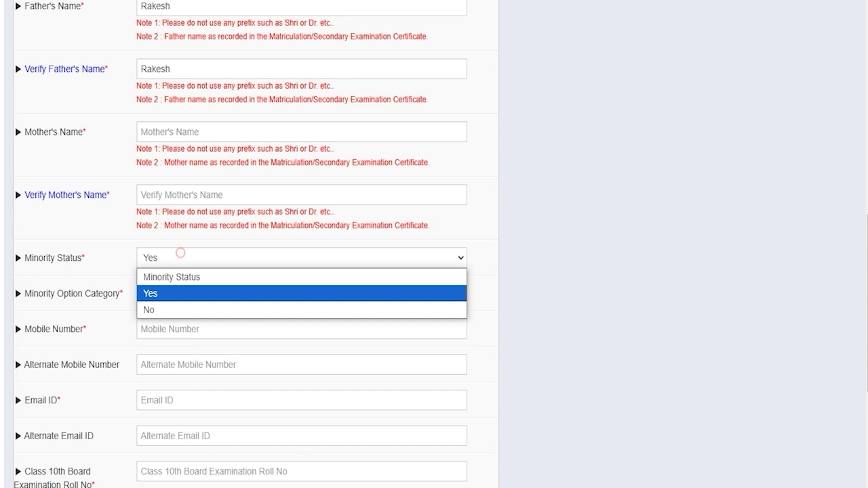
{"action": "left_click", "coordinate": [158, 312]}
- Go to the Mobile Number and Email ID fields
{"action": "left_click", "coordinate": [301, 293]}
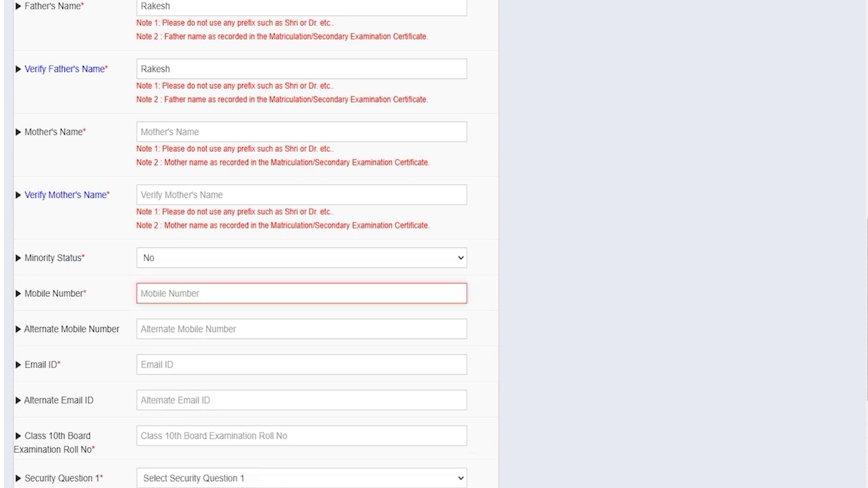
{"action": "left_click", "coordinate": [169, 293]}
{"action": "scroll", "coordinate": [301, 271], "scroll_direction": "down", "scroll_amount": 1}
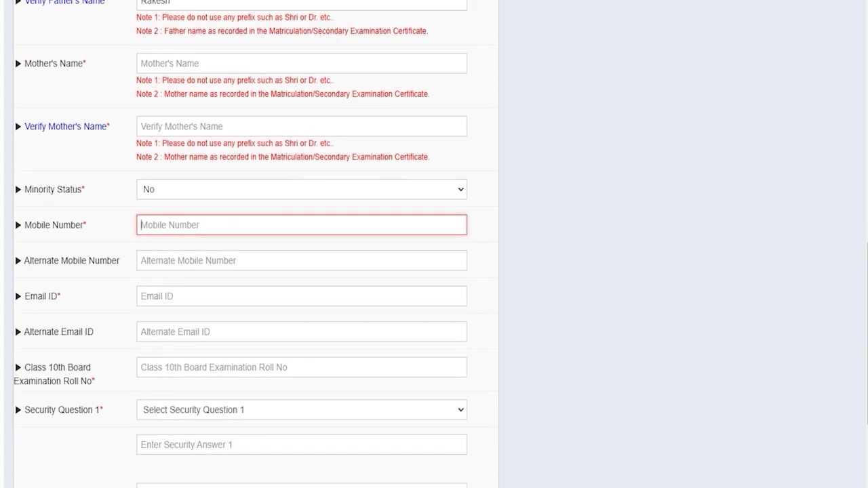
{"action": "left_click", "coordinate": [169, 296]}
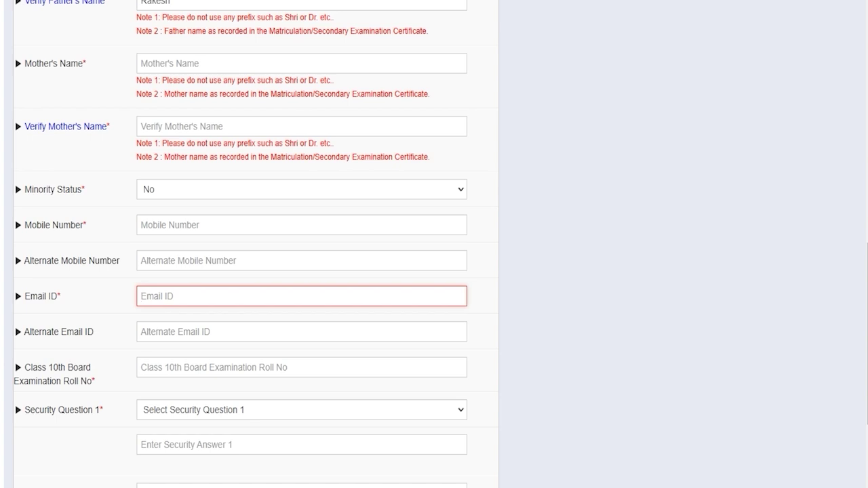
{"action": "scroll", "coordinate": [302, 271], "scroll_direction": "down", "scroll_amount": 2}
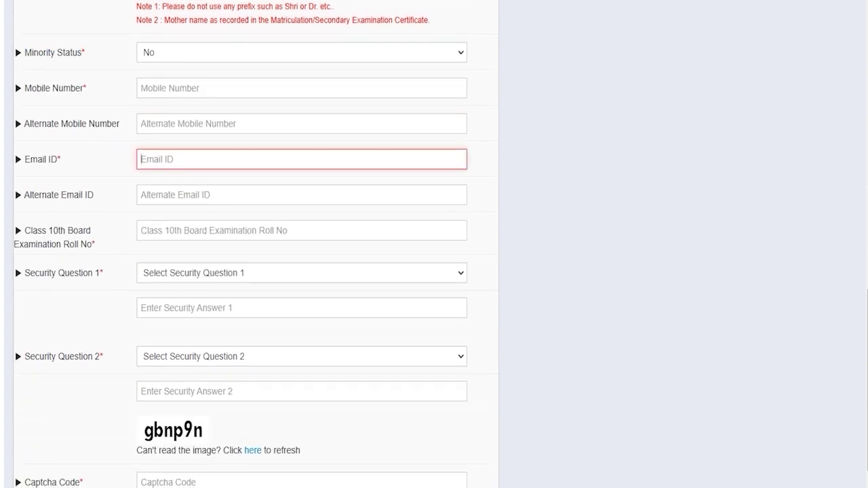
- Choose the childhood name question as Security Question 1 and go to its answer
{"action": "left_click", "coordinate": [191, 229]}
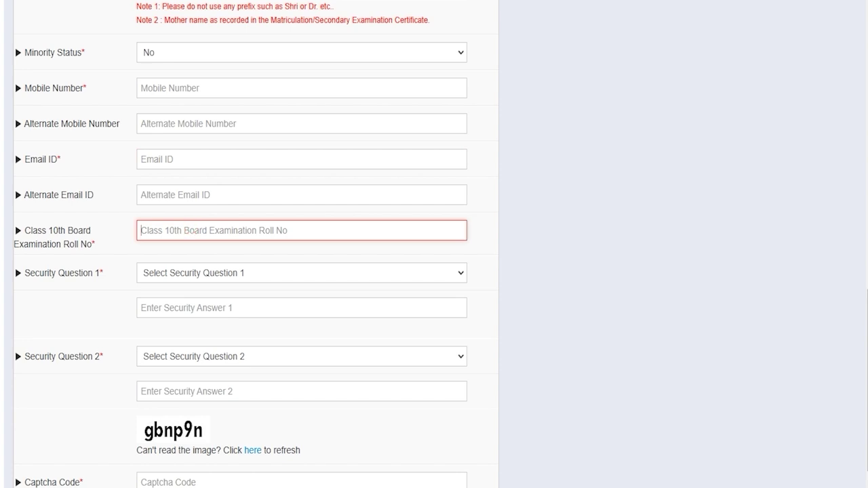
{"action": "left_click", "coordinate": [200, 273]}
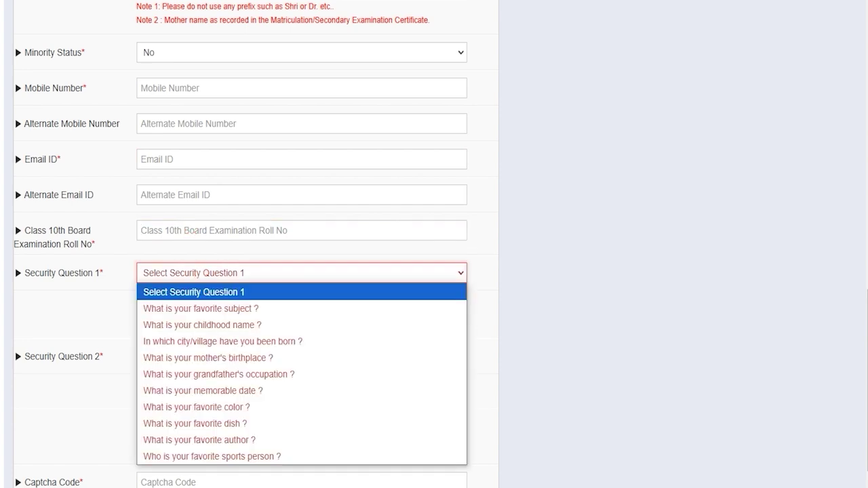
{"action": "key", "text": "Down"}
{"action": "key", "text": "Down"}
{"action": "left_click", "coordinate": [213, 323]}
{"action": "left_click", "coordinate": [191, 307]}
- Choose the favourite author question as Security Question 2, then go to the captcha
{"action": "left_click", "coordinate": [195, 357]}
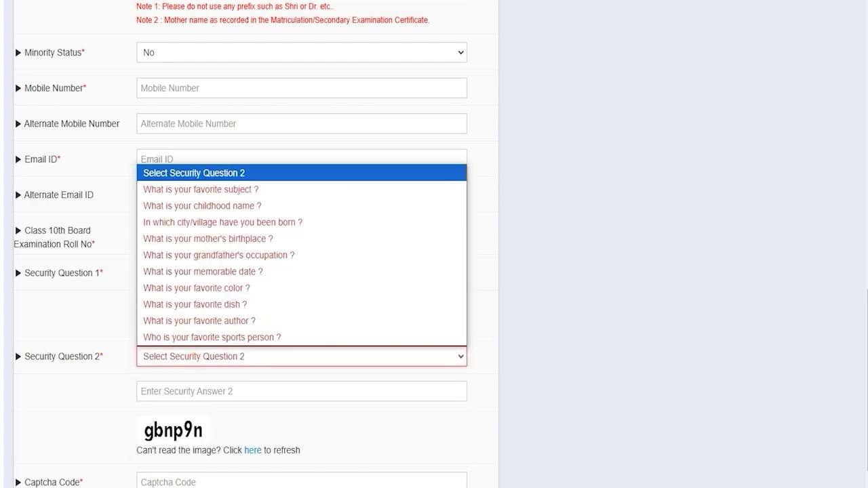
{"action": "left_click", "coordinate": [201, 322]}
{"action": "left_click", "coordinate": [200, 390]}
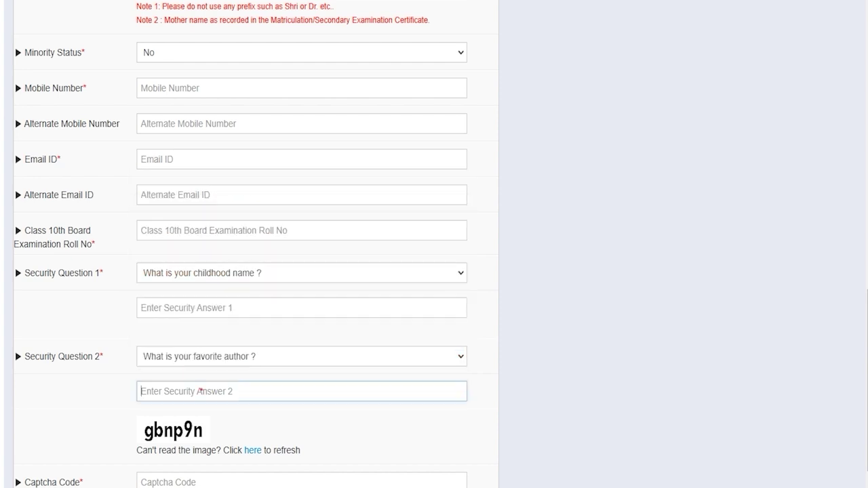
{"action": "scroll", "coordinate": [201, 391], "scroll_direction": "down", "scroll_amount": 2}
{"action": "left_click", "coordinate": [174, 363]}
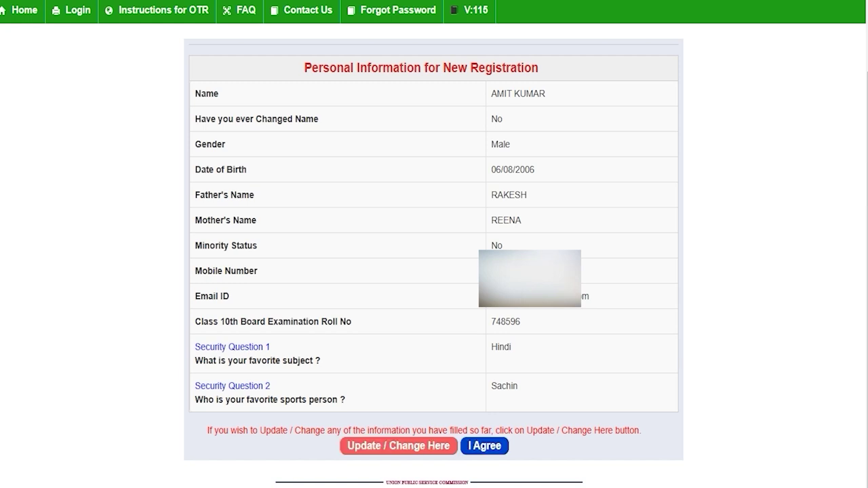
- Accept the reviewed registration details with I Agree
{"action": "left_click", "coordinate": [484, 446]}
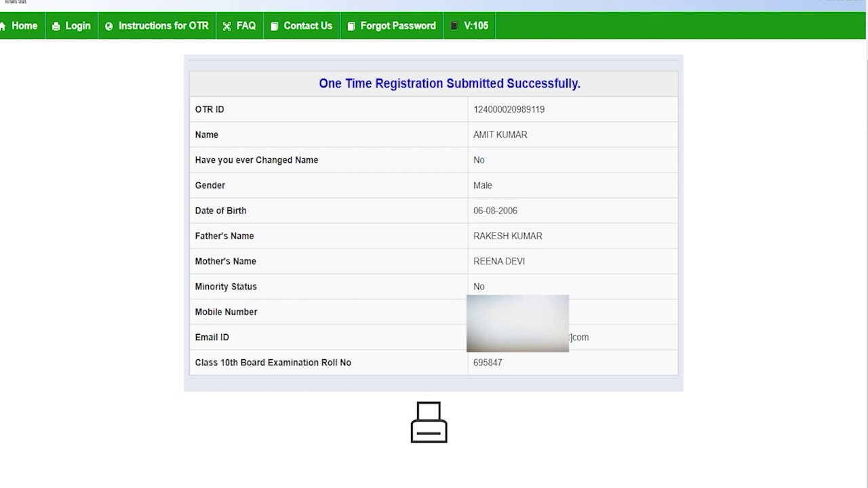
{"action": "left_click_drag", "start_coordinate": [365, 84], "coordinate": [558, 84]}
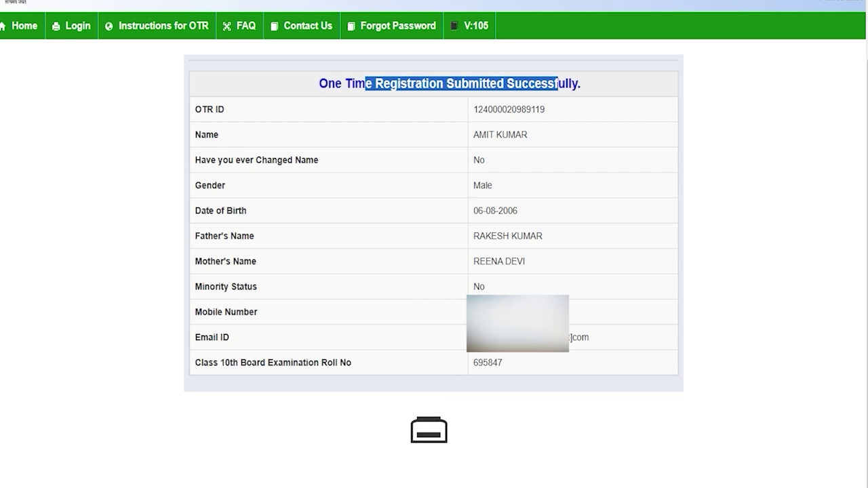
{"action": "left_click", "coordinate": [514, 198]}
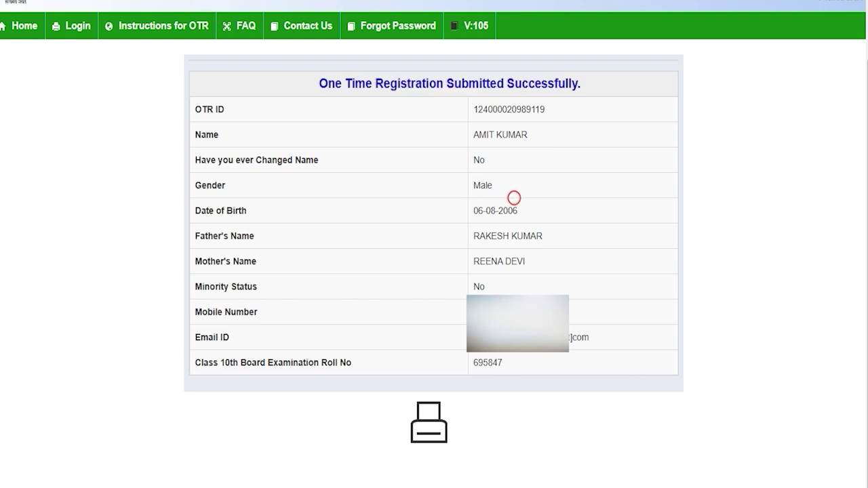
{"action": "left_click_drag", "start_coordinate": [472, 109], "coordinate": [544, 109]}
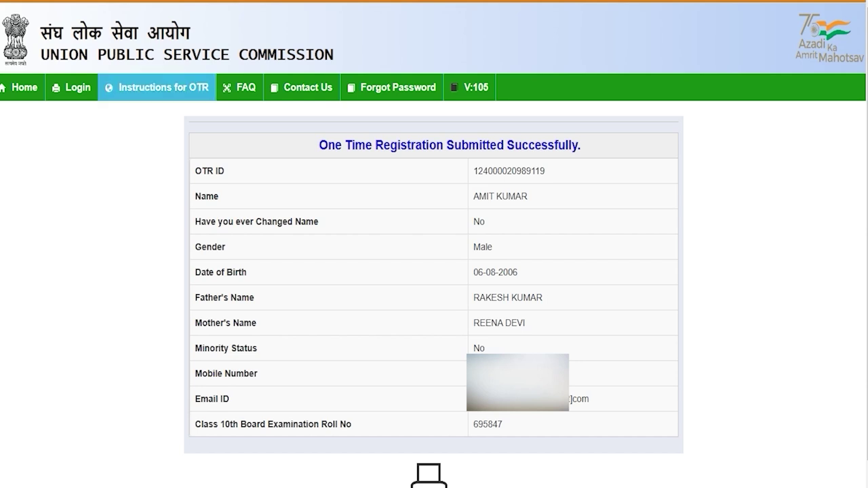
- Open the OTR login page and try the e-mail ID login with OTP and verification code
{"action": "left_click", "coordinate": [72, 87]}
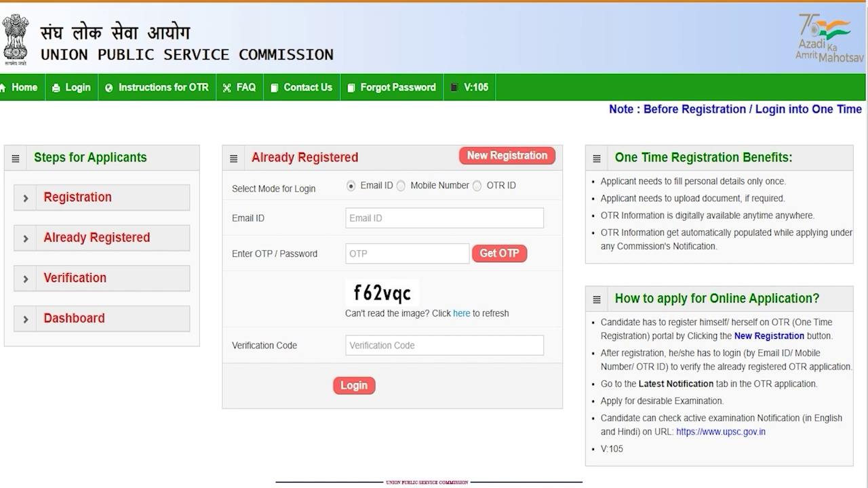
{"action": "left_click", "coordinate": [477, 186]}
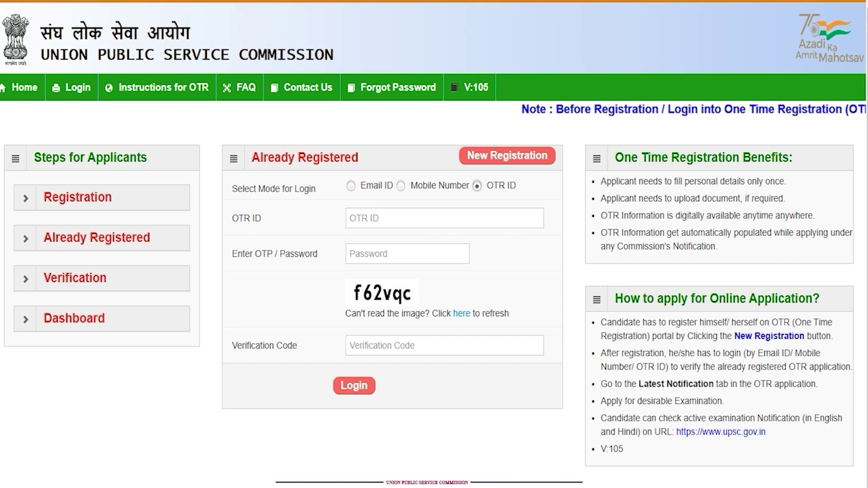
{"action": "left_click", "coordinate": [400, 185]}
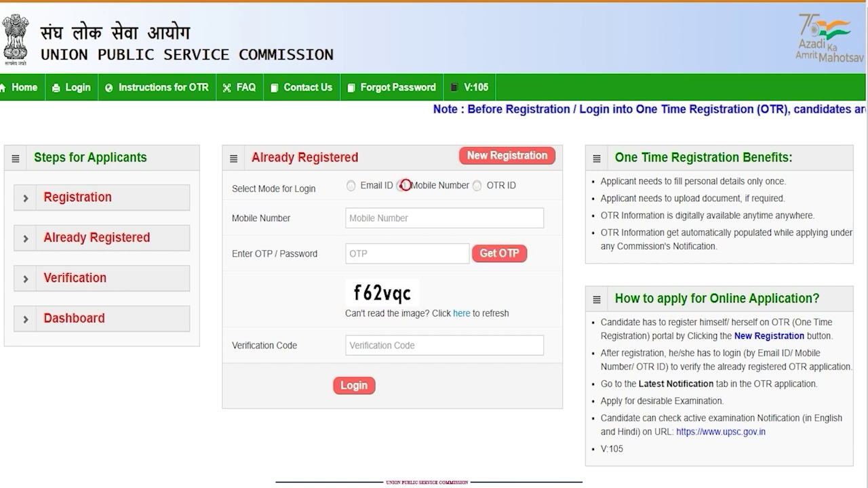
{"action": "left_click", "coordinate": [352, 185]}
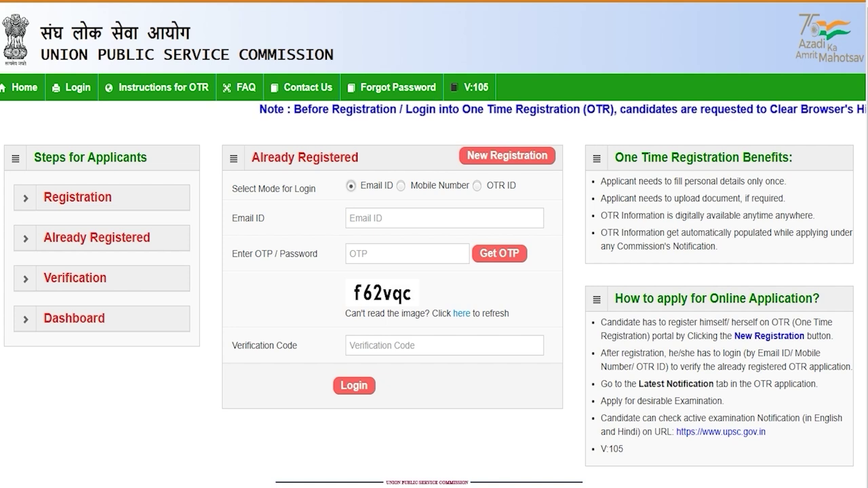
{"action": "left_click", "coordinate": [375, 218]}
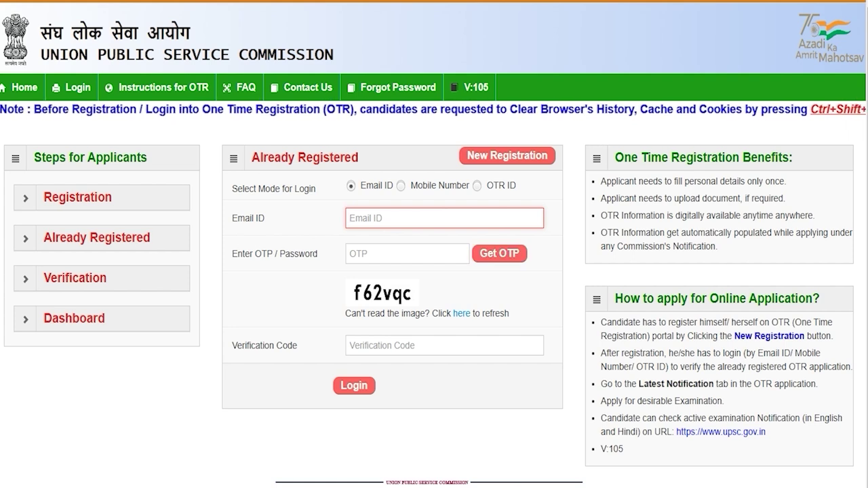
{"action": "left_click", "coordinate": [396, 254]}
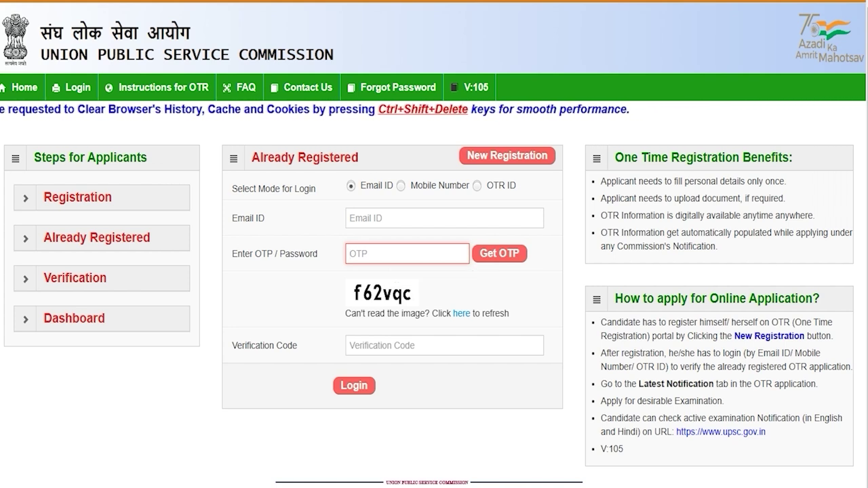
{"action": "left_click", "coordinate": [386, 345]}
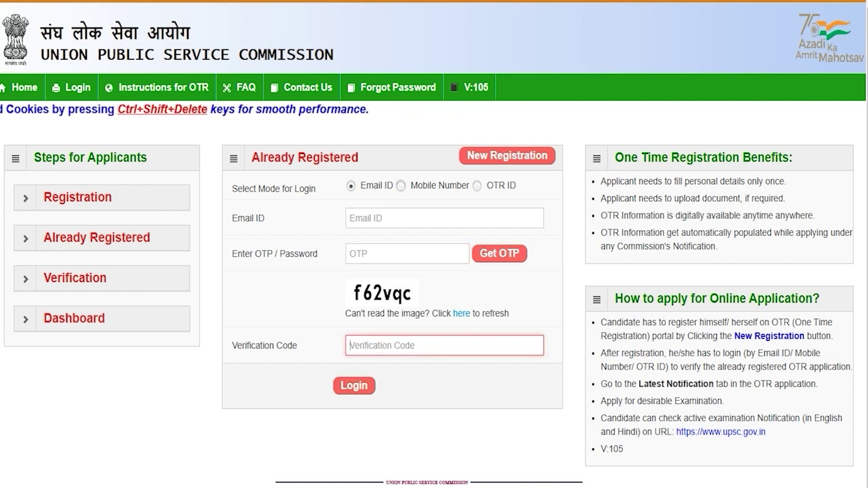
- Try the mobile number login with its OTP and verification code fields
{"action": "left_click", "coordinate": [401, 185]}
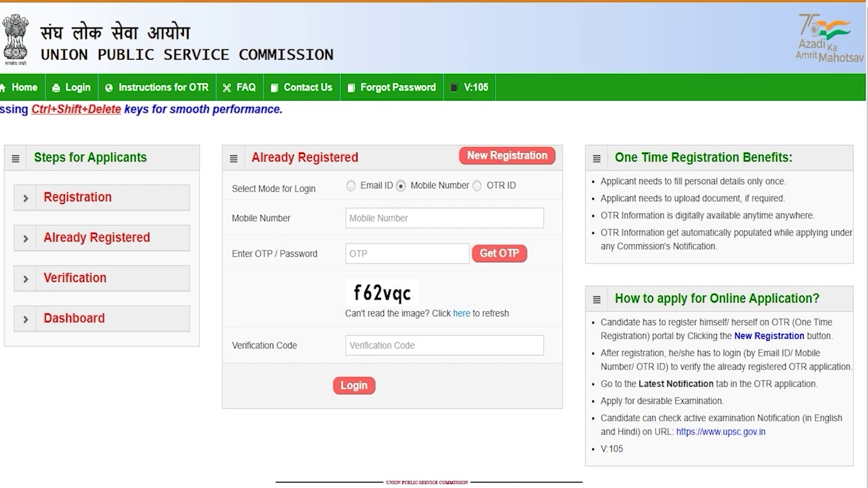
{"action": "left_click", "coordinate": [390, 219]}
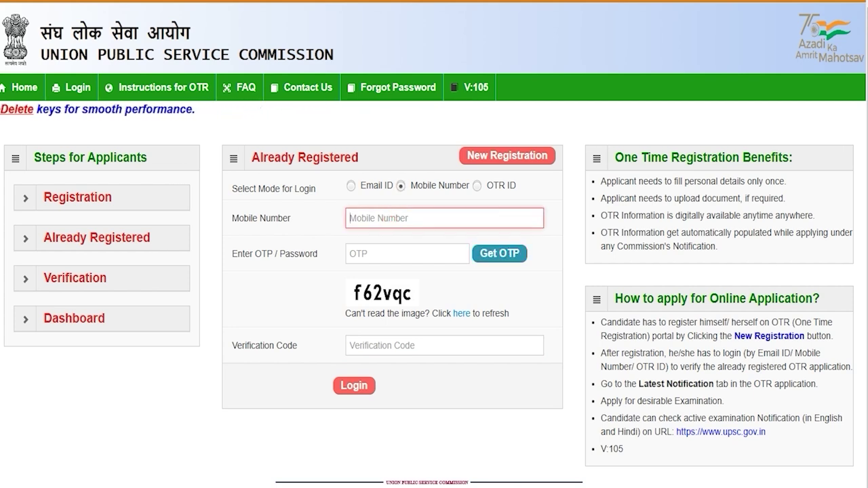
{"action": "left_click", "coordinate": [370, 253]}
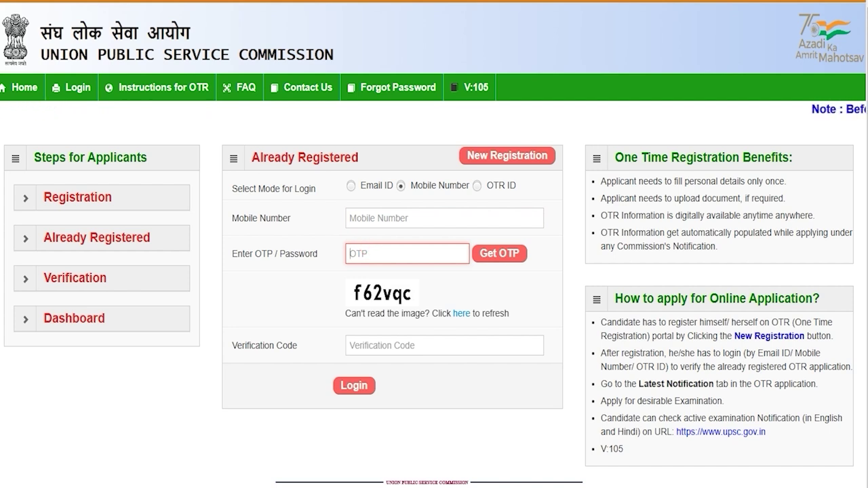
{"action": "left_click", "coordinate": [380, 346]}
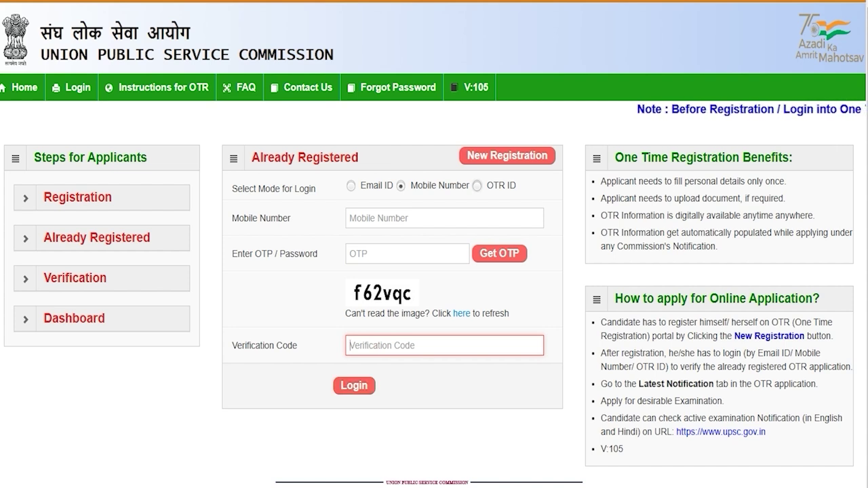
- Switch to OTR ID login and enter the OTR ID, password and verification code
{"action": "left_click", "coordinate": [477, 186]}
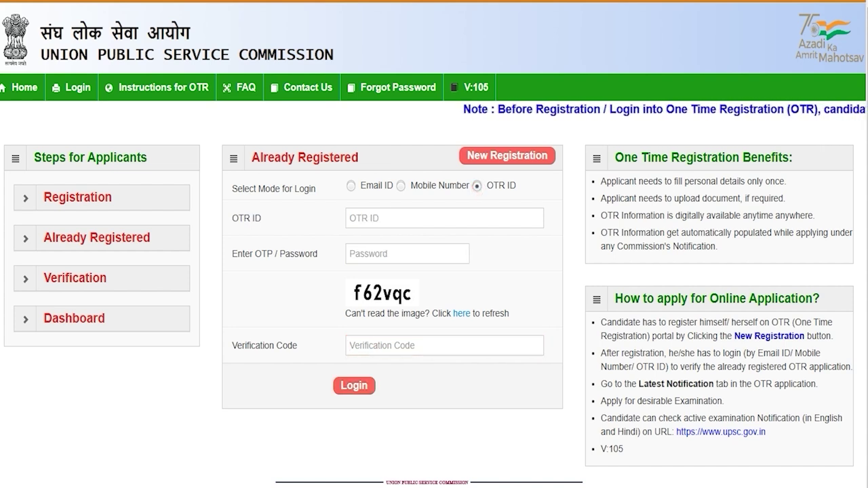
{"action": "left_click", "coordinate": [370, 218]}
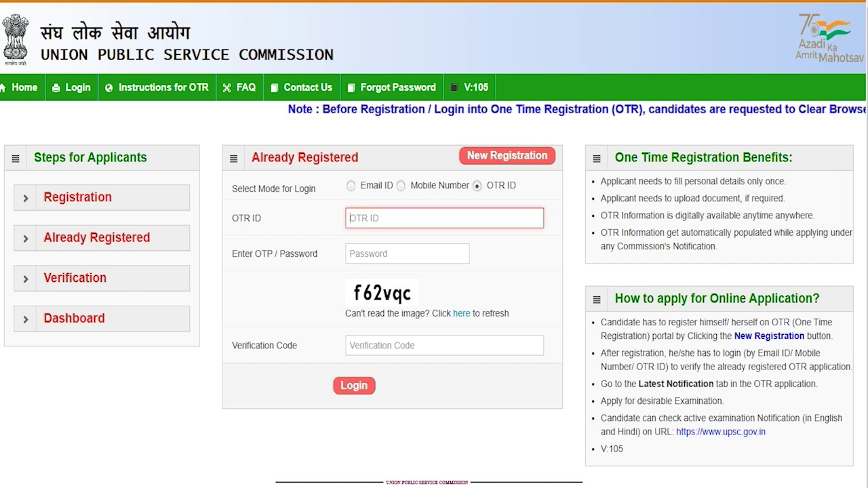
{"action": "left_click", "coordinate": [373, 255]}
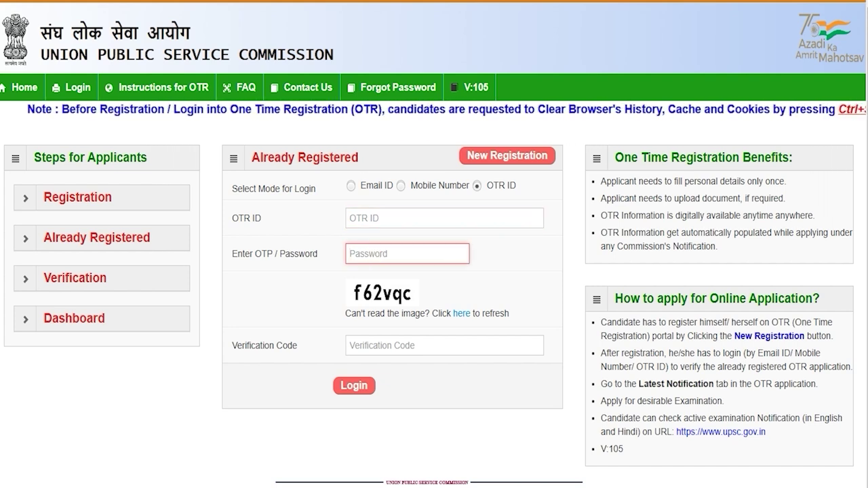
{"action": "left_click", "coordinate": [380, 347]}
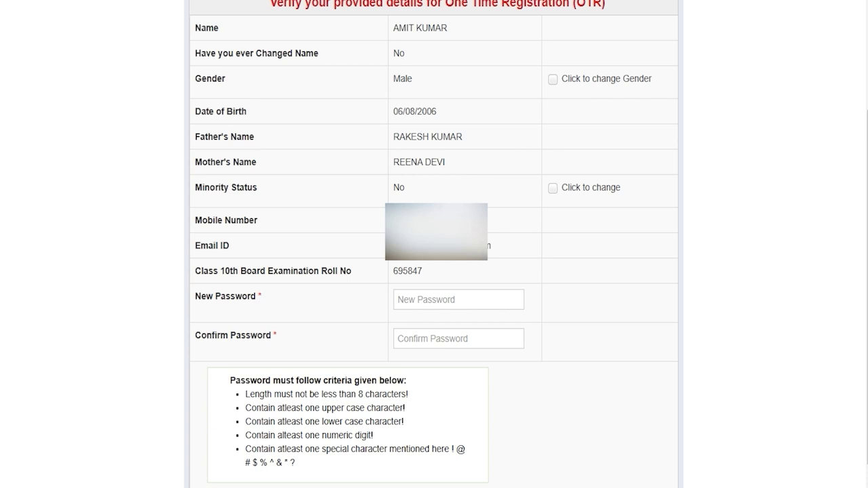
{"action": "left_click", "coordinate": [405, 300]}
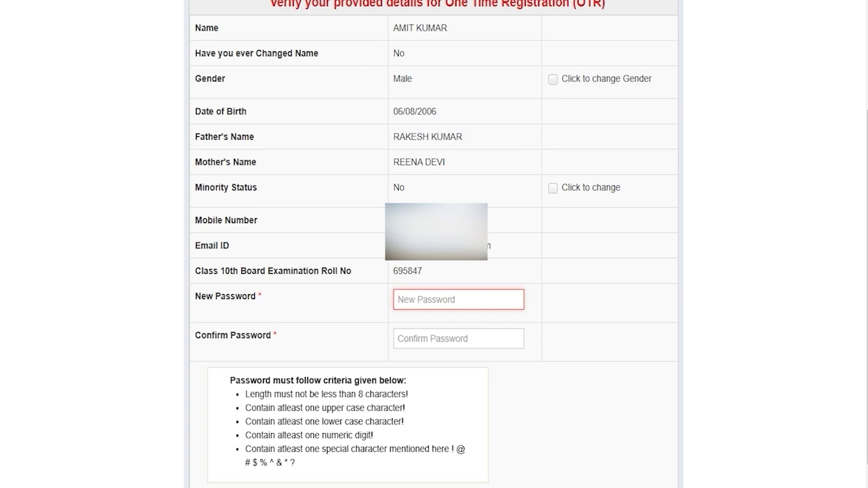
{"action": "left_click_drag", "start_coordinate": [358, 394], "coordinate": [393, 394]}
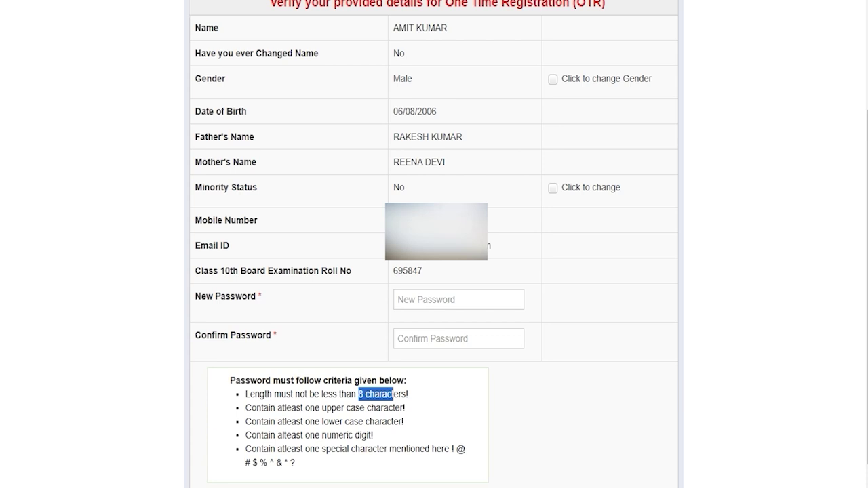
{"action": "left_click", "coordinate": [425, 303]}
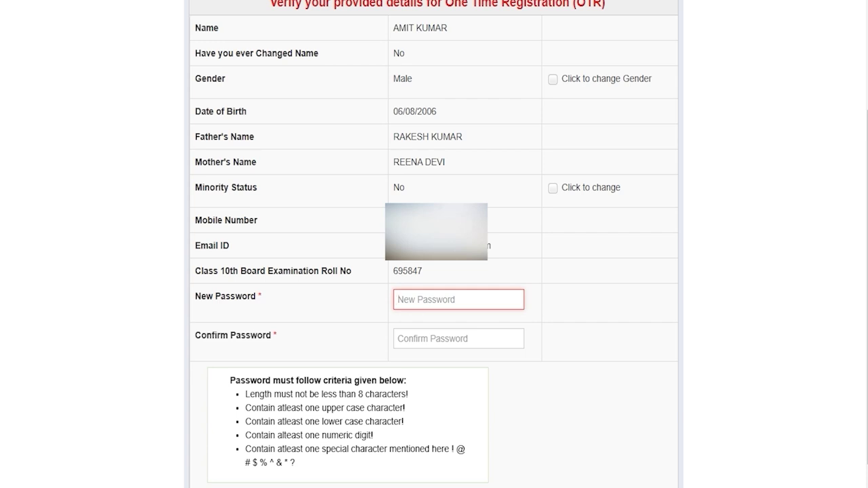
{"action": "left_click", "coordinate": [419, 337]}
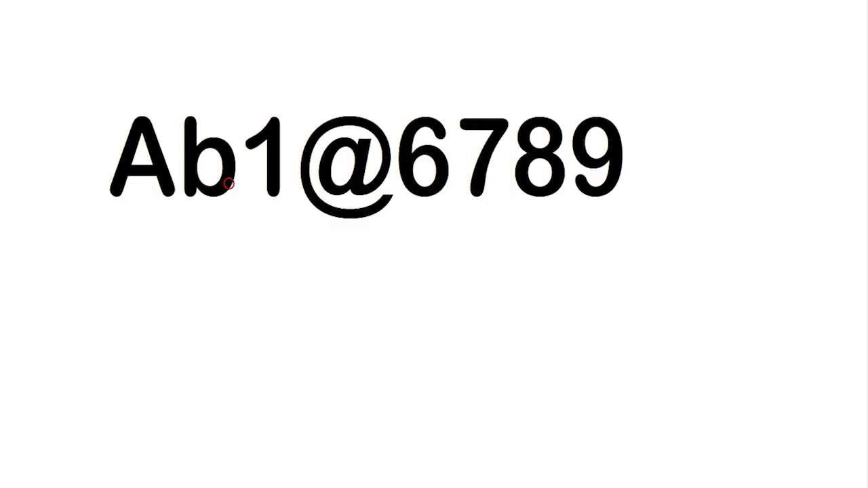
- Highlight the sample password and its uppercase, lowercase and digit characters in turn
{"action": "left_click", "coordinate": [120, 155]}
{"action": "key", "text": "shift+Right"}
{"action": "key", "text": "shift+Right"}
{"action": "key", "text": "shift+Right"}
{"action": "key", "text": "shift+Right"}
{"action": "key", "text": "shift+Right"}
{"action": "key", "text": "shift+Right"}
{"action": "key", "text": "shift+Right"}
{"action": "key", "text": "shift+Right"}
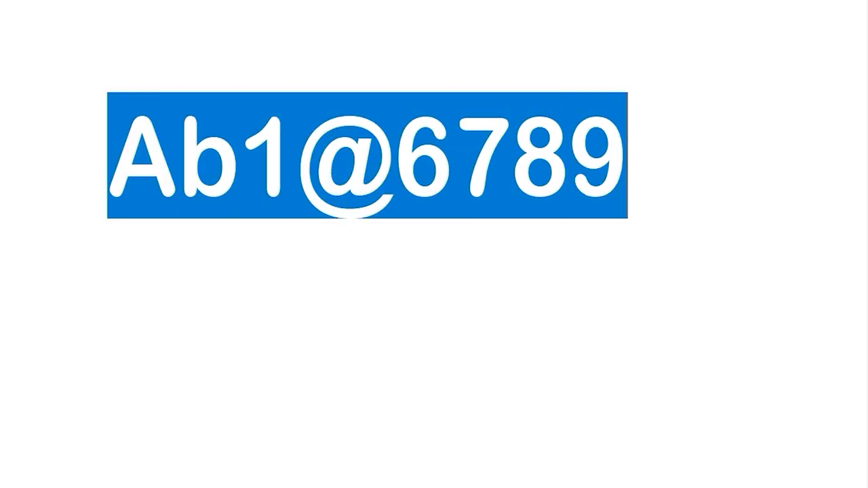
{"action": "left_click", "coordinate": [120, 163]}
{"action": "key", "text": "shift+Right"}
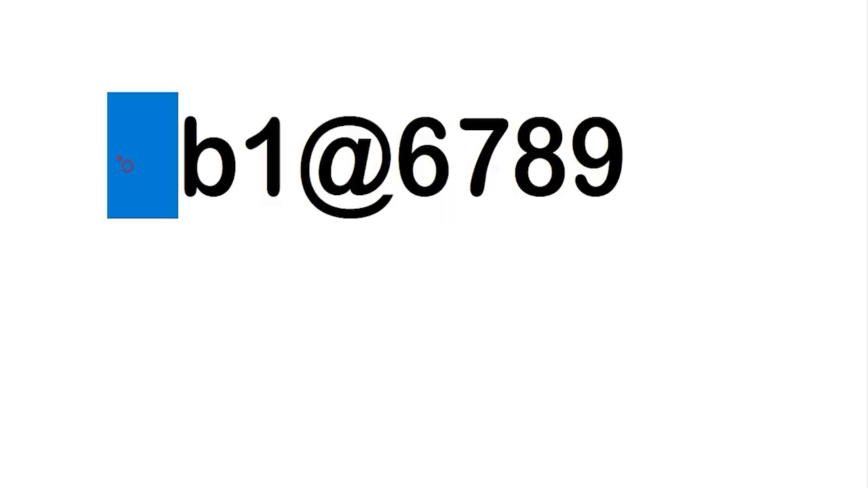
{"action": "left_click", "coordinate": [175, 148]}
{"action": "key", "text": "shift+Right"}
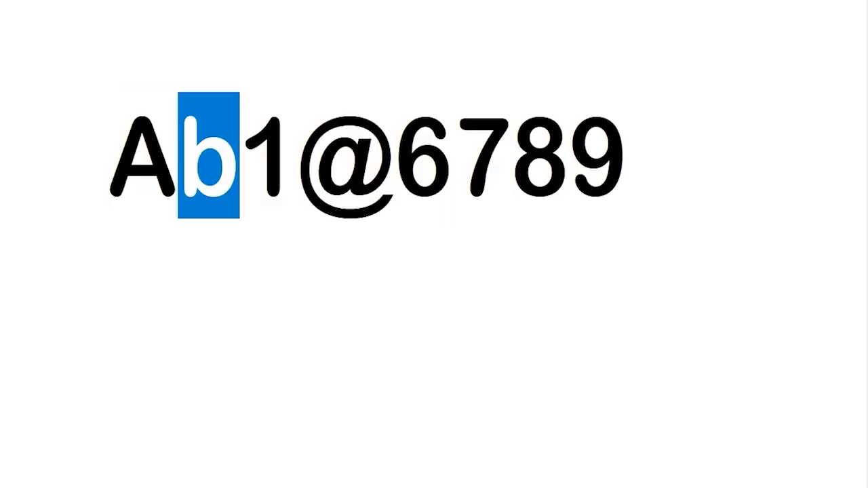
{"action": "left_click", "coordinate": [248, 142]}
{"action": "key", "text": "shift+Right"}
{"action": "left_click", "coordinate": [303, 149]}
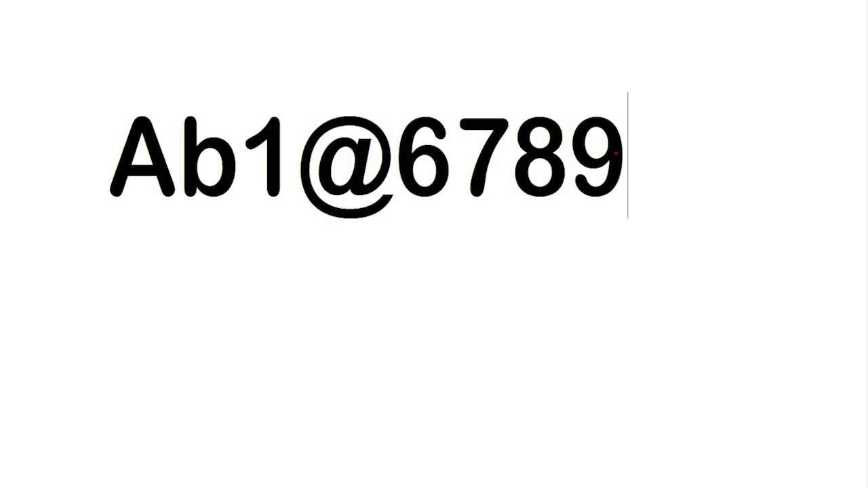
{"action": "key", "text": "shift+Left"}
{"action": "key", "text": "shift+Left"}
{"action": "key", "text": "shift+Left"}
{"action": "key", "text": "shift+Left"}
{"action": "key", "text": "shift+Left"}
{"action": "key", "text": "shift+Left"}
{"action": "key", "text": "shift+Left"}
{"action": "key", "text": "shift+Left"}
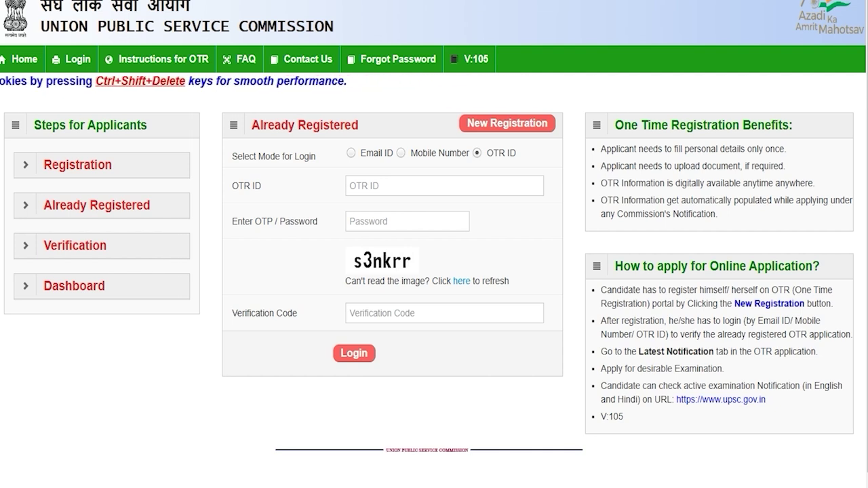
- Set login mode back to OTR ID and enter the OTR ID, password and verification code
{"action": "left_click", "coordinate": [351, 152]}
{"action": "left_click", "coordinate": [400, 152]}
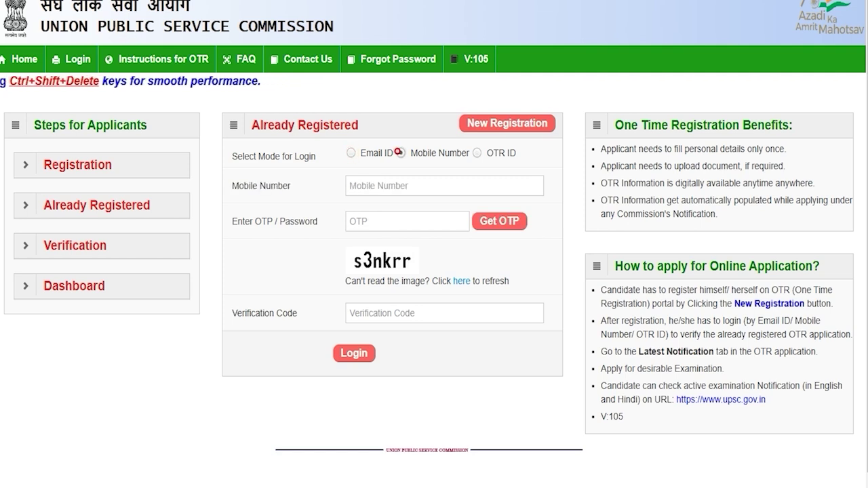
{"action": "left_click", "coordinate": [477, 152]}
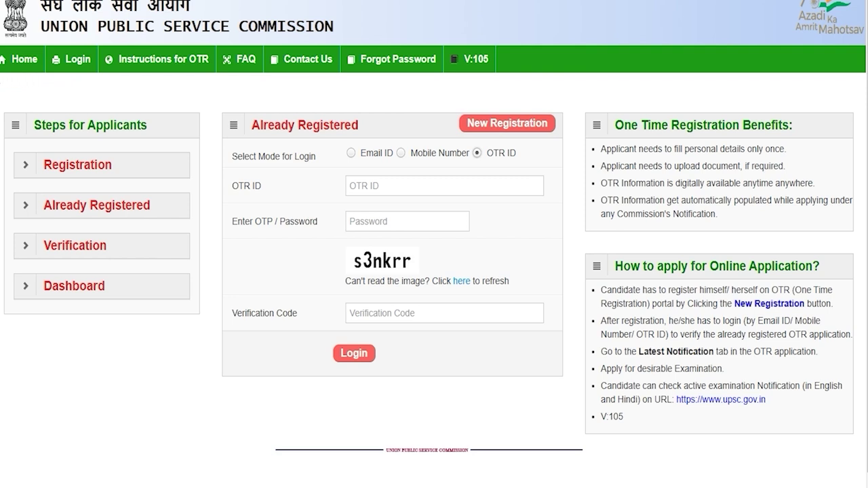
{"action": "left_click", "coordinate": [400, 184]}
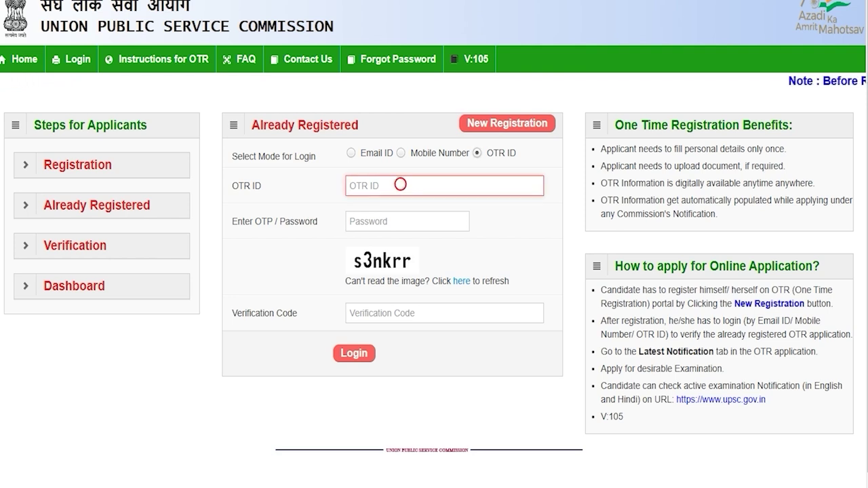
{"action": "left_click", "coordinate": [387, 219]}
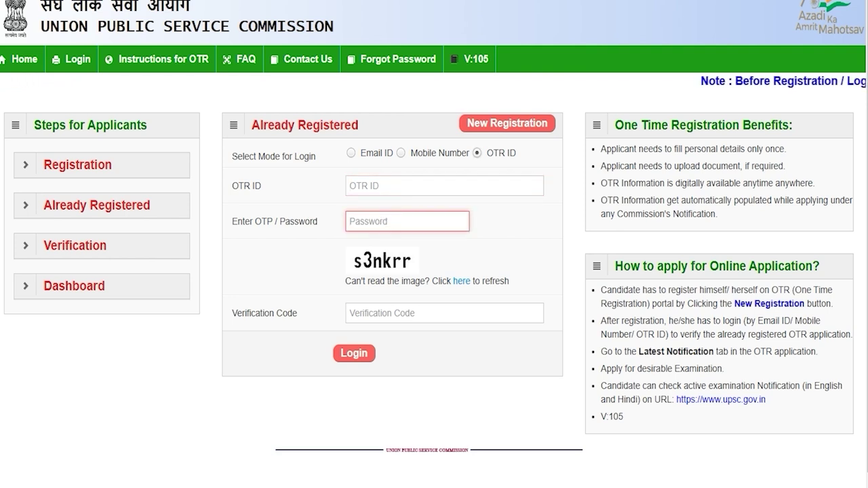
{"action": "left_click", "coordinate": [370, 313]}
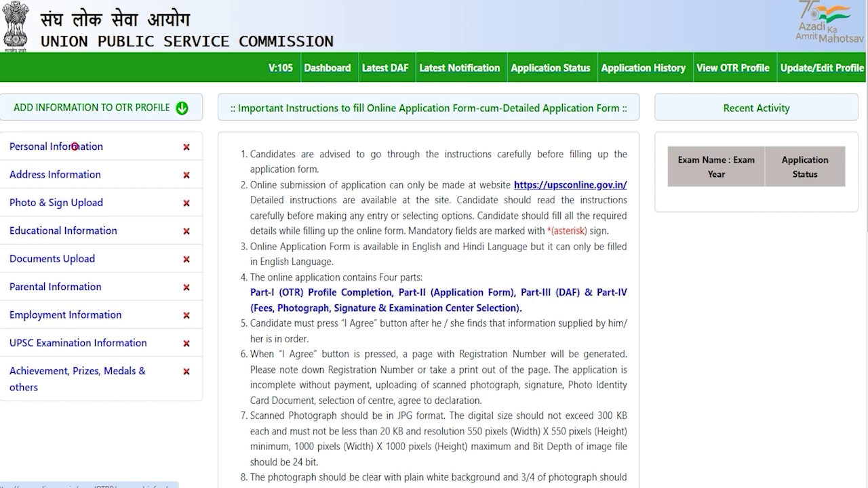
- Set nationality Citizen of India, mother tongue HINDI, Unmarried, and place of birth India
{"action": "left_click", "coordinate": [75, 147]}
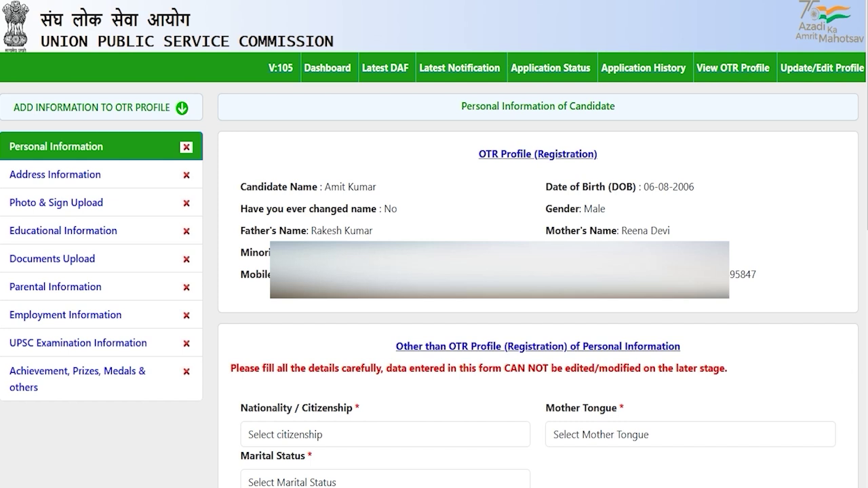
{"action": "left_click", "coordinate": [369, 433]}
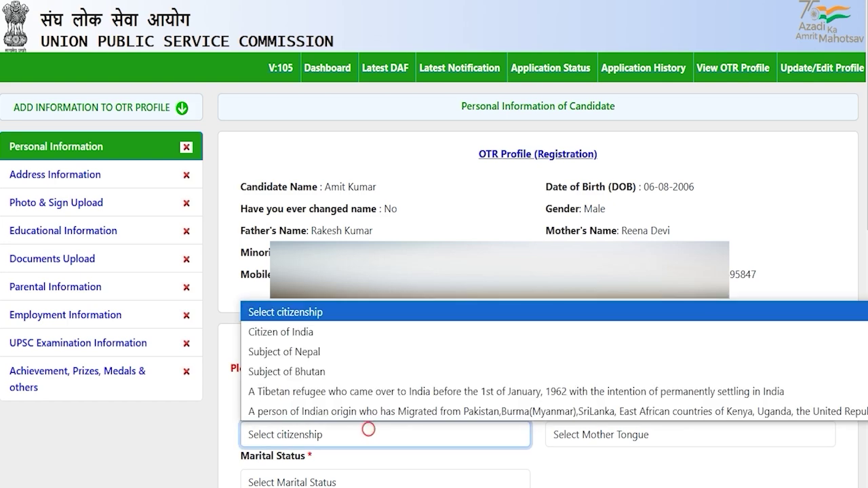
{"action": "left_click", "coordinate": [308, 331]}
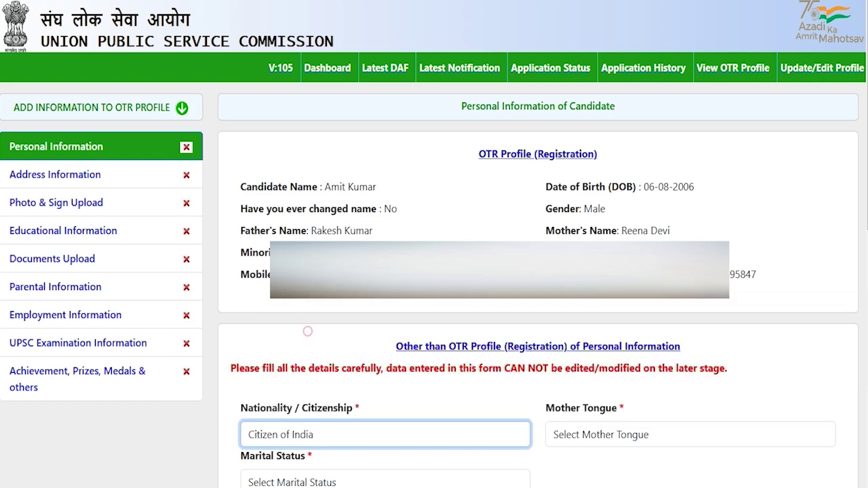
{"action": "left_click", "coordinate": [597, 435]}
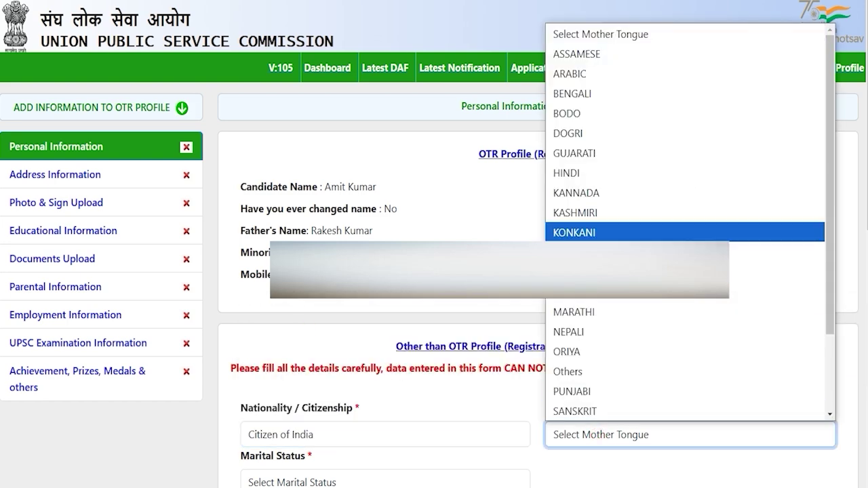
{"action": "left_click", "coordinate": [567, 173]}
{"action": "scroll", "coordinate": [567, 173], "scroll_direction": "down", "scroll_amount": 6}
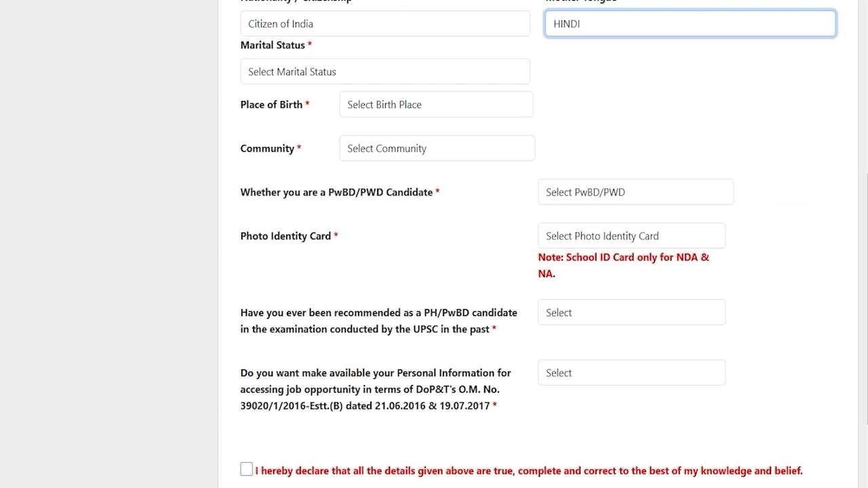
{"action": "left_click", "coordinate": [336, 71]}
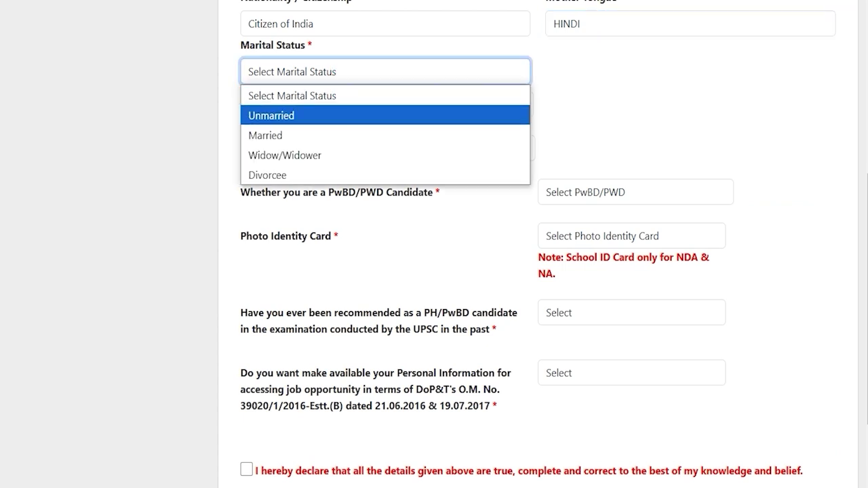
{"action": "left_click", "coordinate": [293, 112]}
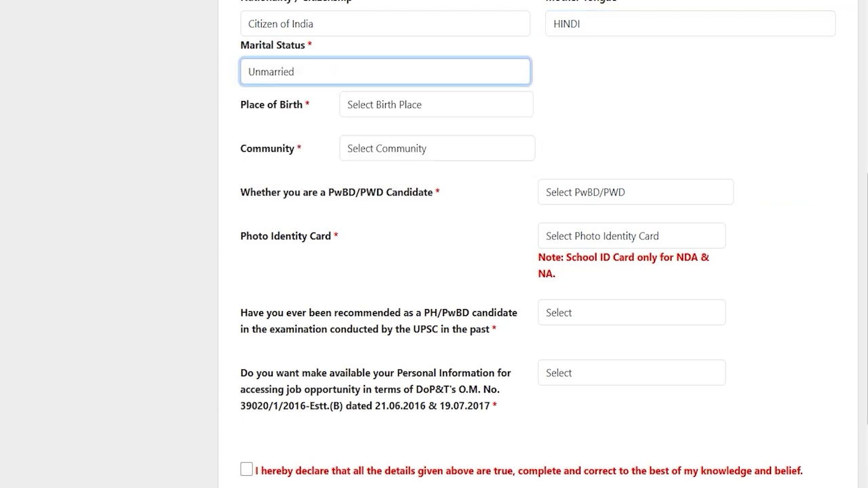
{"action": "left_click", "coordinate": [372, 105]}
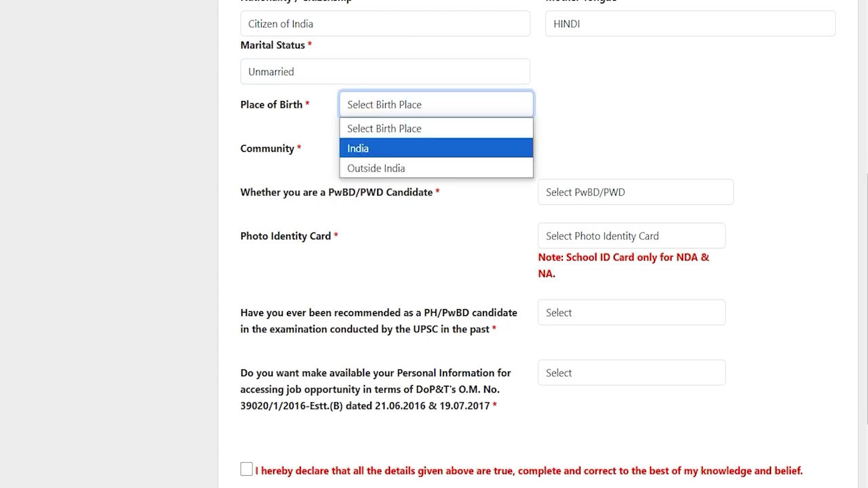
{"action": "left_click", "coordinate": [364, 147]}
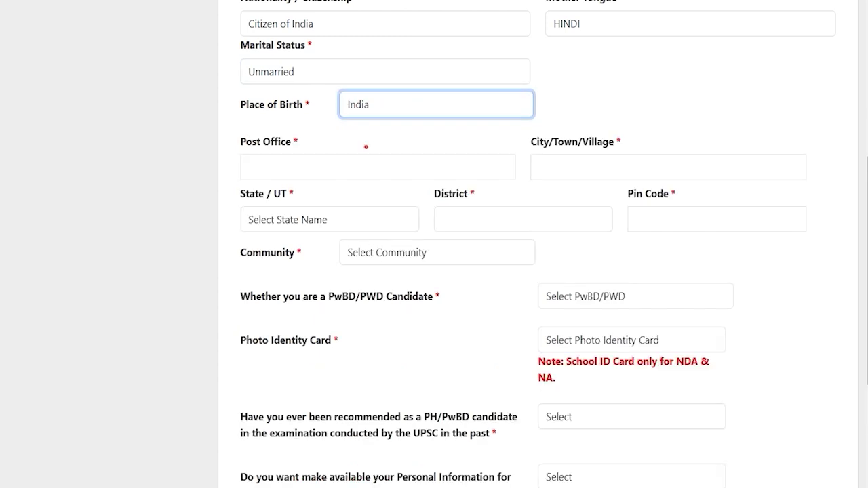
- Set state Uttar Pradesh, district Saharanpur, pin code 247001, and community SC
{"action": "left_click", "coordinate": [279, 167]}
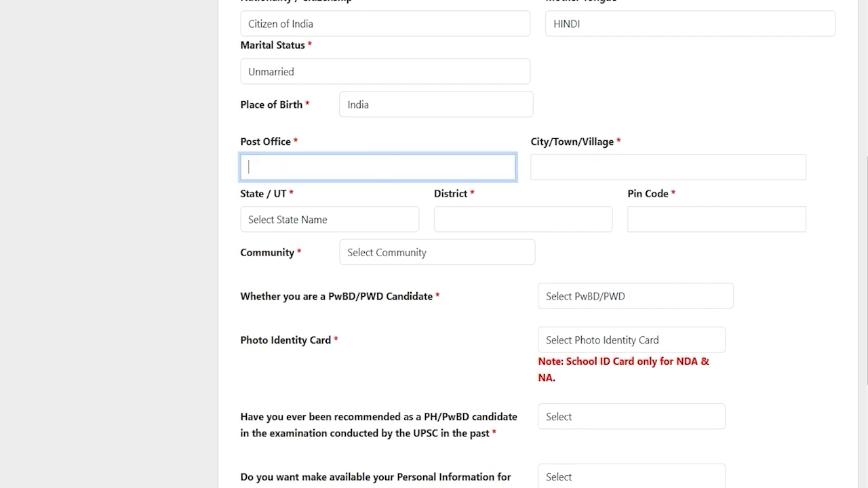
{"action": "left_click", "coordinate": [332, 221]}
{"action": "key", "text": "u"}
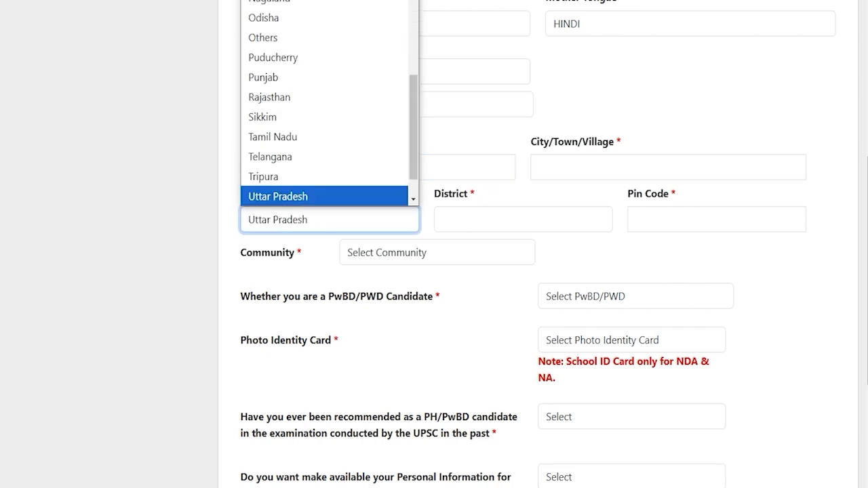
{"action": "key", "text": "Return"}
{"action": "left_click", "coordinate": [457, 219]}
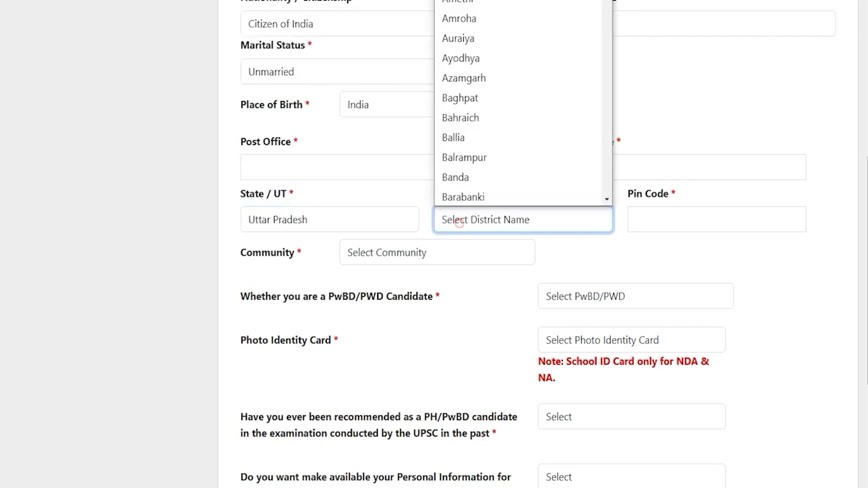
{"action": "key", "text": "s"}
{"action": "key", "text": "Return"}
{"action": "left_click", "coordinate": [696, 219]}
{"action": "type", "text": "247001"}
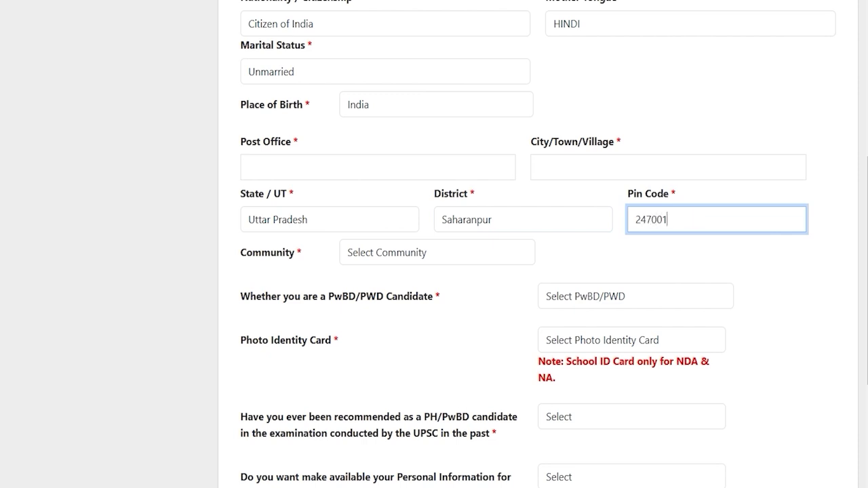
{"action": "left_click", "coordinate": [406, 254]}
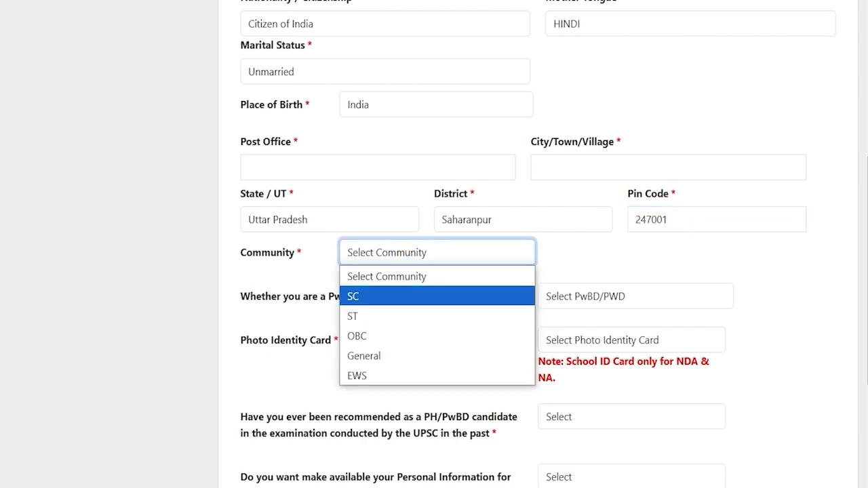
{"action": "left_click", "coordinate": [372, 297]}
- Keep SC as community and set the certificate issuer's designation to Tehsildar
{"action": "left_click", "coordinate": [393, 258]}
{"action": "left_click", "coordinate": [393, 259]}
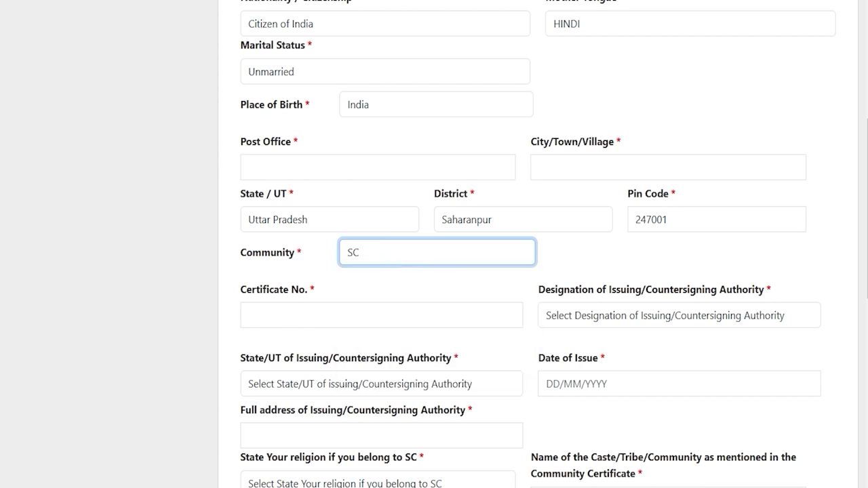
{"action": "left_click", "coordinate": [332, 316]}
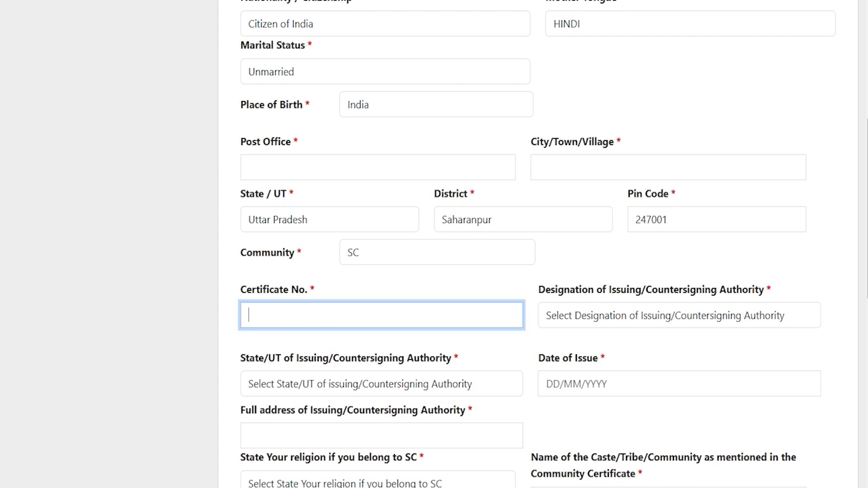
{"action": "left_click", "coordinate": [587, 316]}
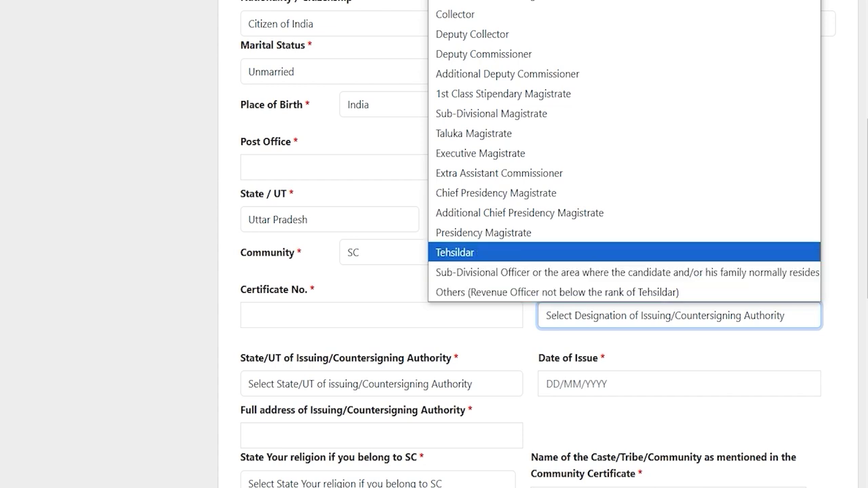
{"action": "left_click", "coordinate": [493, 252]}
- Set the issuing authority's state to Uttar Pradesh, leaving the date of issue empty
{"action": "scroll", "coordinate": [493, 252], "scroll_direction": "down", "scroll_amount": 2}
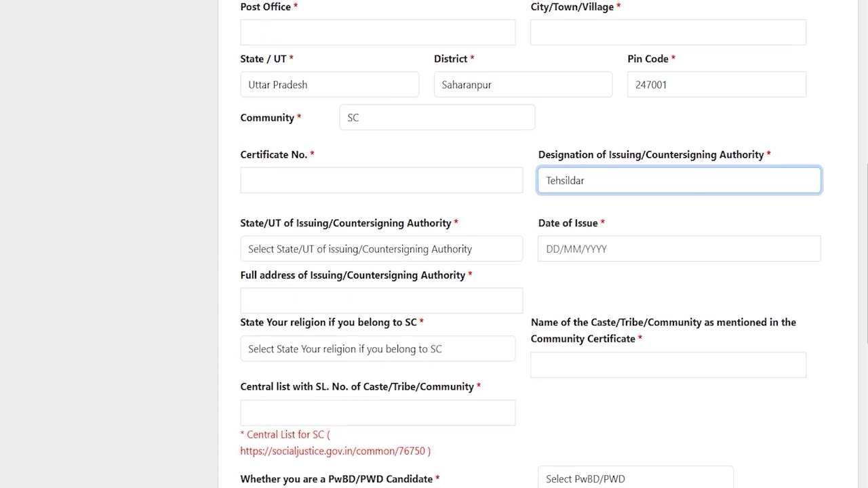
{"action": "left_click", "coordinate": [335, 247]}
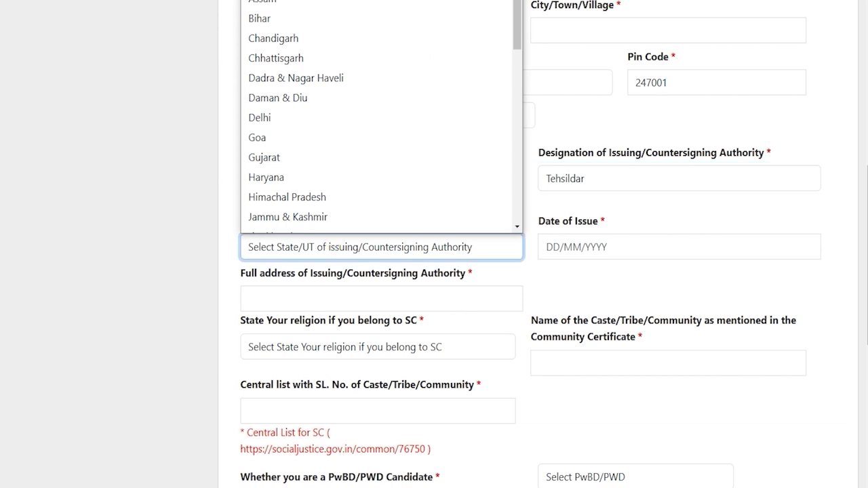
{"action": "key", "text": "u"}
{"action": "key", "text": "Return"}
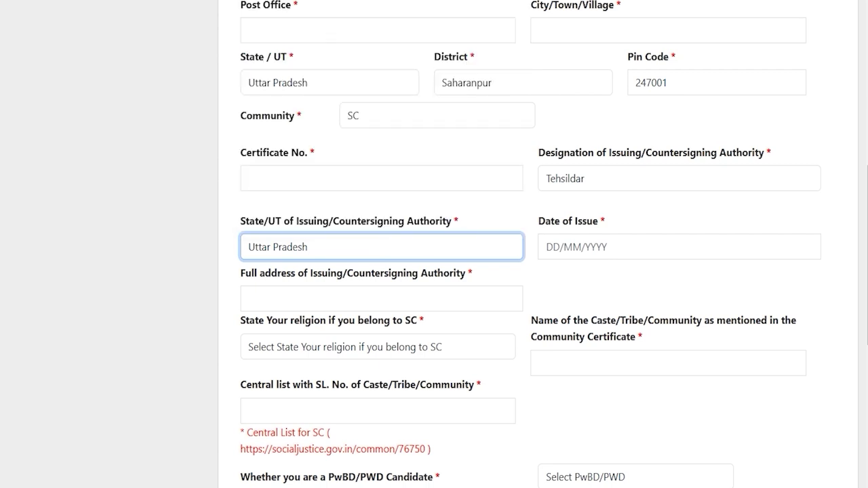
{"action": "key", "text": "Tab"}
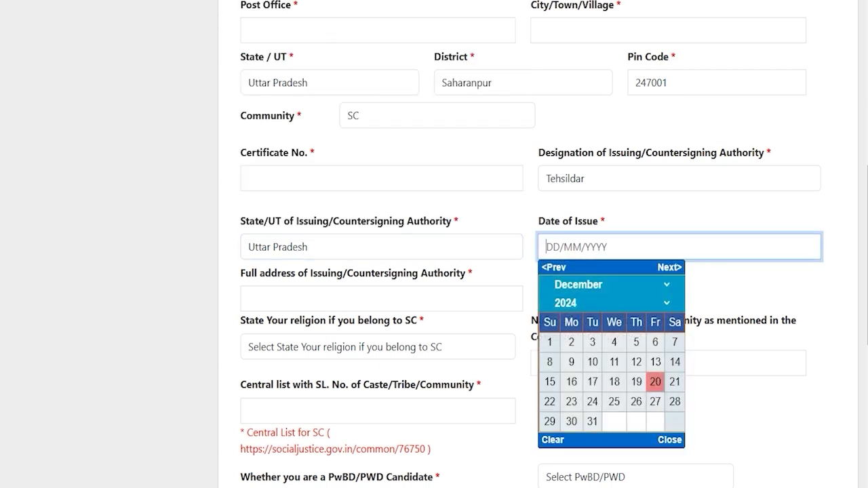
{"action": "key", "text": "Escape"}
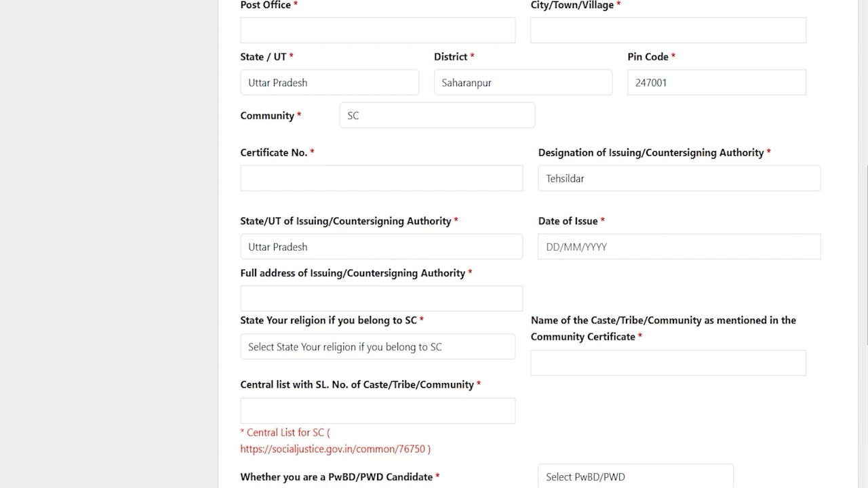
{"action": "left_click", "coordinate": [330, 293]}
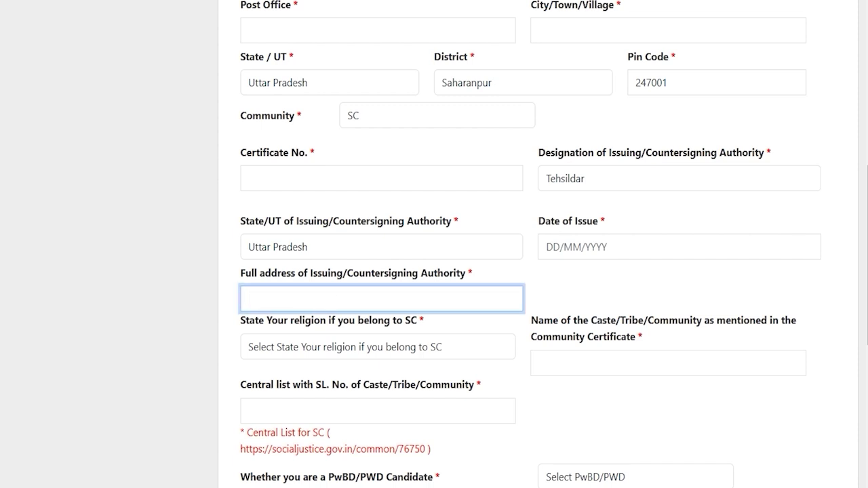
{"action": "left_click", "coordinate": [414, 297]}
- Set religion to Hindu and move to the caste name and Central list serial number fields
{"action": "key", "text": "Tab"}
{"action": "scroll", "coordinate": [434, 271], "scroll_direction": "down", "scroll_amount": 2}
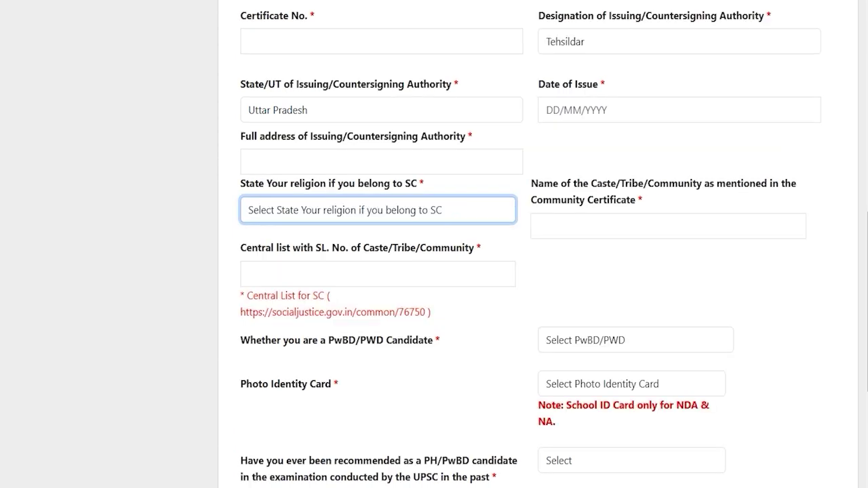
{"action": "left_click", "coordinate": [328, 211]}
{"action": "left_click", "coordinate": [303, 255]}
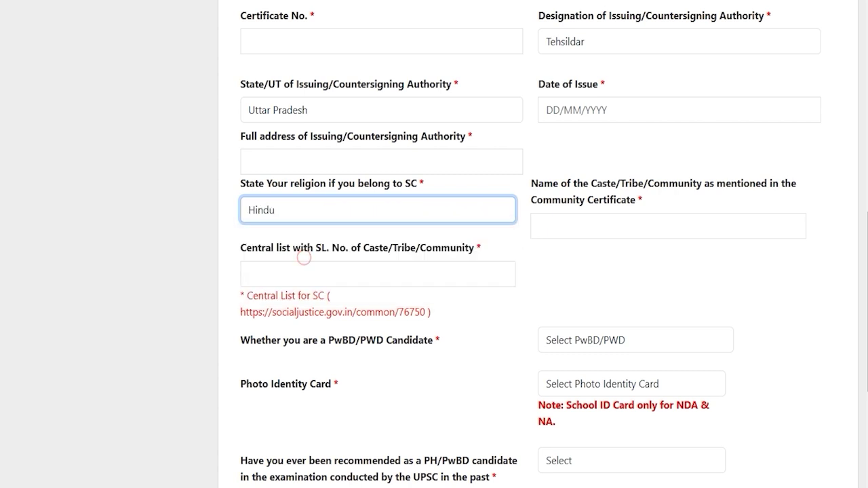
{"action": "left_click", "coordinate": [644, 231]}
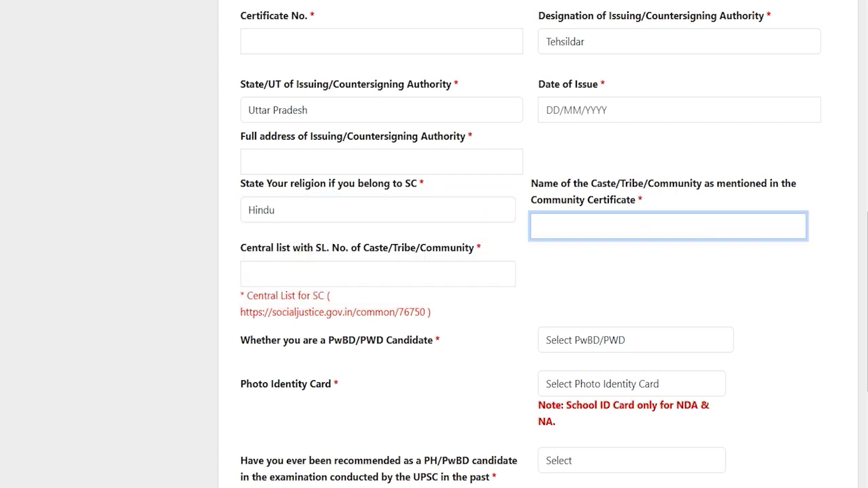
{"action": "left_click_drag", "start_coordinate": [245, 248], "coordinate": [309, 249]}
{"action": "left_click", "coordinate": [320, 274]}
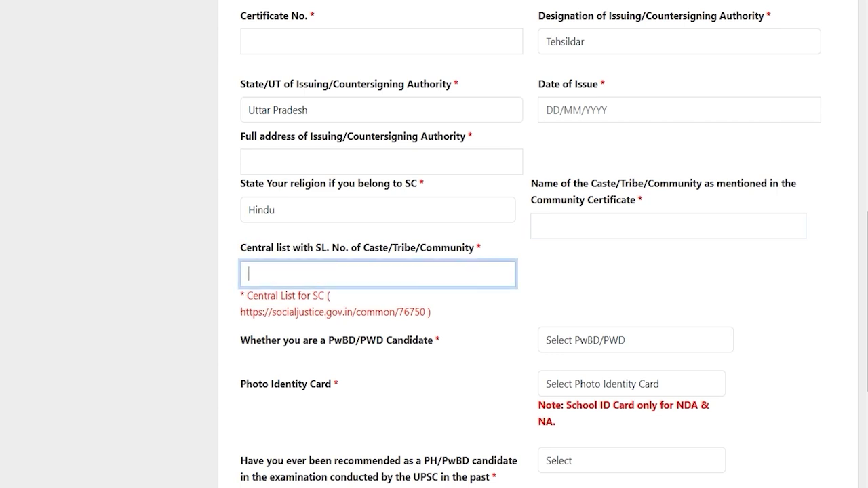
{"action": "scroll", "coordinate": [434, 272], "scroll_direction": "down", "scroll_amount": 2}
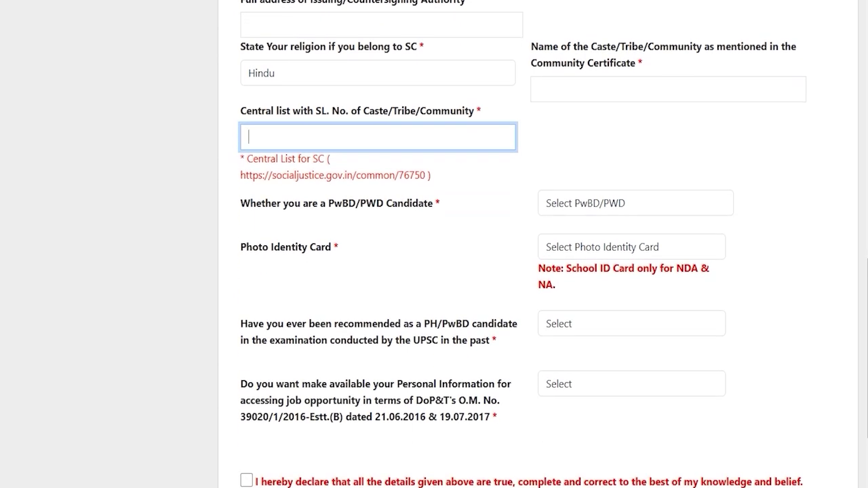
- Try Yes for PwBD and the 40% disability question, then answer No to PwBD/PWD
{"action": "left_click_drag", "start_coordinate": [264, 203], "coordinate": [384, 202]}
{"action": "left_click", "coordinate": [585, 203]}
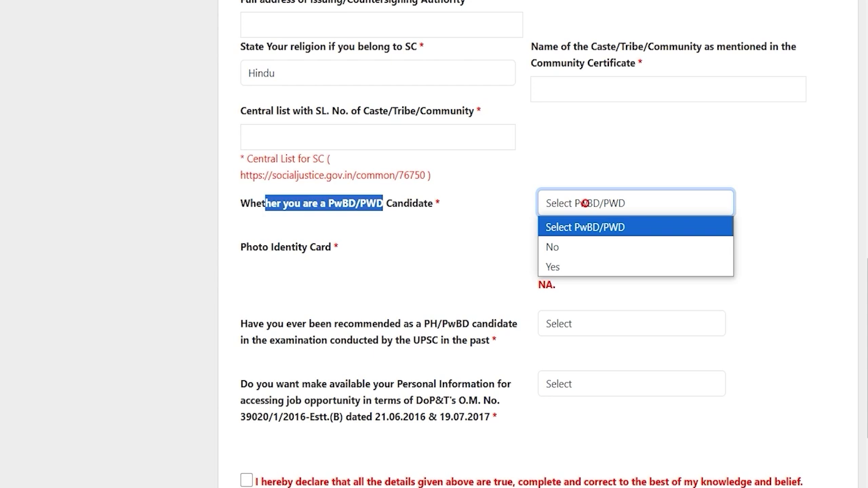
{"action": "left_click", "coordinate": [566, 270]}
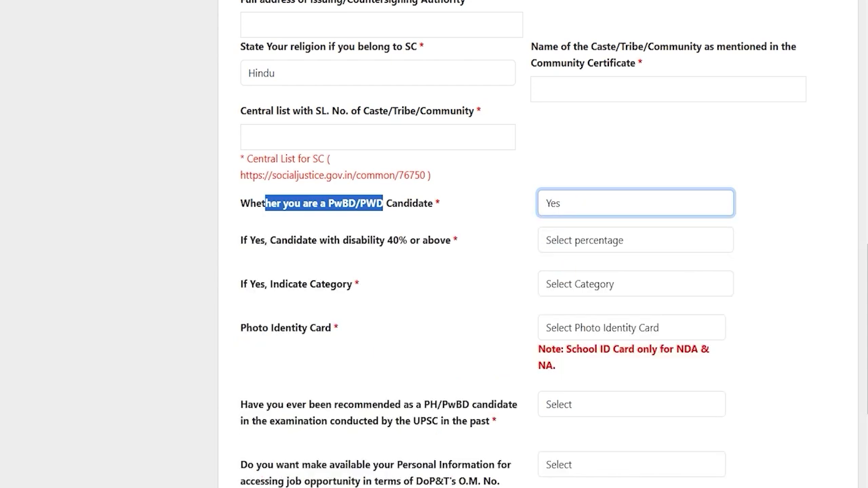
{"action": "left_click", "coordinate": [576, 240]}
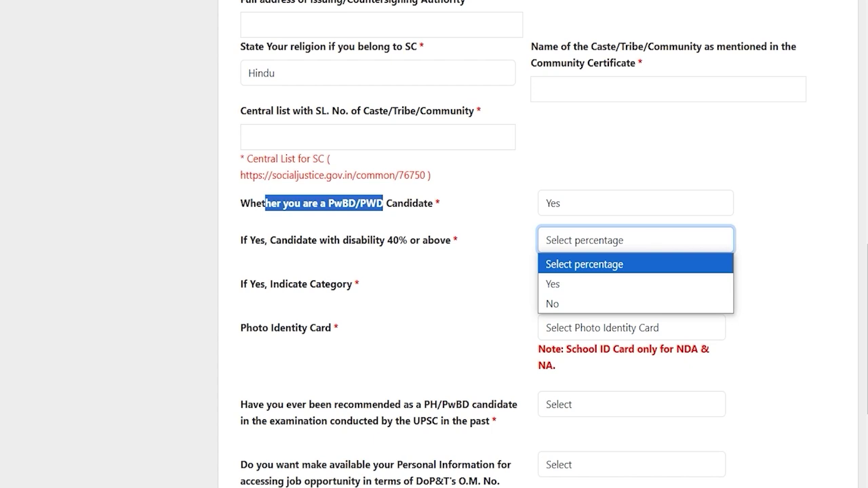
{"action": "left_click", "coordinate": [557, 281]}
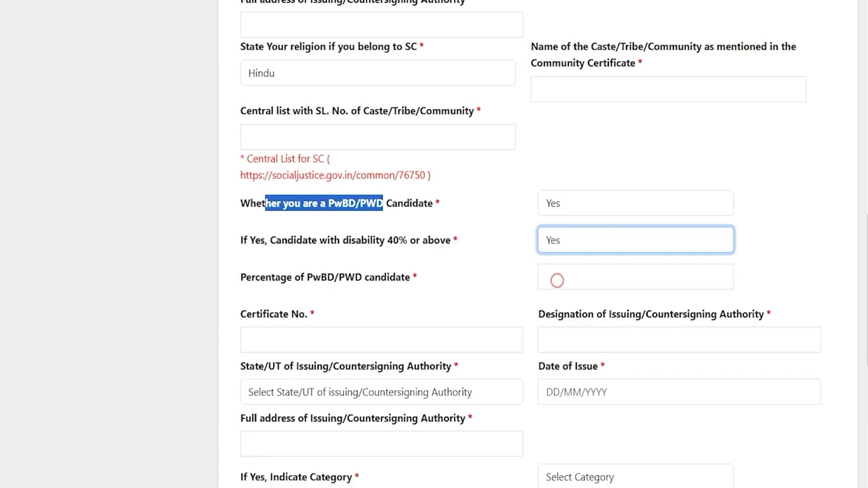
{"action": "left_click", "coordinate": [559, 241]}
{"action": "left_click", "coordinate": [561, 303]}
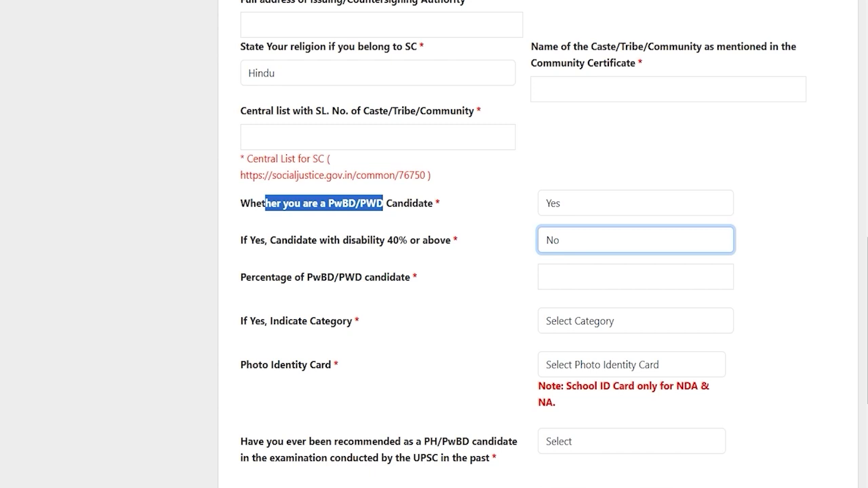
{"action": "left_click", "coordinate": [561, 202]}
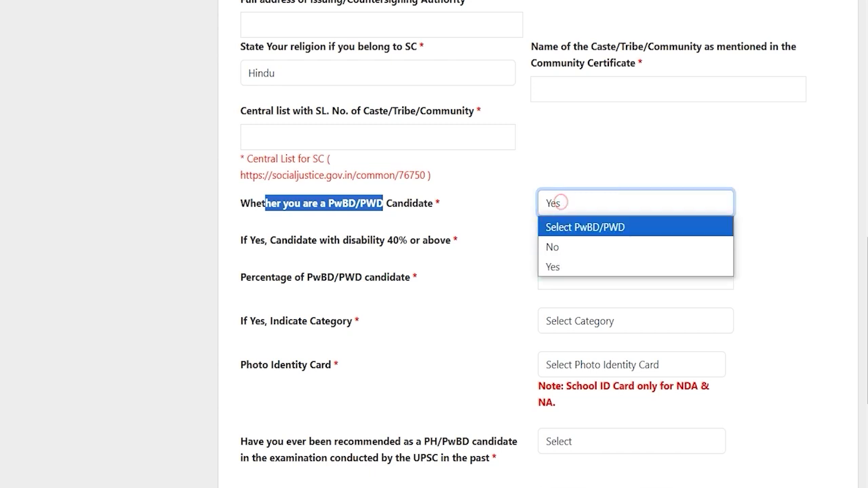
{"action": "left_click", "coordinate": [562, 245]}
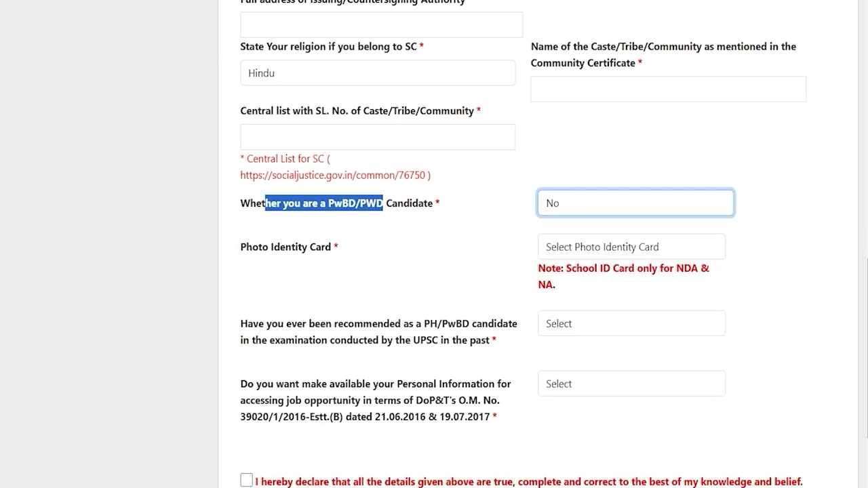
{"action": "left_click_drag", "start_coordinate": [247, 247], "coordinate": [321, 247]}
- Choose Voter ID as the photo identity card and enter the card's number
{"action": "left_click", "coordinate": [593, 247]}
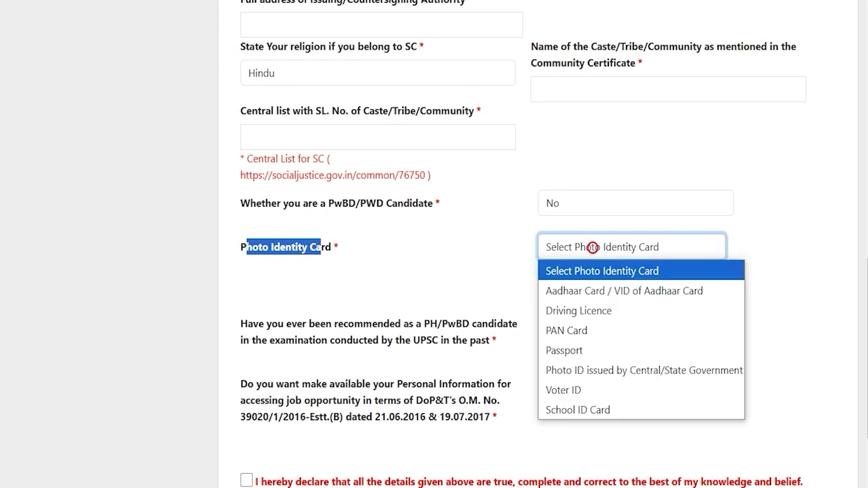
{"action": "key", "text": "Down"}
{"action": "key", "text": "Down"}
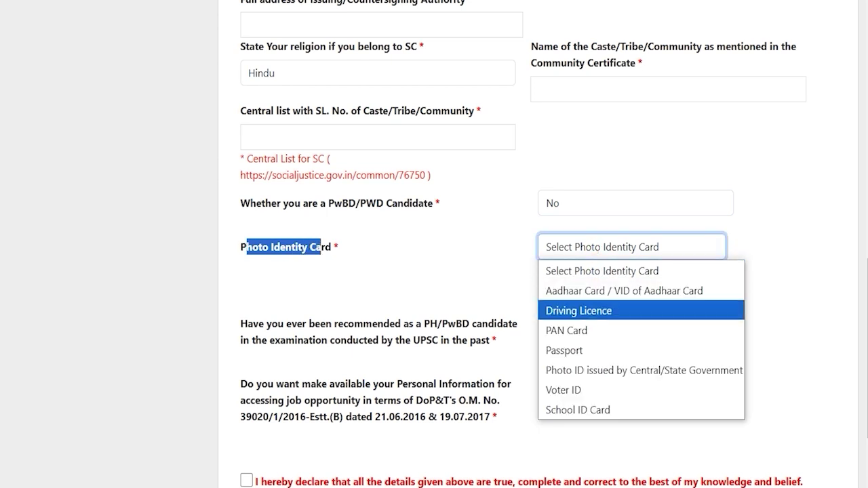
{"action": "key", "text": "Down"}
{"action": "key", "text": "Down"}
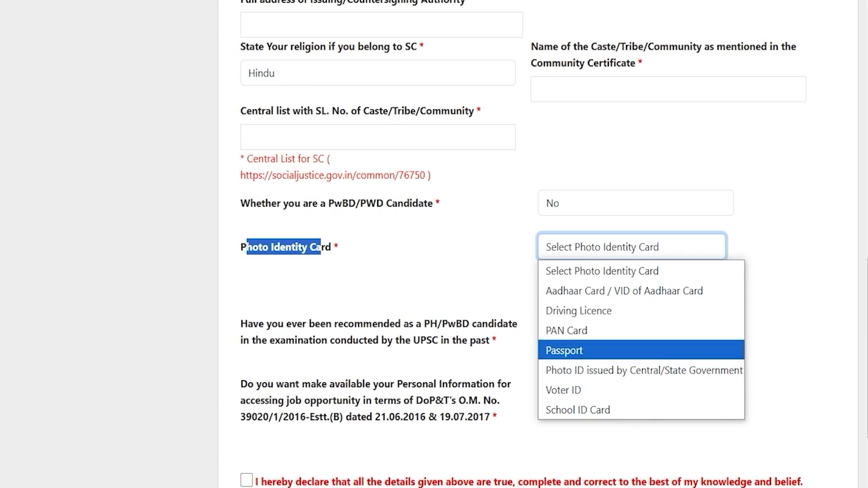
{"action": "key", "text": "Up"}
{"action": "key", "text": "Up"}
{"action": "key", "text": "Down"}
{"action": "key", "text": "Down"}
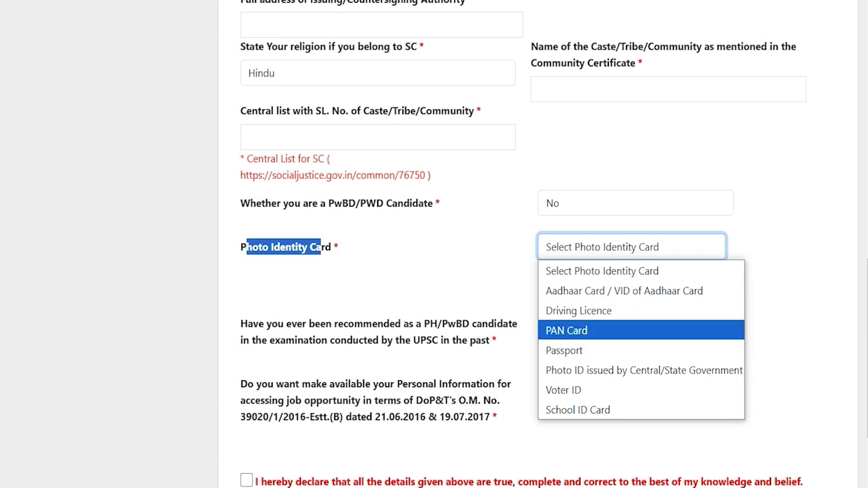
{"action": "left_click", "coordinate": [567, 389]}
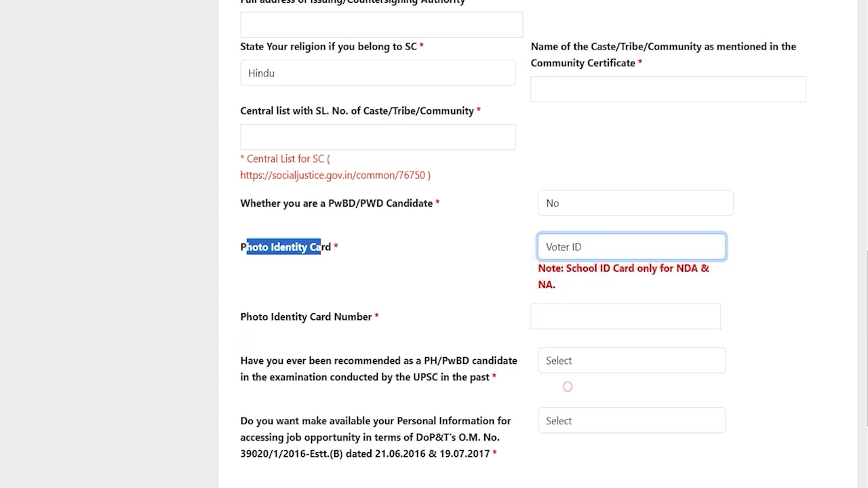
{"action": "left_click", "coordinate": [576, 316]}
- Move on to the information-sharing and past PH/PwBD recommendation questions
{"action": "scroll", "coordinate": [580, 299], "scroll_direction": "down", "scroll_amount": 2}
{"action": "left_click", "coordinate": [584, 283]}
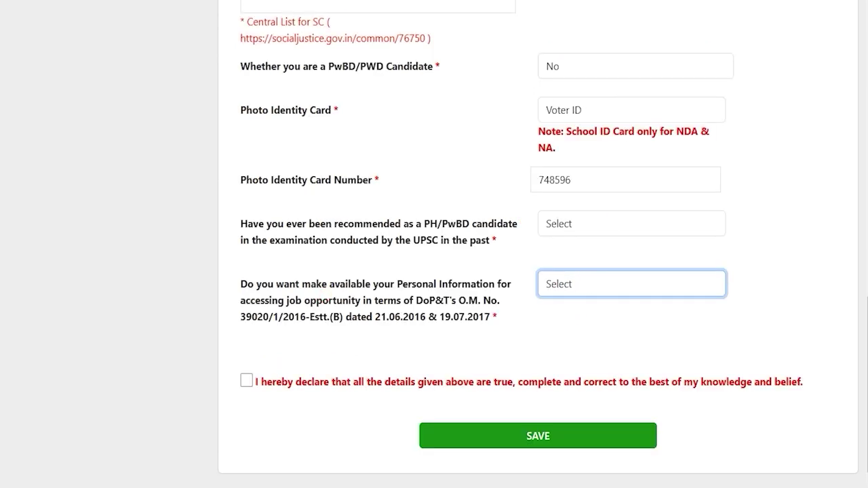
{"action": "left_click_drag", "start_coordinate": [297, 224], "coordinate": [503, 224]}
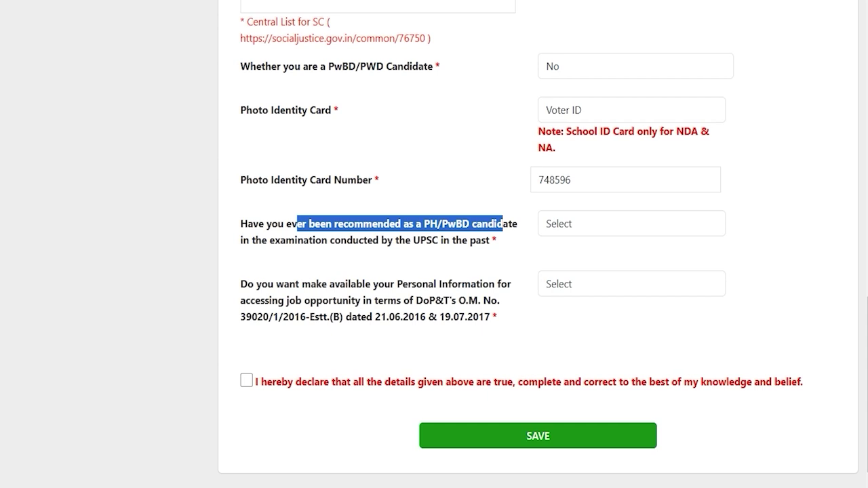
{"action": "left_click_drag", "start_coordinate": [373, 240], "coordinate": [315, 240]}
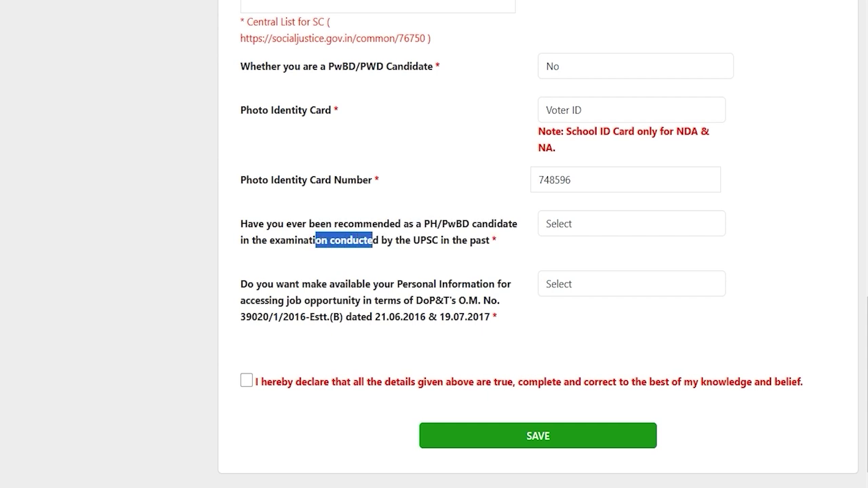
{"action": "left_click", "coordinate": [567, 224]}
- Set the past PH/PwBD recommendation answer to No
{"action": "left_click", "coordinate": [562, 266]}
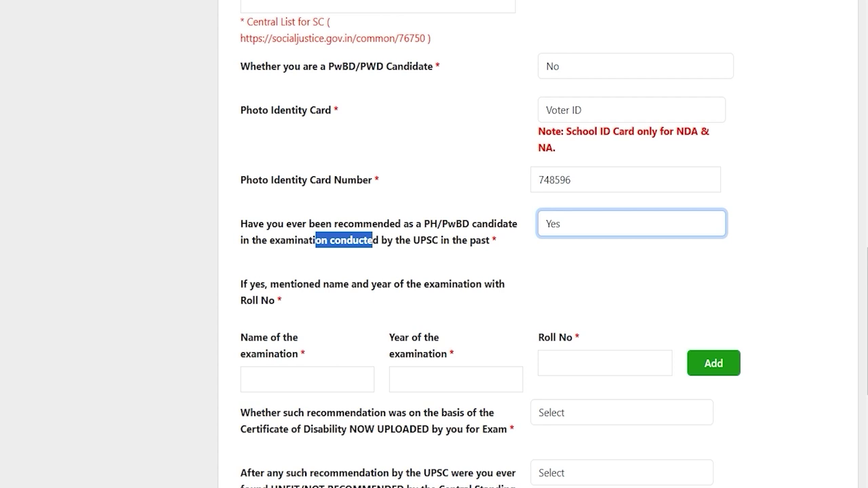
{"action": "left_click", "coordinate": [279, 370]}
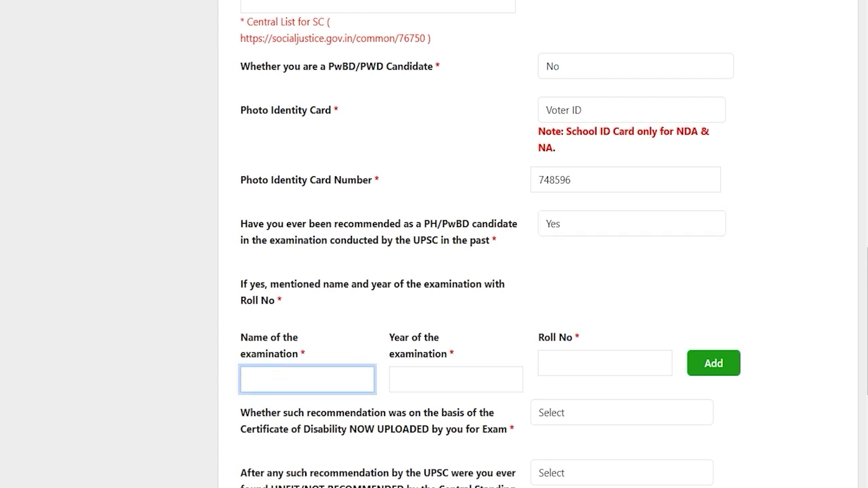
{"action": "scroll", "coordinate": [568, 224], "scroll_direction": "down", "scroll_amount": 2}
{"action": "left_click", "coordinate": [568, 107]}
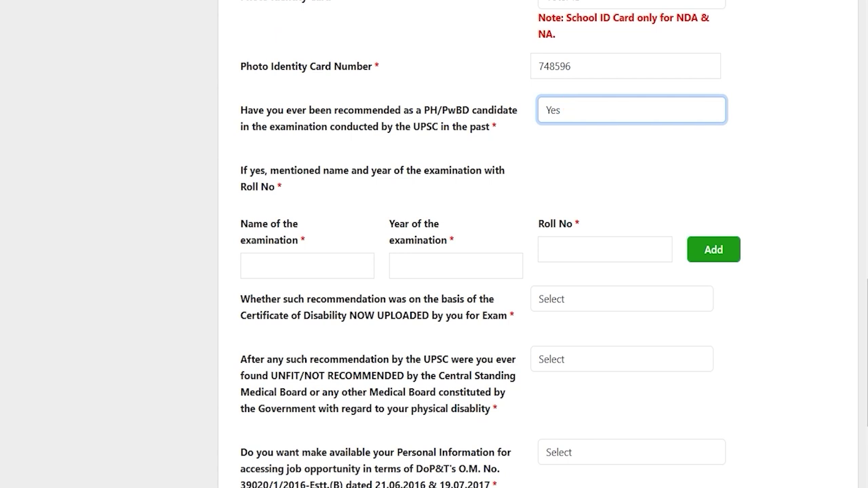
{"action": "left_click", "coordinate": [568, 106]}
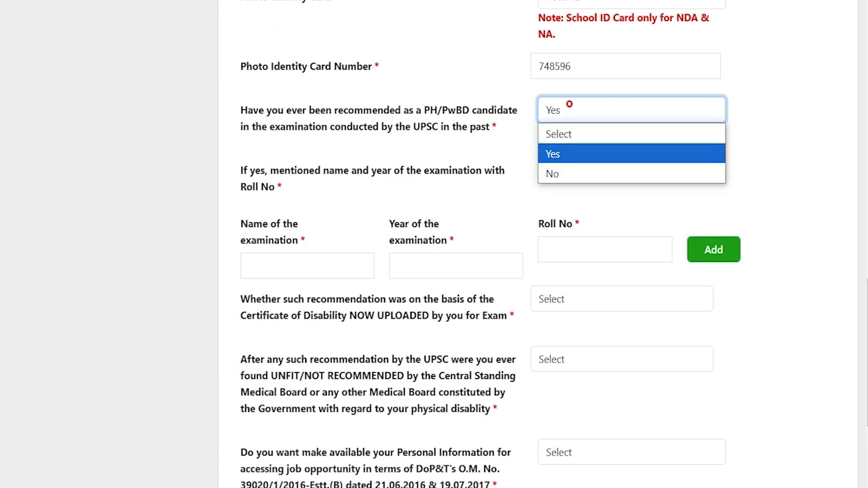
{"action": "left_click", "coordinate": [557, 172]}
- Answer Yes to sharing personal information for job opportunities and tick the declaration
{"action": "left_click", "coordinate": [247, 344]}
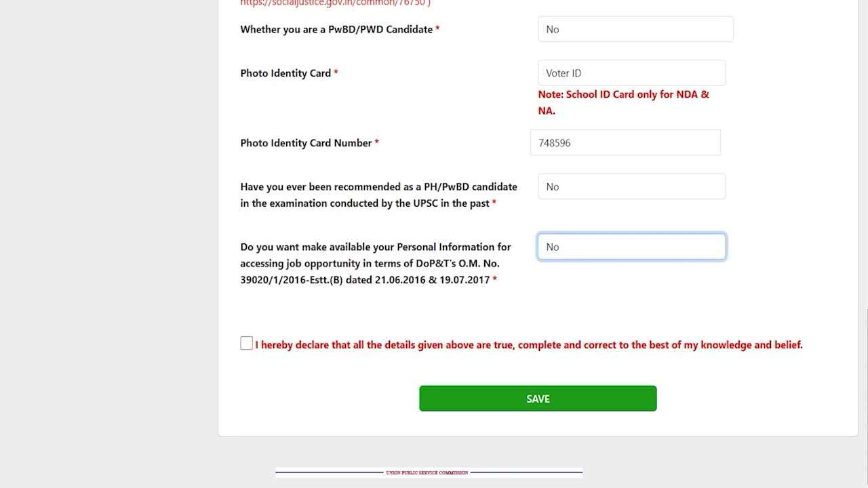
{"action": "left_click_drag", "start_coordinate": [255, 247], "coordinate": [460, 247]}
{"action": "left_click", "coordinate": [586, 255]}
{"action": "left_click", "coordinate": [560, 289]}
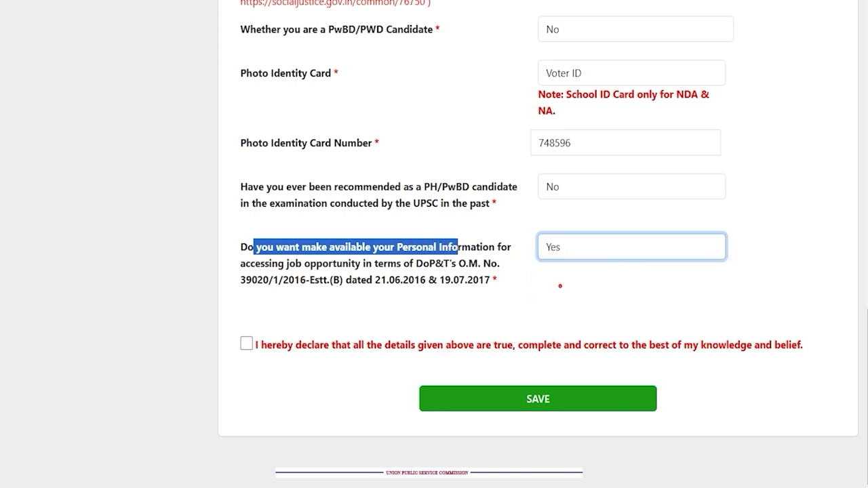
{"action": "left_click", "coordinate": [392, 294]}
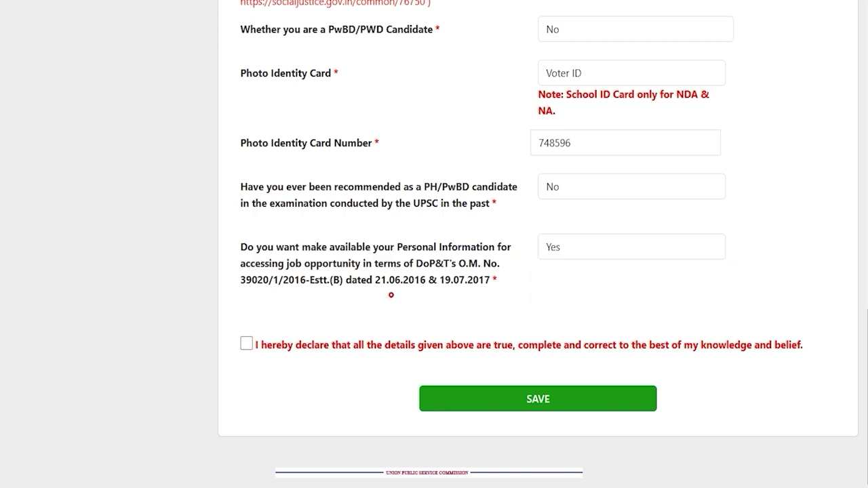
{"action": "left_click", "coordinate": [246, 344]}
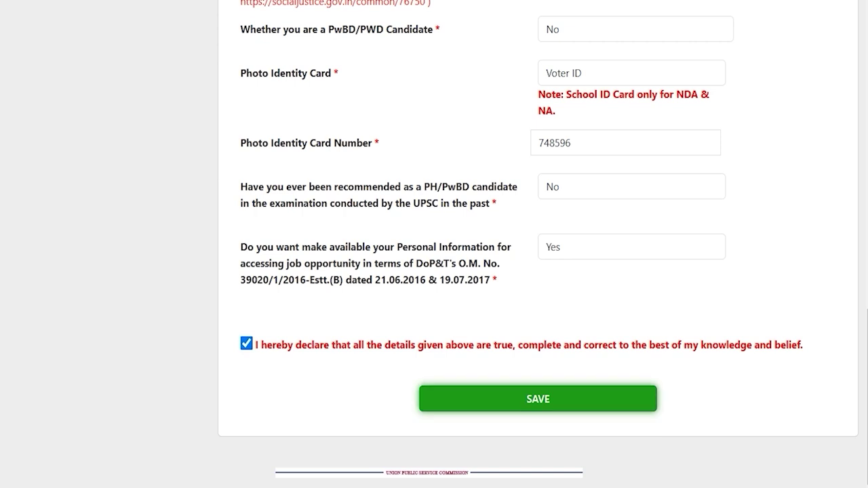
- Save the Personal Information form, then go to the Address Information section
{"action": "left_click", "coordinate": [538, 399]}
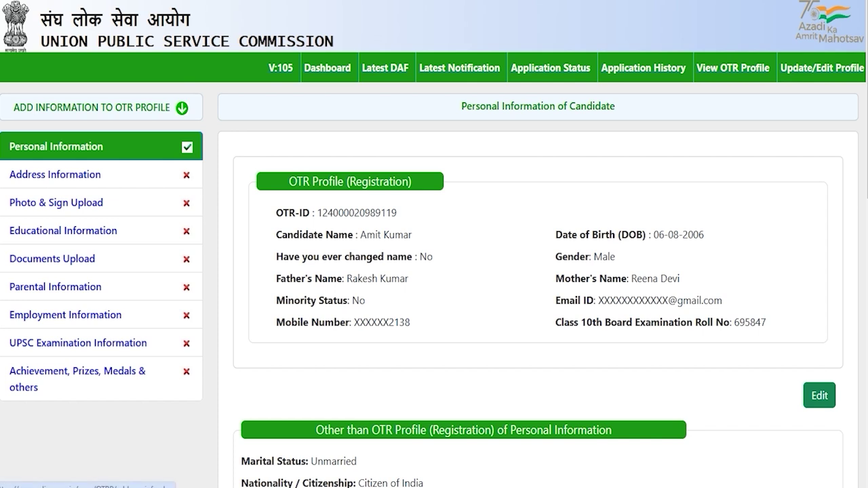
{"action": "left_click", "coordinate": [39, 174]}
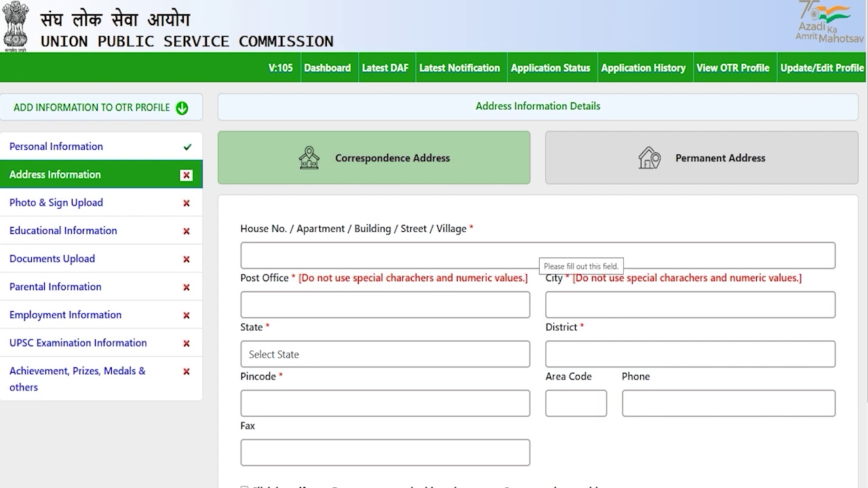
- Scroll down through the Correspondence Address form
{"action": "scroll", "coordinate": [434, 271], "scroll_direction": "down", "scroll_amount": 3}
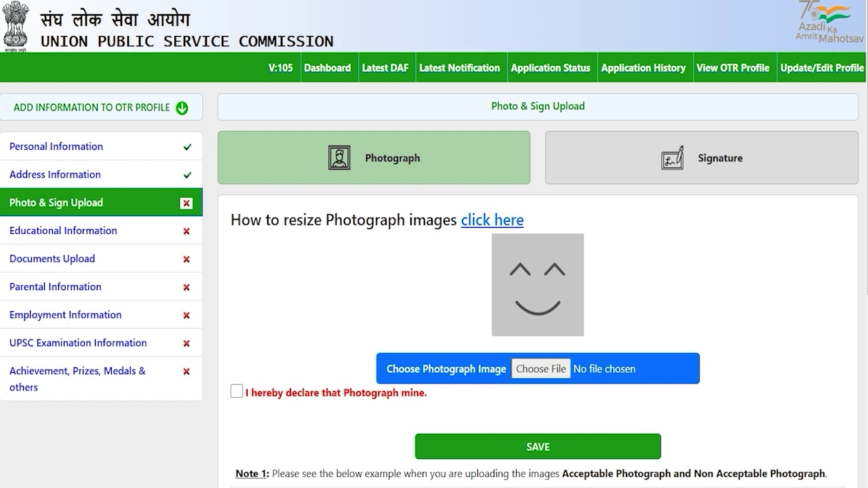
{"action": "scroll", "coordinate": [434, 244], "scroll_direction": "down", "scroll_amount": 4}
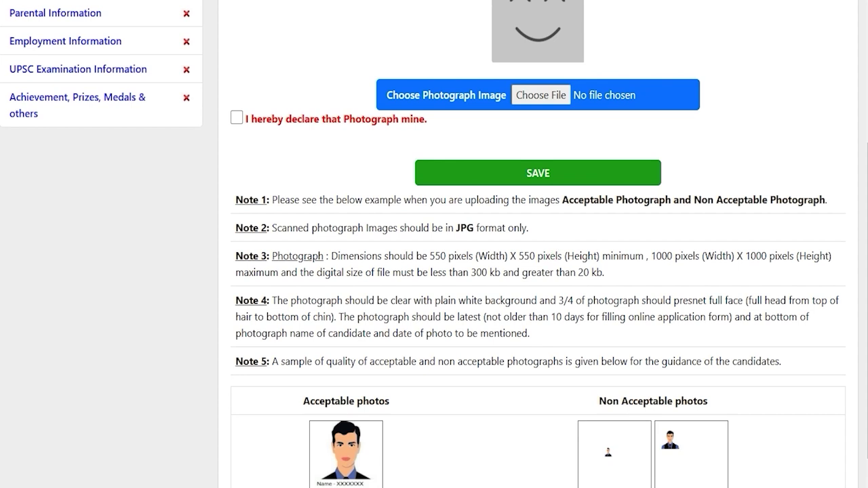
{"action": "left_click_drag", "start_coordinate": [429, 257], "coordinate": [732, 256]}
{"action": "scroll", "coordinate": [434, 244], "scroll_direction": "down", "scroll_amount": 1}
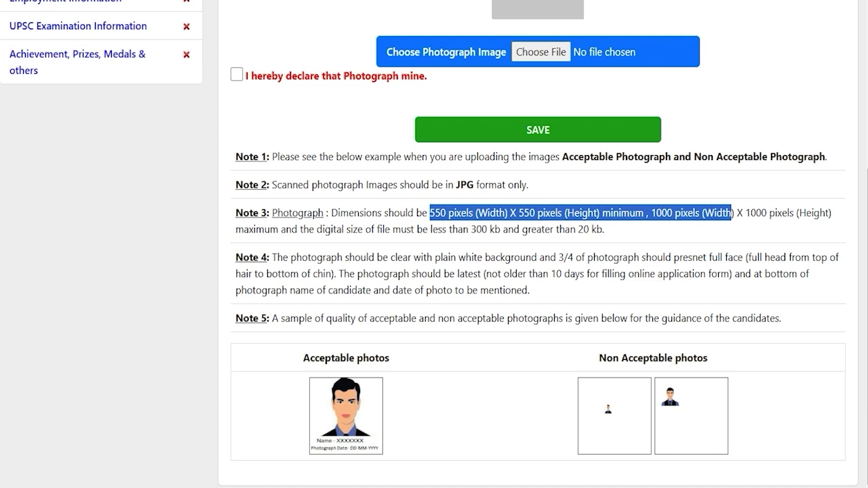
{"action": "left_click", "coordinate": [539, 276]}
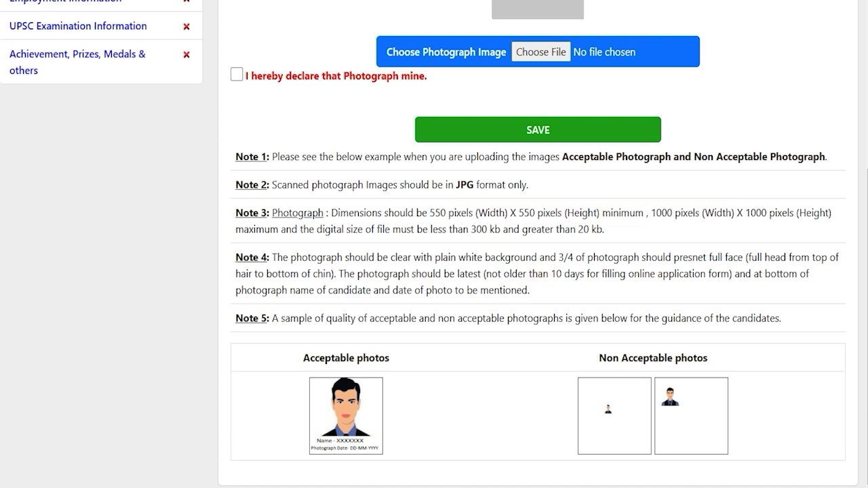
{"action": "scroll", "coordinate": [434, 244], "scroll_direction": "up", "scroll_amount": 4}
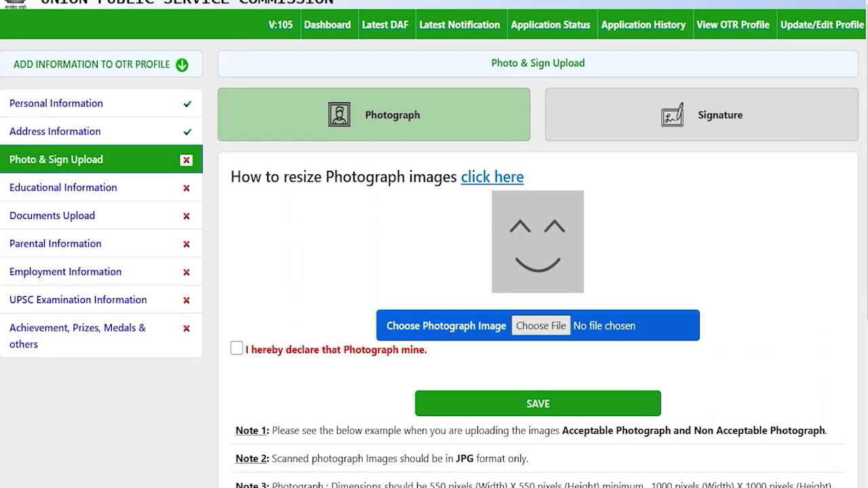
{"action": "left_click", "coordinate": [540, 326]}
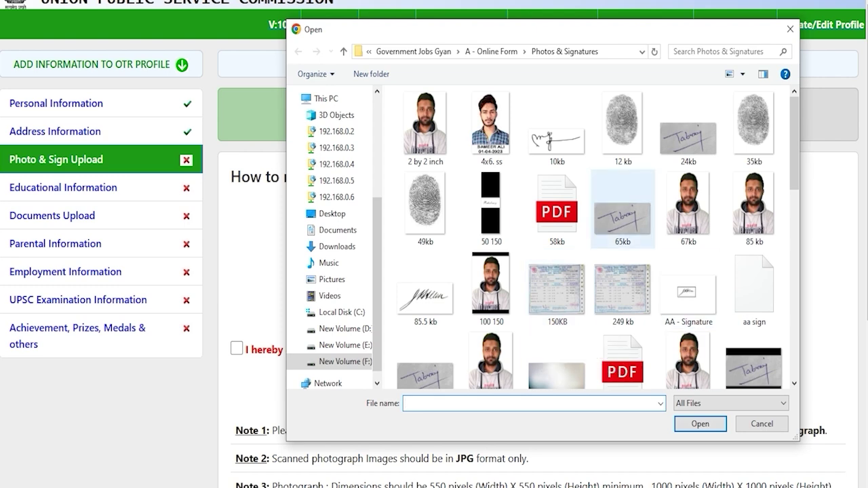
{"action": "left_click", "coordinate": [762, 424]}
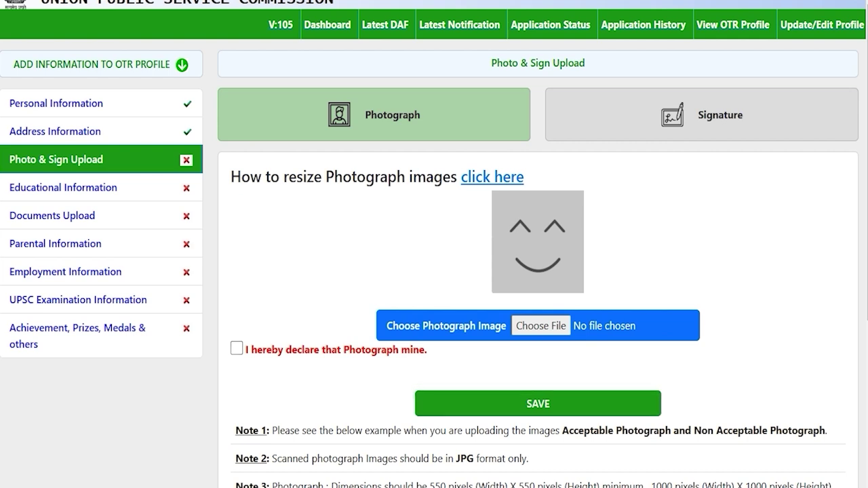
{"action": "left_click_drag", "start_coordinate": [251, 177], "coordinate": [434, 177]}
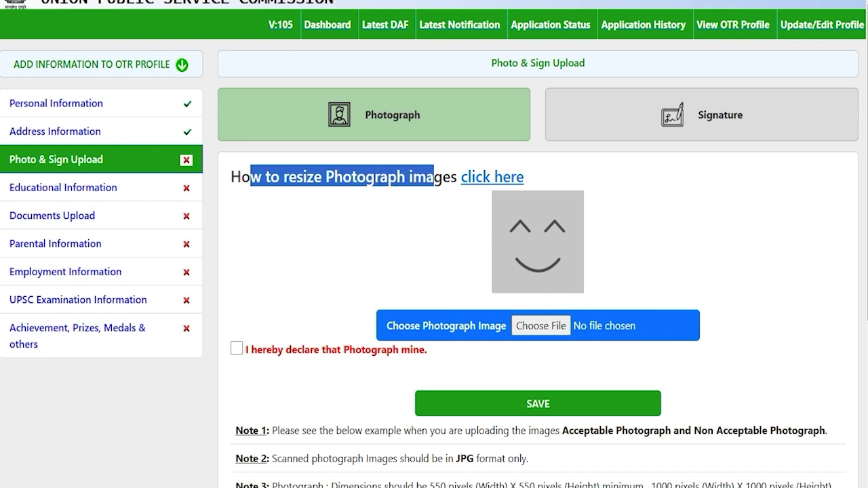
- Open the photograph resize guide PDF and scroll through it
{"action": "left_click", "coordinate": [486, 177]}
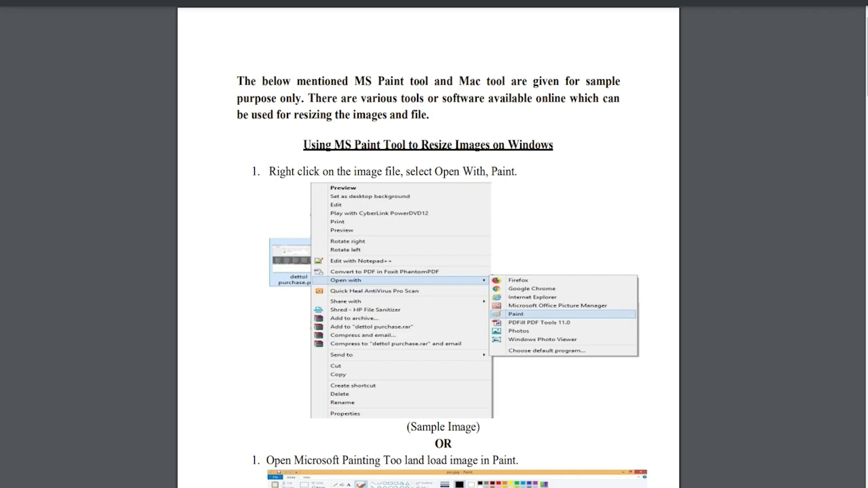
{"action": "scroll", "coordinate": [434, 244], "scroll_direction": "down", "scroll_amount": 15}
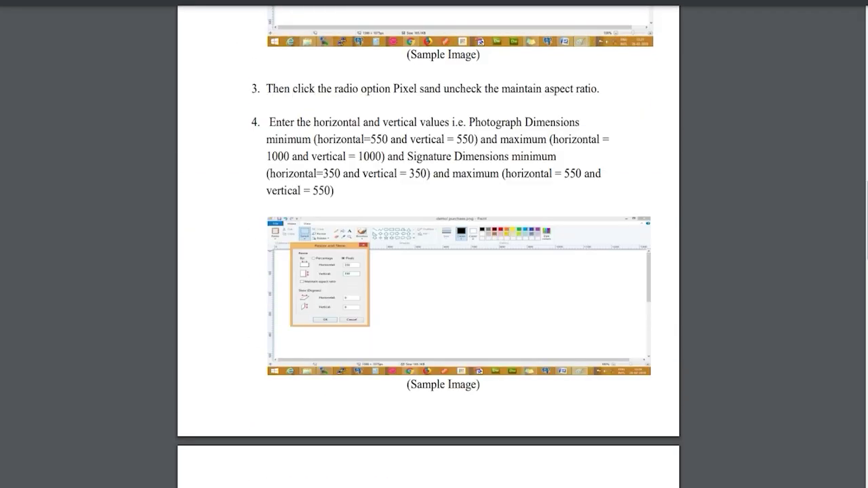
{"action": "scroll", "coordinate": [434, 244], "scroll_direction": "up", "scroll_amount": 3}
{"action": "scroll", "coordinate": [429, 244], "scroll_direction": "down", "scroll_amount": 15}
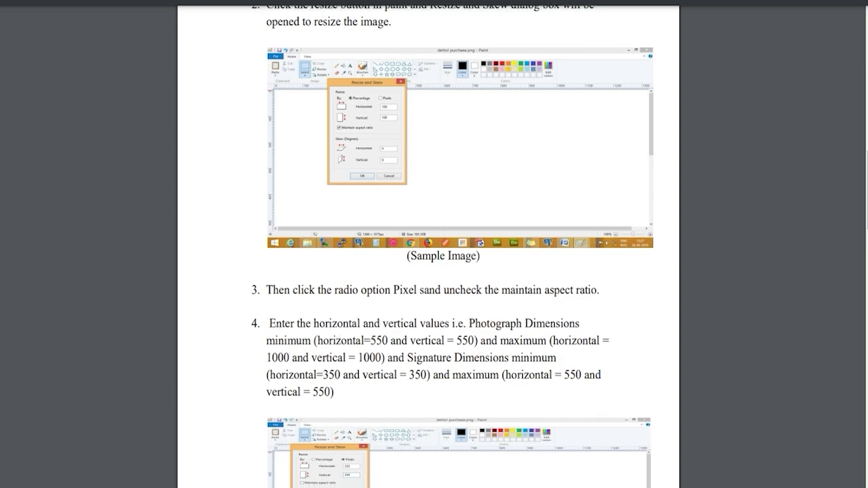
{"action": "scroll", "coordinate": [434, 244], "scroll_direction": "down", "scroll_amount": 10}
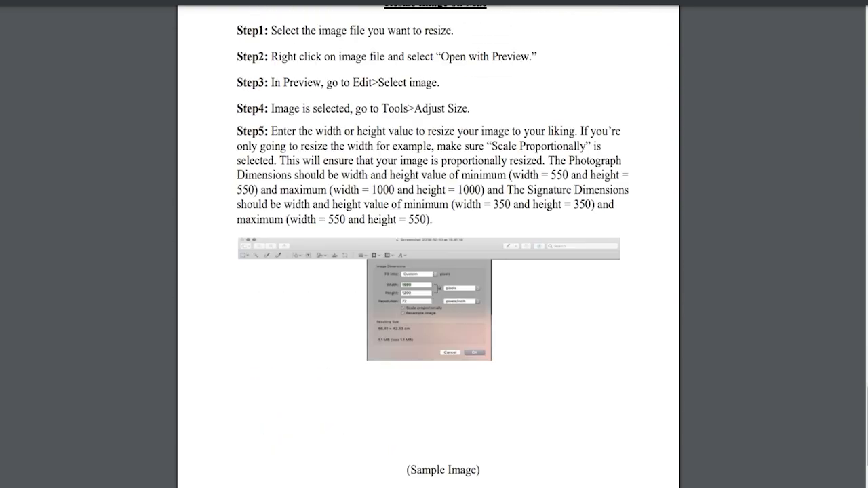
{"action": "scroll", "coordinate": [434, 244], "scroll_direction": "up", "scroll_amount": 8}
{"action": "scroll", "coordinate": [434, 244], "scroll_direction": "up", "scroll_amount": 8}
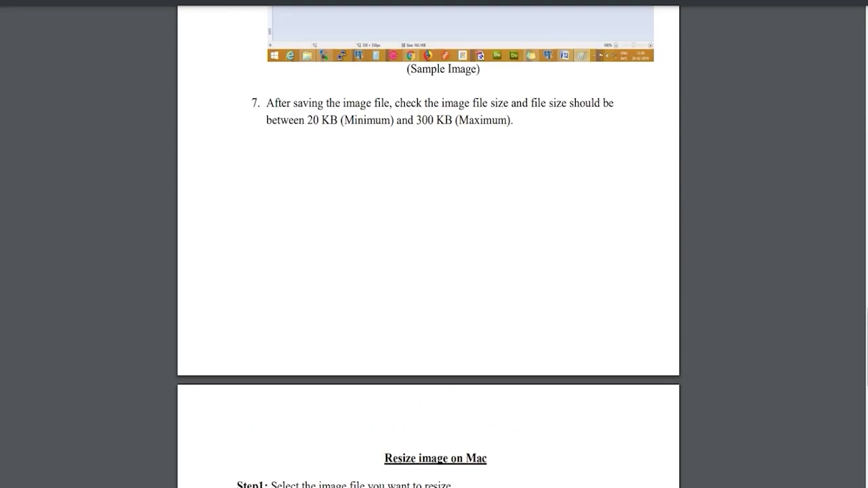
{"action": "scroll", "coordinate": [428, 244], "scroll_direction": "up", "scroll_amount": 3}
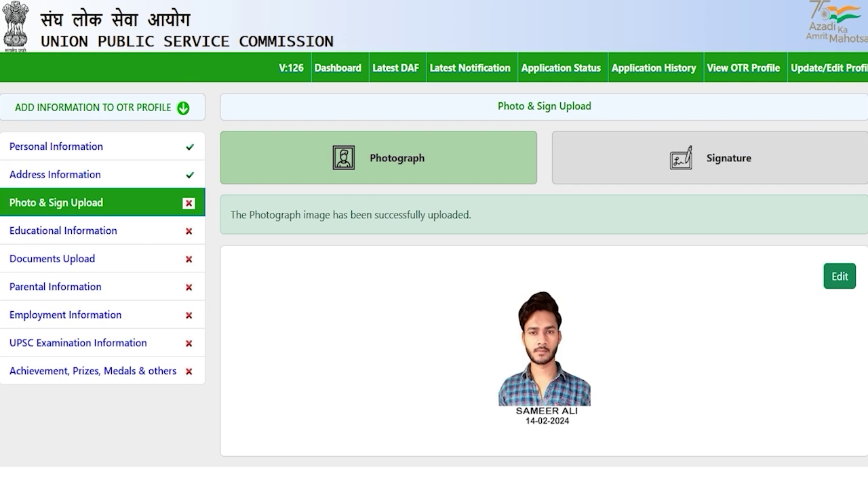
- Open the Signature tab and highlight its JPG, 350–550 pixel and 20–300 kb requirements
{"action": "left_click", "coordinate": [712, 157]}
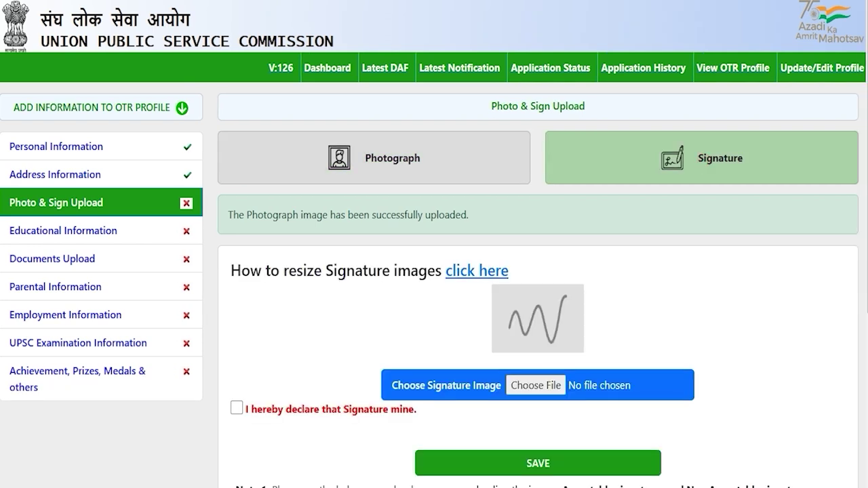
{"action": "scroll", "coordinate": [434, 271], "scroll_direction": "down", "scroll_amount": 2}
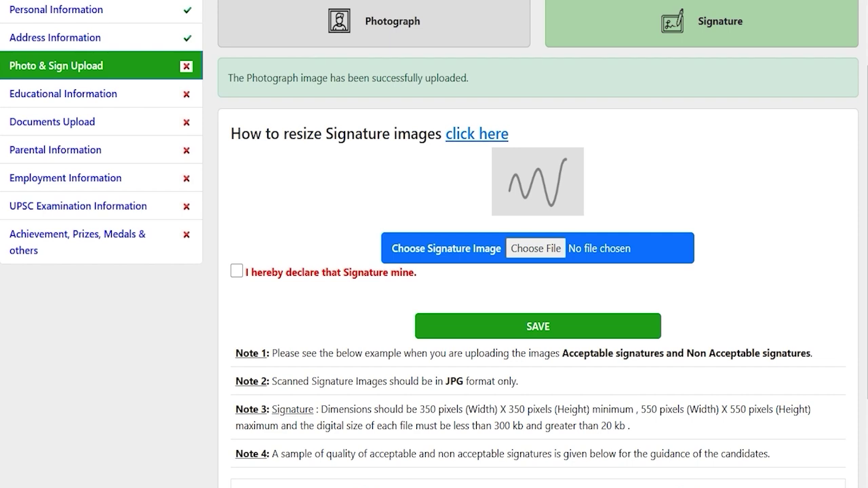
{"action": "left_click_drag", "start_coordinate": [446, 381], "coordinate": [455, 381]}
{"action": "scroll", "coordinate": [451, 381], "scroll_direction": "down", "scroll_amount": 2}
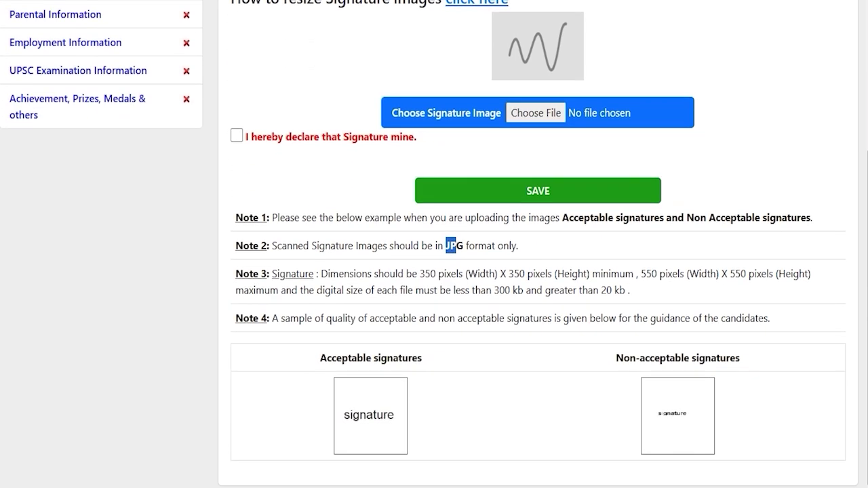
{"action": "left_click_drag", "start_coordinate": [424, 274], "coordinate": [727, 274]}
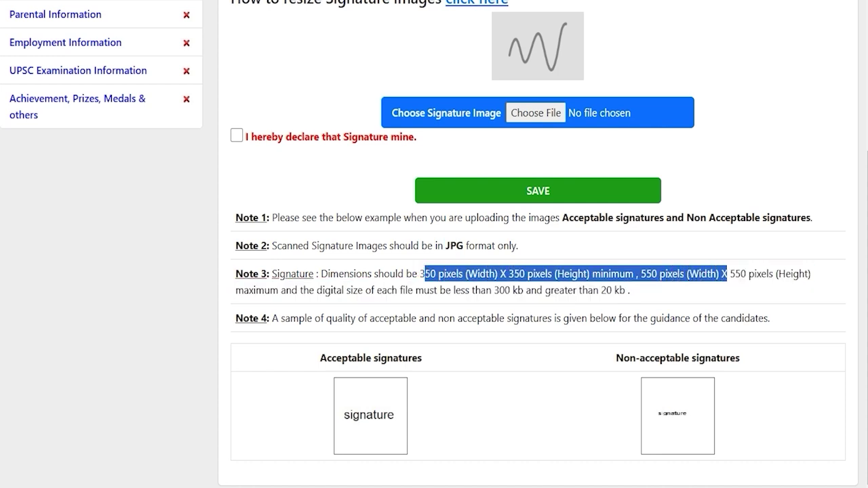
{"action": "left_click_drag", "start_coordinate": [493, 290], "coordinate": [612, 291]}
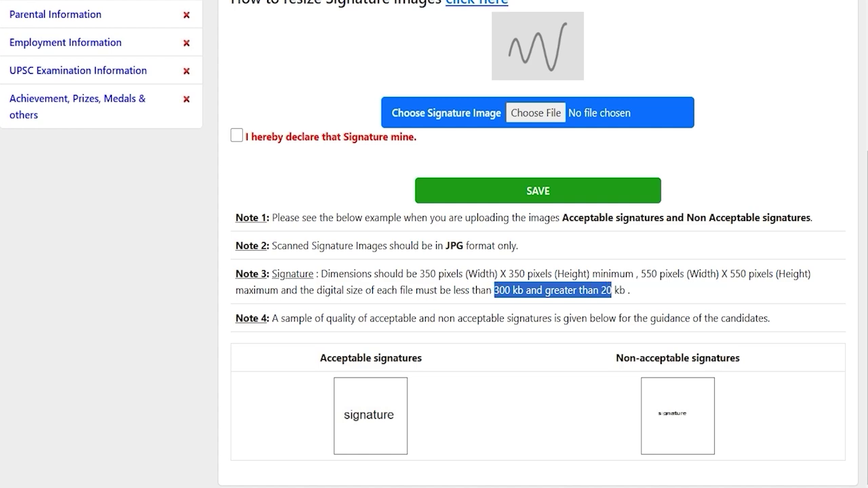
{"action": "scroll", "coordinate": [543, 271], "scroll_direction": "up", "scroll_amount": 1}
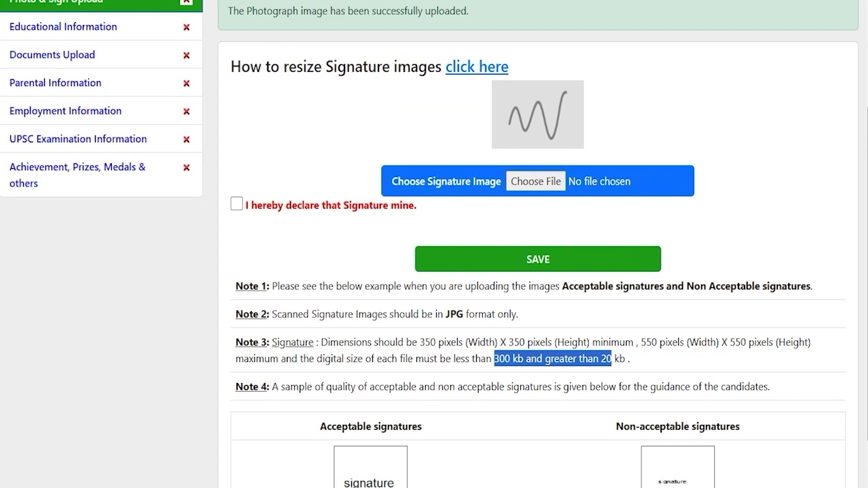
- Upload ssc.jpg as the signature with the declaration ticked, then open Educational Information
{"action": "left_click", "coordinate": [527, 180]}
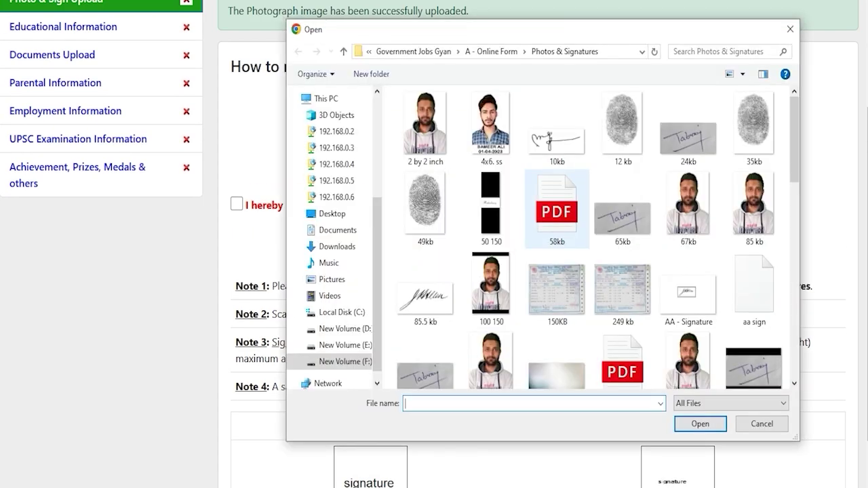
{"action": "scroll", "coordinate": [556, 312], "scroll_direction": "down", "scroll_amount": 10}
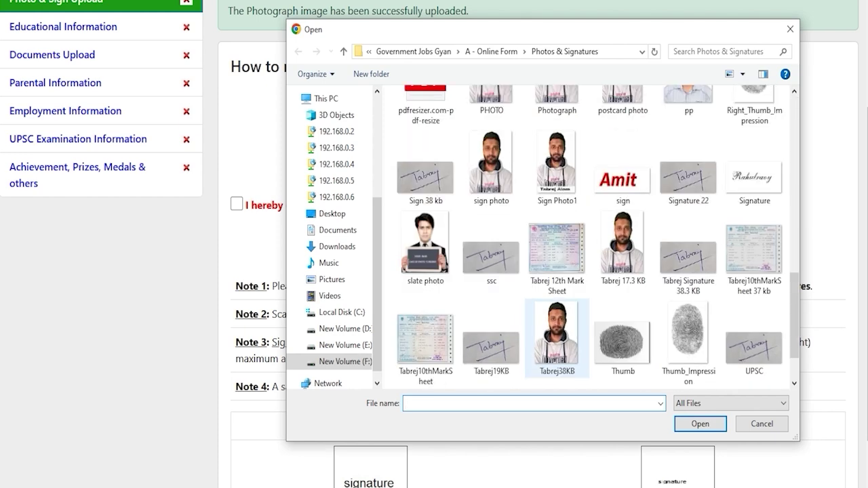
{"action": "double_click", "coordinate": [491, 257]}
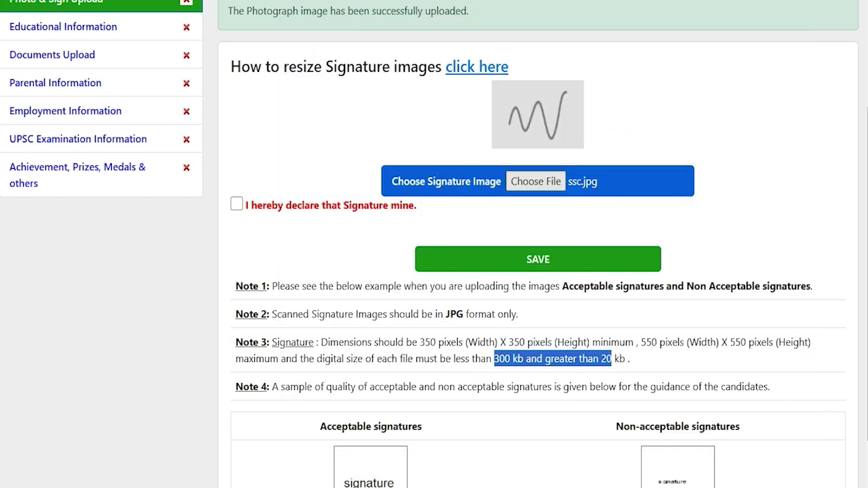
{"action": "scroll", "coordinate": [537, 244], "scroll_direction": "up", "scroll_amount": 1}
{"action": "left_click", "coordinate": [236, 272]}
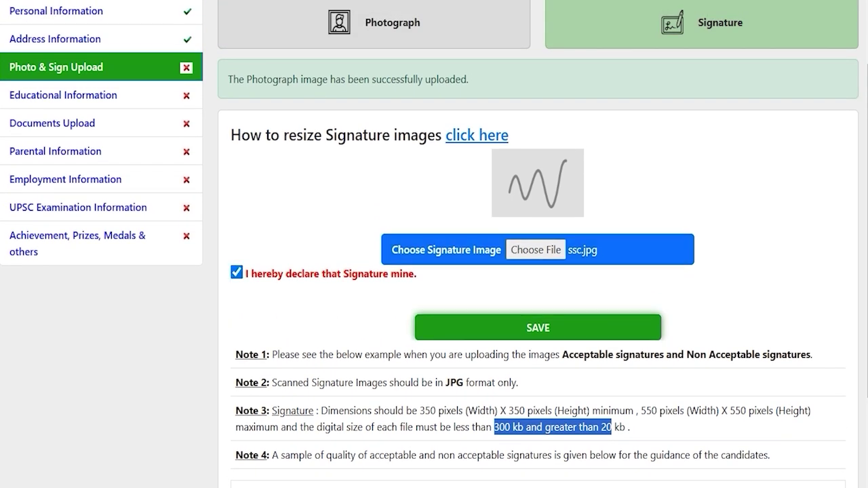
{"action": "left_click", "coordinate": [538, 328]}
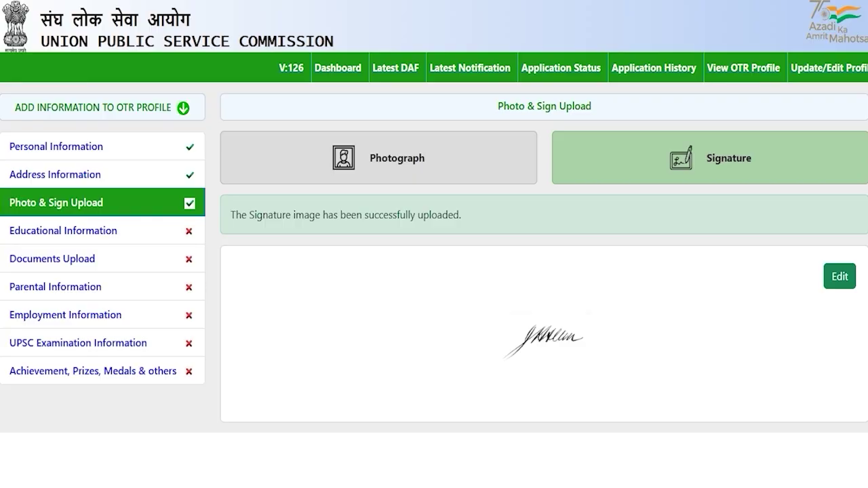
{"action": "left_click", "coordinate": [64, 230]}
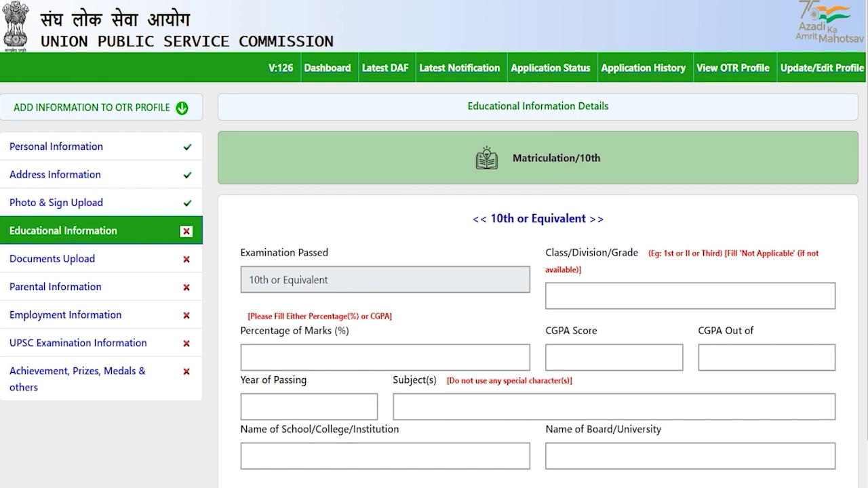
- Enter 10th class First, 80 percent marks and passing year 2020
{"action": "scroll", "coordinate": [434, 271], "scroll_direction": "down", "scroll_amount": 1}
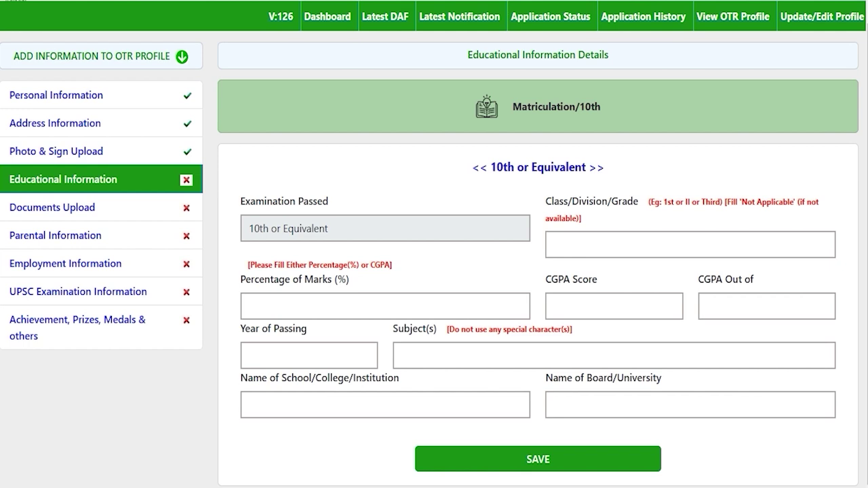
{"action": "left_click_drag", "start_coordinate": [497, 167], "coordinate": [562, 167]}
{"action": "left_click", "coordinate": [561, 167]}
{"action": "left_click_drag", "start_coordinate": [497, 166], "coordinate": [575, 167]}
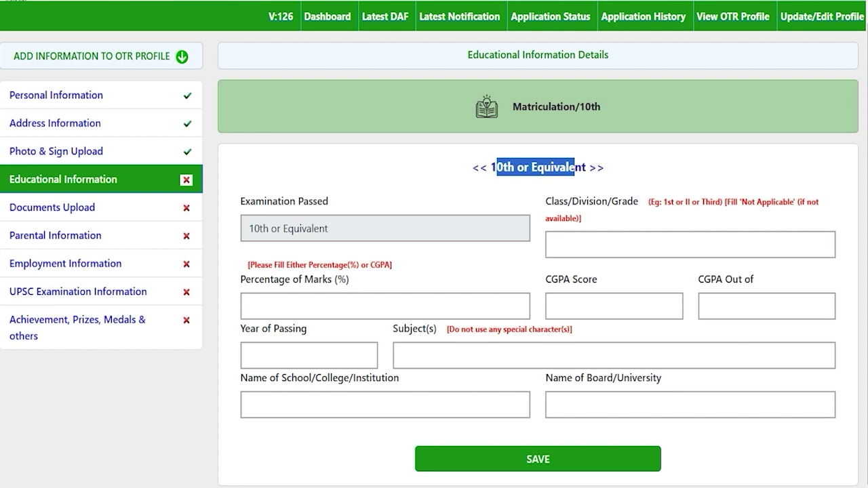
{"action": "left_click", "coordinate": [614, 245]}
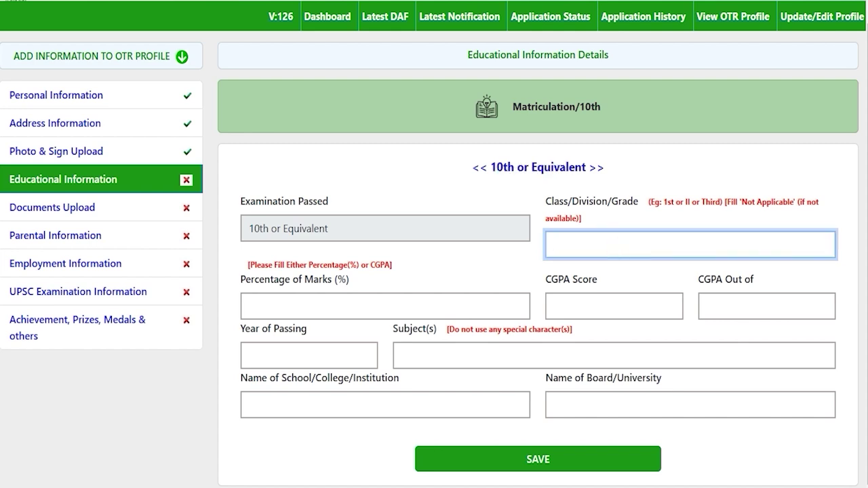
{"action": "type", "text": "First"}
{"action": "left_click", "coordinate": [355, 304]}
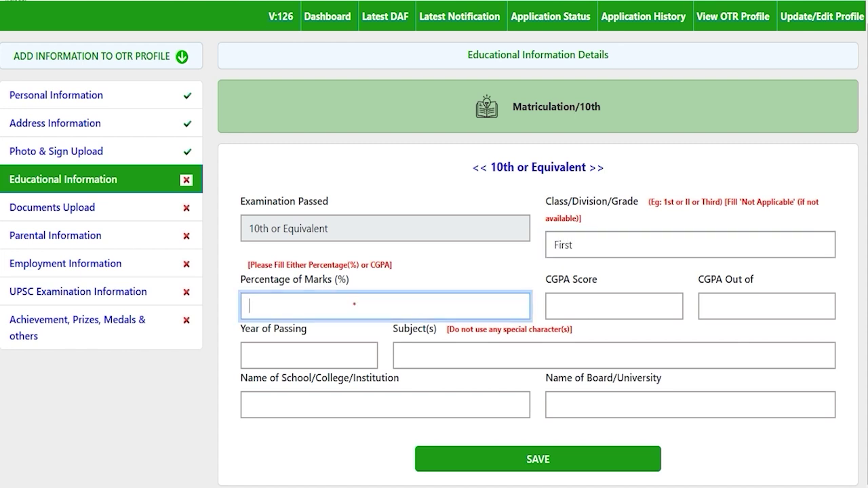
{"action": "type", "text": "80"}
{"action": "left_click", "coordinate": [614, 306]}
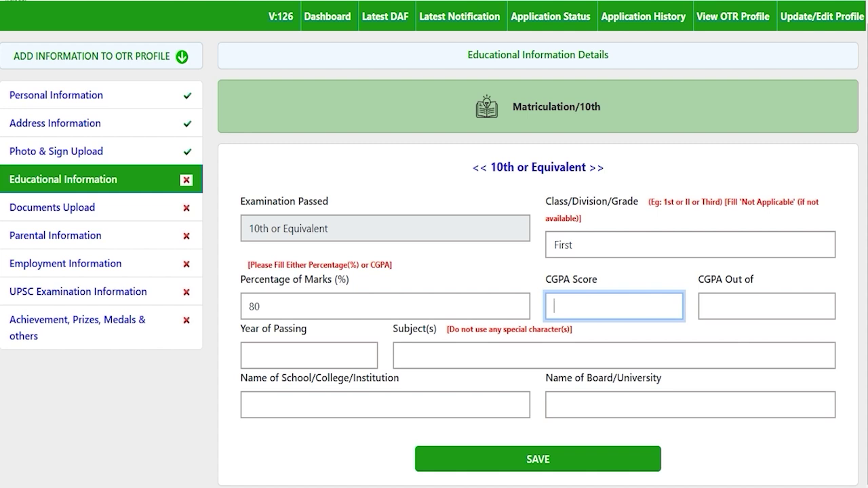
{"action": "left_click", "coordinate": [301, 352]}
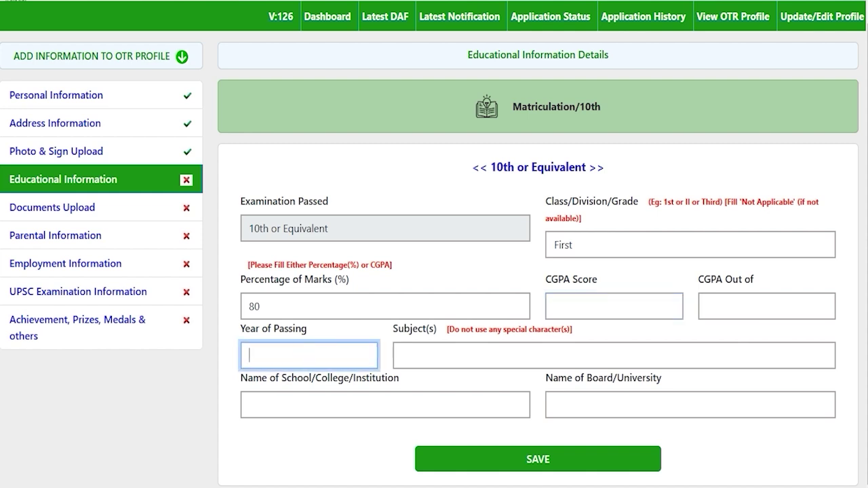
{"action": "type", "text": "2020"}
- Add Phy to the 10th subjects, and enter school JIC and board CBSE
{"action": "left_click", "coordinate": [468, 354]}
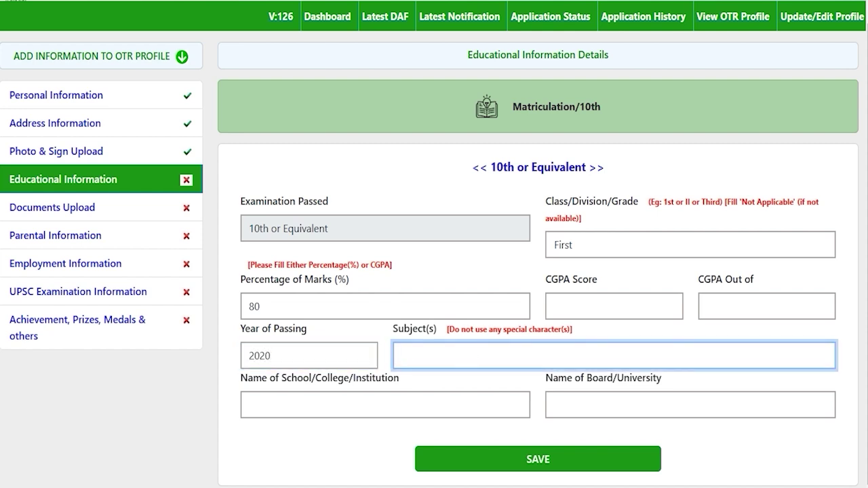
{"action": "type", "text": "Phy"}
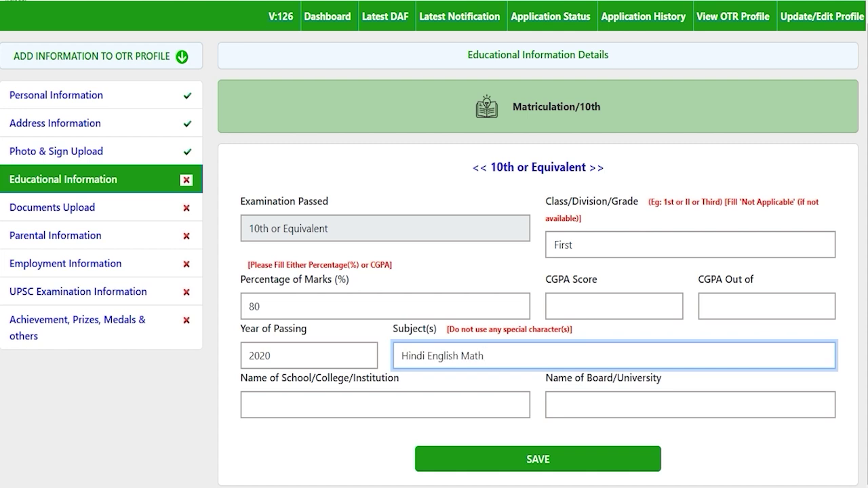
{"action": "left_click", "coordinate": [425, 355]}
{"action": "left_click", "coordinate": [338, 402]}
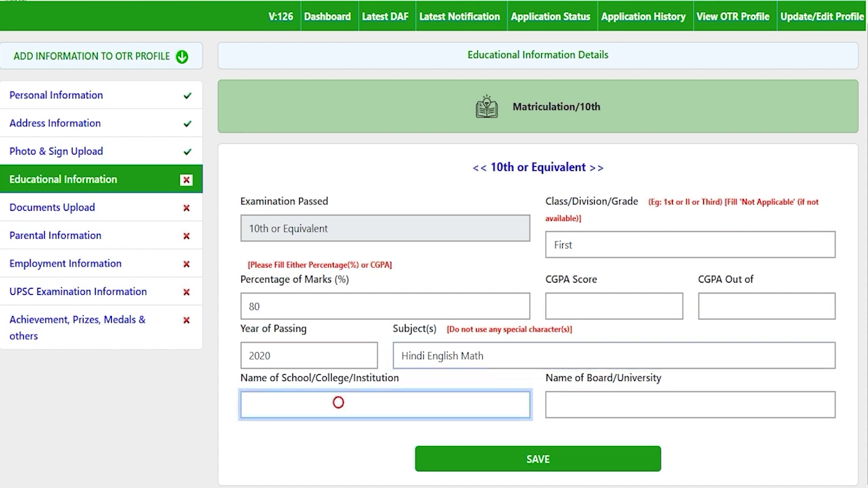
{"action": "type", "text": "JIC"}
{"action": "left_click", "coordinate": [619, 410]}
{"action": "type", "text": "CBSE"}
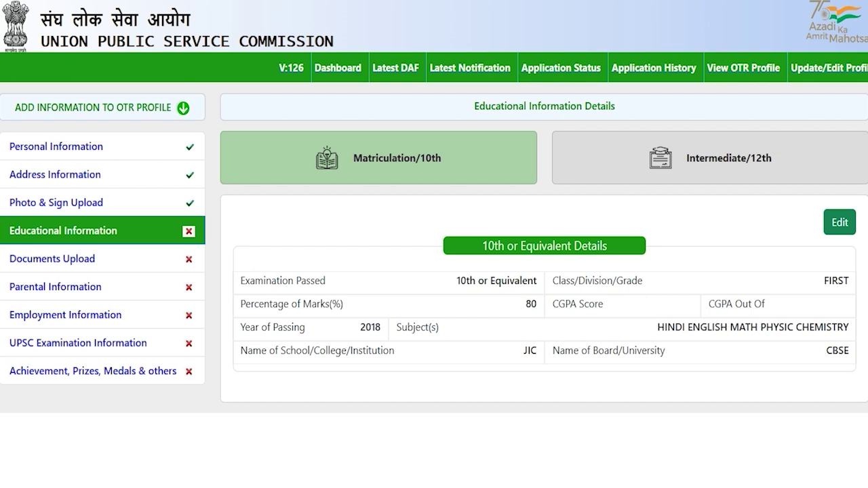
- On the Intermediate/12th tab, set 12th status to Completed, undoing a switch to Appearing
{"action": "left_click", "coordinate": [702, 160]}
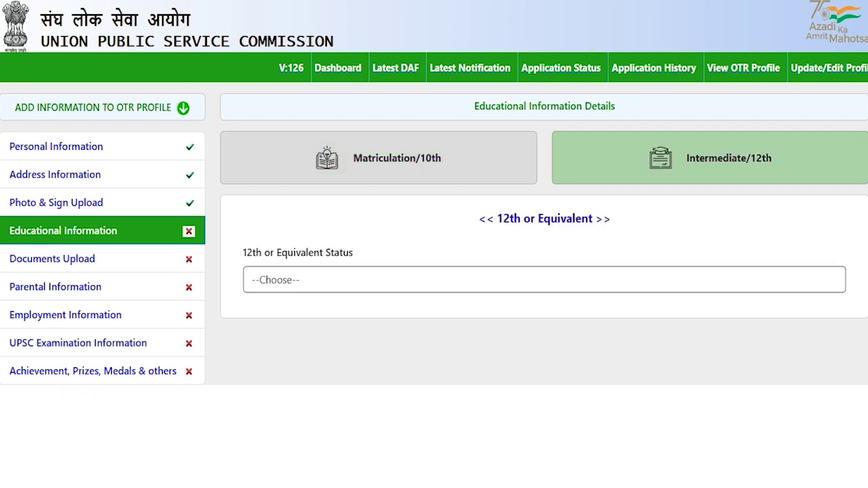
{"action": "left_click", "coordinate": [310, 279]}
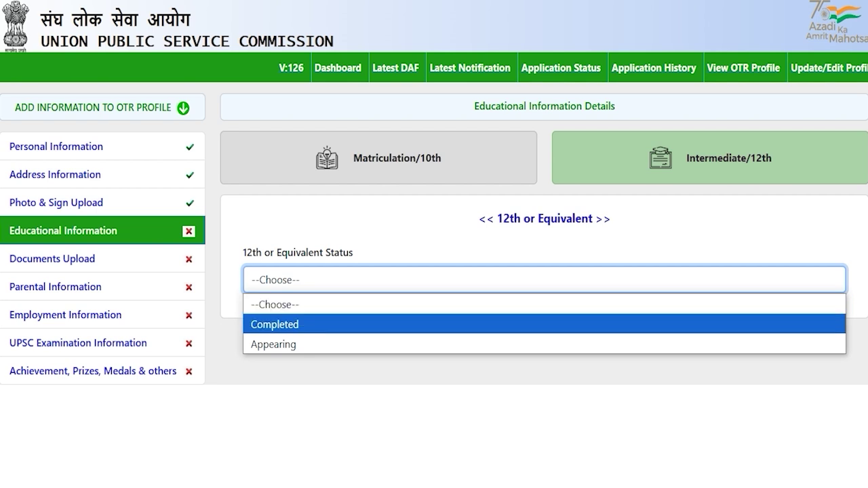
{"action": "left_click", "coordinate": [300, 323]}
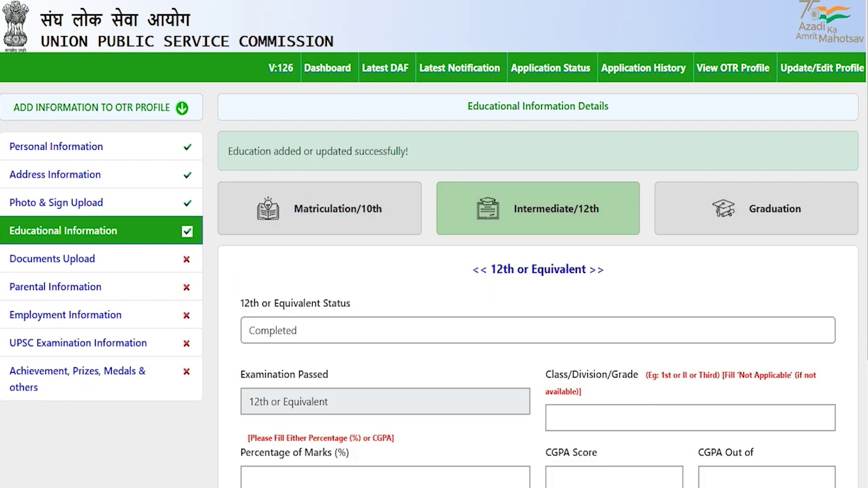
{"action": "left_click", "coordinate": [310, 330]}
{"action": "left_click", "coordinate": [309, 393]}
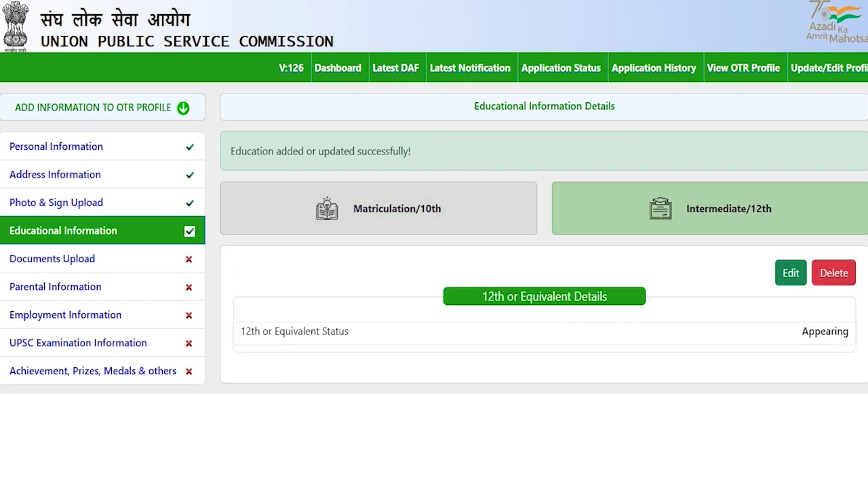
{"action": "left_click", "coordinate": [791, 273]}
{"action": "left_click", "coordinate": [316, 280]}
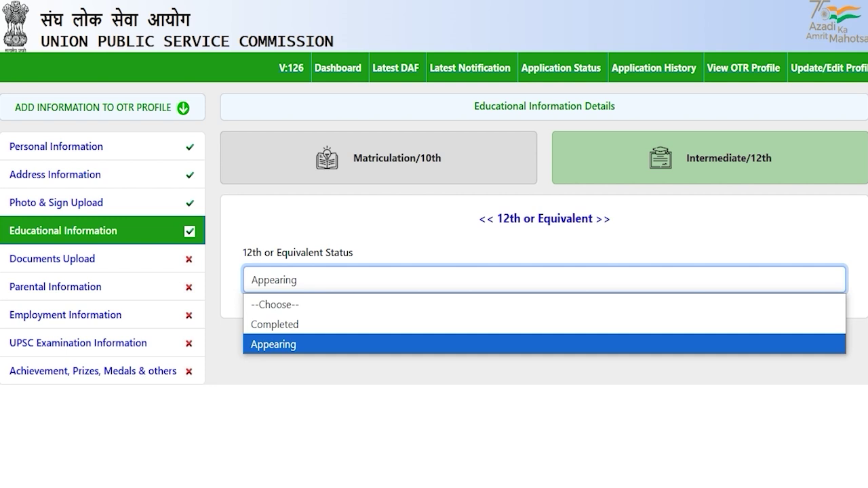
{"action": "left_click", "coordinate": [297, 324]}
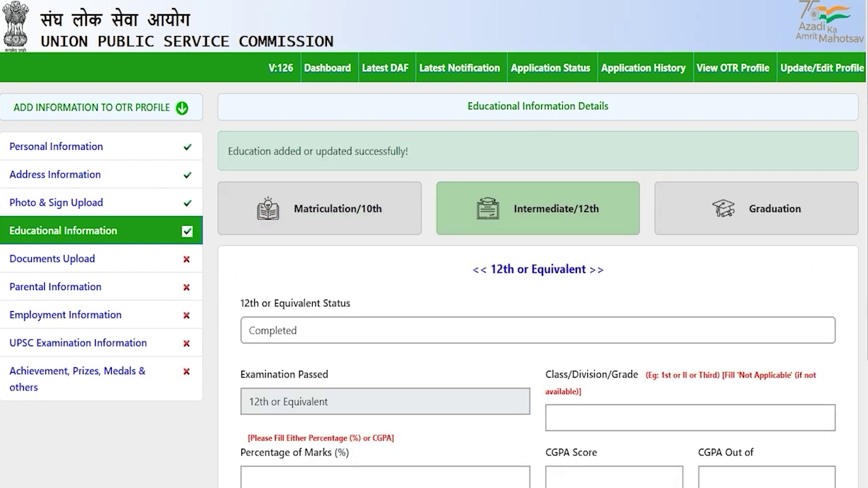
- Enter 12th class First, 80 percent marks and passing year 2020
{"action": "scroll", "coordinate": [434, 271], "scroll_direction": "down", "scroll_amount": 2}
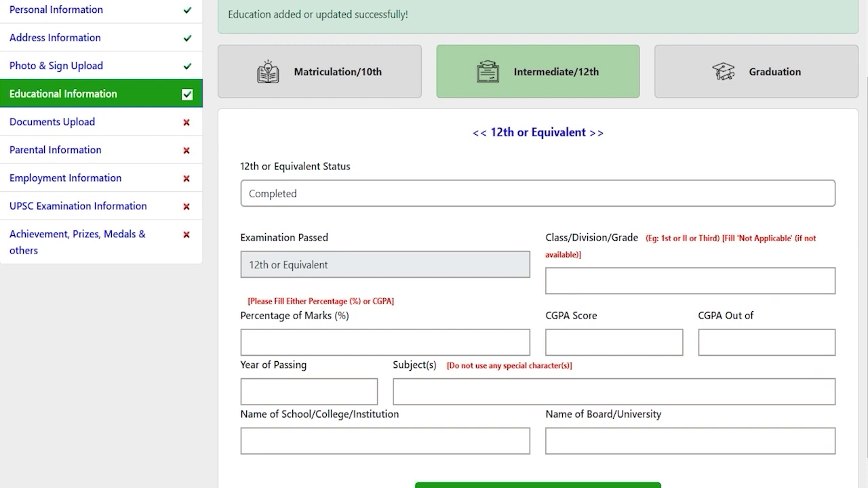
{"action": "scroll", "coordinate": [538, 271], "scroll_direction": "down", "scroll_amount": 1}
{"action": "left_click", "coordinate": [571, 243]}
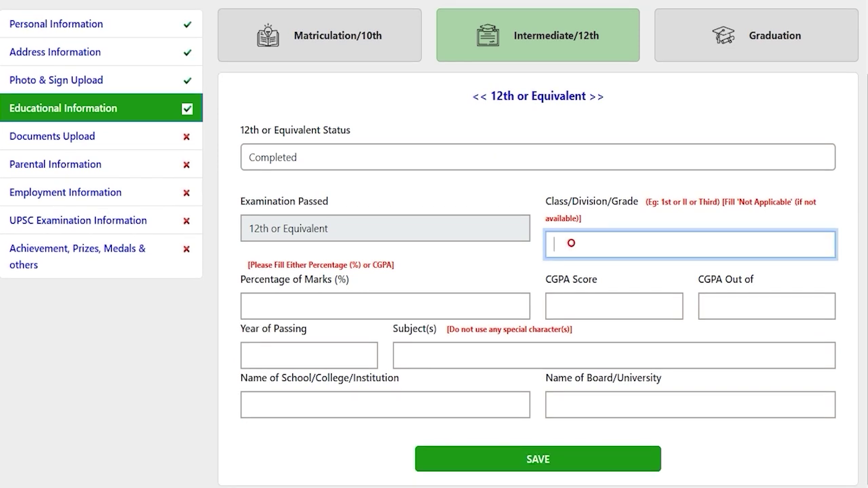
{"action": "type", "text": "First"}
{"action": "left_click", "coordinate": [428, 298]}
{"action": "type", "text": "80"}
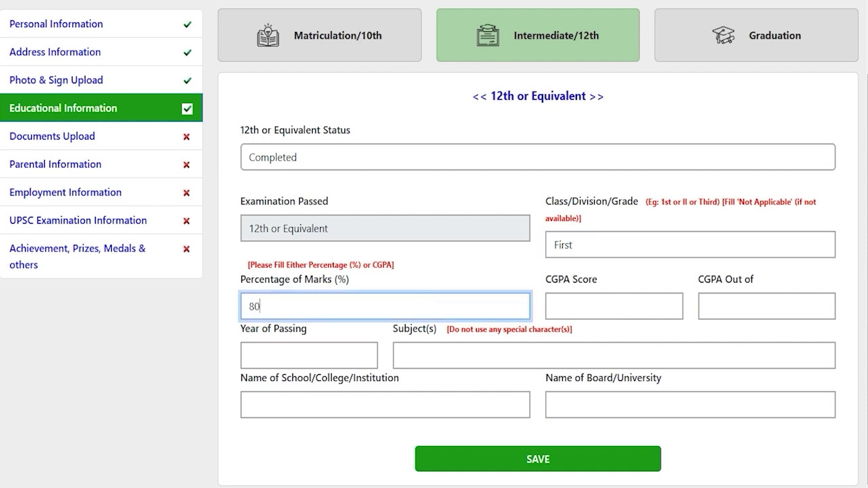
{"action": "left_click", "coordinate": [579, 312]}
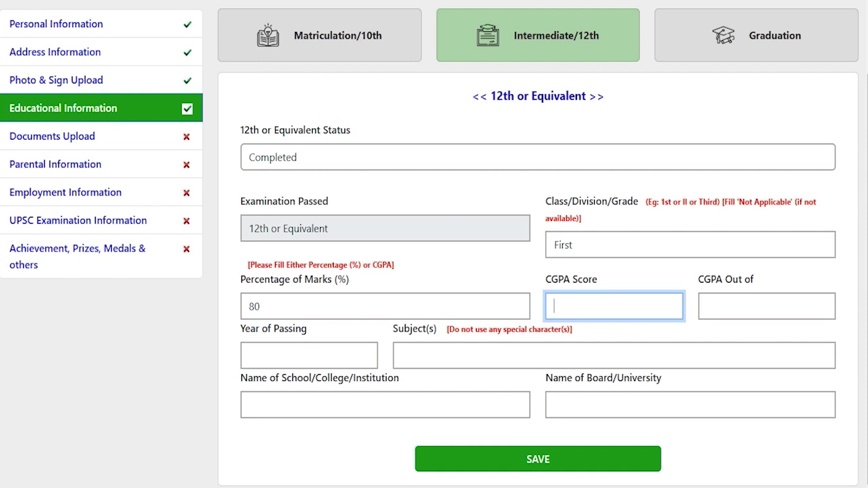
{"action": "left_click", "coordinate": [301, 354]}
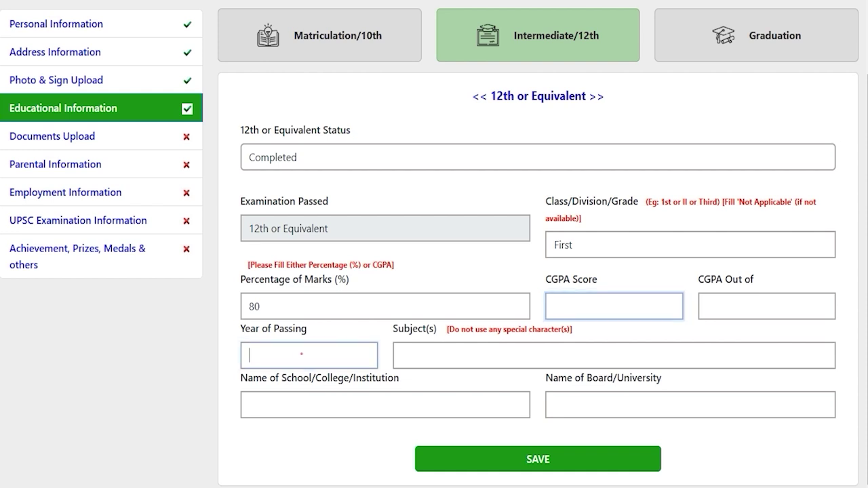
{"action": "type", "text": "2020"}
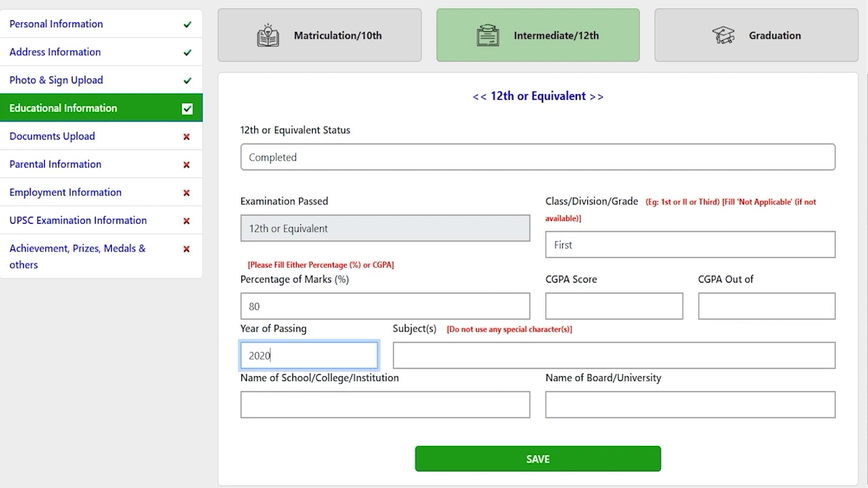
- Enter subjects Hindi English Math, school JIC and board CBSE, then save the 12th details
{"action": "left_click", "coordinate": [439, 360]}
{"action": "type", "text": "Hindi"}
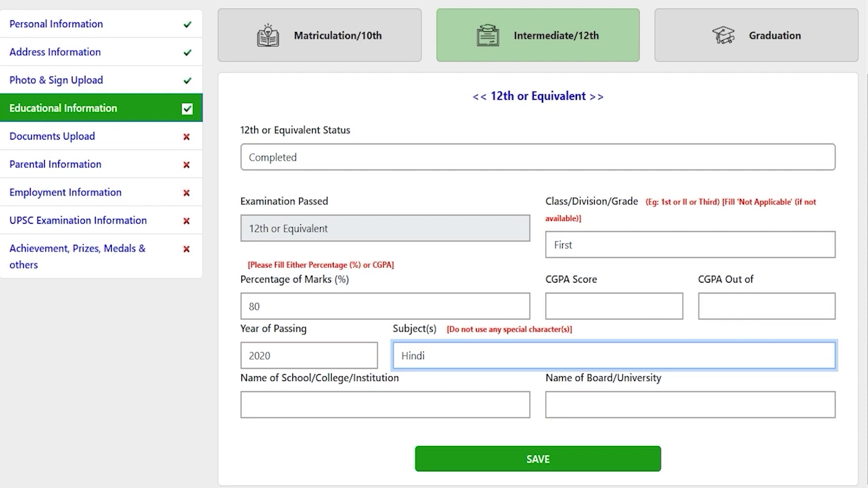
{"action": "type", "text": "English Math"}
{"action": "left_click", "coordinate": [390, 405]}
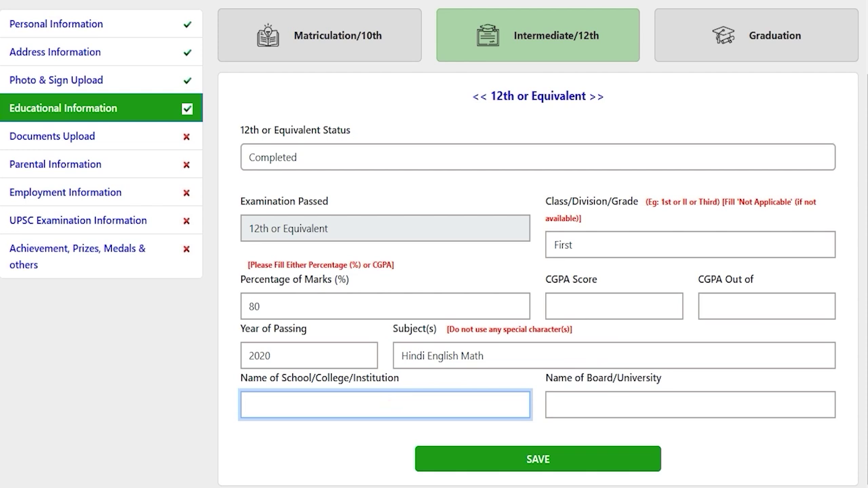
{"action": "type", "text": "JIC"}
{"action": "left_click", "coordinate": [587, 407]}
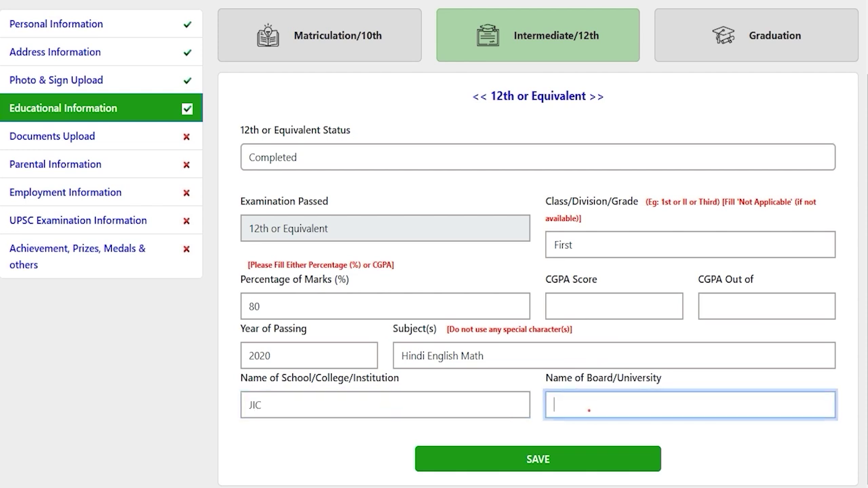
{"action": "type", "text": "CBSE"}
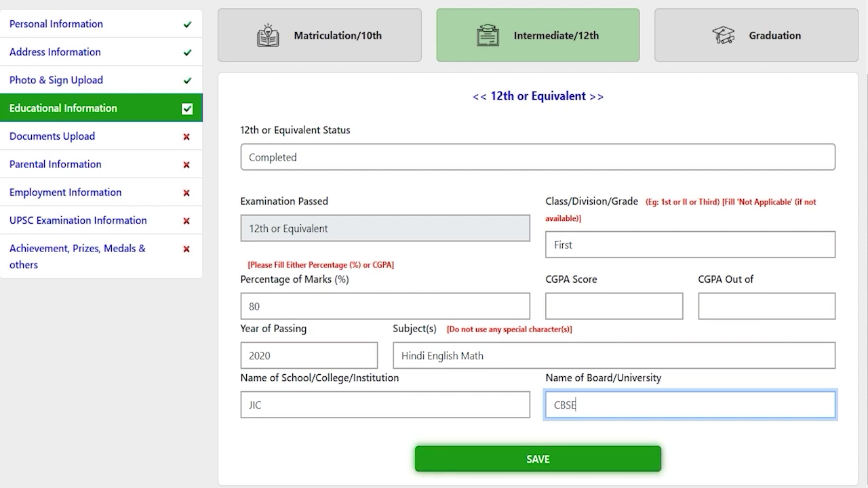
{"action": "left_click", "coordinate": [538, 459]}
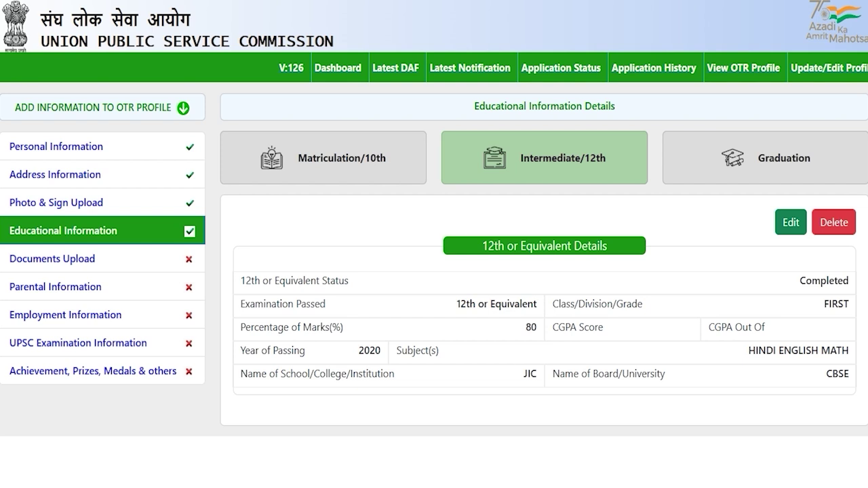
- On the Graduation tab, set Graduation Status to Completed to reveal the full form
{"action": "left_click", "coordinate": [773, 152]}
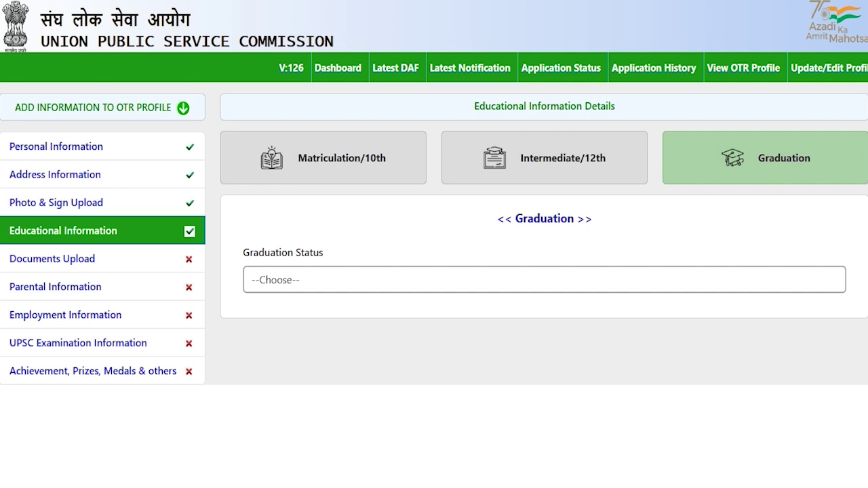
{"action": "left_click", "coordinate": [312, 284]}
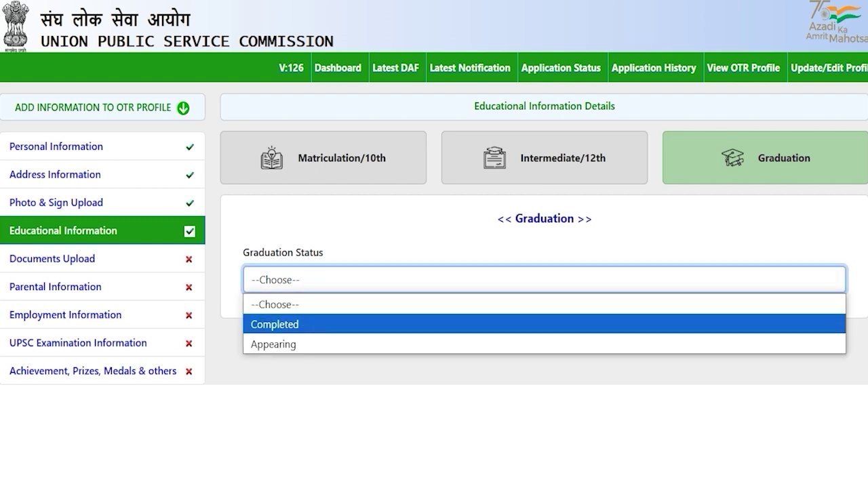
{"action": "left_click", "coordinate": [294, 323]}
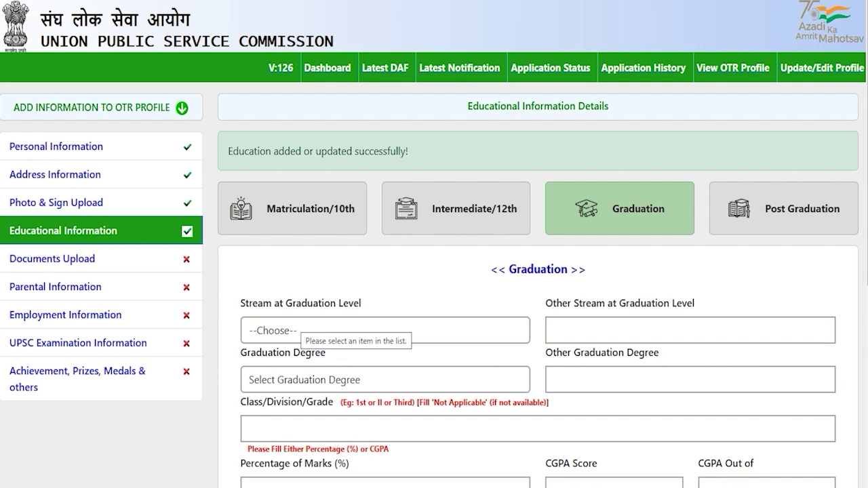
{"action": "scroll", "coordinate": [434, 271], "scroll_direction": "down", "scroll_amount": 3}
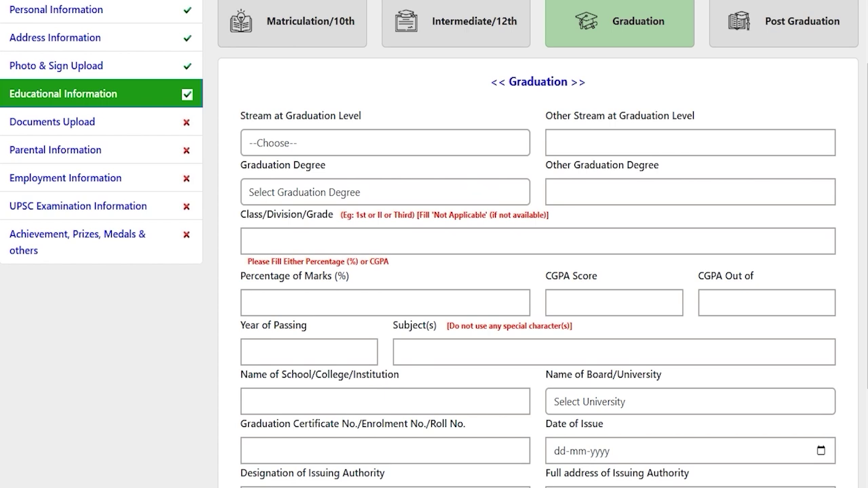
- Choose Medical as the graduation stream and B.A. as the degree
{"action": "left_click", "coordinate": [339, 139]}
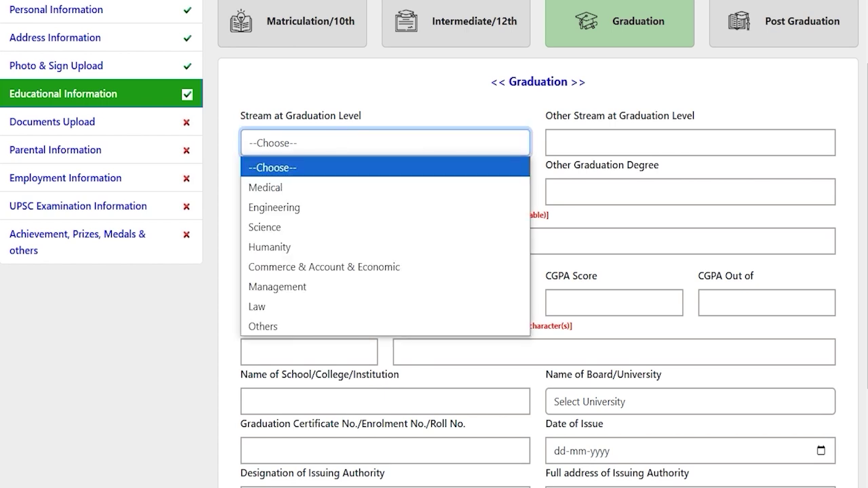
{"action": "key", "text": "Down"}
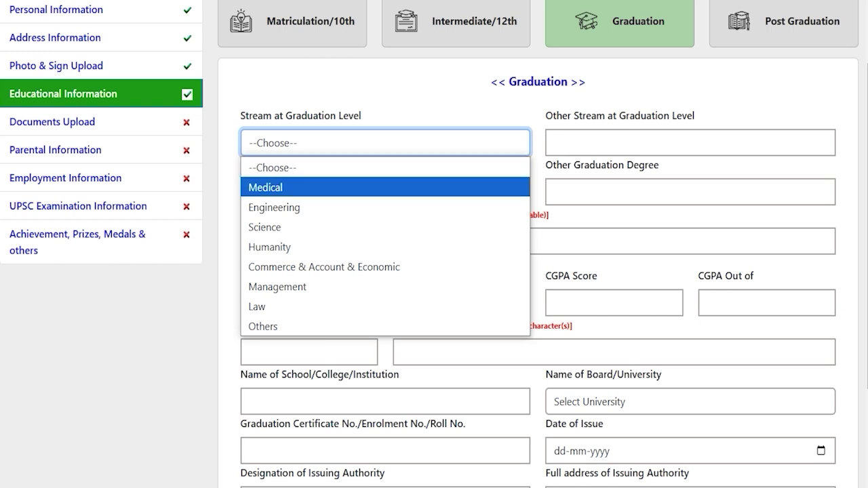
{"action": "key", "text": "Down"}
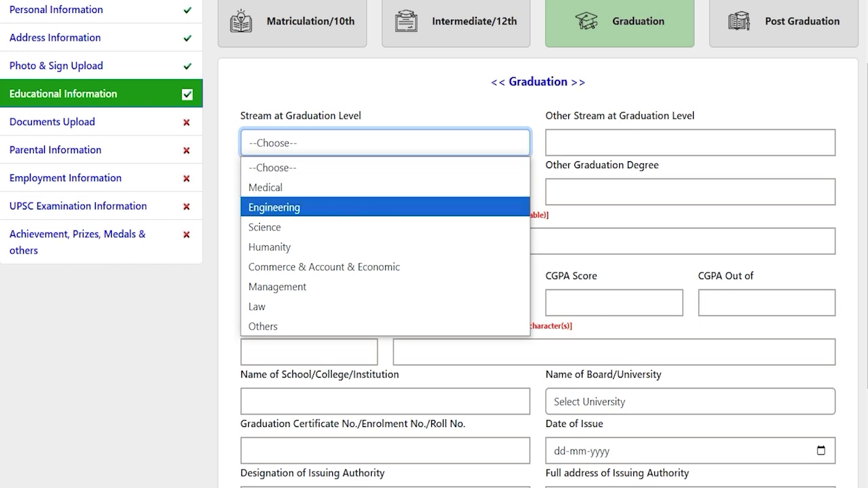
{"action": "key", "text": "Down"}
{"action": "key", "text": "Up"}
{"action": "key", "text": "Up"}
{"action": "key", "text": "Return"}
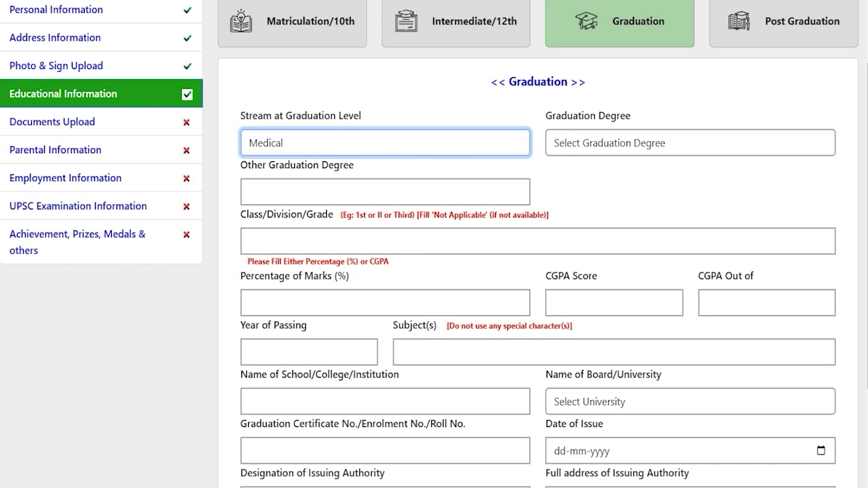
{"action": "left_click", "coordinate": [589, 142]}
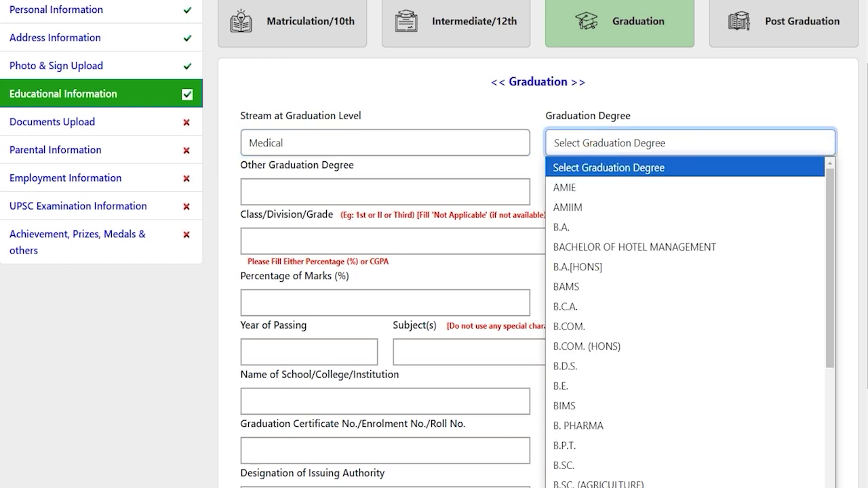
{"action": "key", "text": "Down"}
{"action": "key", "text": "Down"}
{"action": "key", "text": "Down"}
{"action": "key", "text": "Down"}
{"action": "key", "text": "Down"}
{"action": "key", "text": "Down"}
{"action": "key", "text": "Down"}
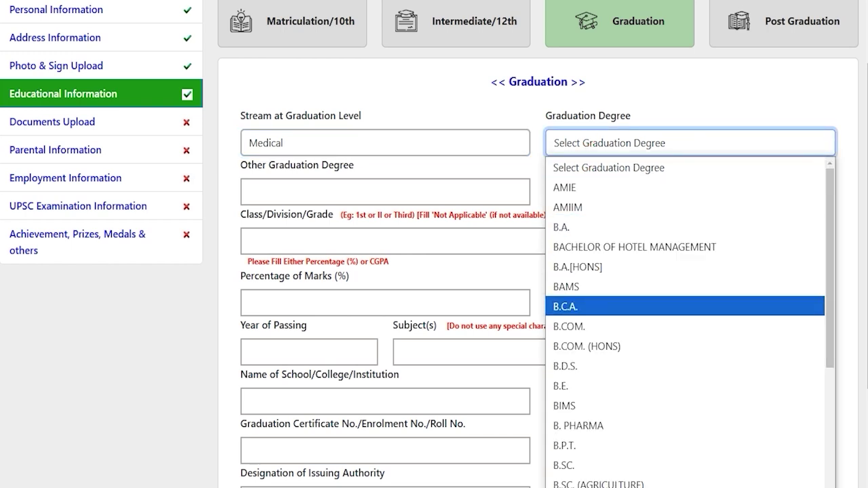
{"action": "key", "text": "Up"}
{"action": "key", "text": "Up"}
{"action": "key", "text": "Up"}
{"action": "key", "text": "Up"}
{"action": "key", "text": "Return"}
{"action": "key", "text": "Tab"}
- Enter graduation class First, 80 percent marks and passing year 2024
{"action": "left_click", "coordinate": [320, 193]}
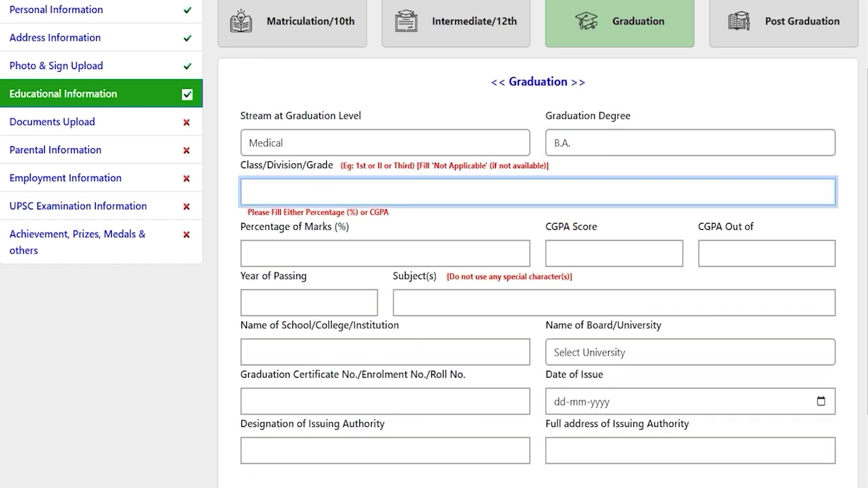
{"action": "type", "text": "First"}
{"action": "left_click", "coordinate": [317, 247]}
{"action": "type", "text": "80"}
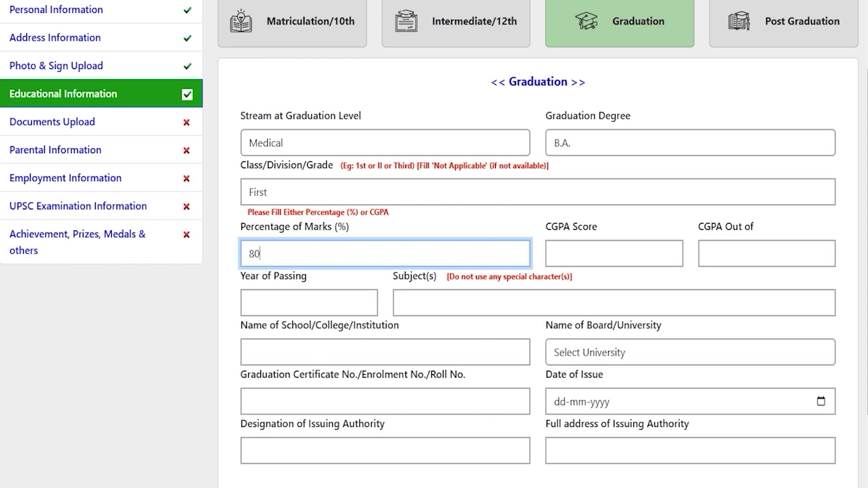
{"action": "scroll", "coordinate": [434, 271], "scroll_direction": "down", "scroll_amount": 1}
{"action": "left_click", "coordinate": [301, 226]}
{"action": "type", "text": "2024"}
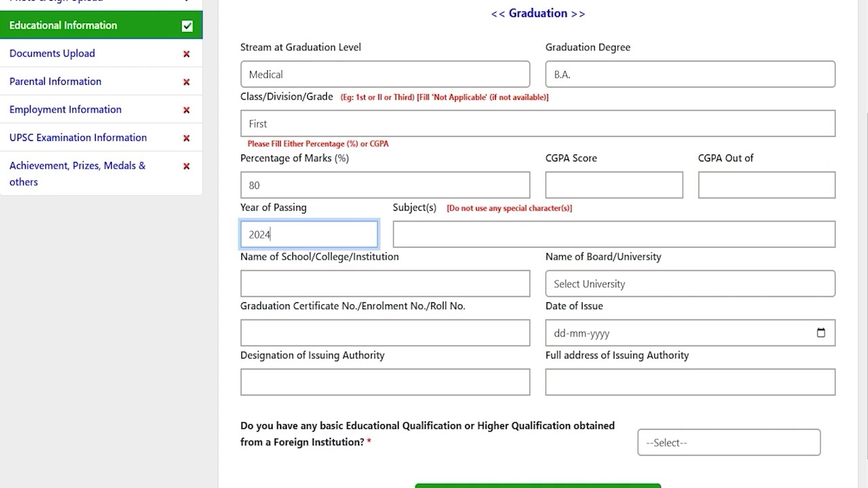
- Enter subjects Hindi English, institution JIC and university Bangalore University
{"action": "left_click", "coordinate": [436, 225]}
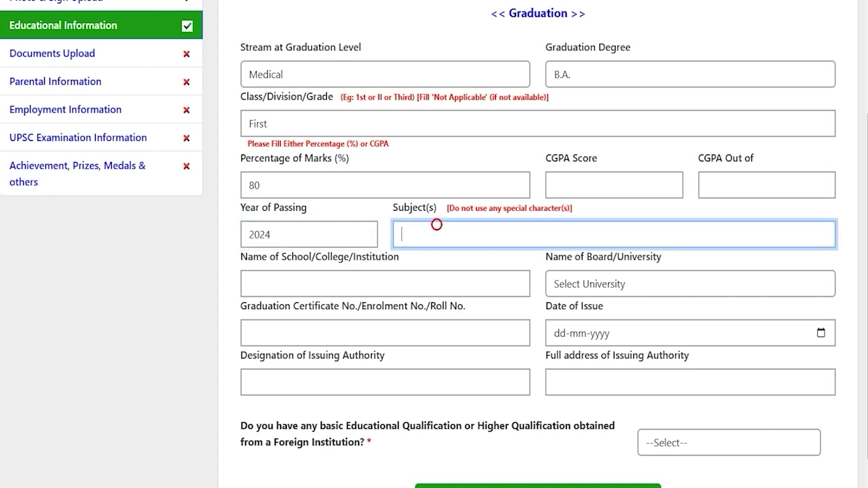
{"action": "type", "text": "Hindi English"}
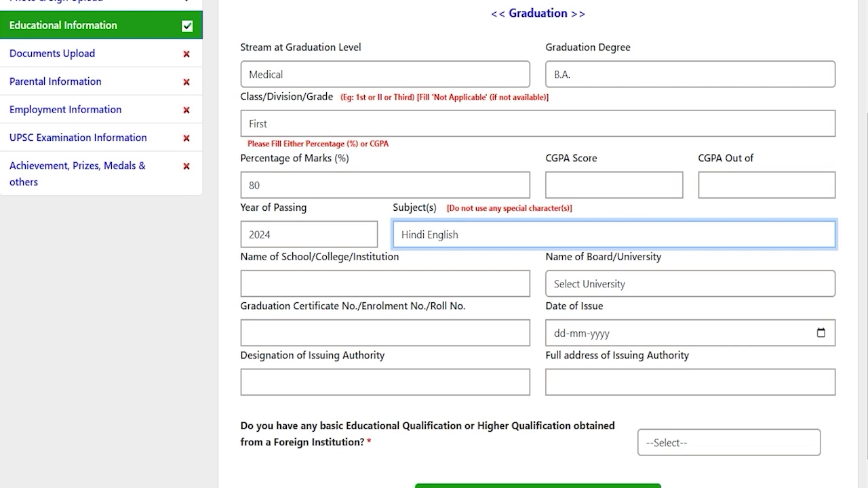
{"action": "left_click", "coordinate": [373, 283]}
{"action": "type", "text": "JIC"}
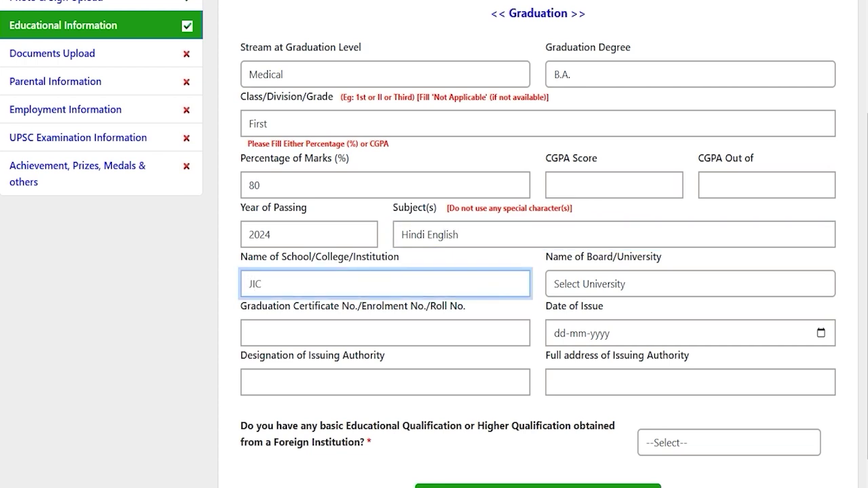
{"action": "left_click", "coordinate": [613, 284]}
{"action": "scroll", "coordinate": [454, 126], "scroll_direction": "down", "scroll_amount": 1}
{"action": "left_click", "coordinate": [456, 98]}
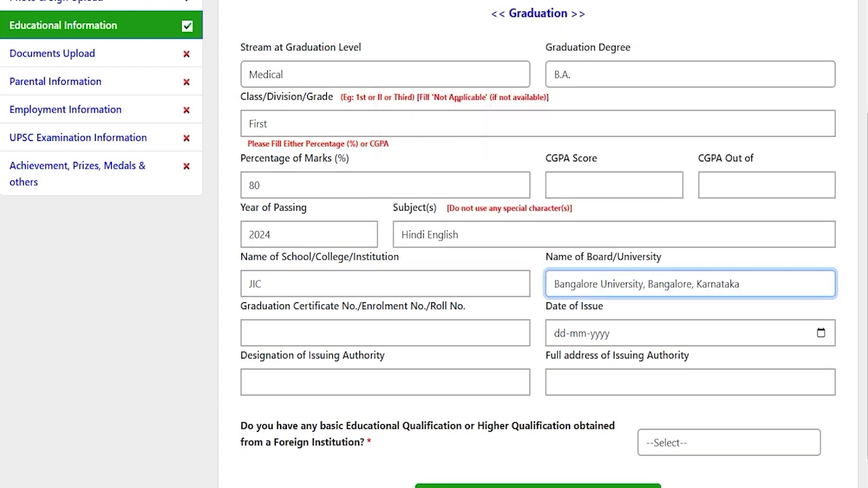
{"action": "left_click", "coordinate": [324, 328]}
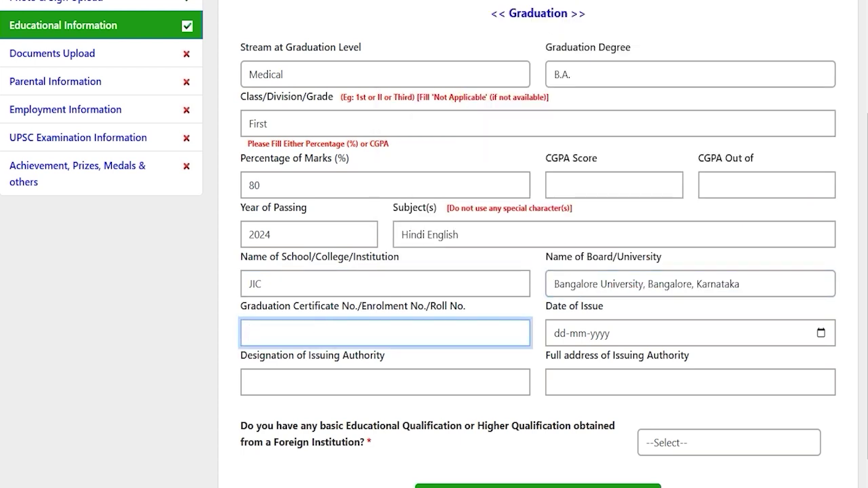
- Enter the graduation certificate number and set its issue date to 20 December 2024
{"action": "type", "text": "748596"}
{"action": "left_click", "coordinate": [821, 332]}
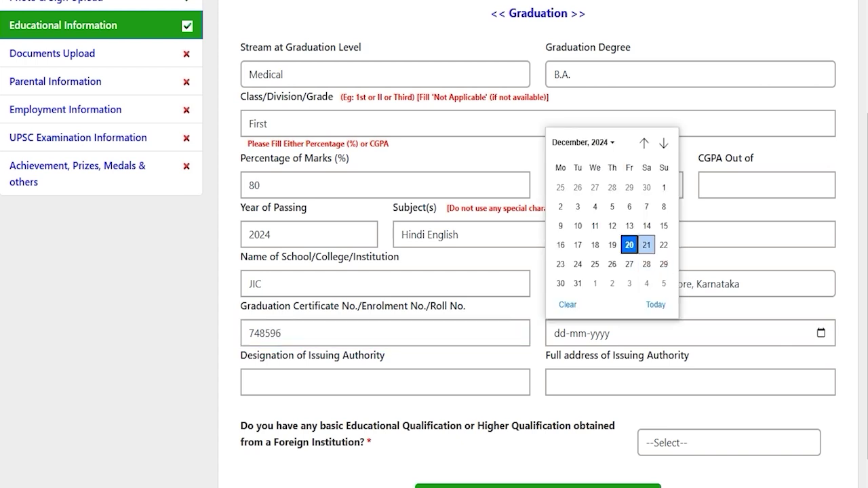
{"action": "left_click", "coordinate": [629, 245]}
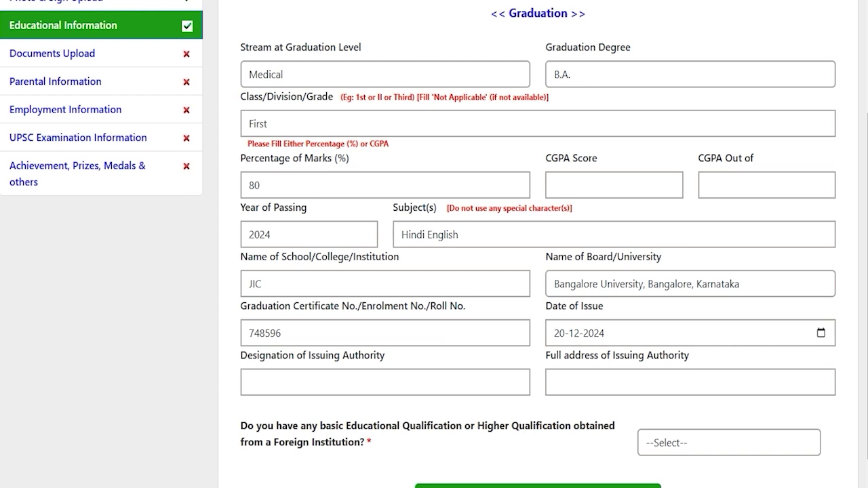
{"action": "left_click", "coordinate": [336, 380]}
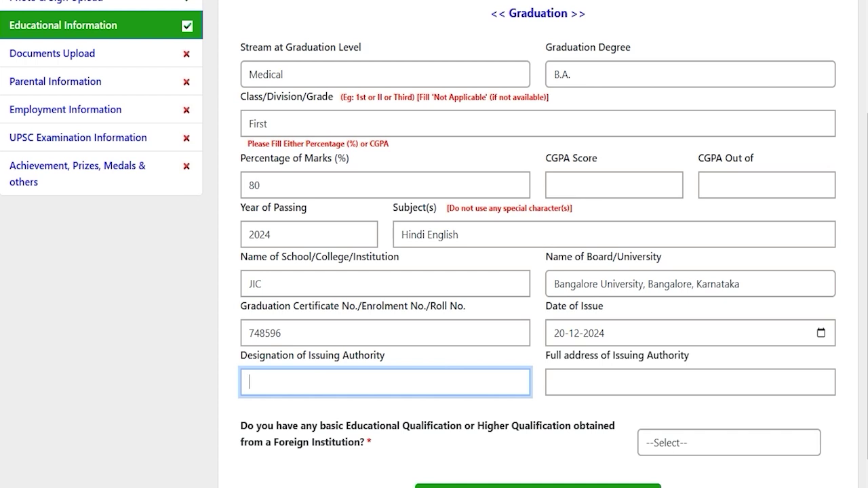
{"action": "left_click", "coordinate": [600, 380]}
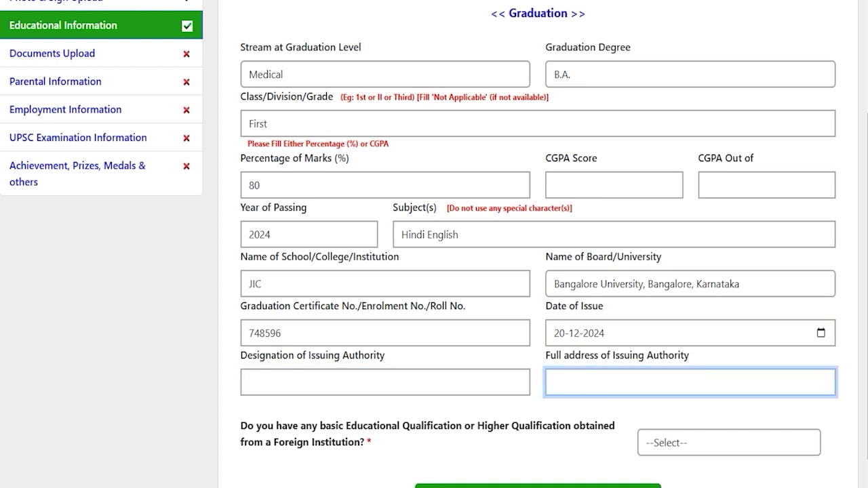
- Answer NO to the foreign-qualification question, correcting an initial YES
{"action": "scroll", "coordinate": [434, 244], "scroll_direction": "down", "scroll_amount": 1}
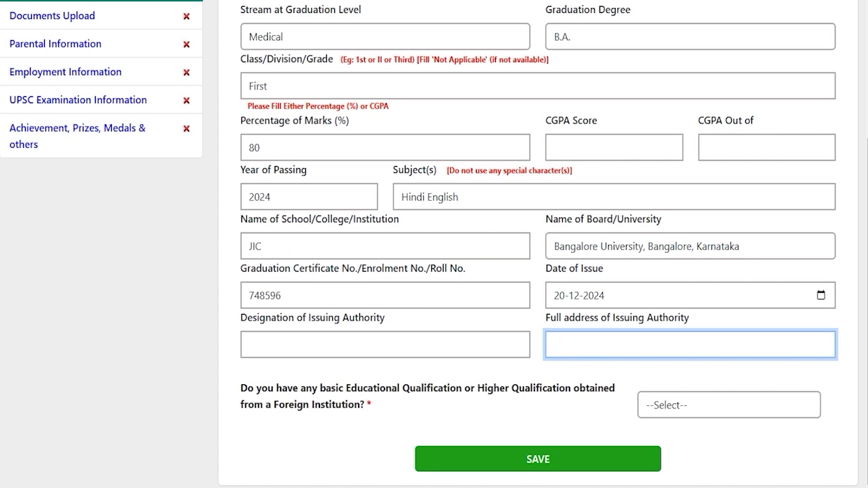
{"action": "left_click_drag", "start_coordinate": [282, 388], "coordinate": [571, 387]}
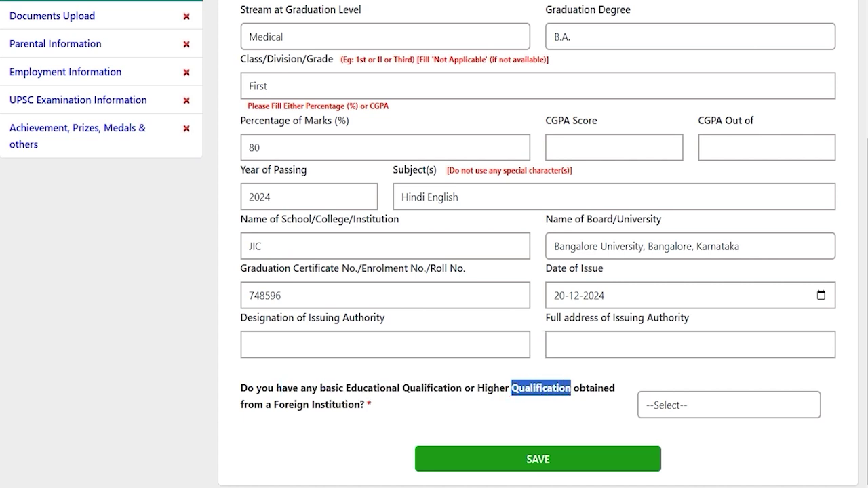
{"action": "left_click_drag", "start_coordinate": [359, 404], "coordinate": [297, 404]}
{"action": "left_click", "coordinate": [734, 407]}
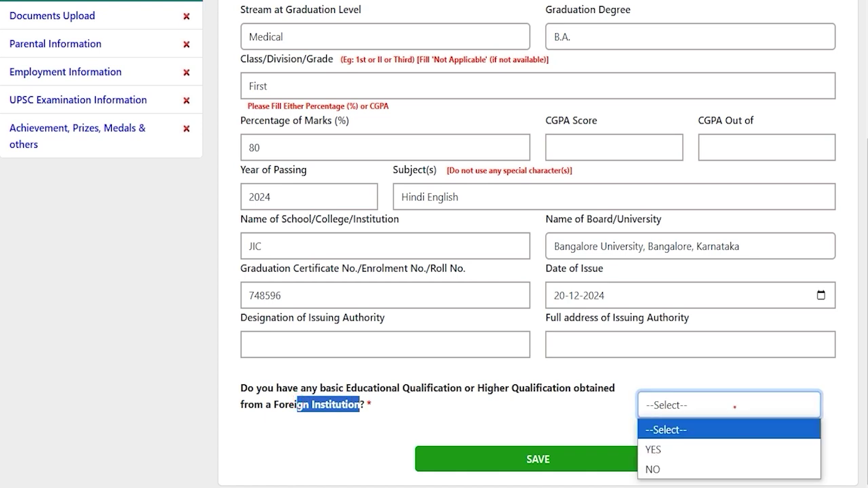
{"action": "left_click", "coordinate": [660, 450]}
{"action": "left_click", "coordinate": [664, 406]}
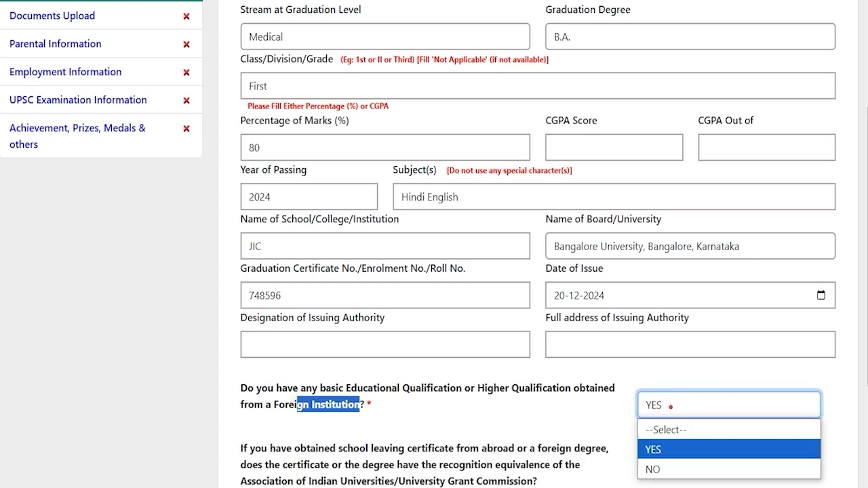
{"action": "left_click", "coordinate": [656, 468]}
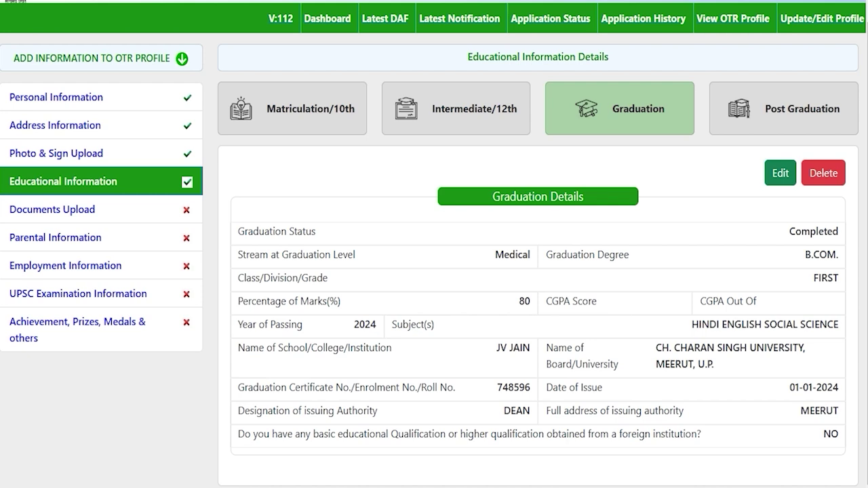
- Switch to the Post Graduation tab and look over its blank Add Post Graduation form
{"action": "left_click", "coordinate": [778, 112]}
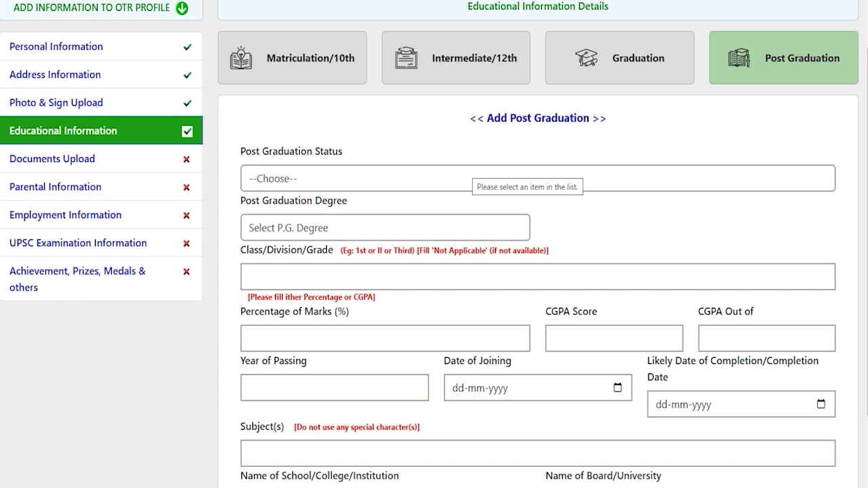
{"action": "scroll", "coordinate": [434, 271], "scroll_direction": "down", "scroll_amount": 2}
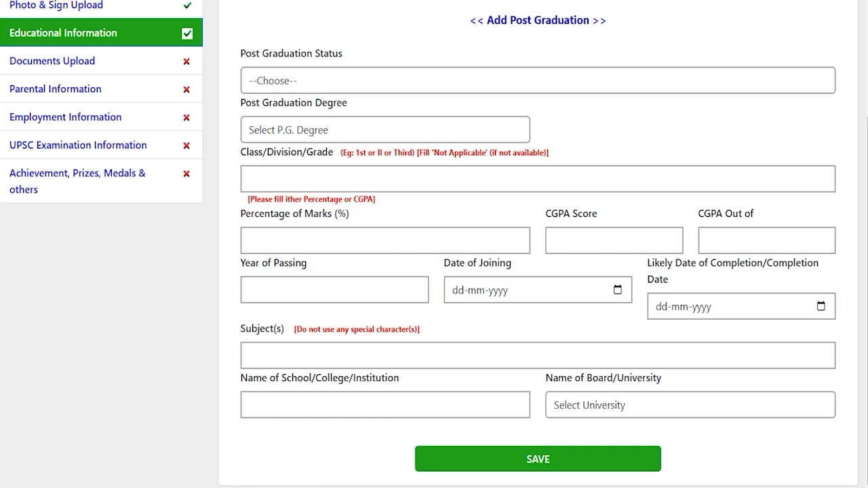
{"action": "scroll", "coordinate": [434, 271], "scroll_direction": "up", "scroll_amount": 4}
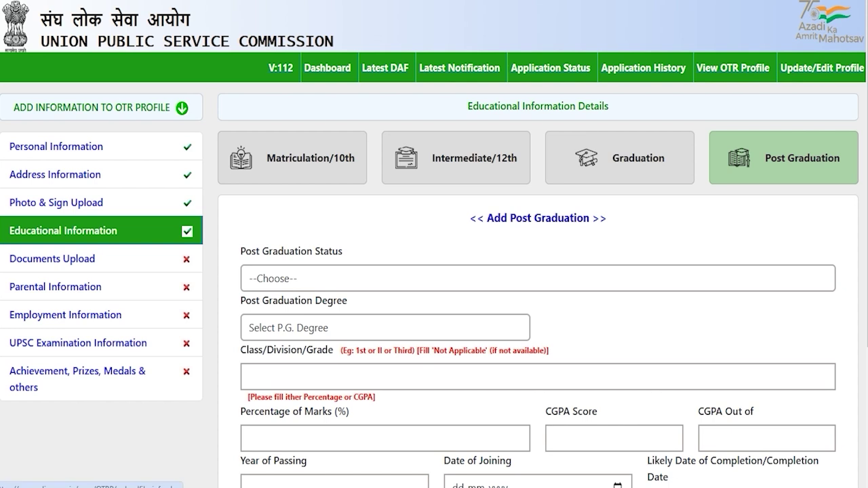
{"action": "left_click", "coordinate": [53, 259]}
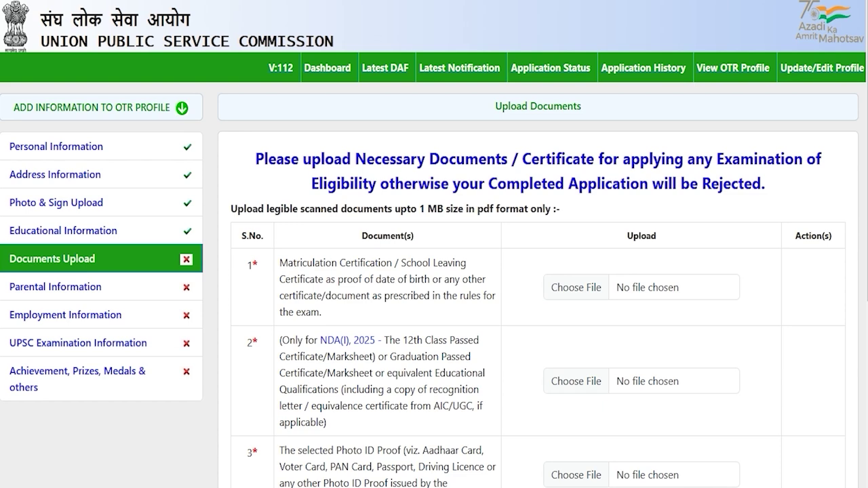
{"action": "left_click_drag", "start_coordinate": [315, 262], "coordinate": [375, 263]}
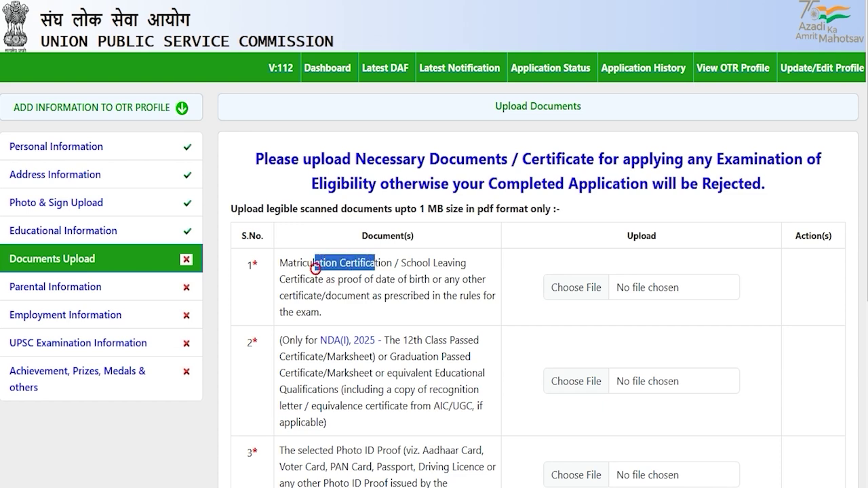
{"action": "scroll", "coordinate": [375, 262], "scroll_direction": "down", "scroll_amount": 2}
{"action": "left_click_drag", "start_coordinate": [314, 236], "coordinate": [381, 236]}
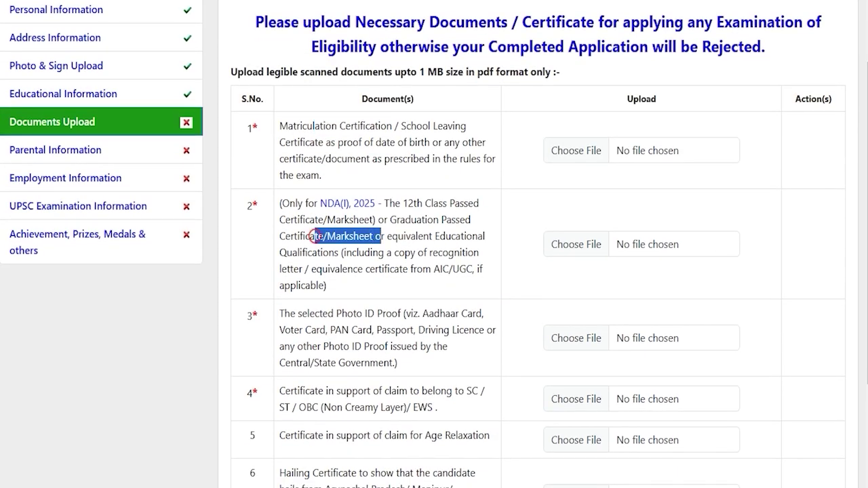
{"action": "scroll", "coordinate": [381, 236], "scroll_direction": "down", "scroll_amount": 1}
{"action": "left_click_drag", "start_coordinate": [314, 245], "coordinate": [367, 245]}
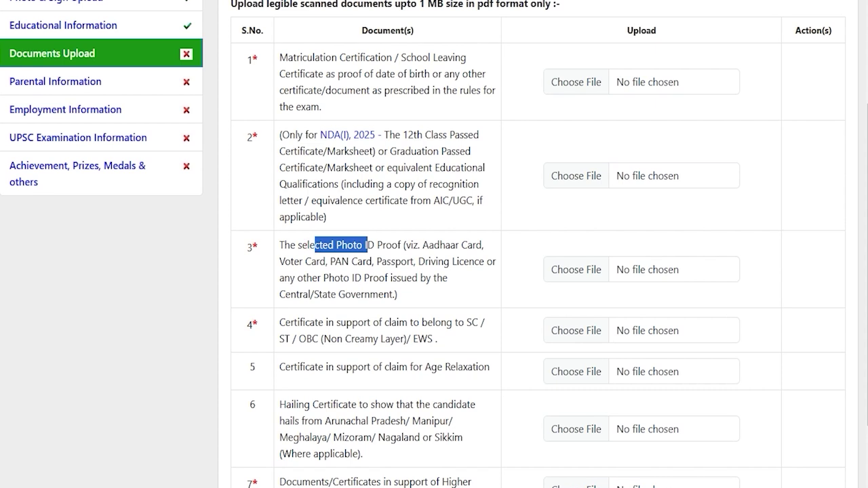
{"action": "left_click_drag", "start_coordinate": [311, 322], "coordinate": [427, 339]}
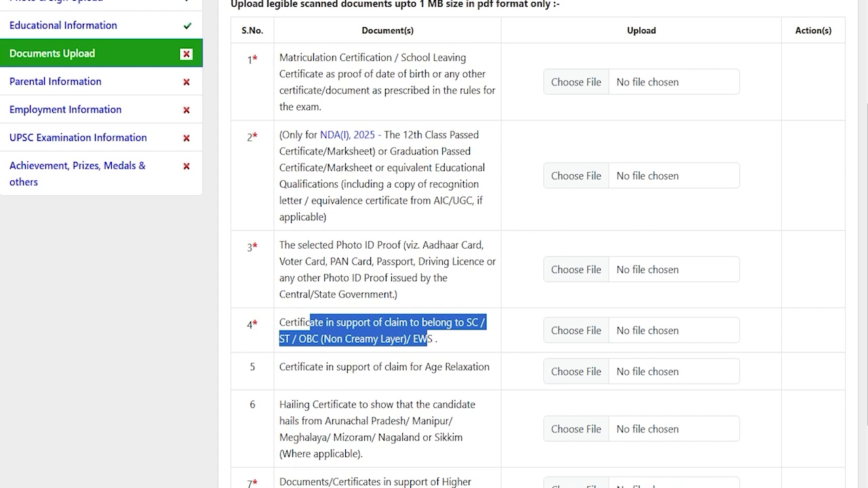
{"action": "scroll", "coordinate": [434, 244], "scroll_direction": "down", "scroll_amount": 1}
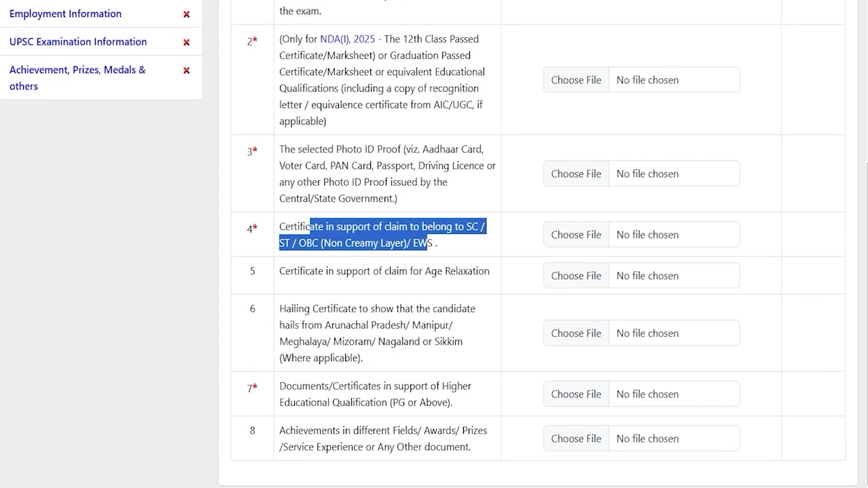
{"action": "left_click_drag", "start_coordinate": [297, 271], "coordinate": [463, 271]}
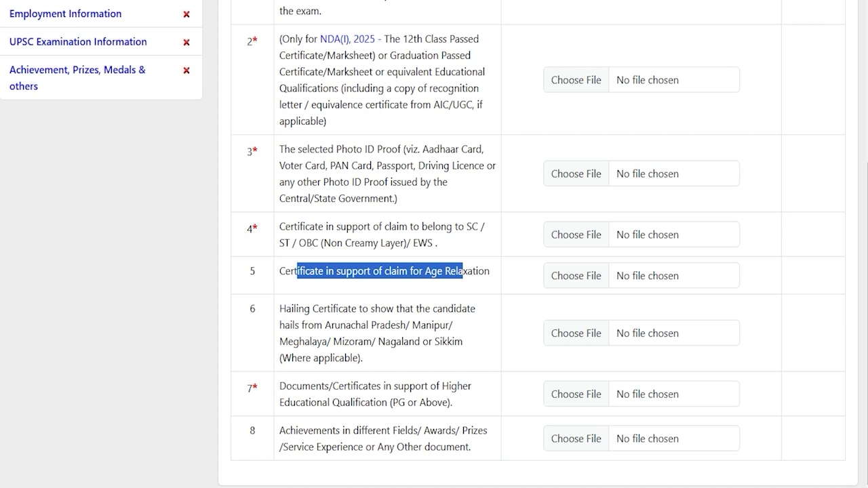
{"action": "left_click_drag", "start_coordinate": [294, 308], "coordinate": [420, 325]}
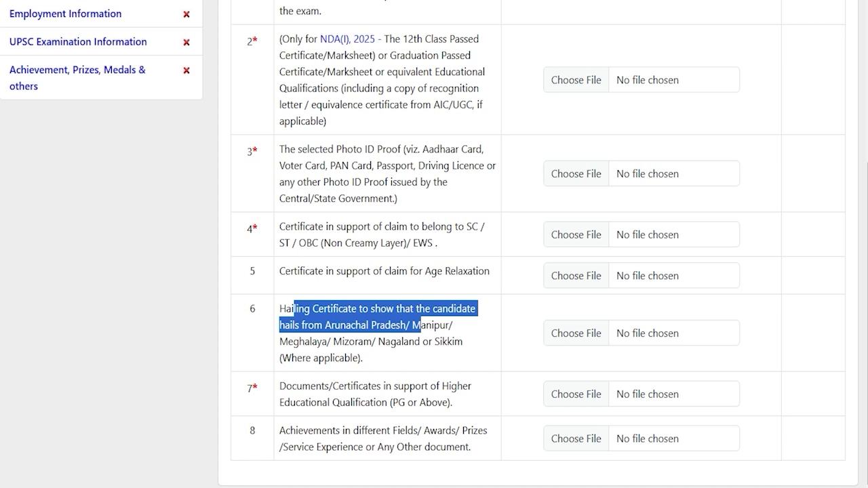
{"action": "left_click_drag", "start_coordinate": [301, 386], "coordinate": [400, 402]}
{"action": "left_click", "coordinate": [400, 401]}
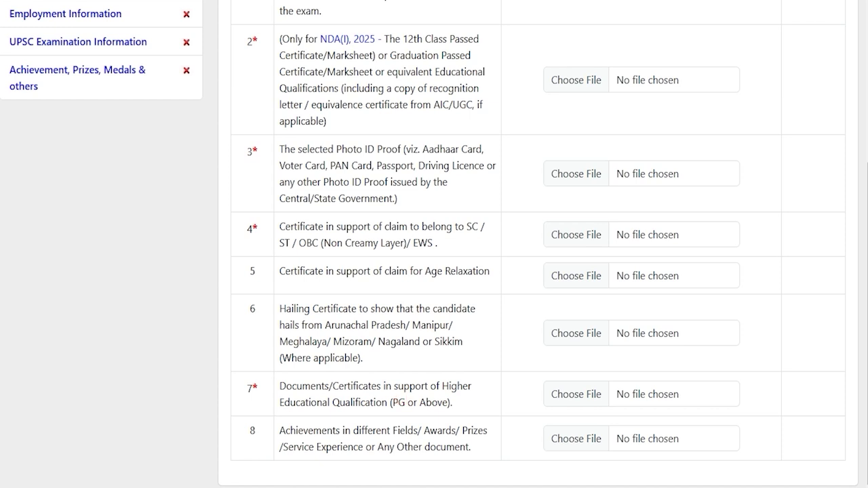
{"action": "left_click_drag", "start_coordinate": [296, 387], "coordinate": [382, 402]}
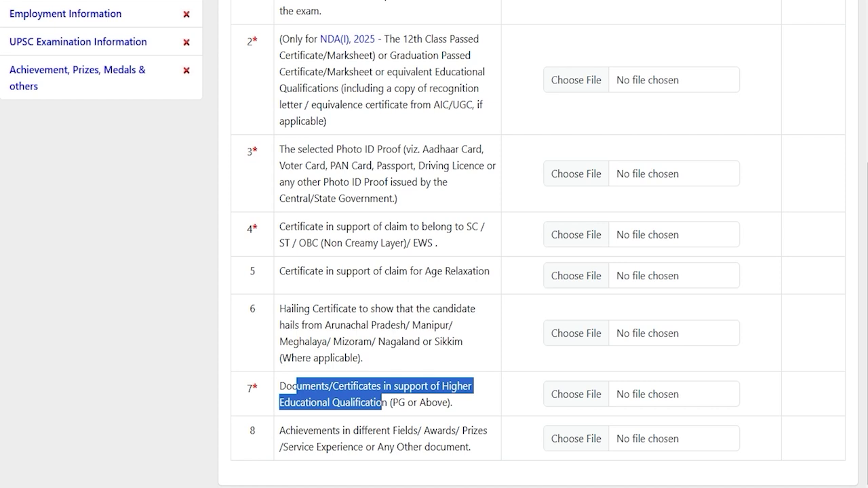
{"action": "left_click_drag", "start_coordinate": [314, 431], "coordinate": [446, 447]}
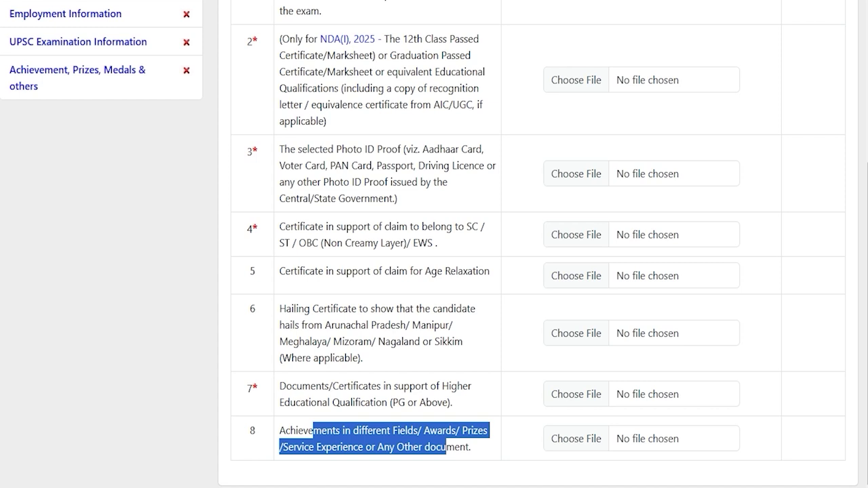
{"action": "left_click", "coordinate": [446, 447]}
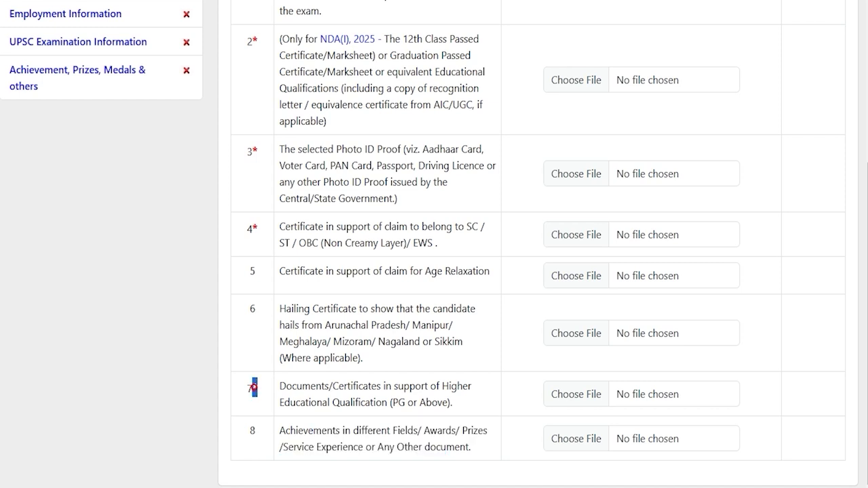
{"action": "scroll", "coordinate": [252, 430], "scroll_direction": "up", "scroll_amount": 2}
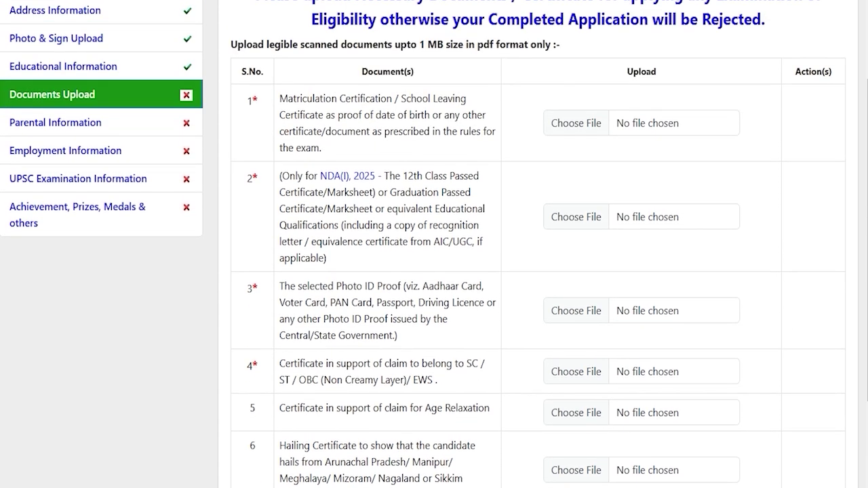
{"action": "scroll", "coordinate": [434, 244], "scroll_direction": "up", "scroll_amount": 1}
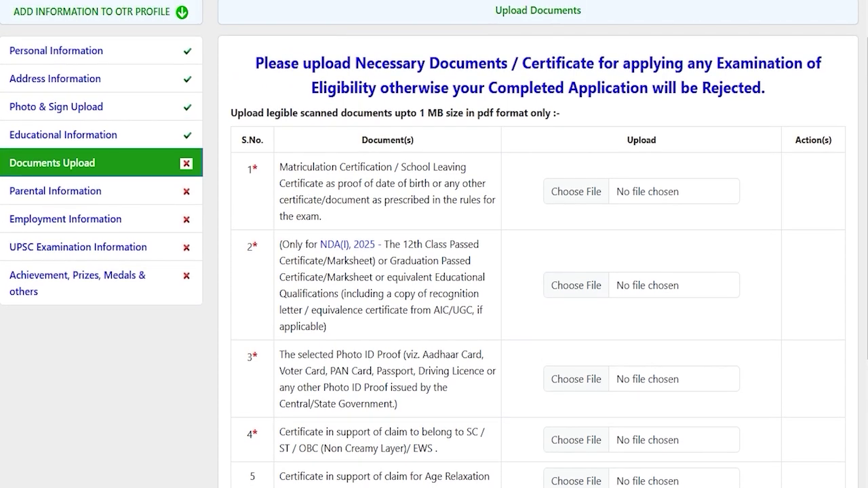
- Upload CLASSXCERTIFICATE.pdf as the matriculation certificate, respecting the PDF and 1 MB limits
{"action": "left_click_drag", "start_coordinate": [477, 112], "coordinate": [493, 113]}
{"action": "left_click_drag", "start_coordinate": [419, 112], "coordinate": [443, 113]}
{"action": "left_click", "coordinate": [576, 191]}
{"action": "double_click", "coordinate": [491, 142]}
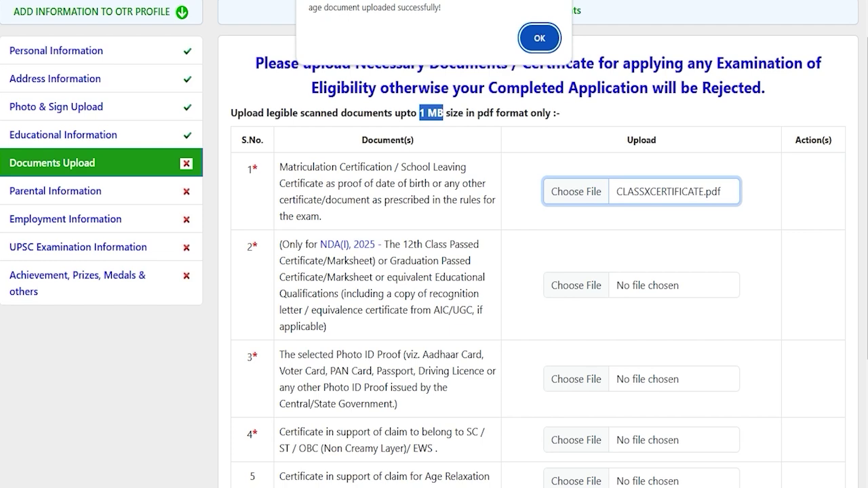
{"action": "key", "text": "Return"}
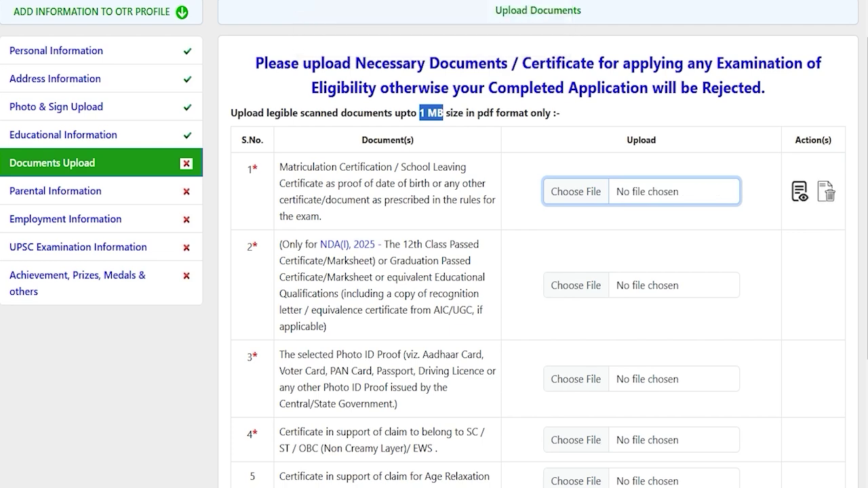
{"action": "scroll", "coordinate": [434, 244], "scroll_direction": "down", "scroll_amount": 3}
{"action": "scroll", "coordinate": [434, 244], "scroll_direction": "up", "scroll_amount": 5}
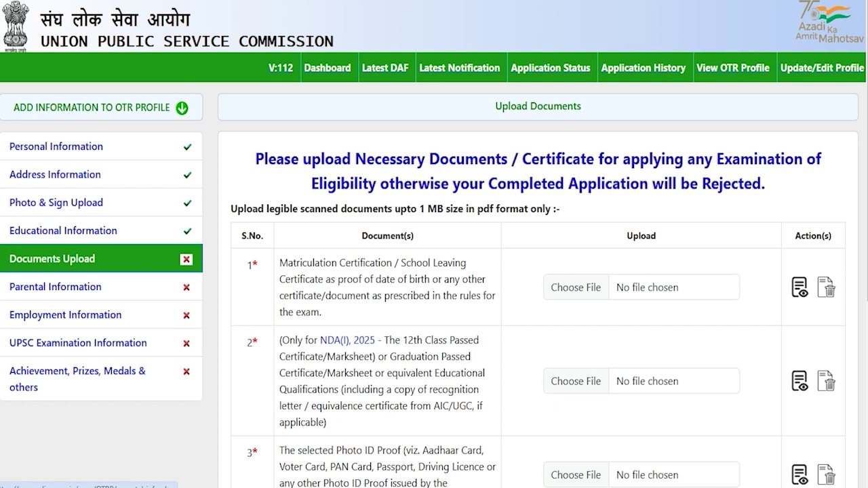
{"action": "left_click", "coordinate": [40, 285]}
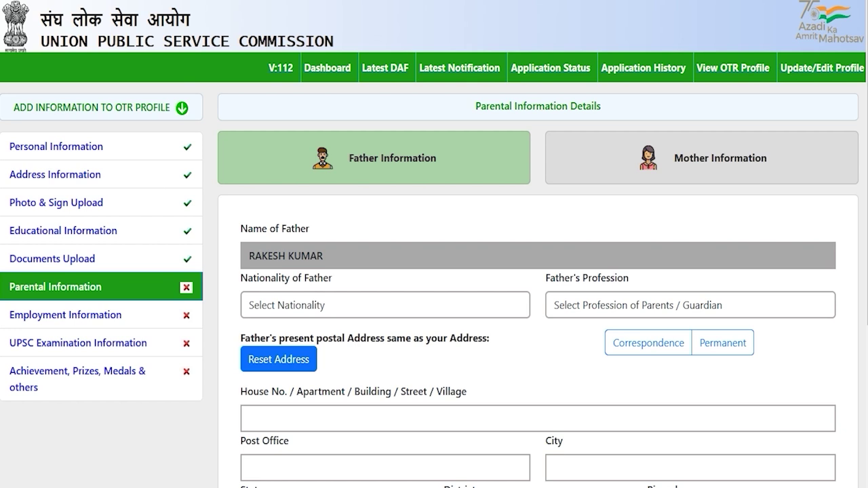
- Set the father's nationality to INDIAN and profession to Engineering
{"action": "scroll", "coordinate": [434, 272], "scroll_direction": "down", "scroll_amount": 2}
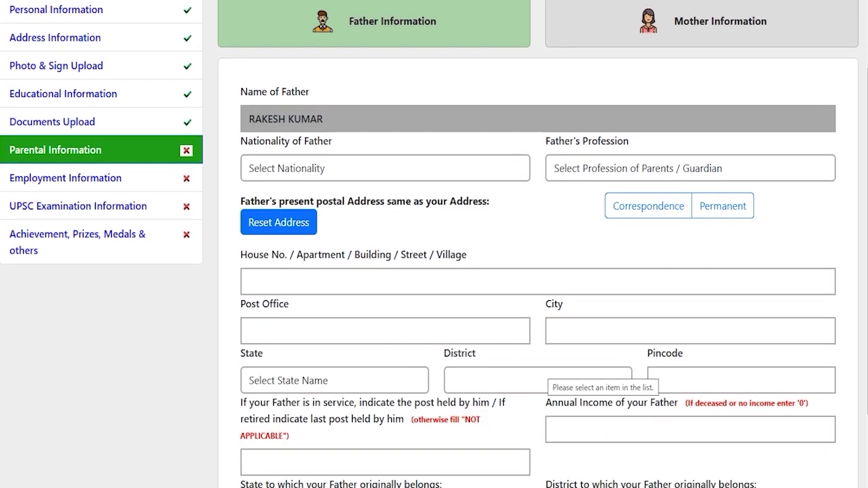
{"action": "scroll", "coordinate": [434, 271], "scroll_direction": "down", "scroll_amount": 2}
{"action": "scroll", "coordinate": [434, 271], "scroll_direction": "up", "scroll_amount": 4}
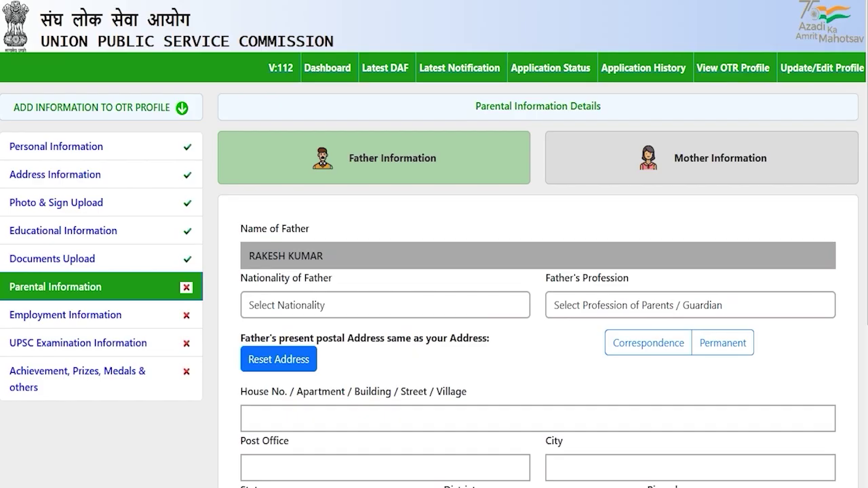
{"action": "left_click", "coordinate": [380, 304]}
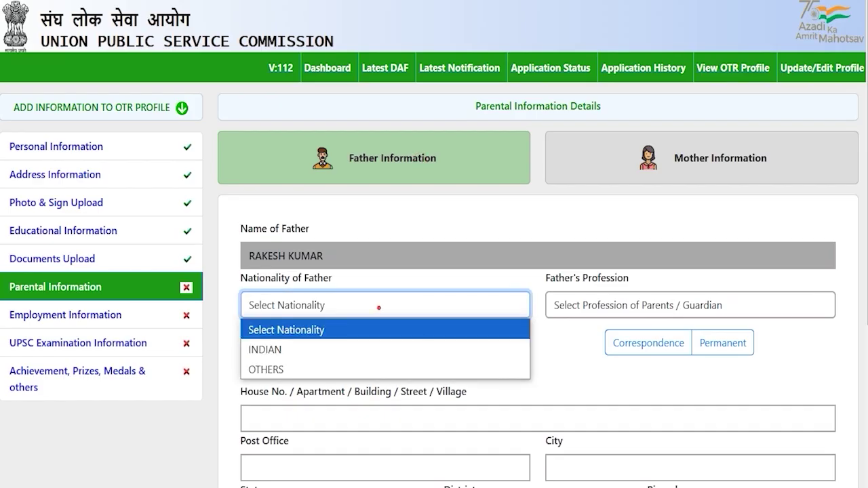
{"action": "left_click", "coordinate": [277, 349]}
{"action": "left_click", "coordinate": [644, 305]}
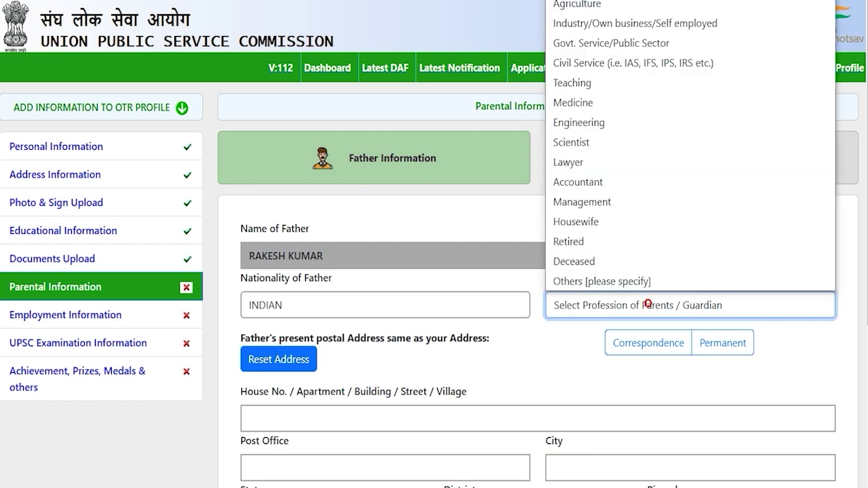
{"action": "left_click", "coordinate": [593, 122]}
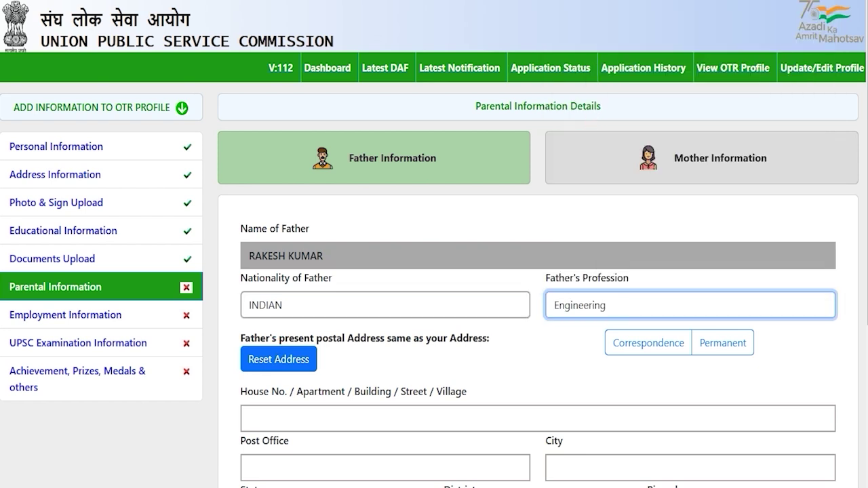
- Use the correspondence address as the father's address
{"action": "scroll", "coordinate": [434, 272], "scroll_direction": "down", "scroll_amount": 2}
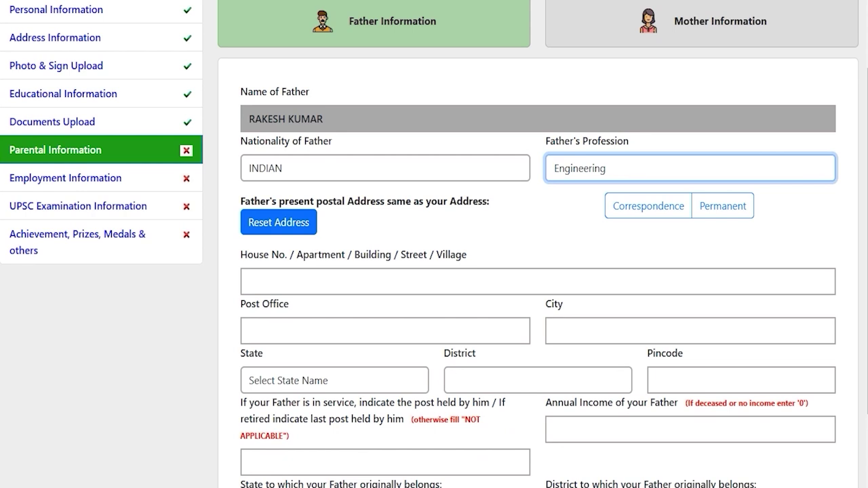
{"action": "left_click_drag", "start_coordinate": [360, 201], "coordinate": [447, 201]}
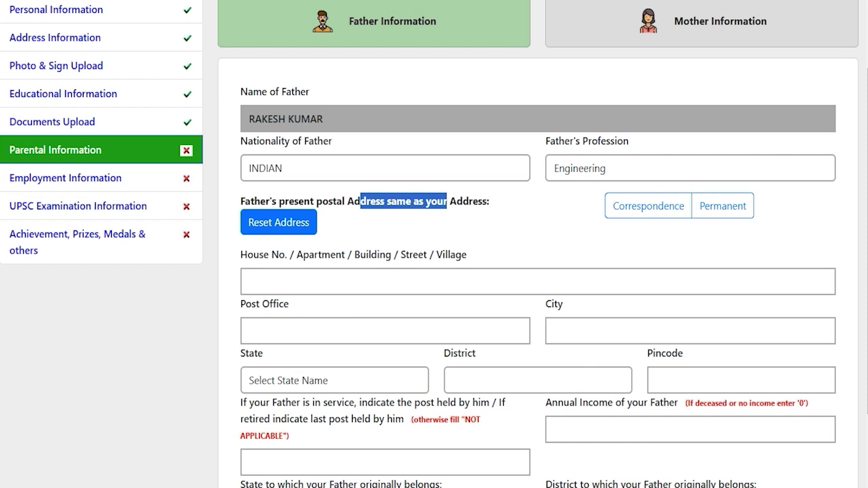
{"action": "left_click", "coordinate": [653, 203]}
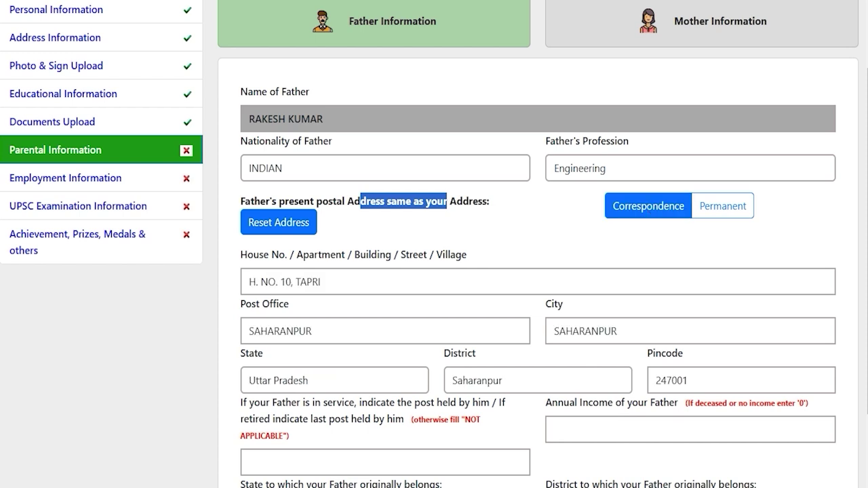
{"action": "left_click", "coordinate": [513, 355]}
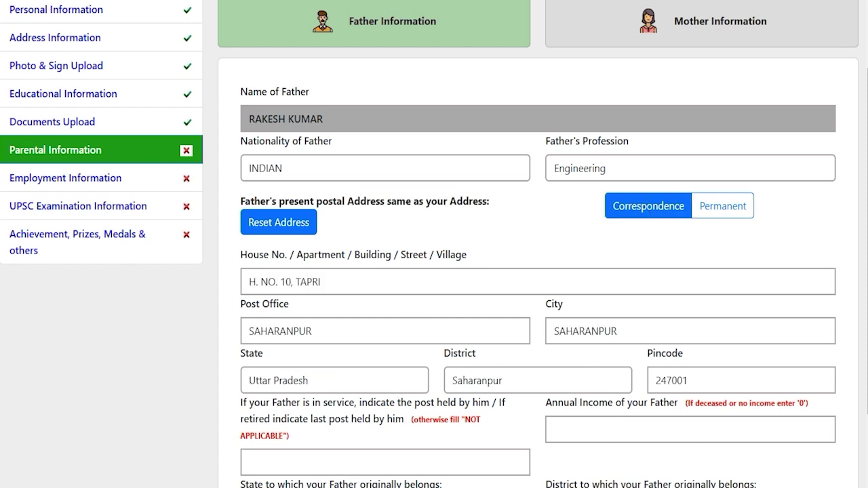
{"action": "scroll", "coordinate": [513, 356], "scroll_direction": "down", "scroll_amount": 2}
{"action": "left_click", "coordinate": [386, 355]}
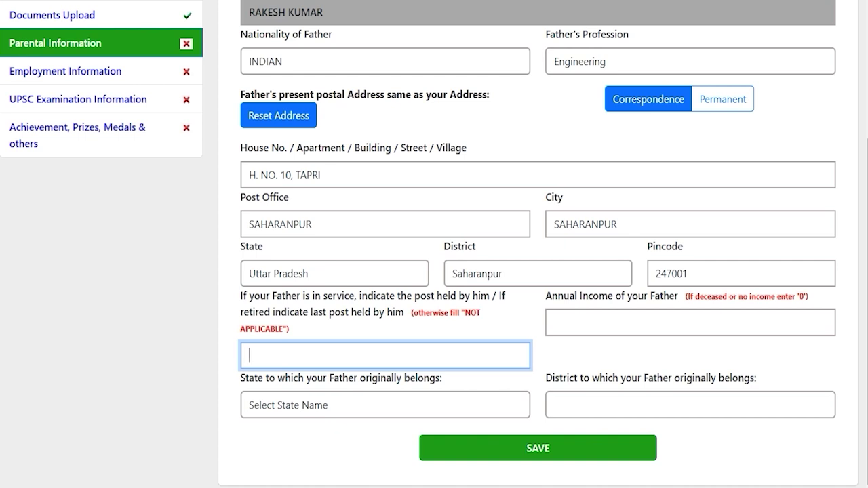
{"action": "left_click", "coordinate": [341, 357]}
{"action": "left_click", "coordinate": [624, 318]}
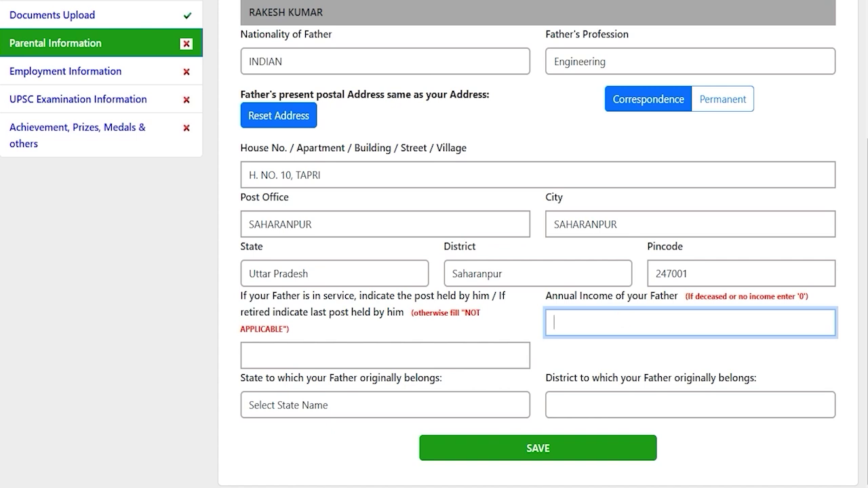
- Set the father's home state Uttar Pradesh and district Saharanpur, then save
{"action": "left_click", "coordinate": [352, 405]}
{"action": "key", "text": "u"}
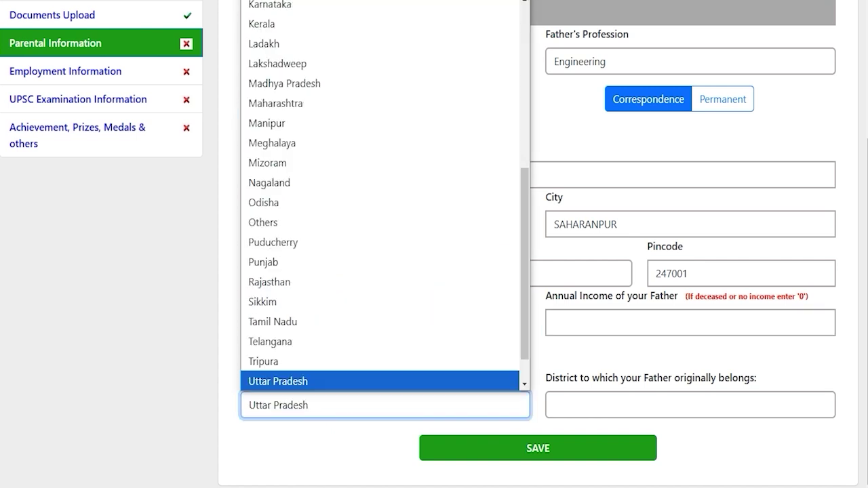
{"action": "key", "text": "Return"}
{"action": "left_click", "coordinate": [592, 405]}
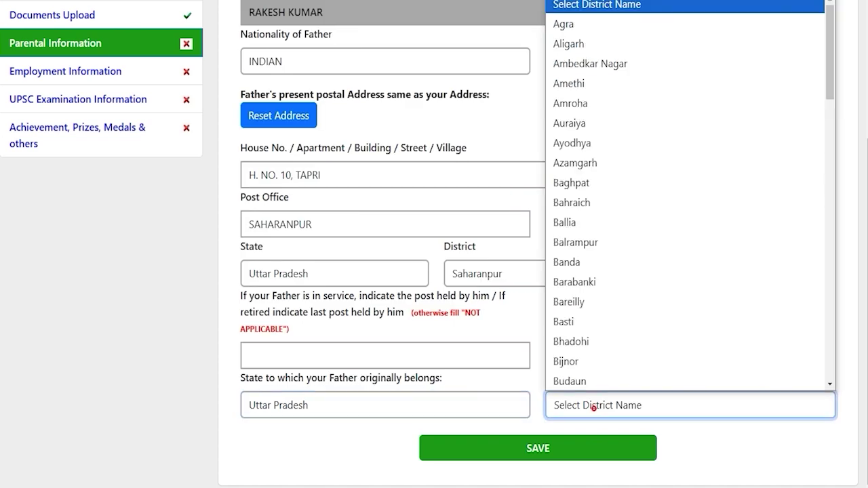
{"action": "key", "text": "s"}
{"action": "key", "text": "Return"}
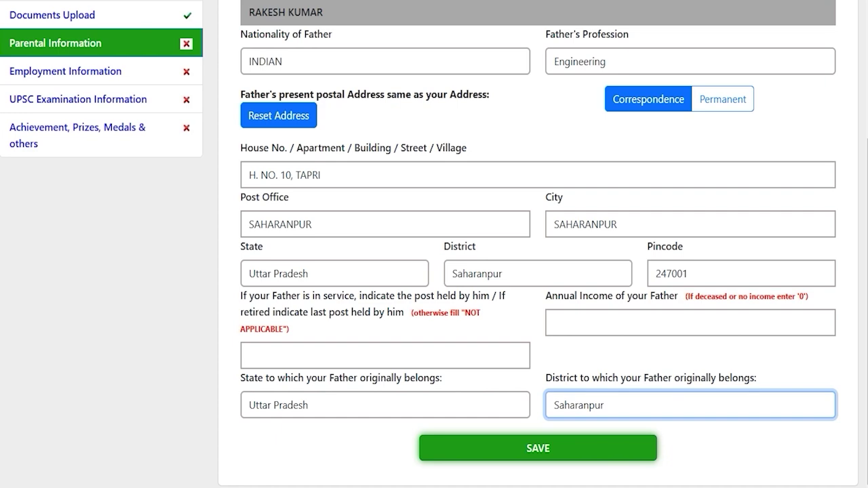
{"action": "left_click", "coordinate": [537, 448]}
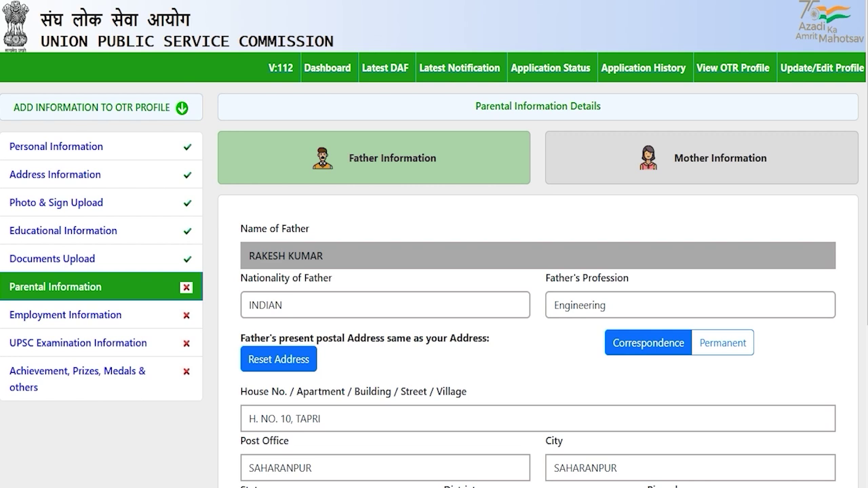
- Switch to the mother's details and set nationality INDIAN and profession Housewife
{"action": "left_click", "coordinate": [531, 355]}
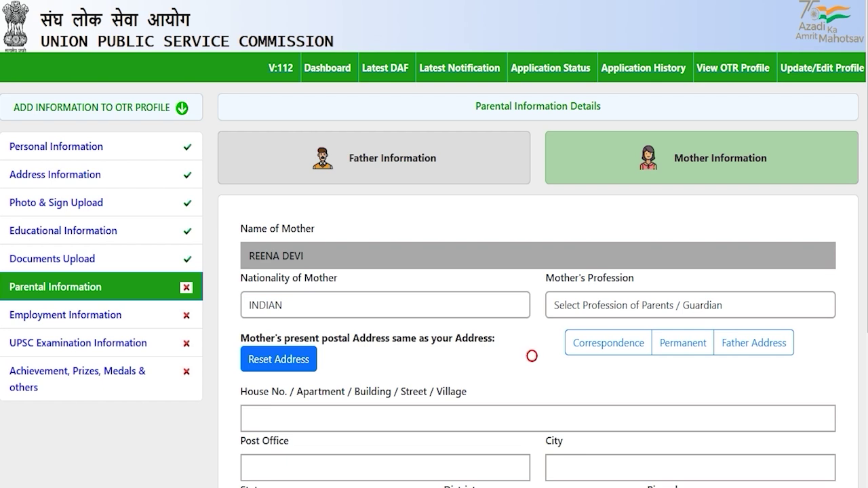
{"action": "left_click", "coordinate": [478, 302]}
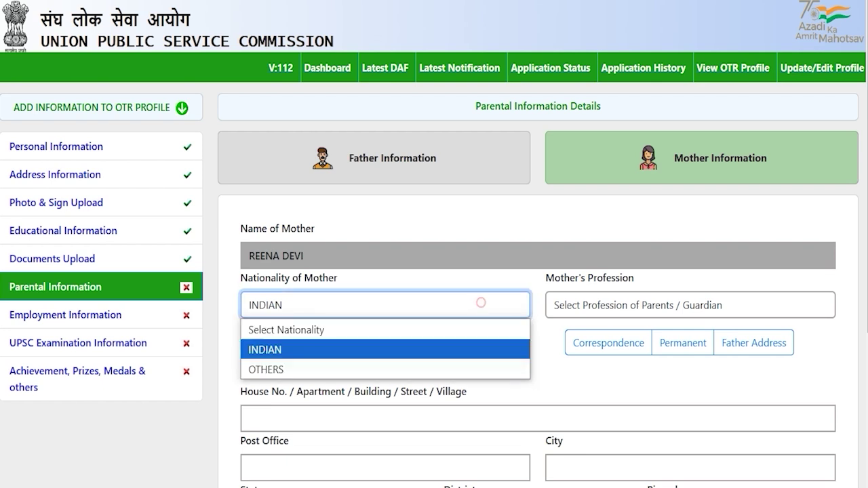
{"action": "left_click", "coordinate": [325, 347]}
{"action": "left_click", "coordinate": [595, 306]}
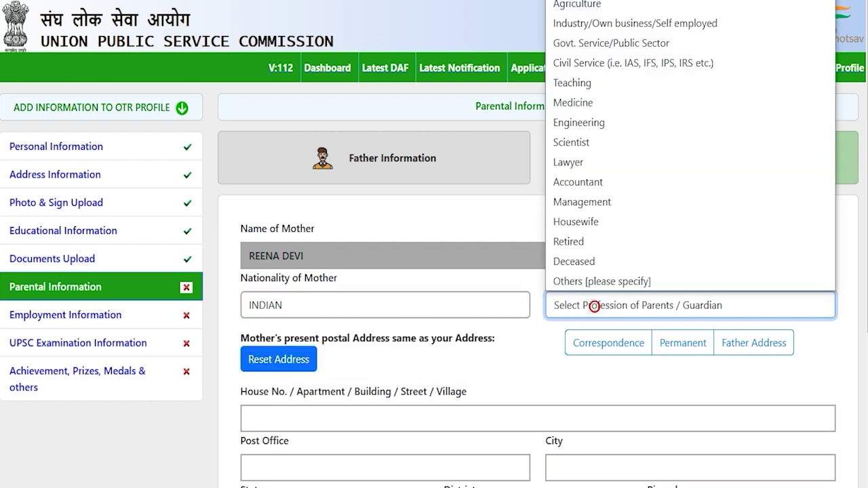
{"action": "left_click", "coordinate": [590, 220]}
- Use the father's address for the mother and enter her annual income as 0
{"action": "scroll", "coordinate": [590, 220], "scroll_direction": "down", "scroll_amount": 1}
{"action": "scroll", "coordinate": [589, 219], "scroll_direction": "down", "scroll_amount": 3}
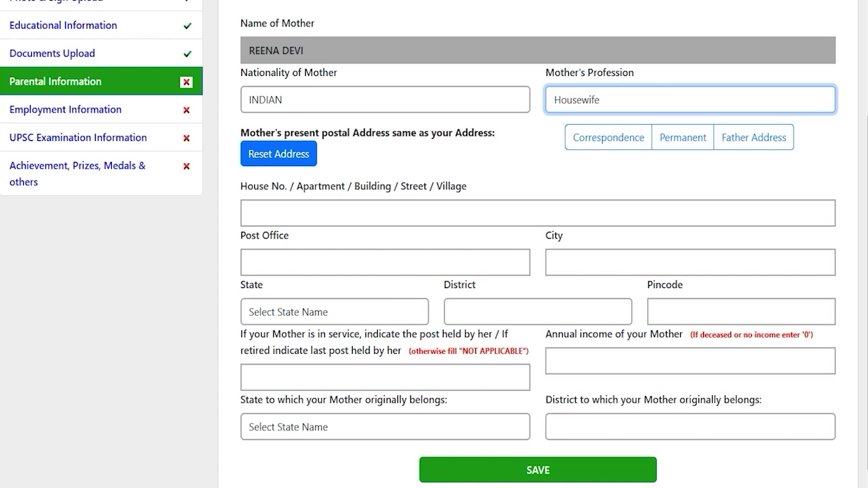
{"action": "left_click", "coordinate": [753, 137]}
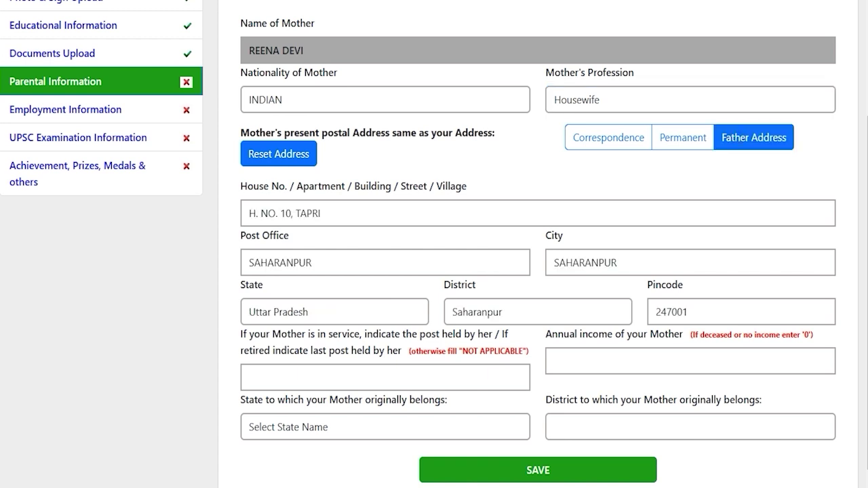
{"action": "scroll", "coordinate": [434, 244], "scroll_direction": "down", "scroll_amount": 1}
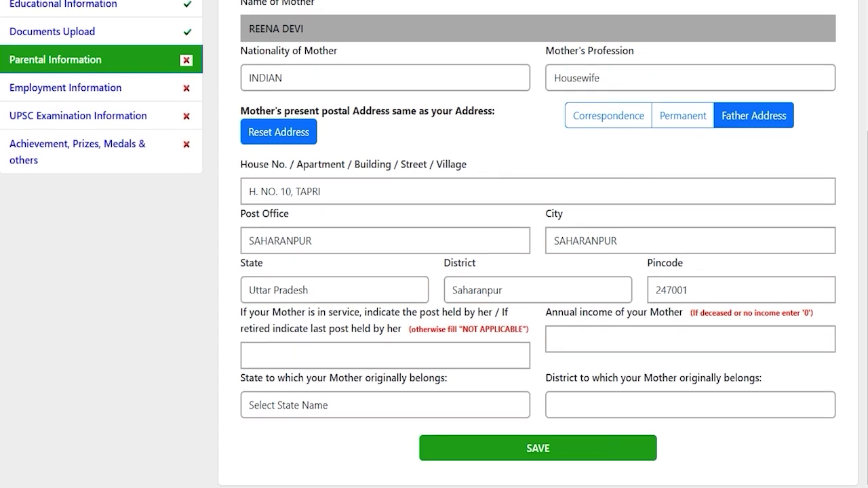
{"action": "left_click_drag", "start_coordinate": [411, 312], "coordinate": [323, 329]}
{"action": "left_click", "coordinate": [342, 351]}
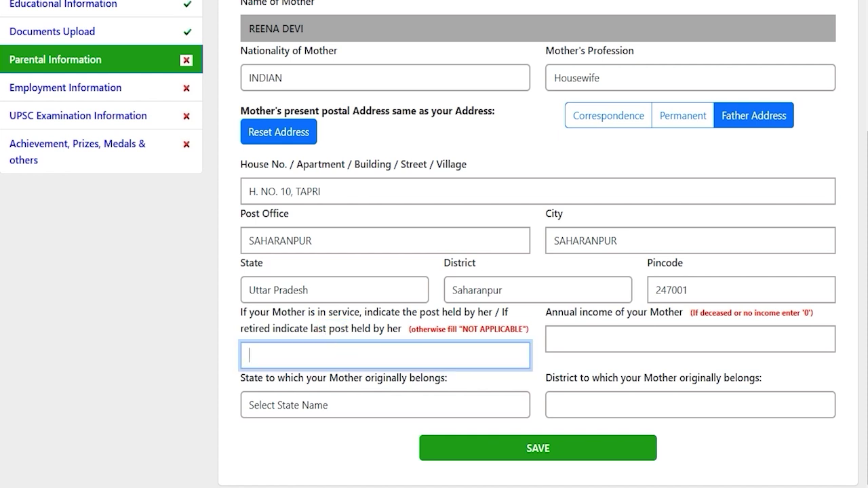
{"action": "left_click_drag", "start_coordinate": [582, 312], "coordinate": [628, 311]}
{"action": "left_click", "coordinate": [609, 340]}
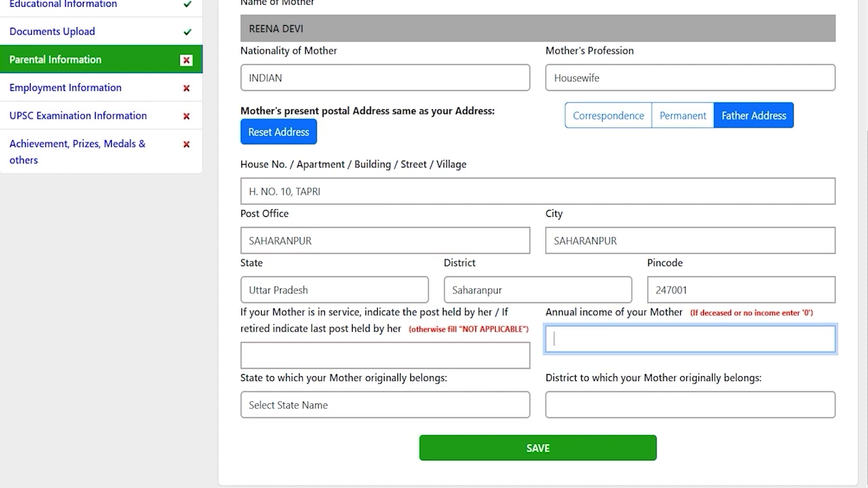
{"action": "type", "text": "0"}
{"action": "key", "text": "Return"}
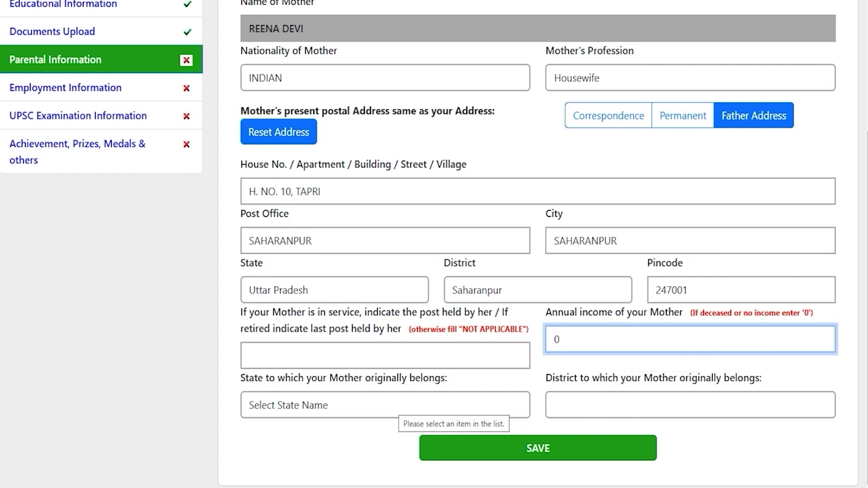
- Set the mother's home state Uttar Pradesh and district Saharanpur, then save
{"action": "left_click", "coordinate": [392, 405]}
{"action": "key", "text": "u"}
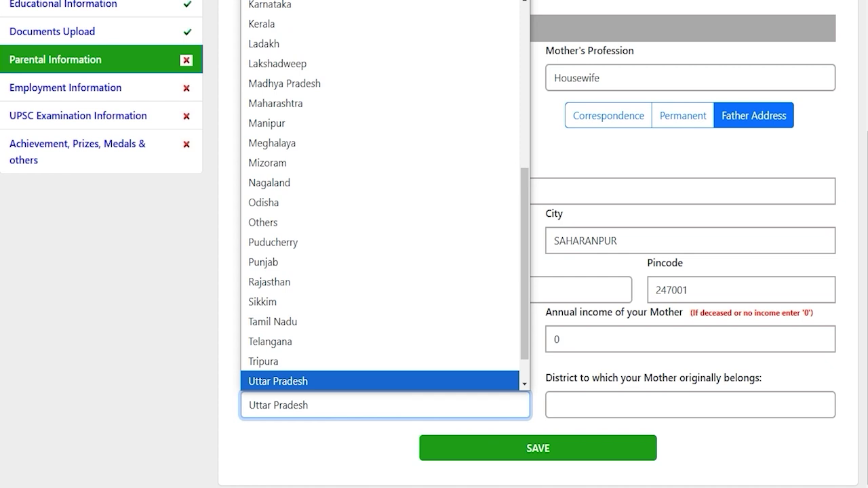
{"action": "left_click", "coordinate": [397, 380]}
{"action": "left_click", "coordinate": [583, 401]}
{"action": "key", "text": "s"}
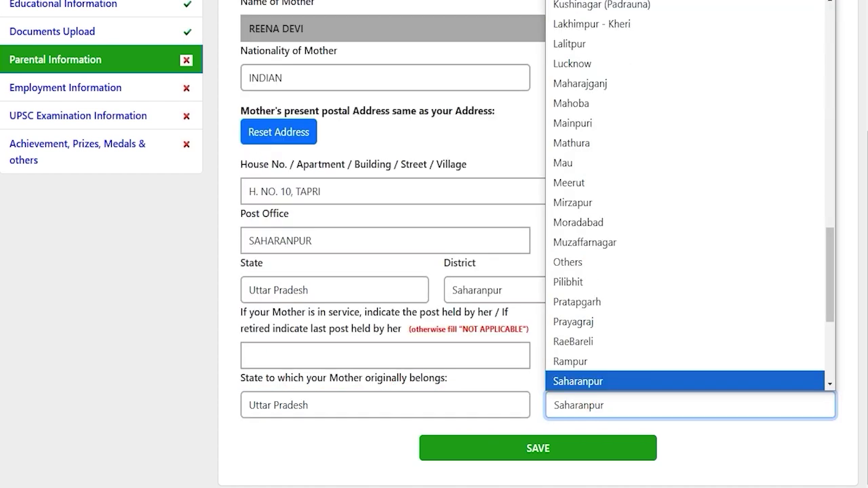
{"action": "key", "text": "Return"}
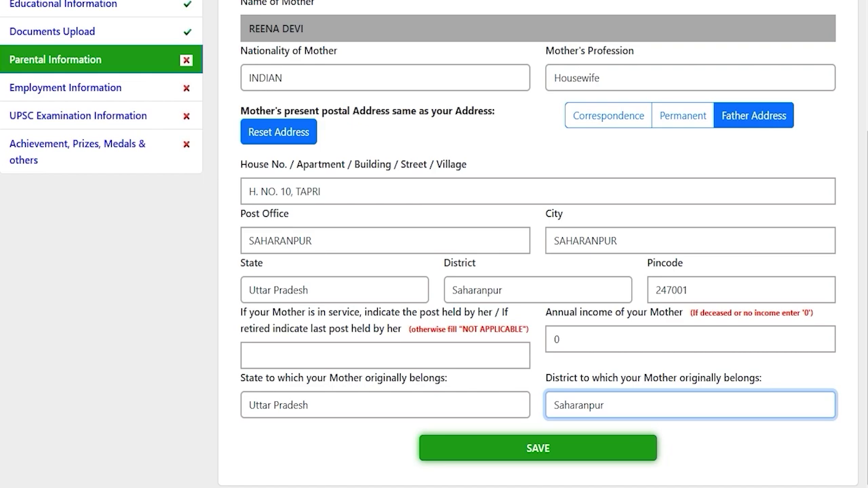
{"action": "left_click", "coordinate": [538, 448]}
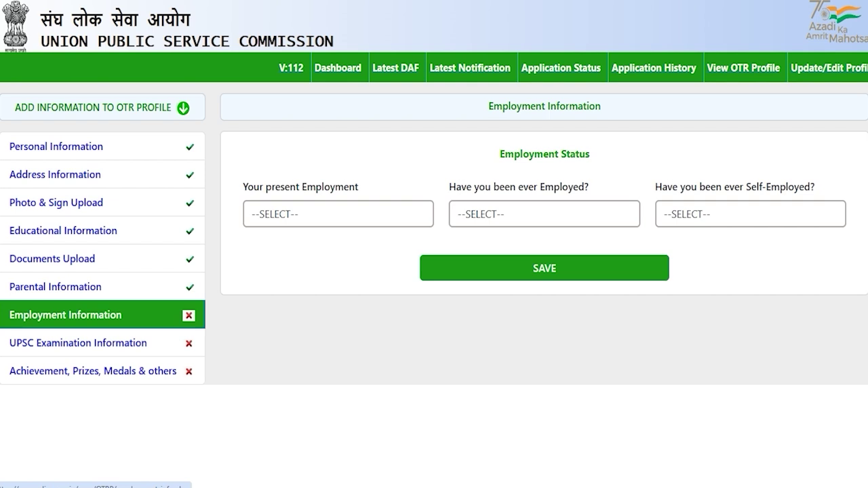
- Set present employment to Not Employed, answer NO to ever employed and self-employed, and save
{"action": "left_click", "coordinate": [544, 268]}
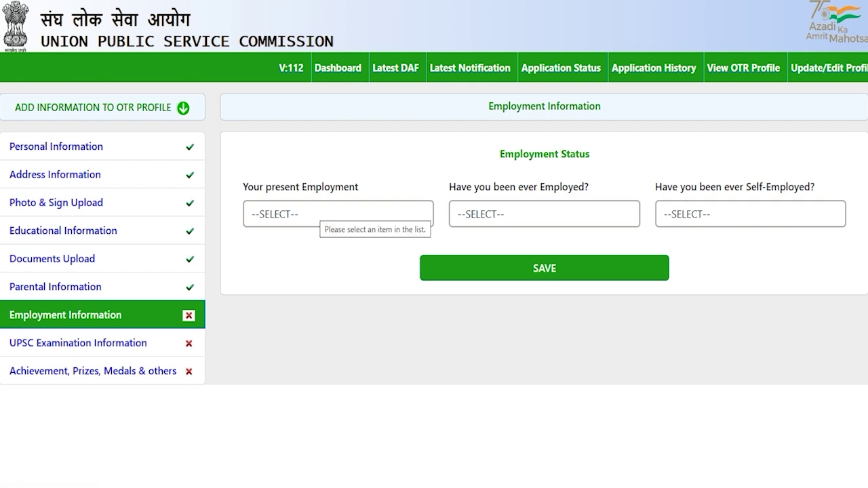
{"action": "left_click", "coordinate": [314, 211]}
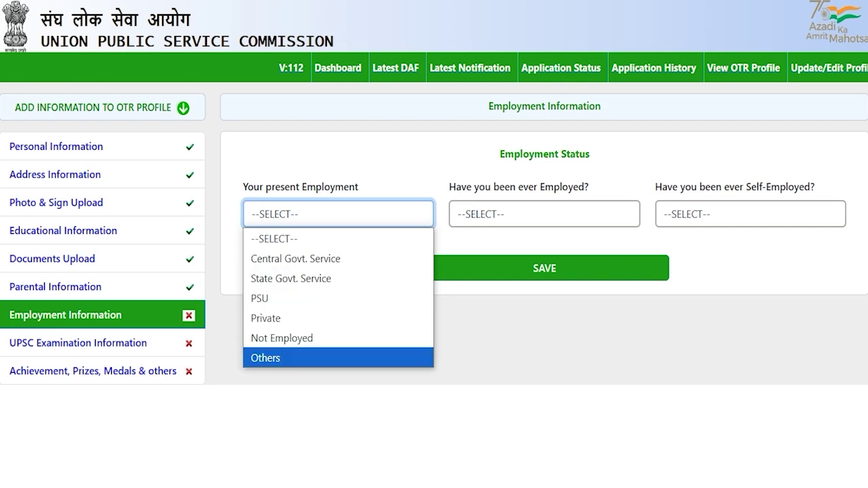
{"action": "left_click", "coordinate": [339, 317]}
{"action": "left_click", "coordinate": [330, 214]}
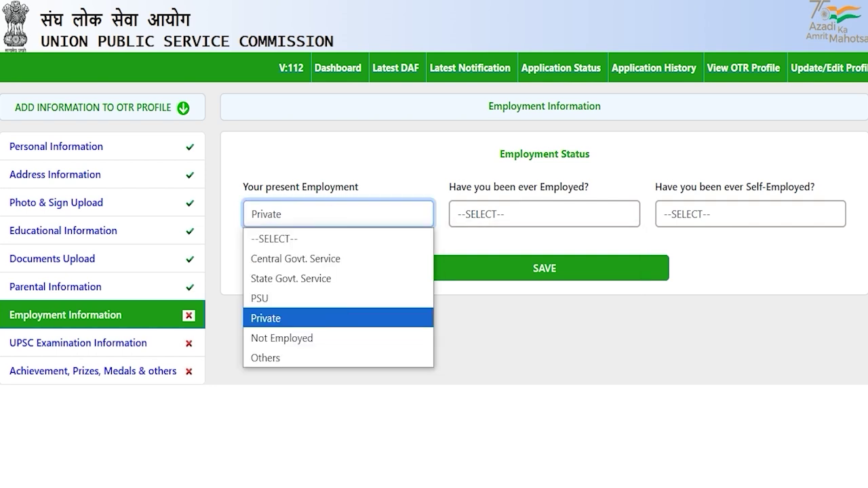
{"action": "left_click", "coordinate": [300, 338]}
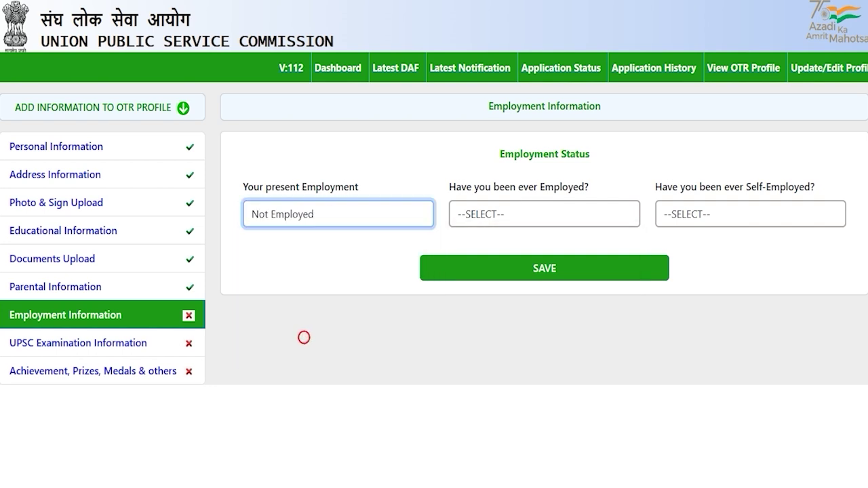
{"action": "left_click", "coordinate": [544, 267]}
{"action": "left_click", "coordinate": [497, 214]}
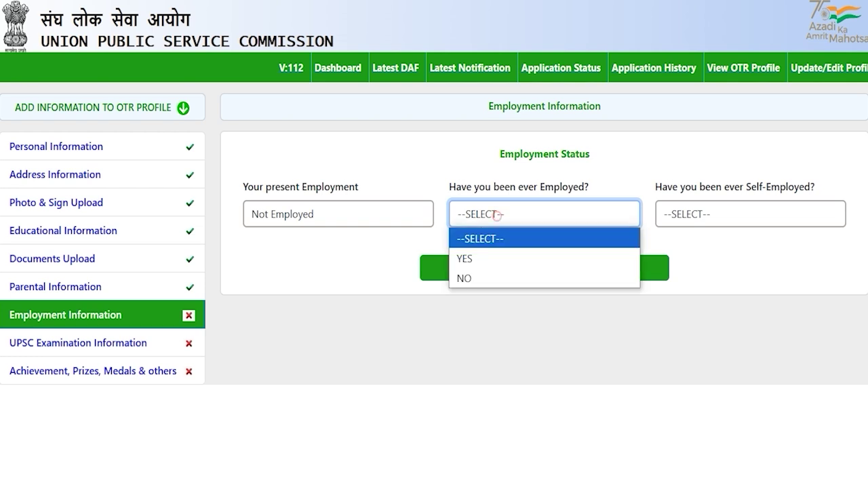
{"action": "left_click", "coordinate": [476, 278]}
{"action": "left_click", "coordinate": [707, 214]}
{"action": "left_click", "coordinate": [678, 278]}
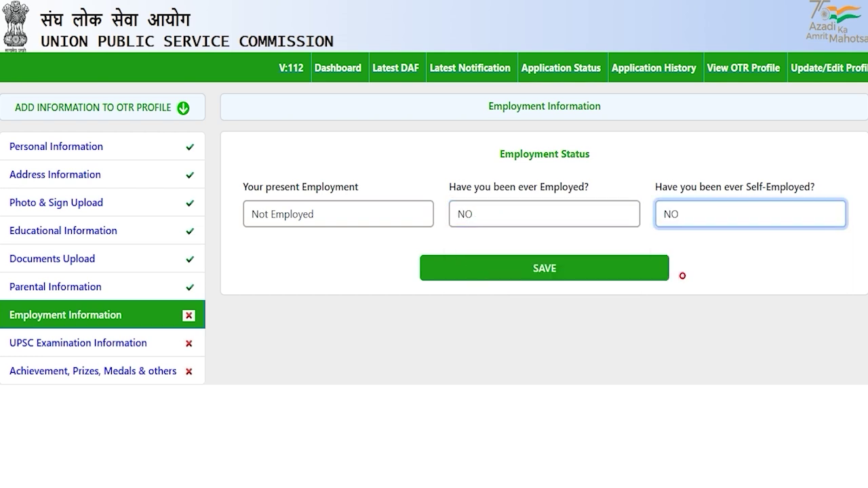
{"action": "left_click", "coordinate": [546, 269]}
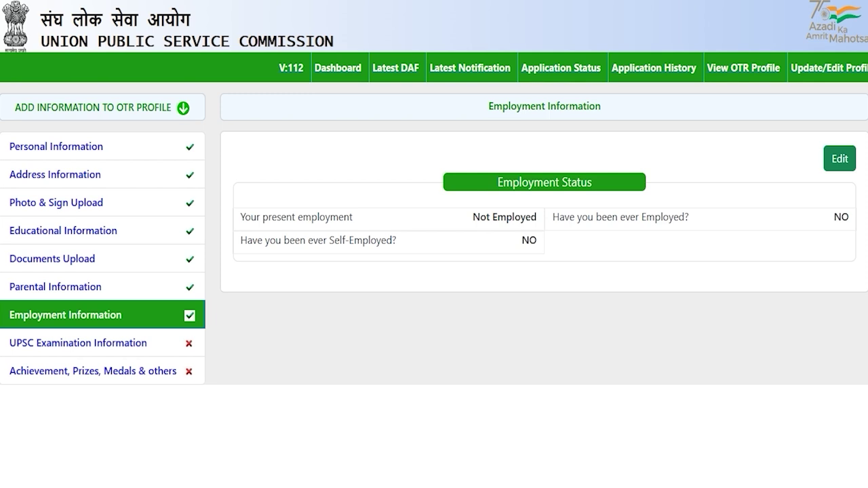
{"action": "left_click", "coordinate": [116, 344]}
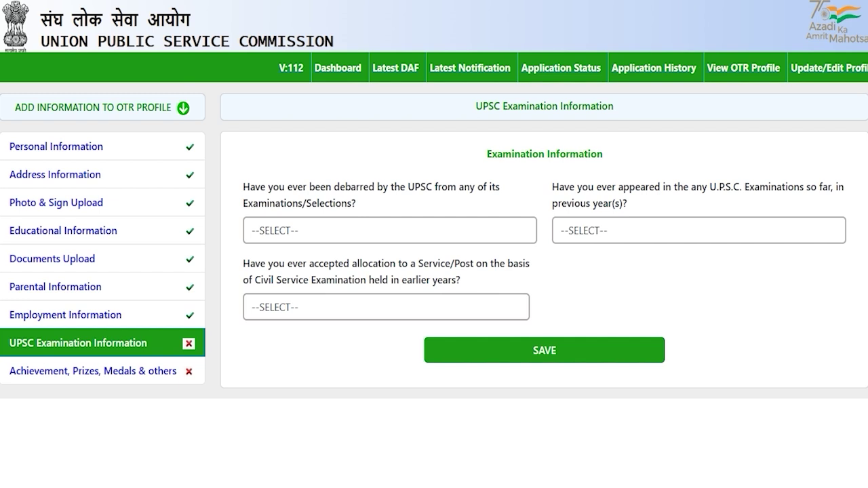
- Answer NO to debarment and to earlier UPSC attempts, correcting initial YES choices
{"action": "left_click", "coordinate": [306, 233]}
{"action": "left_click", "coordinate": [290, 272]}
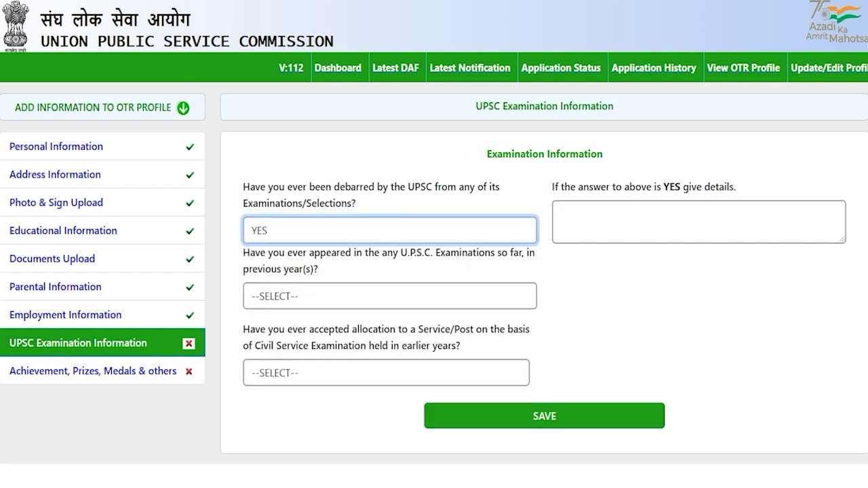
{"action": "left_click", "coordinate": [330, 231]}
{"action": "left_click", "coordinate": [263, 293]}
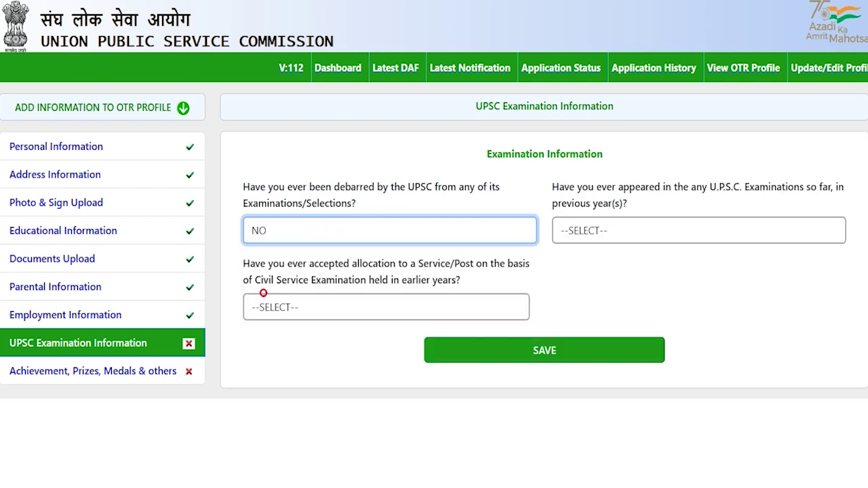
{"action": "left_click", "coordinate": [601, 274]}
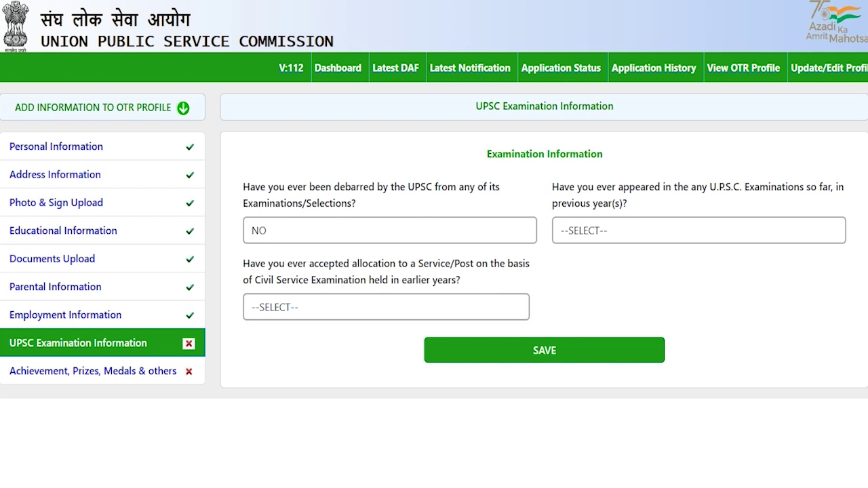
{"action": "left_click_drag", "start_coordinate": [595, 187], "coordinate": [623, 187]}
{"action": "left_click", "coordinate": [616, 231]}
{"action": "left_click", "coordinate": [596, 274]}
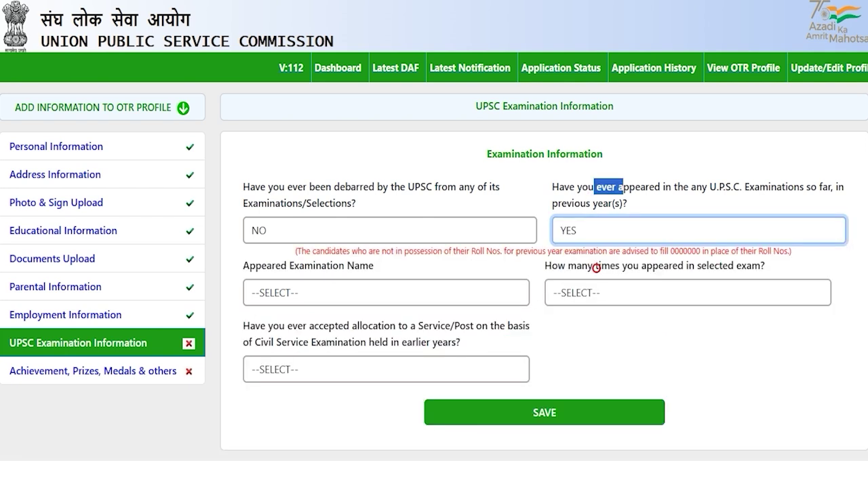
{"action": "left_click", "coordinate": [600, 230]}
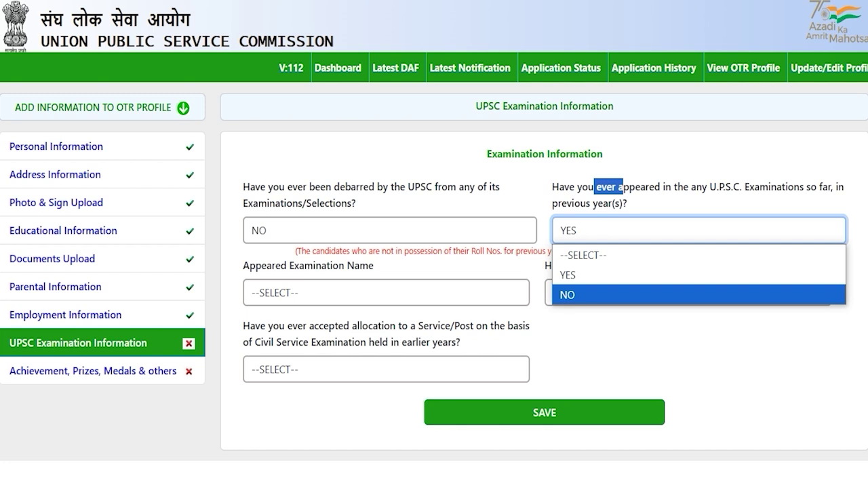
{"action": "left_click", "coordinate": [571, 294]}
{"action": "key", "text": "Tab"}
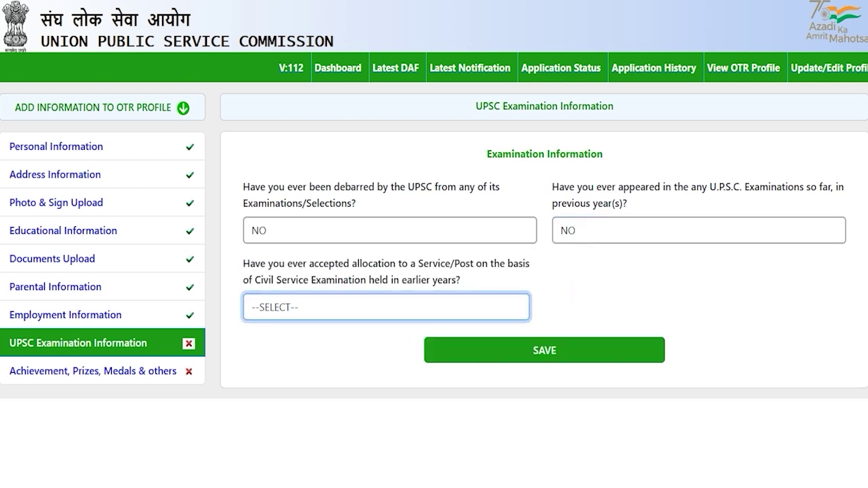
- Answer NO to prior service allocation and save the examination information
{"action": "left_click_drag", "start_coordinate": [272, 279], "coordinate": [348, 280]}
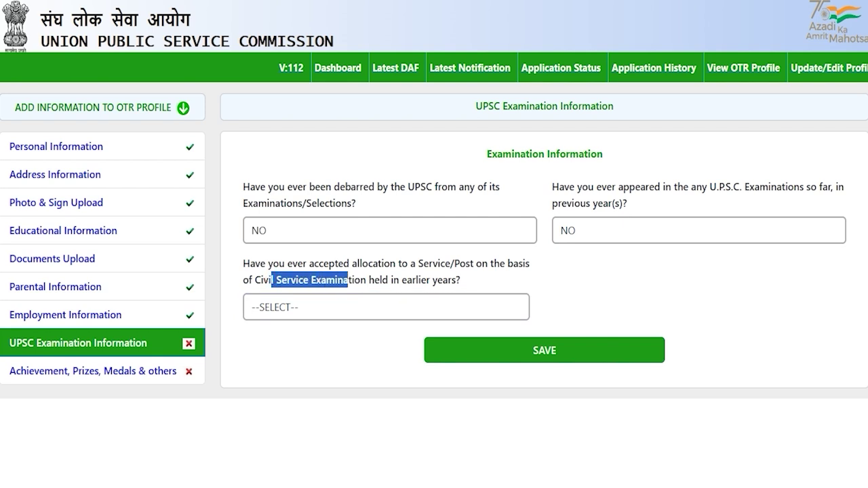
{"action": "left_click", "coordinate": [332, 306]}
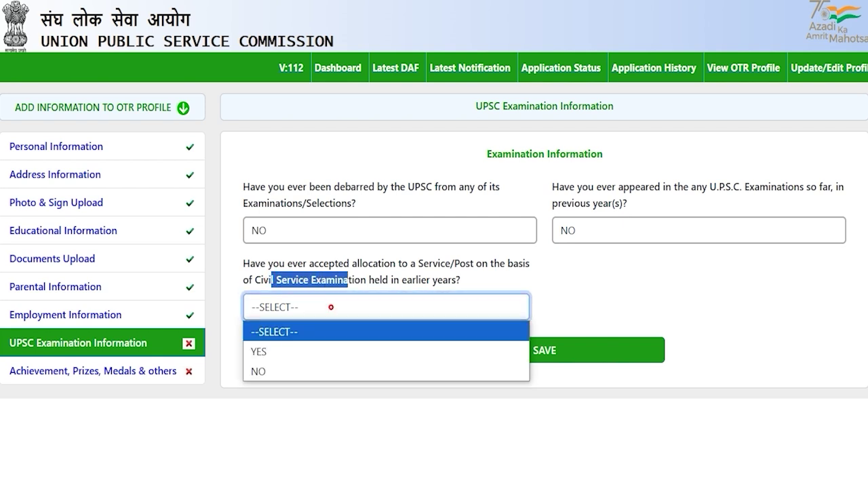
{"action": "left_click", "coordinate": [302, 349]}
{"action": "left_click", "coordinate": [347, 306]}
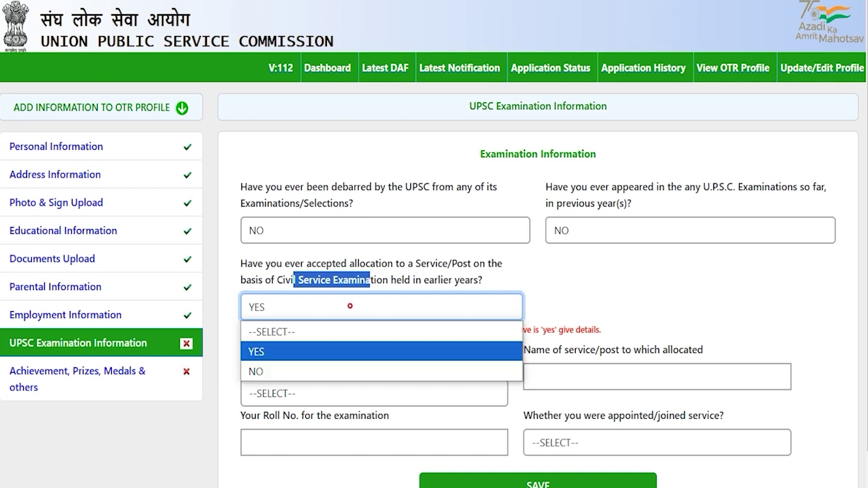
{"action": "left_click", "coordinate": [291, 366]}
{"action": "left_click", "coordinate": [339, 356]}
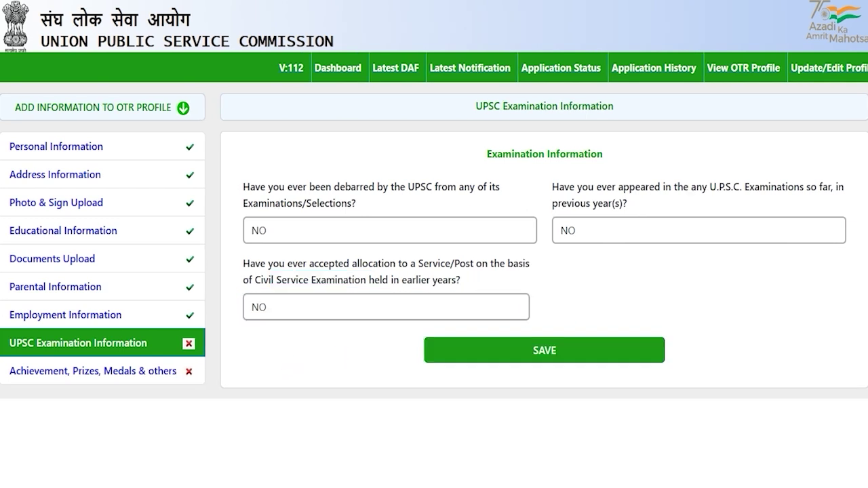
{"action": "left_click", "coordinate": [548, 352]}
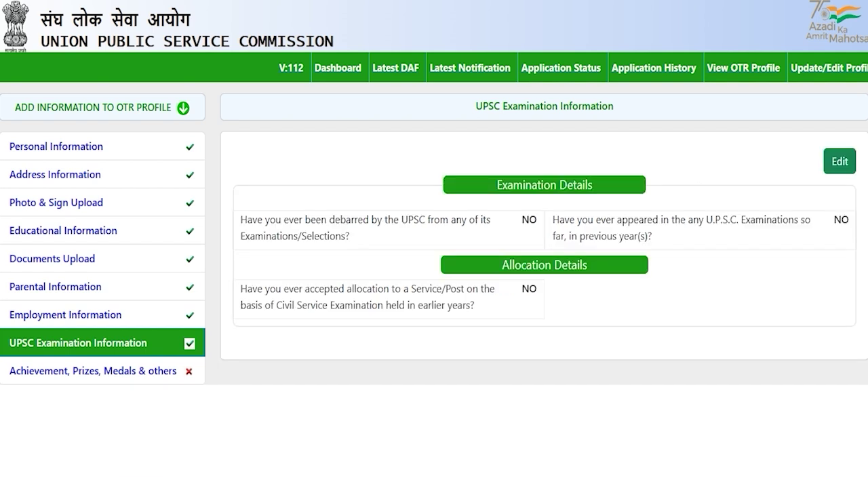
{"action": "left_click", "coordinate": [132, 371]}
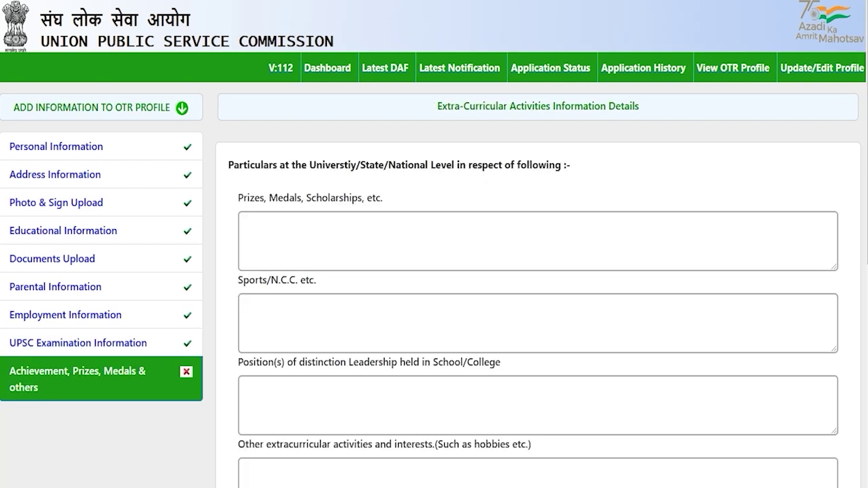
- Go through the prizes, Sports/N.C.C., leadership and other extracurricular activity boxes
{"action": "scroll", "coordinate": [434, 271], "scroll_direction": "down", "scroll_amount": 3}
{"action": "scroll", "coordinate": [434, 272], "scroll_direction": "up", "scroll_amount": 3}
{"action": "left_click_drag", "start_coordinate": [321, 165], "coordinate": [488, 164]}
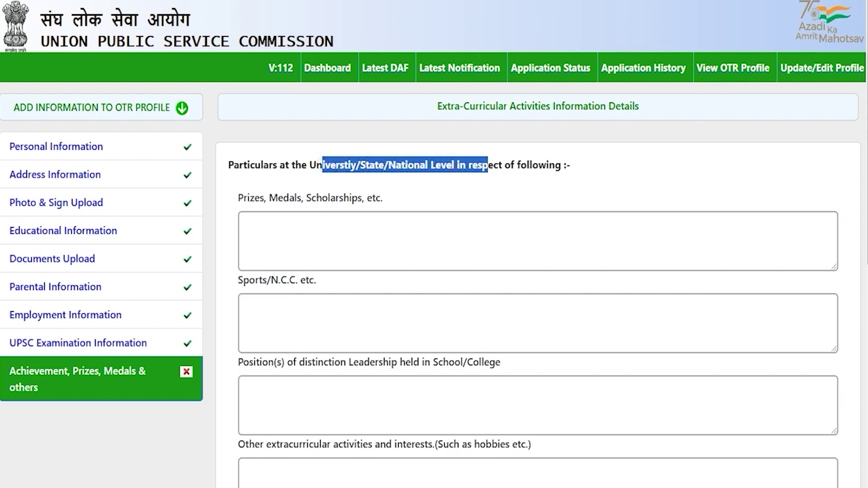
{"action": "left_click", "coordinate": [308, 223]}
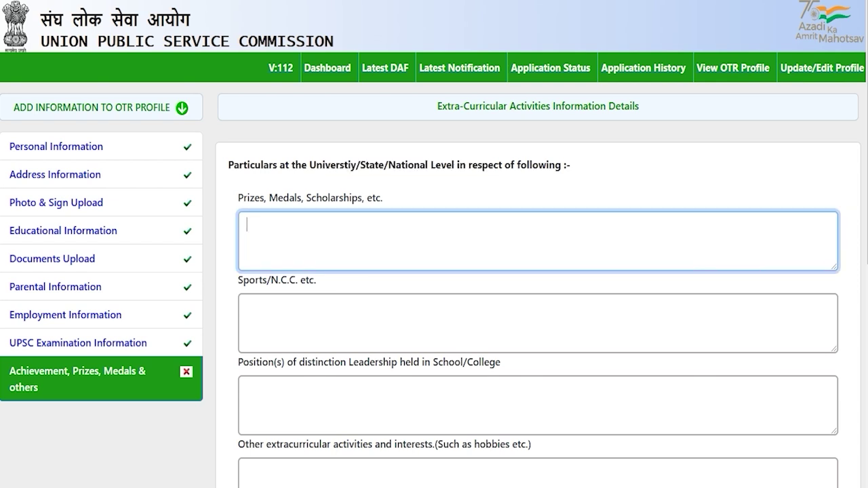
{"action": "left_click", "coordinate": [284, 313]}
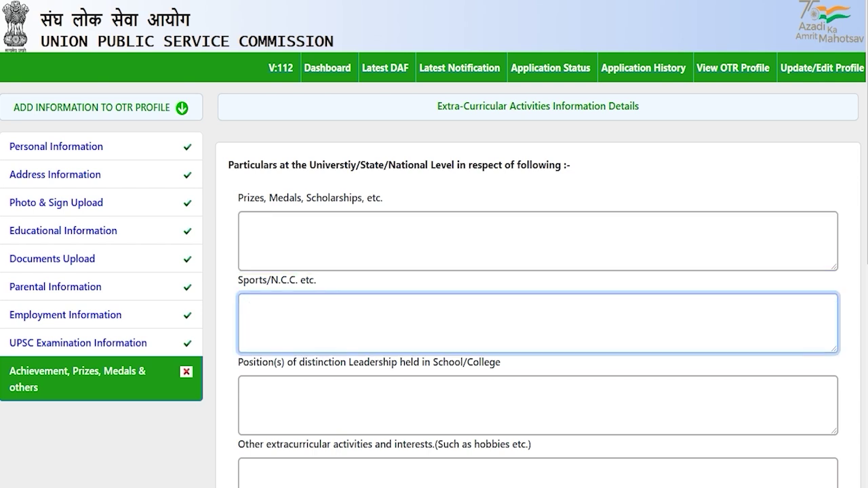
{"action": "scroll", "coordinate": [434, 272], "scroll_direction": "down", "scroll_amount": 2}
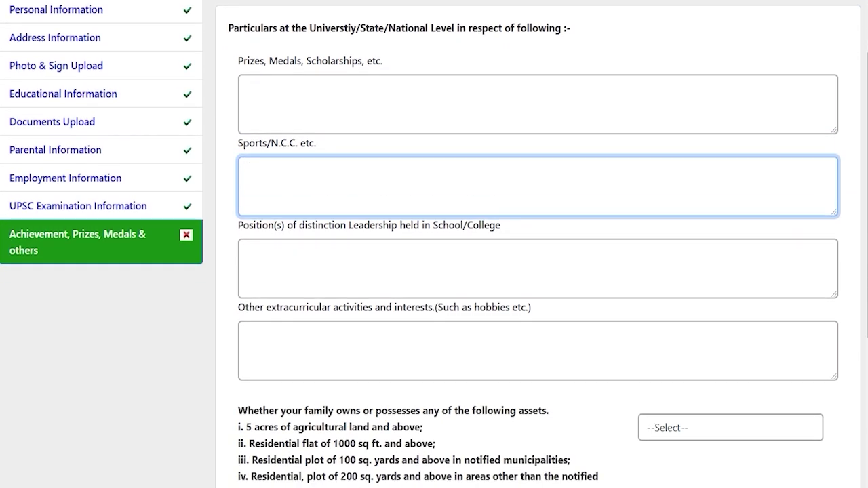
{"action": "left_click_drag", "start_coordinate": [254, 226], "coordinate": [469, 225]}
{"action": "left_click", "coordinate": [393, 279]}
{"action": "scroll", "coordinate": [394, 279], "scroll_direction": "down", "scroll_amount": 2}
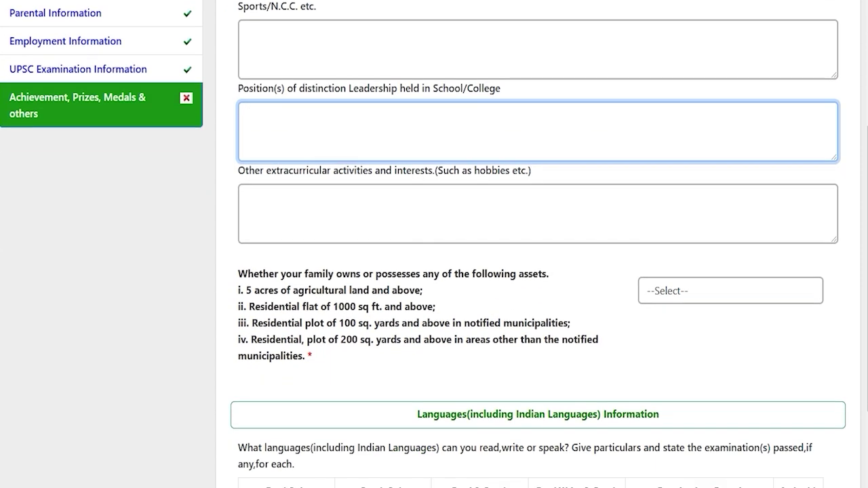
{"action": "left_click_drag", "start_coordinate": [273, 170], "coordinate": [531, 170]}
{"action": "left_click", "coordinate": [385, 217]}
{"action": "scroll", "coordinate": [385, 217], "scroll_direction": "down", "scroll_amount": 2}
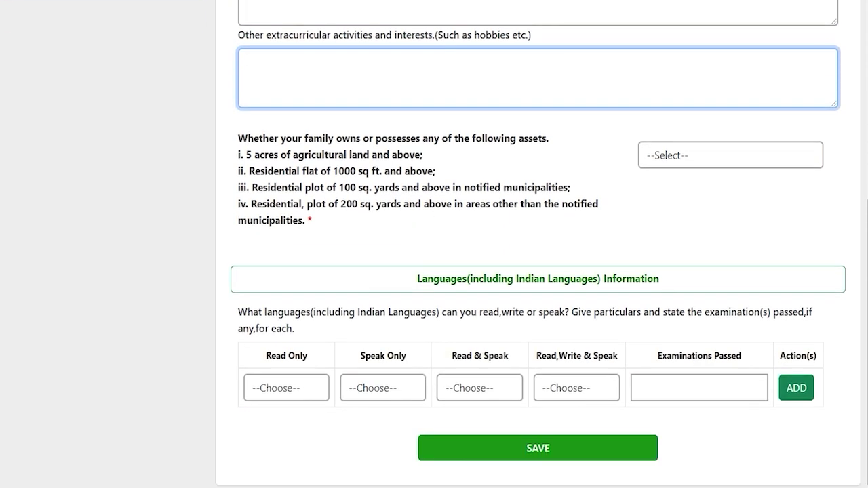
{"action": "scroll", "coordinate": [434, 244], "scroll_direction": "up", "scroll_amount": 1}
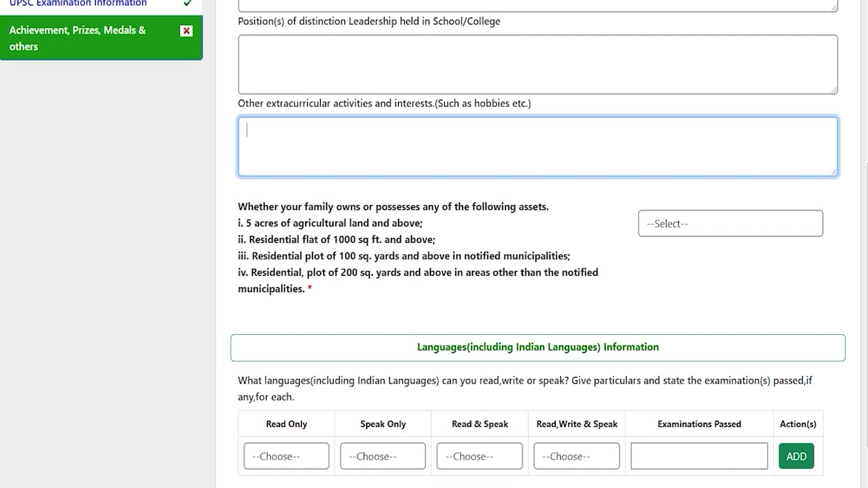
{"action": "scroll", "coordinate": [434, 244], "scroll_direction": "up", "scroll_amount": 3}
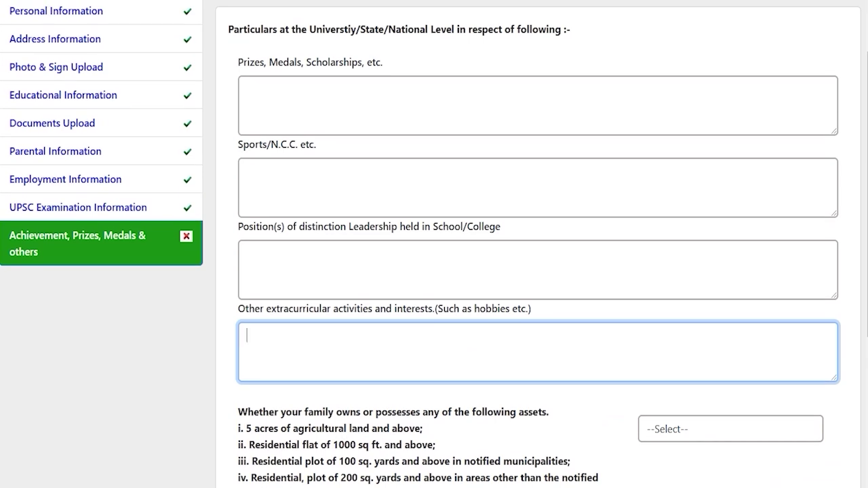
{"action": "scroll", "coordinate": [434, 244], "scroll_direction": "up", "scroll_amount": 2}
- Answer NO to the family-assets question on agricultural land, flats and plots
{"action": "key", "text": "Tab"}
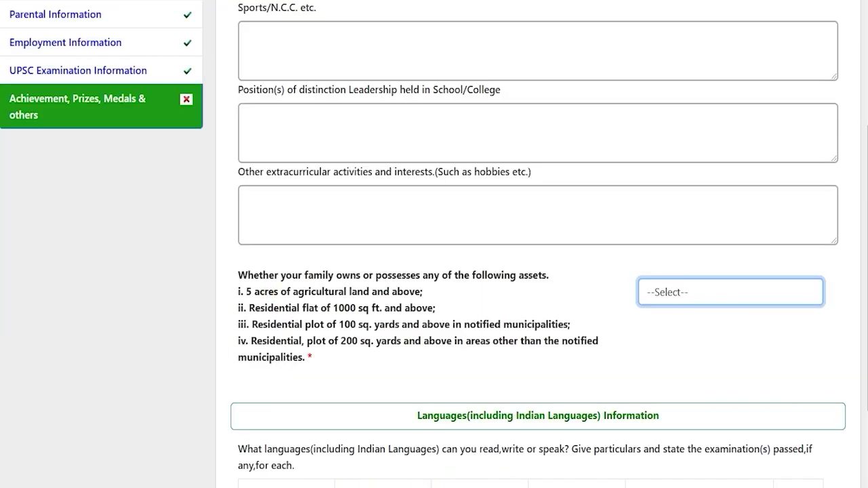
{"action": "left_click_drag", "start_coordinate": [264, 292], "coordinate": [357, 293]}
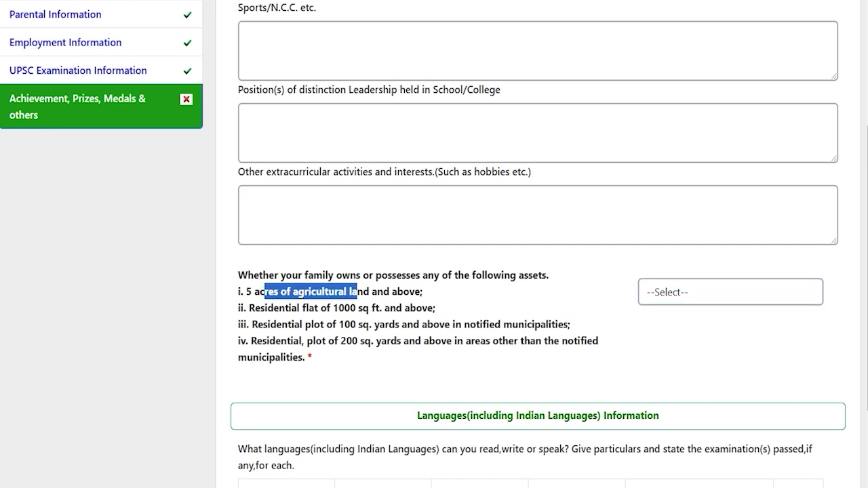
{"action": "left_click_drag", "start_coordinate": [278, 308], "coordinate": [389, 308]}
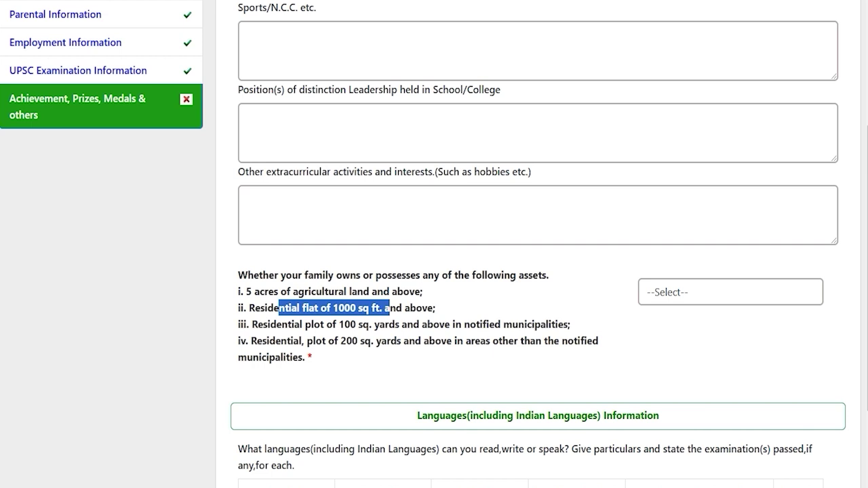
{"action": "left_click_drag", "start_coordinate": [288, 325], "coordinate": [432, 324]}
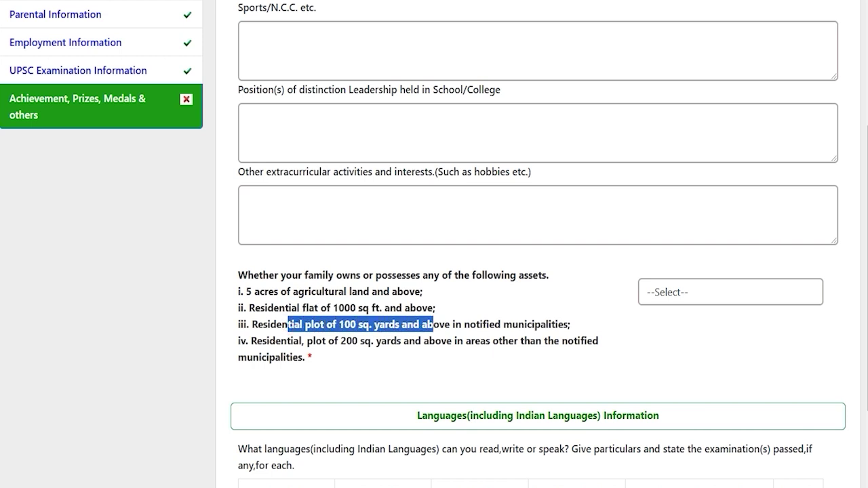
{"action": "left_click_drag", "start_coordinate": [275, 341], "coordinate": [447, 340]}
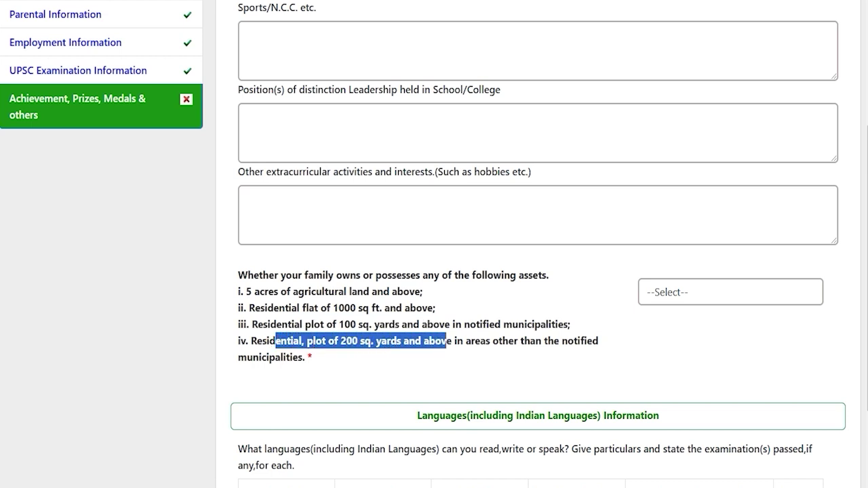
{"action": "left_click", "coordinate": [665, 292]}
{"action": "key", "text": "Down"}
{"action": "key", "text": "Down"}
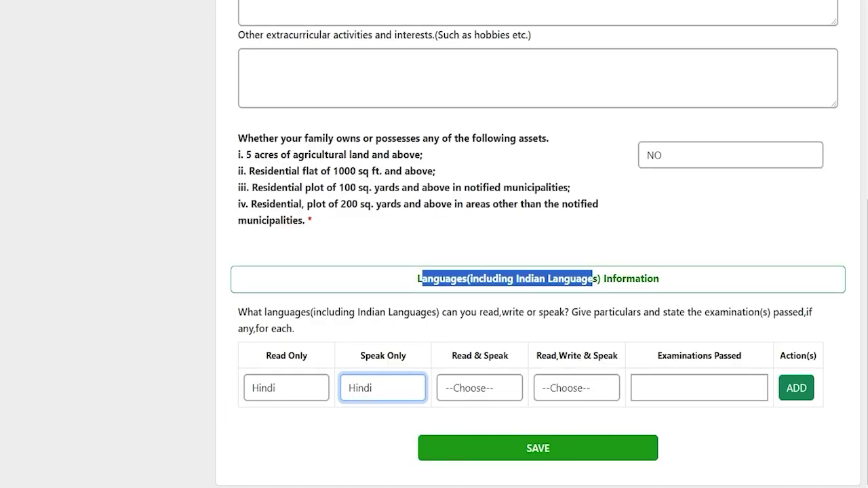
{"action": "left_click", "coordinate": [468, 279]}
{"action": "left_click_drag", "start_coordinate": [422, 279], "coordinate": [659, 279]}
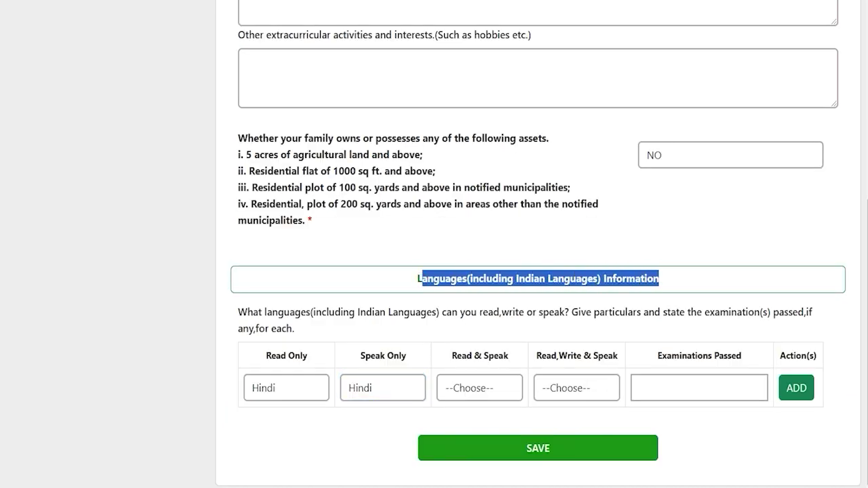
- Add a Hindi language entry for all three language levels with 12th as exam passed
{"action": "left_click", "coordinate": [305, 381]}
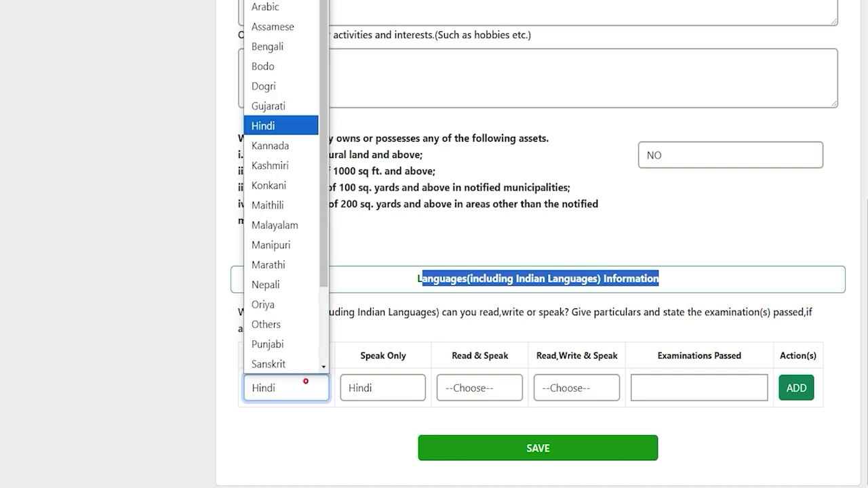
{"action": "left_click", "coordinate": [306, 381]}
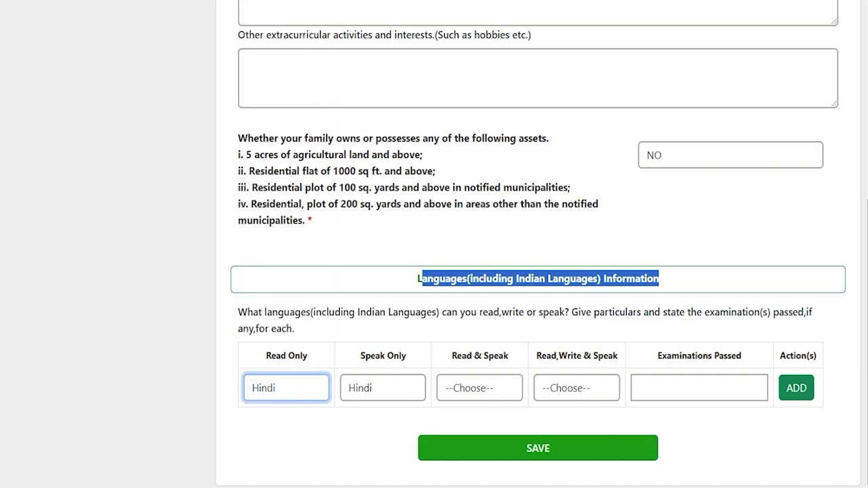
{"action": "left_click", "coordinate": [484, 387]}
{"action": "left_click", "coordinate": [571, 388]}
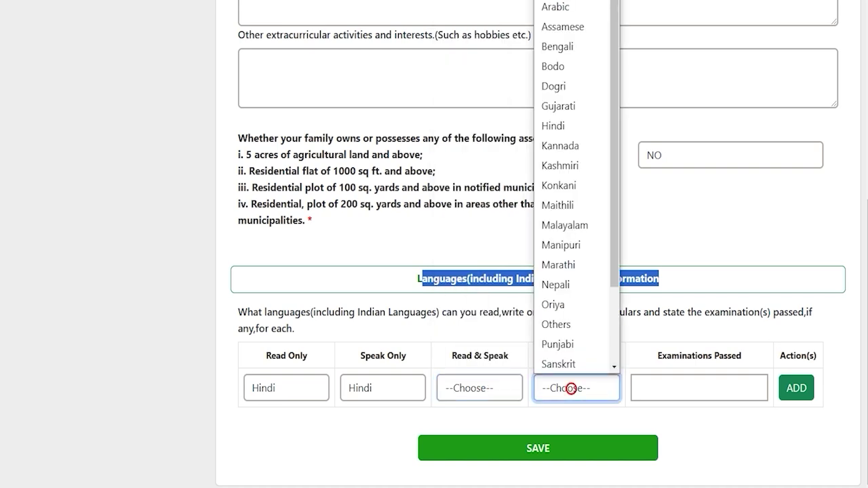
{"action": "left_click", "coordinate": [697, 387]}
{"action": "left_click", "coordinate": [683, 387]}
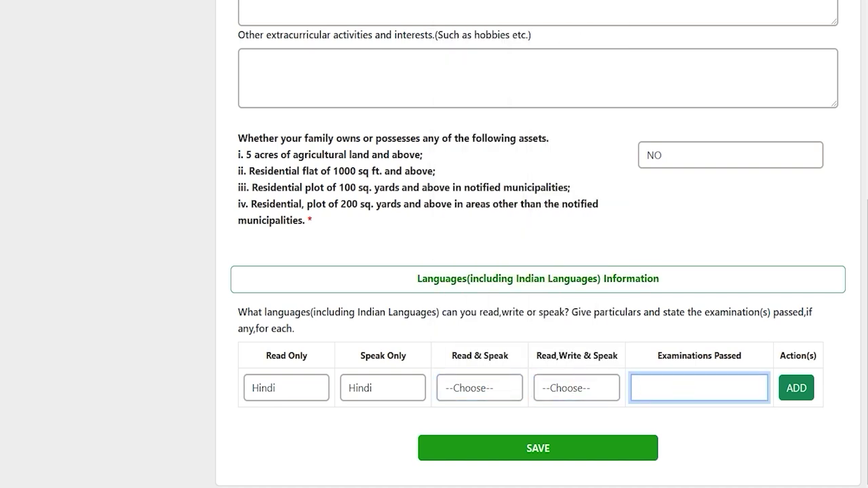
{"action": "type", "text": "12th"}
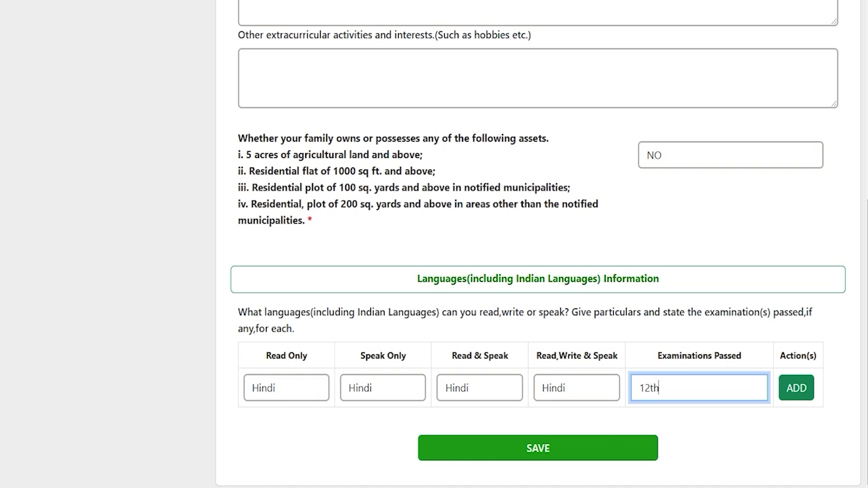
{"action": "left_click", "coordinate": [796, 387]}
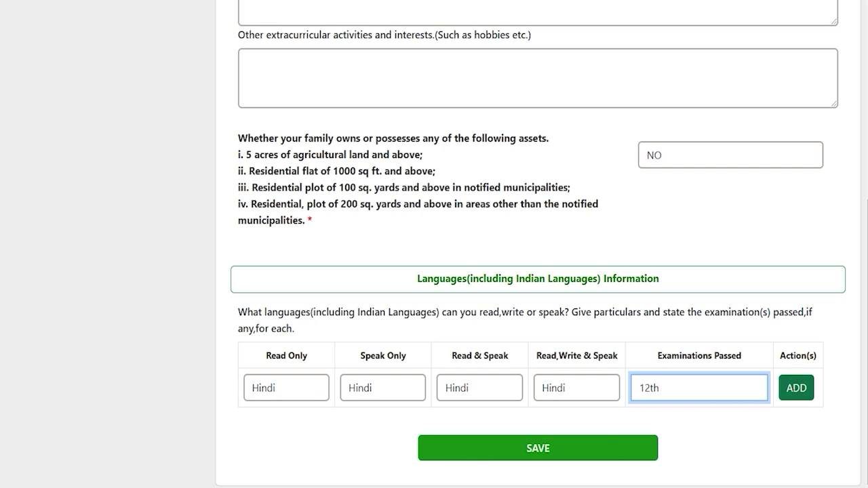
{"action": "left_click", "coordinate": [278, 428]}
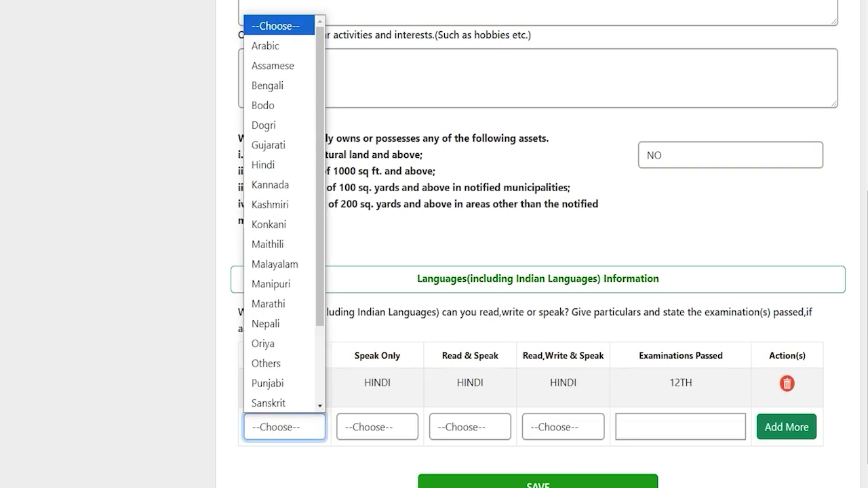
{"action": "left_click", "coordinate": [738, 470]}
{"action": "scroll", "coordinate": [739, 471], "scroll_direction": "down", "scroll_amount": 1}
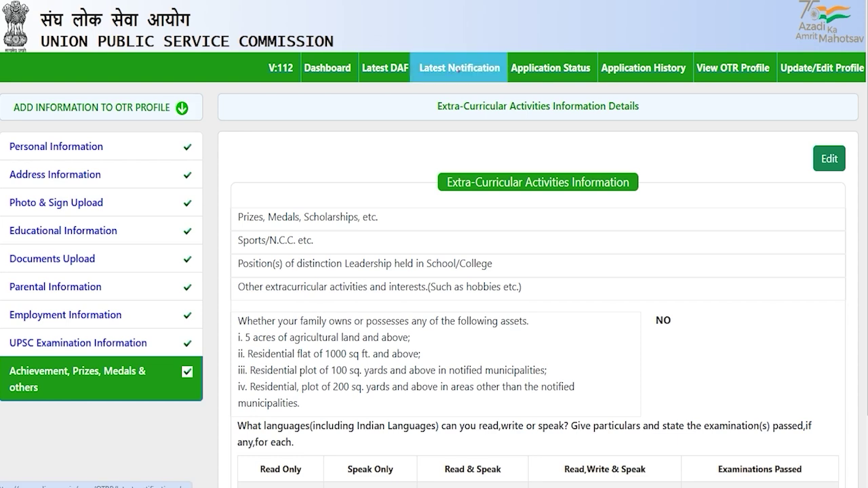
- Open Latest Notification to view the exam list with Civil Services (Preliminary) 2025
{"action": "left_click", "coordinate": [459, 70]}
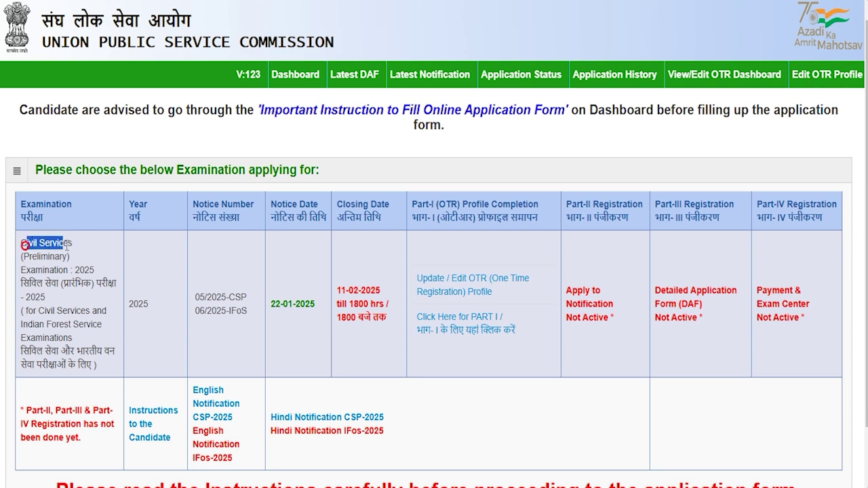
{"action": "left_click_drag", "start_coordinate": [58, 270], "coordinate": [32, 256]}
{"action": "left_click_drag", "start_coordinate": [43, 313], "coordinate": [69, 338]}
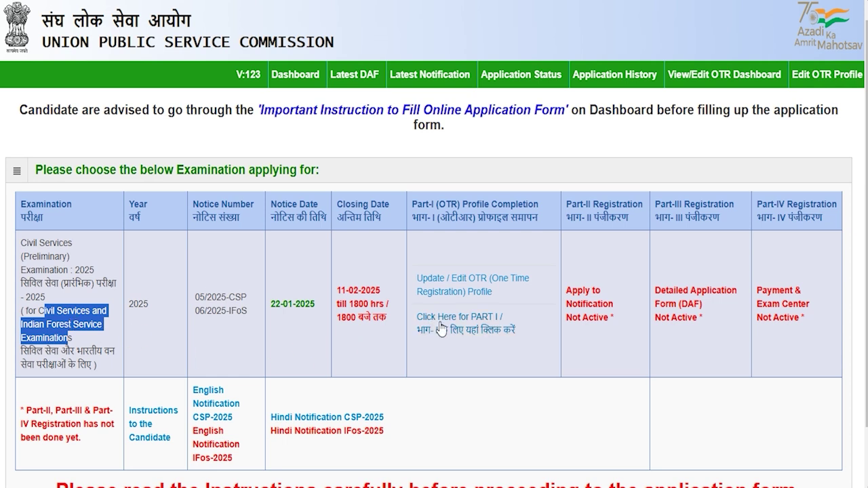
- Start Part I registration for Civil Services 2025 and confirm the instructions were read
{"action": "left_click", "coordinate": [487, 328]}
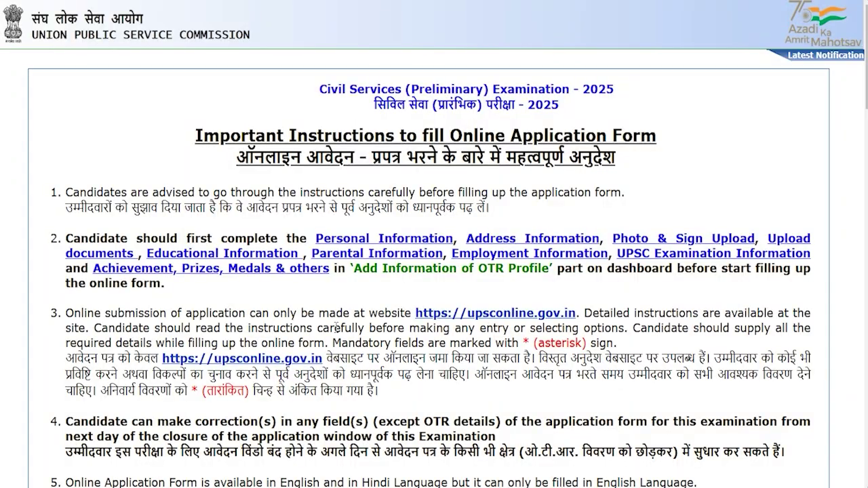
{"action": "scroll", "coordinate": [334, 328], "scroll_direction": "down", "scroll_amount": 3}
{"action": "scroll", "coordinate": [334, 328], "scroll_direction": "down", "scroll_amount": 15}
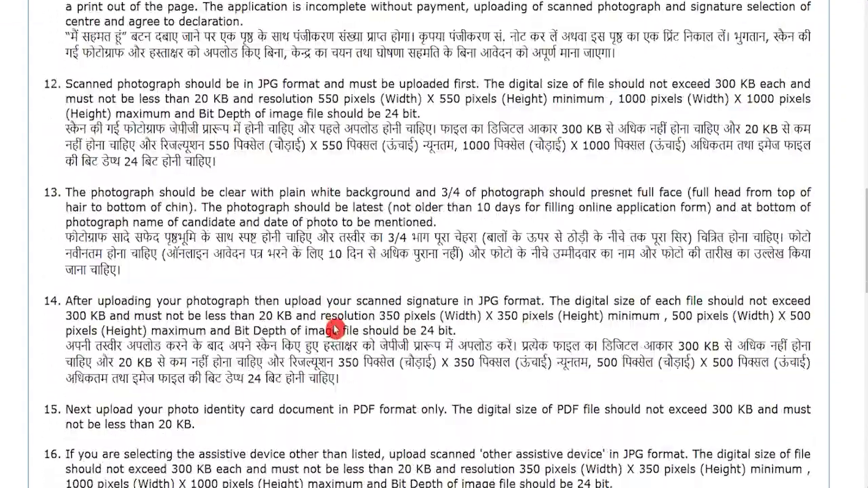
{"action": "scroll", "coordinate": [335, 325], "scroll_direction": "down", "scroll_amount": 3}
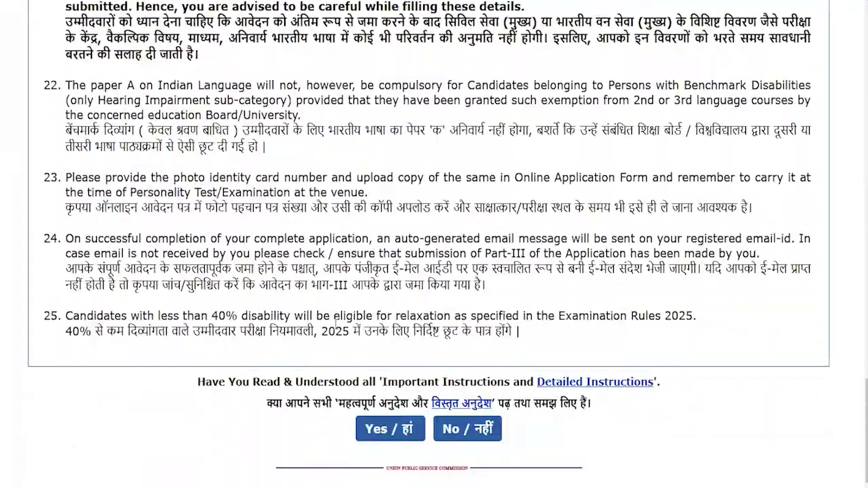
{"action": "left_click", "coordinate": [380, 430]}
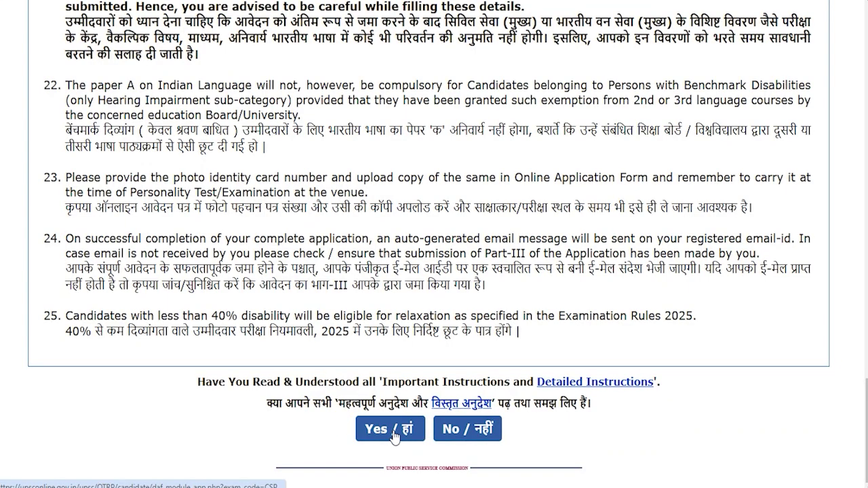
{"action": "key", "text": "Return"}
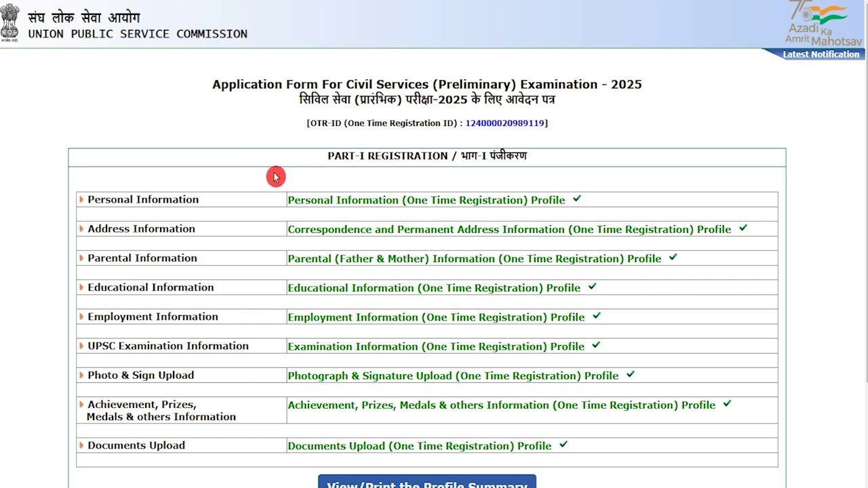
- Accept the declaration that the profile details are correct and agree
{"action": "scroll", "coordinate": [315, 305], "scroll_direction": "down", "scroll_amount": 2}
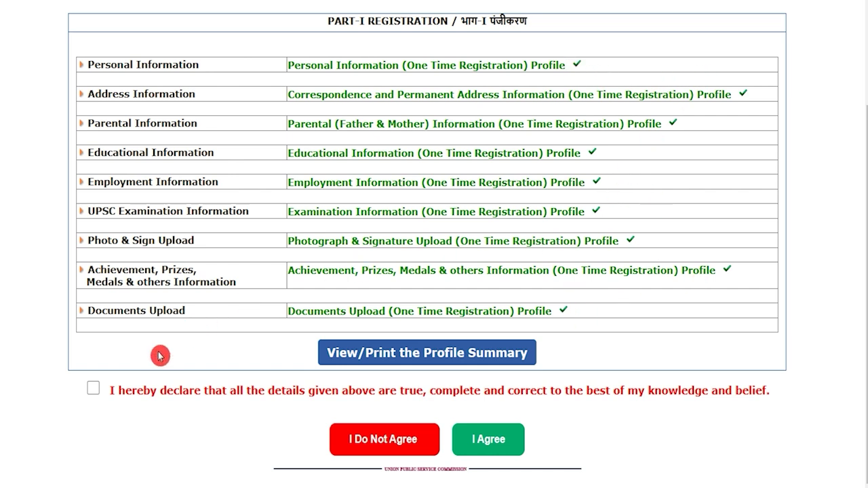
{"action": "left_click", "coordinate": [94, 390]}
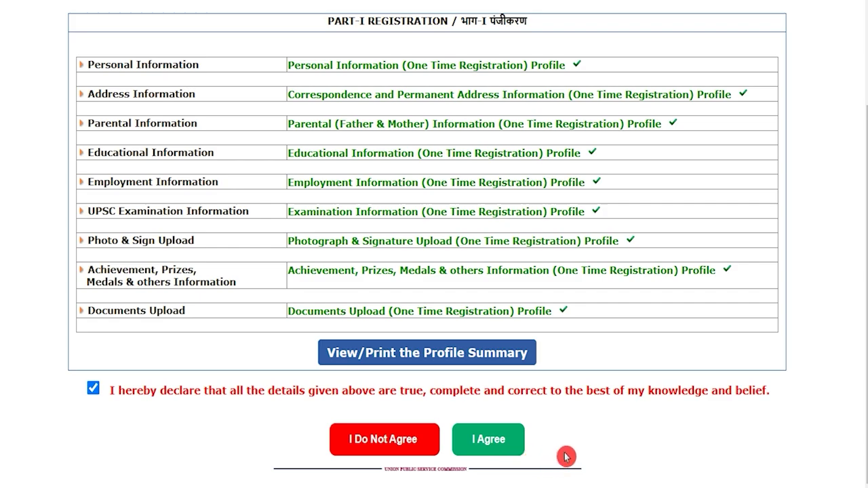
{"action": "left_click", "coordinate": [510, 449]}
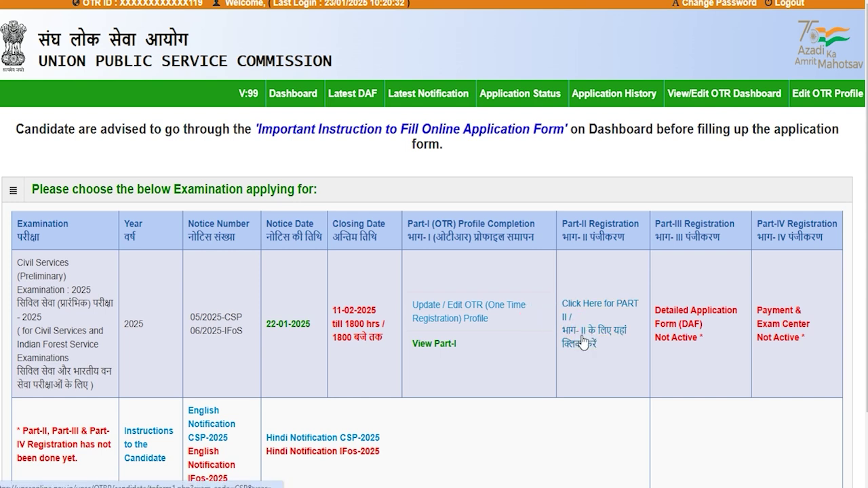
- In Part II, record an already-passed Animal Husbandry & Veterinary Science degree
{"action": "left_click", "coordinate": [596, 340]}
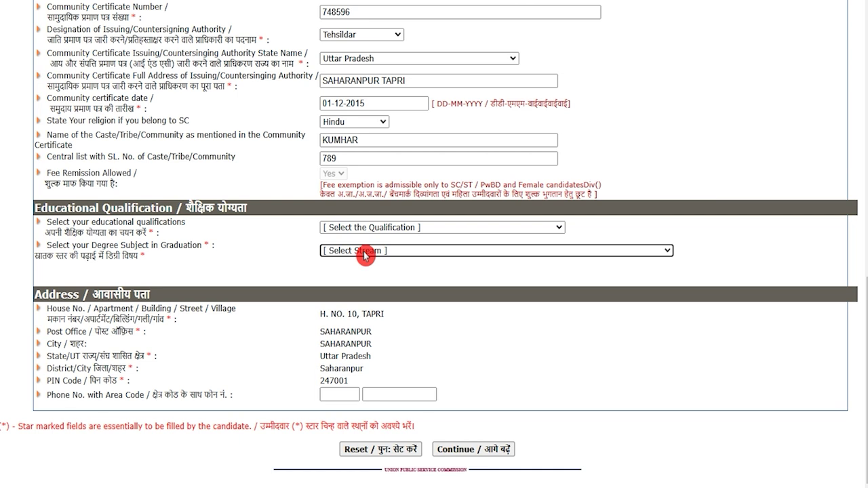
{"action": "left_click_drag", "start_coordinate": [42, 208], "coordinate": [155, 209]}
{"action": "left_click", "coordinate": [363, 233]}
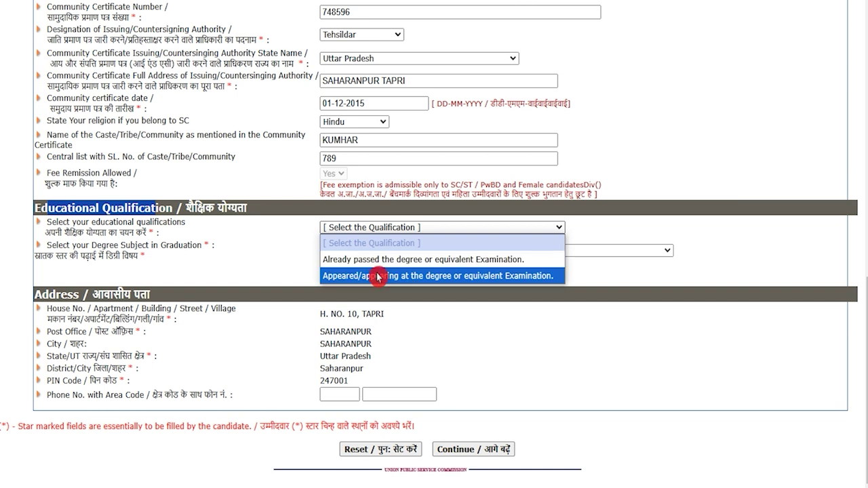
{"action": "left_click", "coordinate": [378, 259]}
{"action": "left_click", "coordinate": [378, 252]}
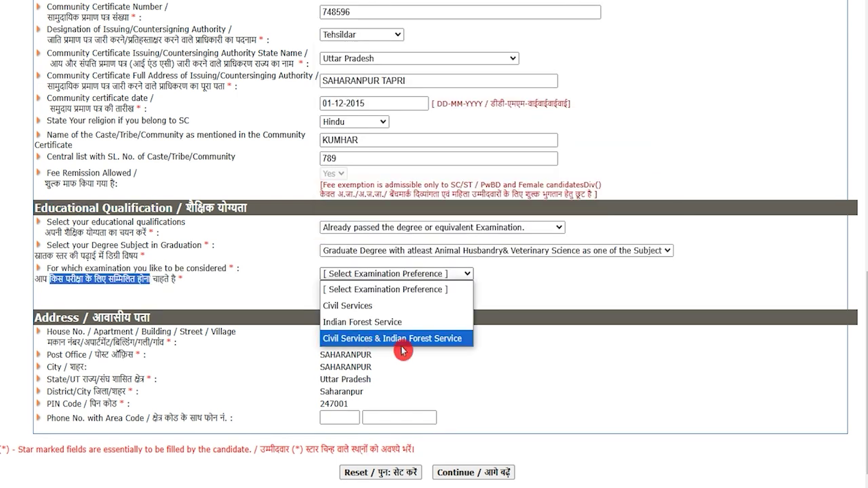
{"action": "left_click", "coordinate": [512, 366]}
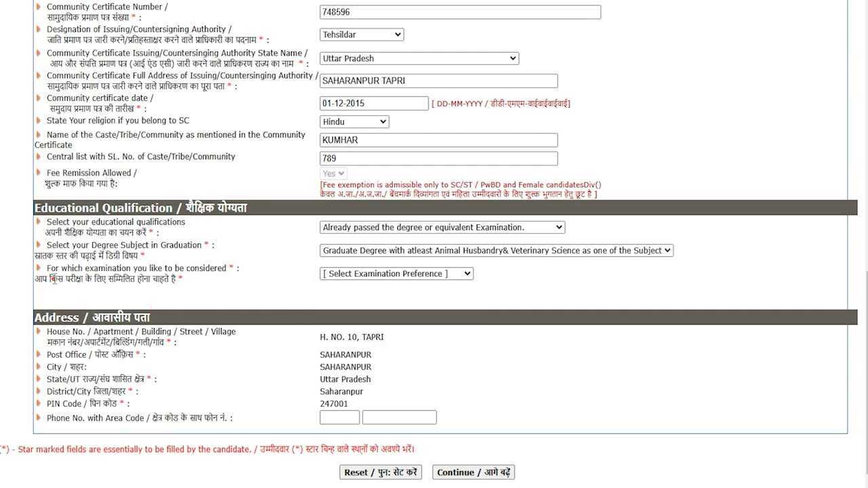
- Apply for Civil Services & Indian Forest Service and dismiss the unchangeable-details warning
{"action": "left_click_drag", "start_coordinate": [50, 279], "coordinate": [130, 280]}
{"action": "left_click", "coordinate": [345, 274]}
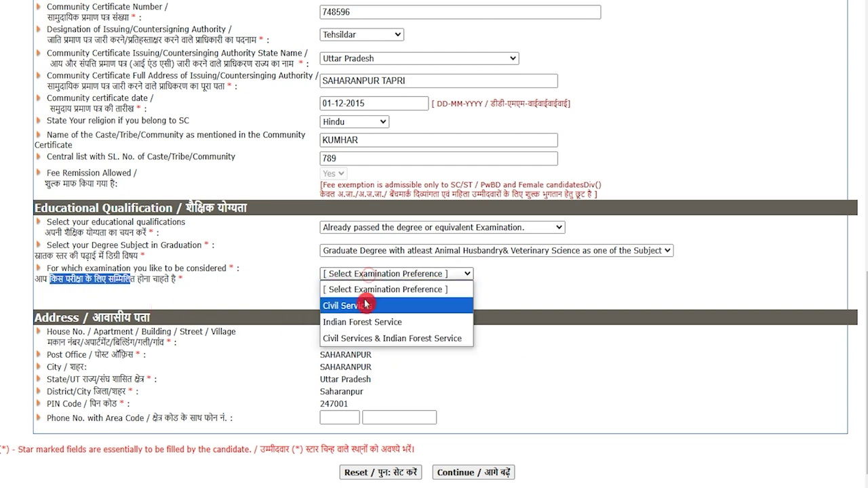
{"action": "left_click", "coordinate": [401, 341]}
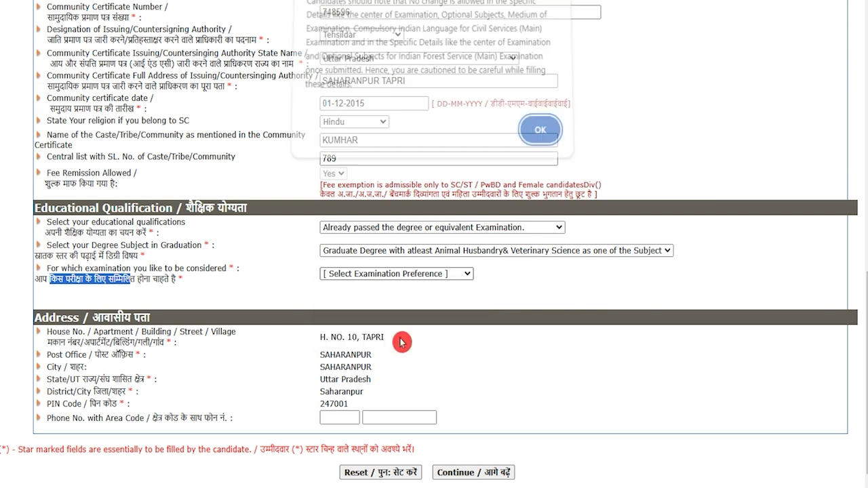
{"action": "left_click", "coordinate": [547, 137]}
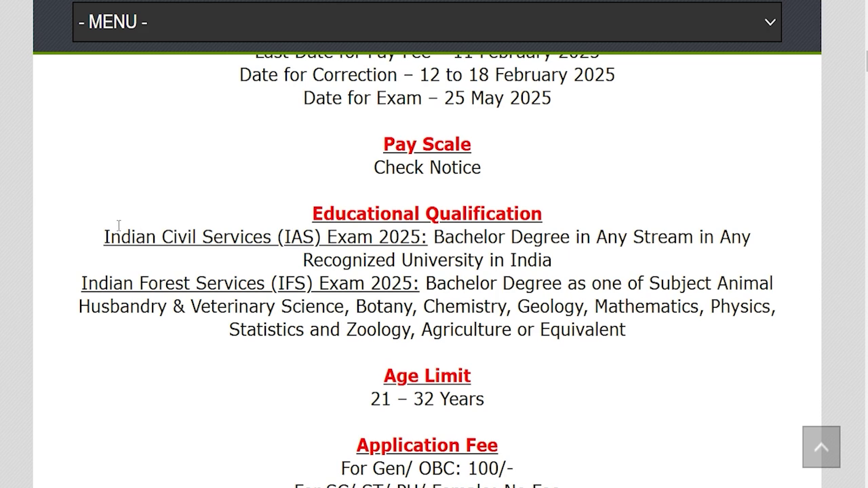
{"action": "left_click_drag", "start_coordinate": [112, 234], "coordinate": [564, 237]}
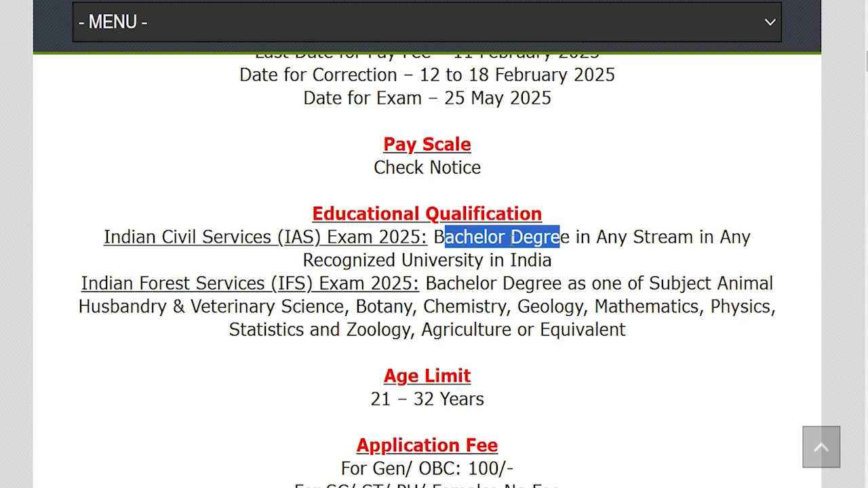
{"action": "left_click_drag", "start_coordinate": [341, 261], "coordinate": [399, 261]}
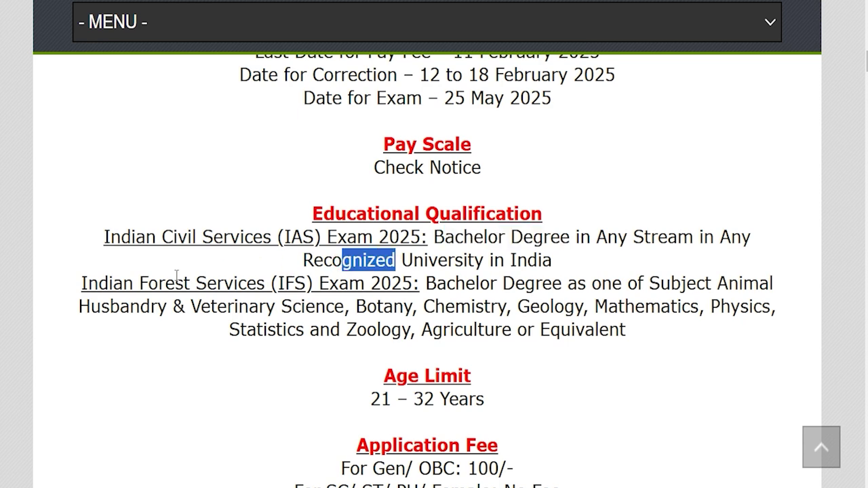
{"action": "left_click_drag", "start_coordinate": [113, 278], "coordinate": [555, 285]}
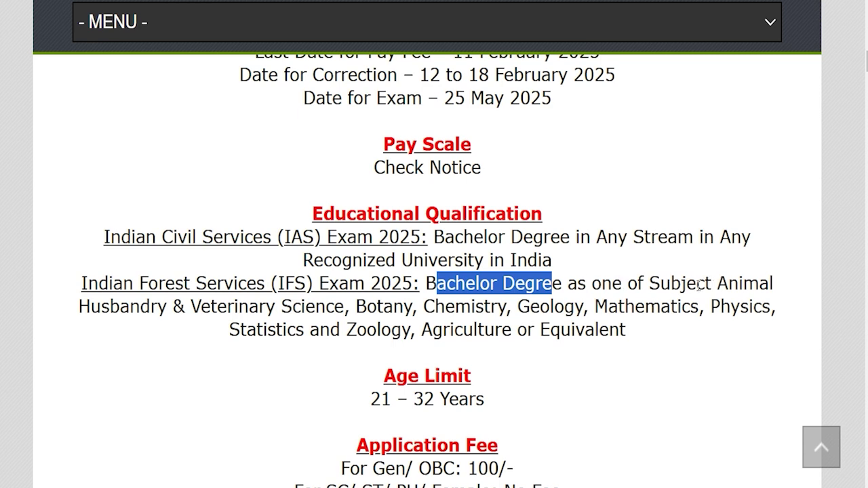
{"action": "left_click_drag", "start_coordinate": [136, 306], "coordinate": [238, 305]}
{"action": "left_click_drag", "start_coordinate": [366, 307], "coordinate": [545, 306]}
{"action": "left_click_drag", "start_coordinate": [624, 307], "coordinate": [661, 306]}
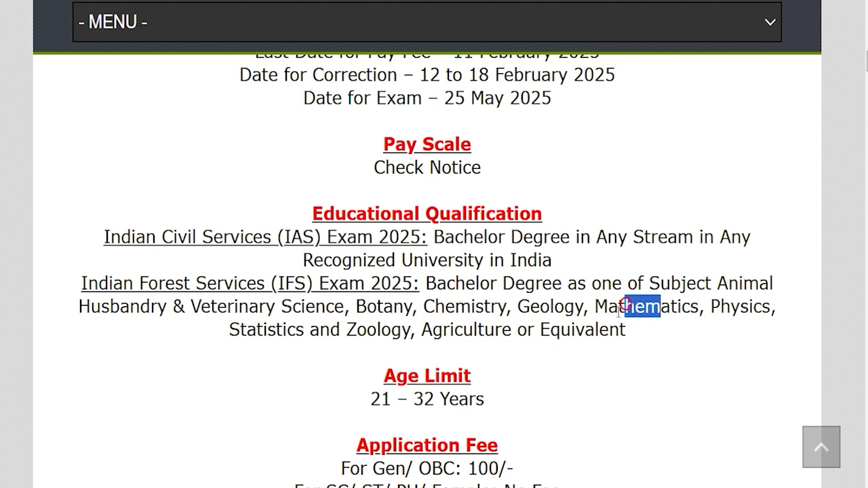
{"action": "left_click_drag", "start_coordinate": [284, 331], "coordinate": [346, 330]}
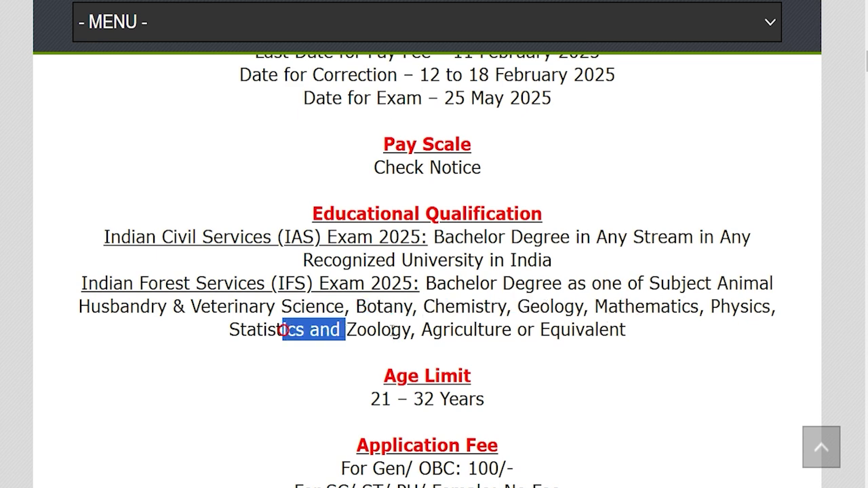
{"action": "left_click_drag", "start_coordinate": [432, 330], "coordinate": [564, 330]}
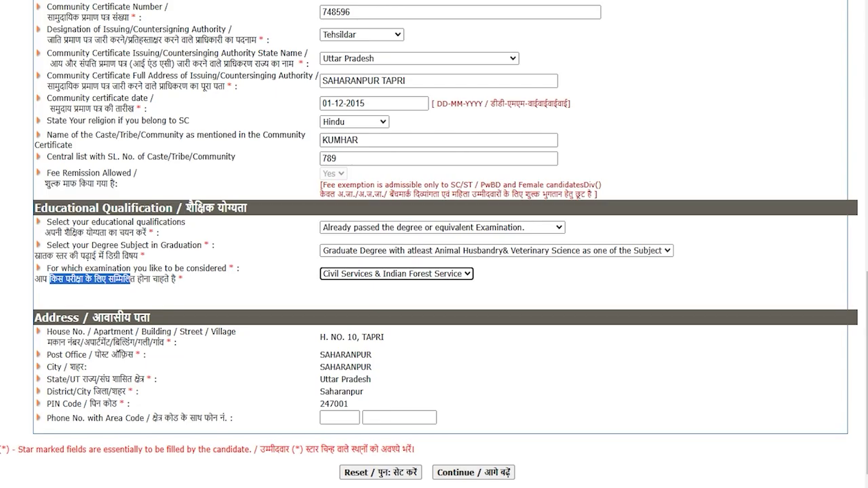
- Keep the Veterinary Science subject and both-services choice, then continue to Other Details
{"action": "left_click", "coordinate": [363, 254]}
{"action": "left_click", "coordinate": [363, 254]}
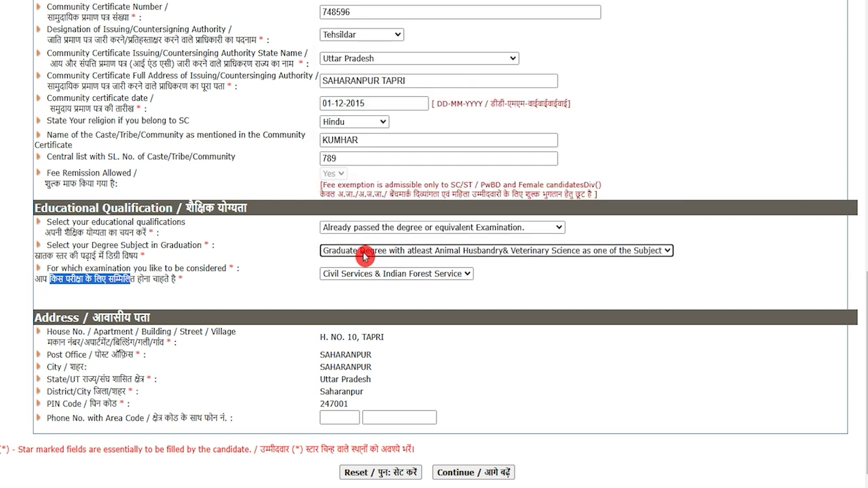
{"action": "left_click", "coordinate": [361, 278]}
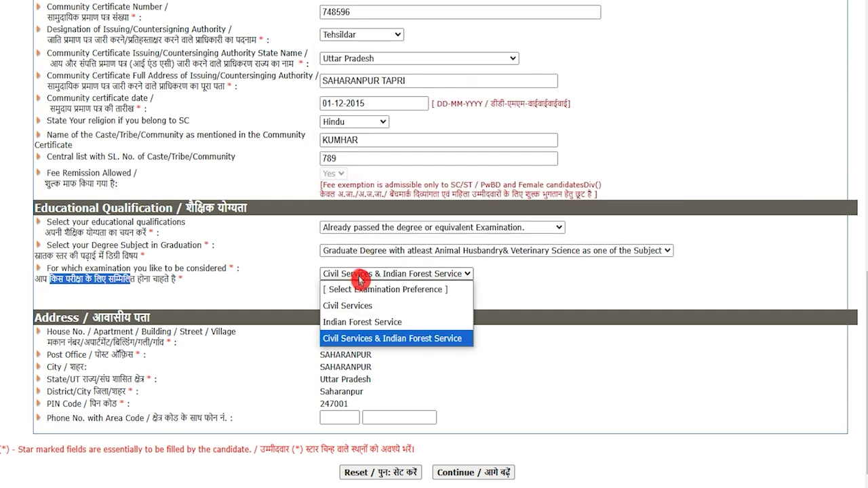
{"action": "left_click", "coordinate": [361, 280]}
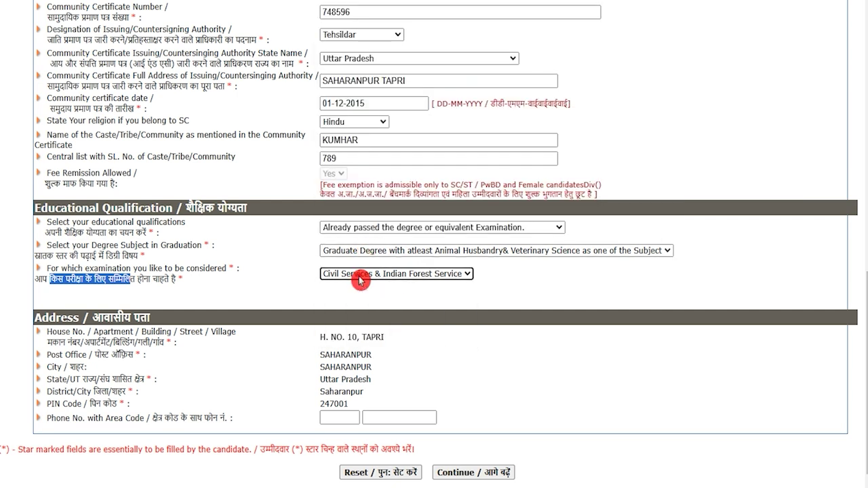
{"action": "left_click", "coordinate": [297, 296]}
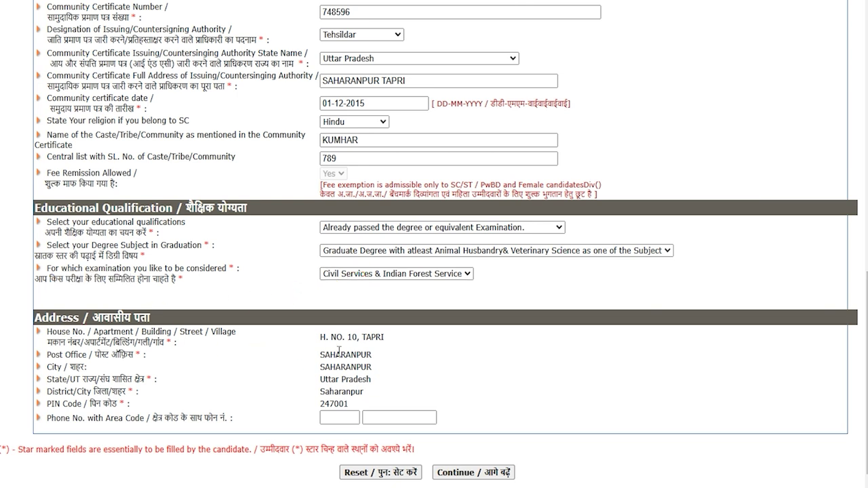
{"action": "scroll", "coordinate": [374, 448], "scroll_direction": "down", "scroll_amount": 1}
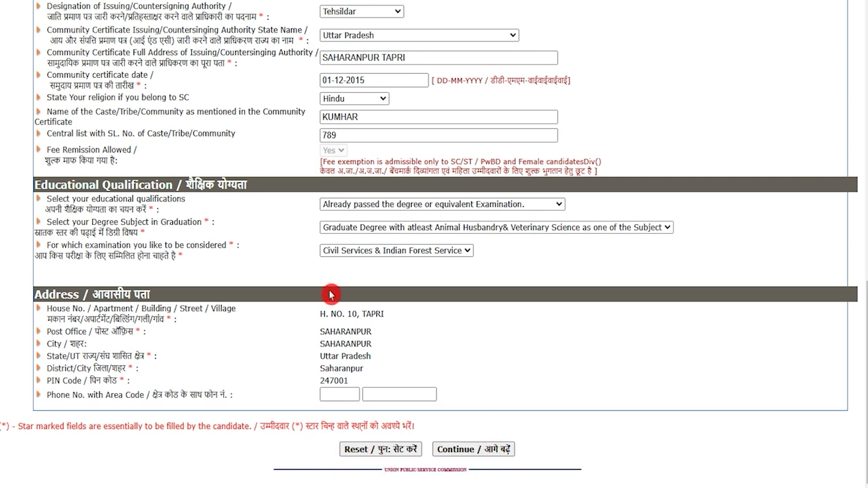
{"action": "left_click", "coordinate": [467, 451]}
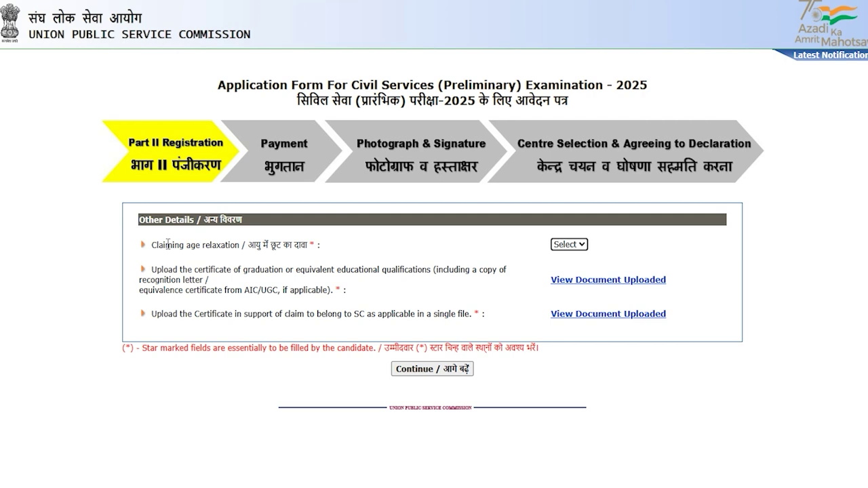
- Set age relaxation to No, review the certificate requirements, and continue
{"action": "left_click_drag", "start_coordinate": [168, 244], "coordinate": [210, 245]}
{"action": "left_click", "coordinate": [576, 243]}
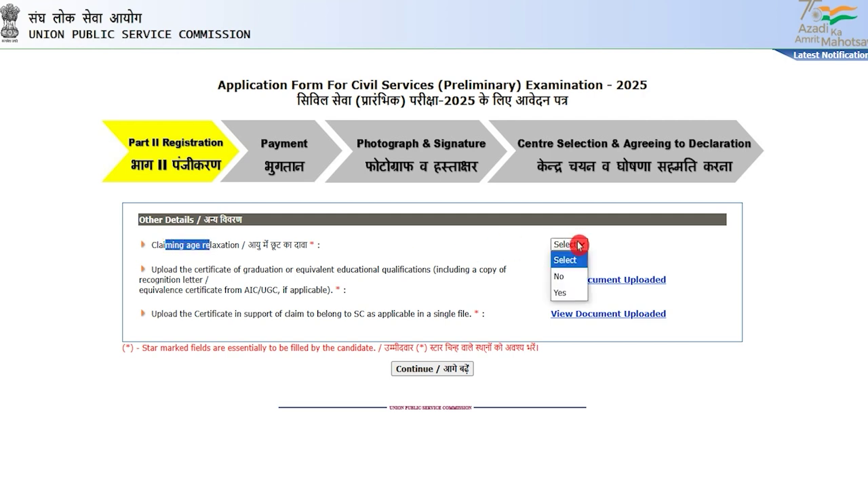
{"action": "left_click", "coordinate": [567, 277]}
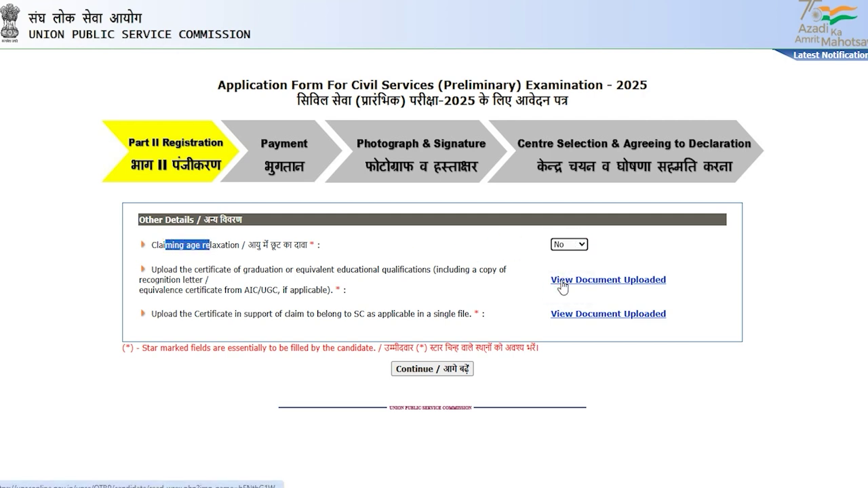
{"action": "left_click", "coordinate": [167, 267]}
{"action": "left_click_drag", "start_coordinate": [187, 269], "coordinate": [284, 270]}
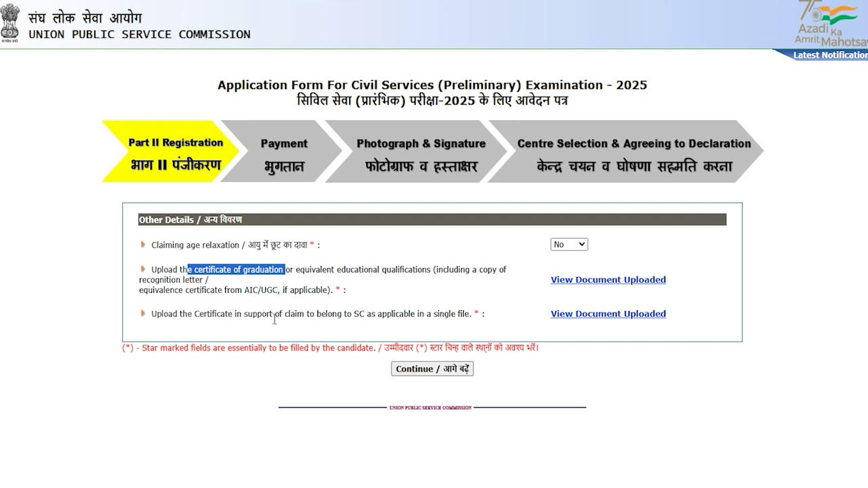
{"action": "left_click_drag", "start_coordinate": [204, 313], "coordinate": [321, 314]}
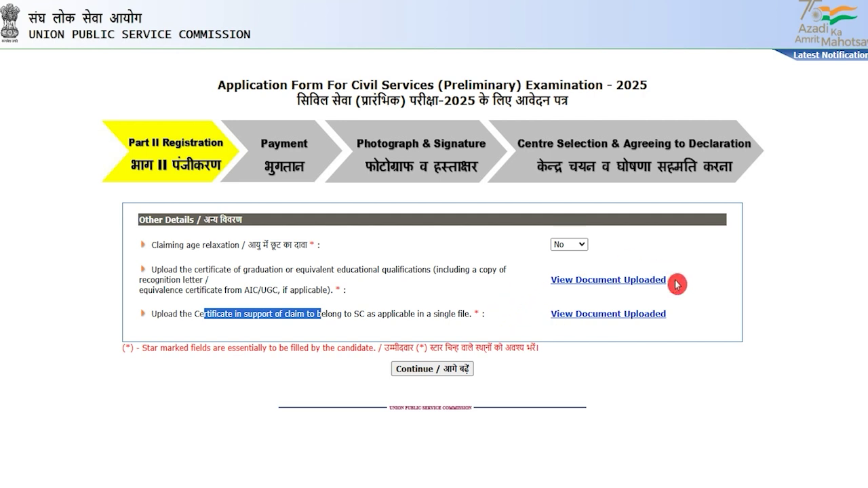
{"action": "left_click", "coordinate": [562, 385]}
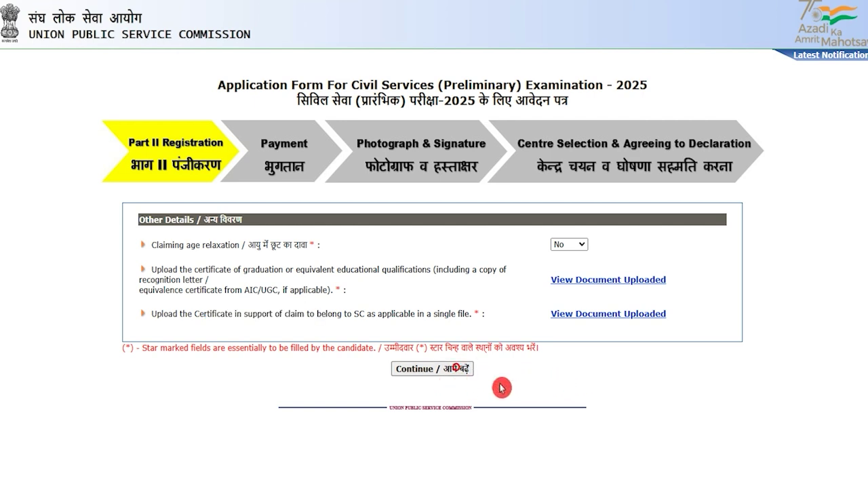
{"action": "left_click", "coordinate": [456, 378]}
{"action": "type", "text": "80"}
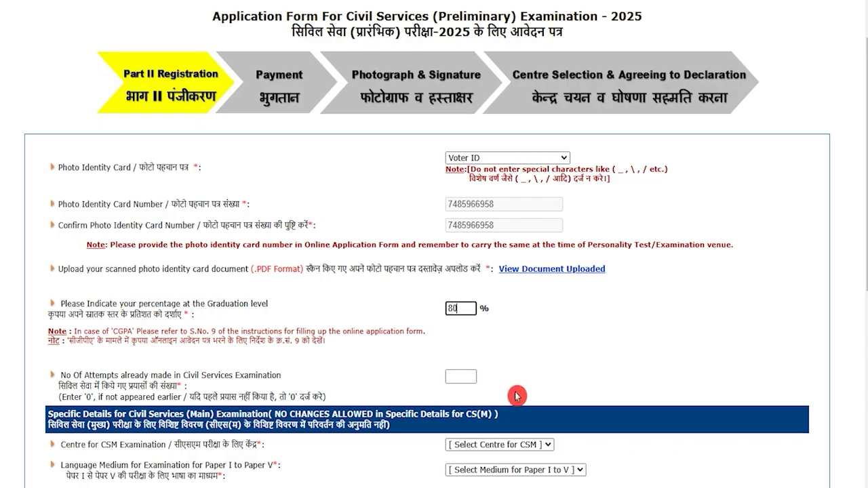
- Record 80% graduation percentage and 0 previous Civil Services Examination attempts
{"action": "key", "text": "BackSpace"}
{"action": "key", "text": "BackSpace"}
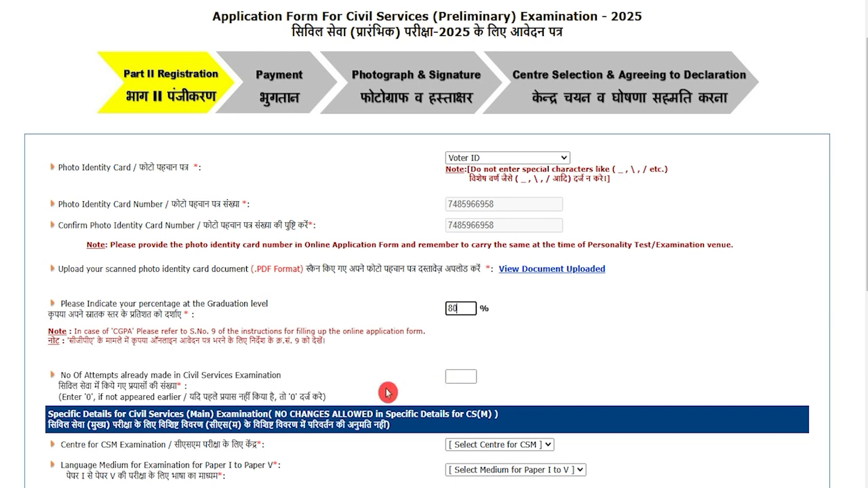
{"action": "left_click_drag", "start_coordinate": [119, 375], "coordinate": [149, 375]}
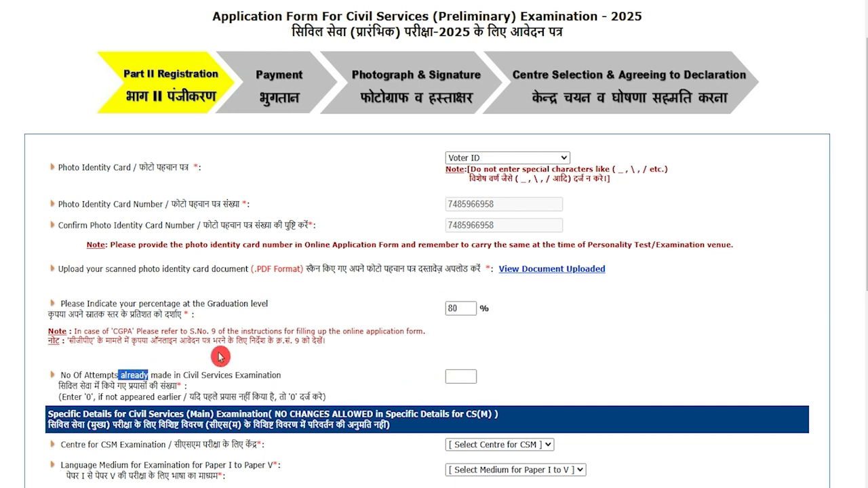
{"action": "scroll", "coordinate": [219, 347], "scroll_direction": "down", "scroll_amount": 1}
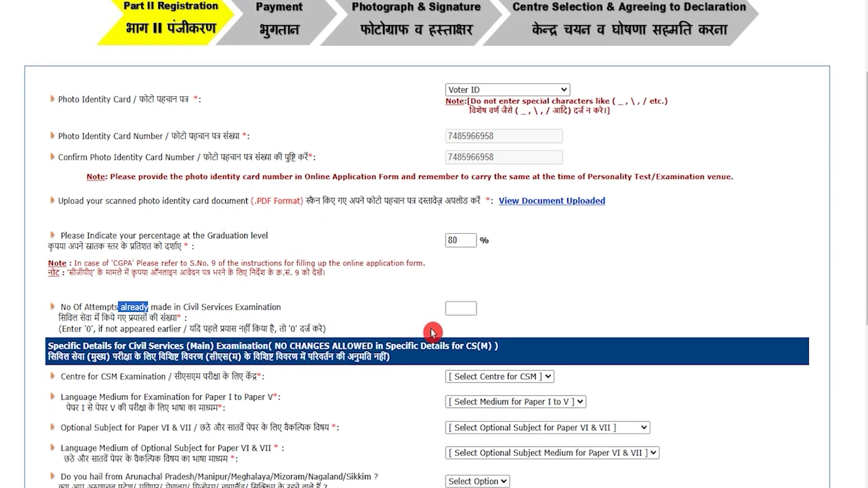
{"action": "left_click", "coordinate": [453, 310]}
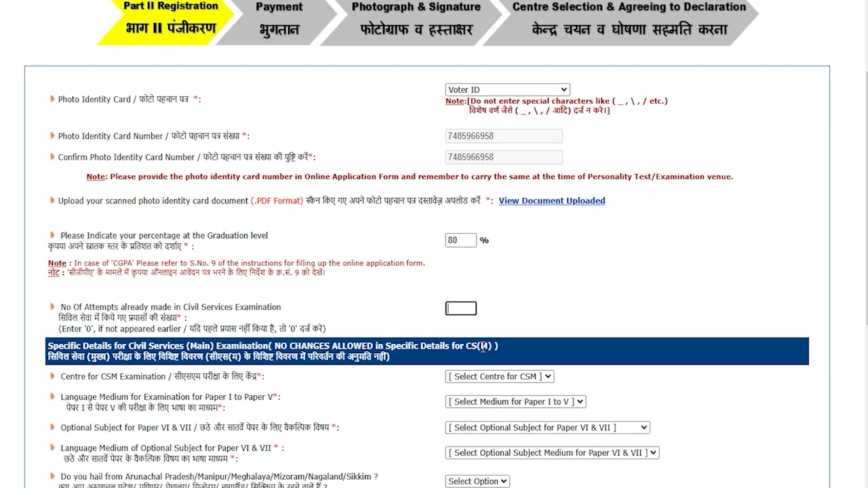
{"action": "left_click", "coordinate": [552, 313]}
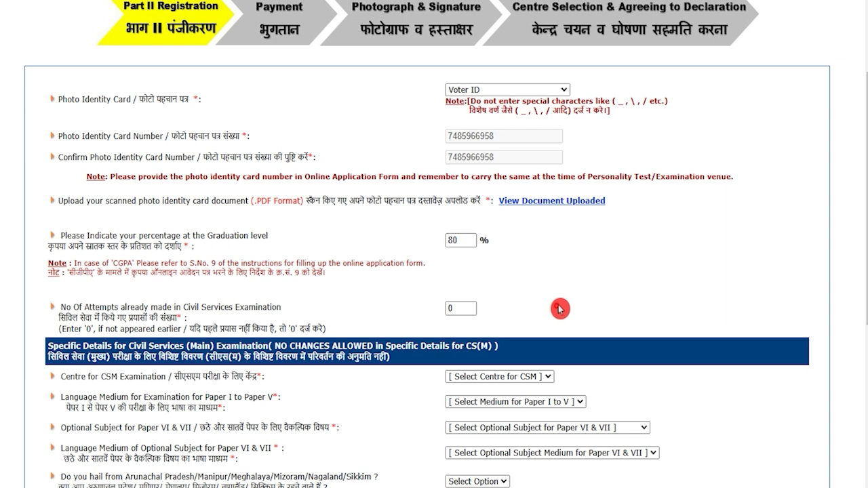
{"action": "scroll", "coordinate": [348, 316], "scroll_direction": "down", "scroll_amount": 2}
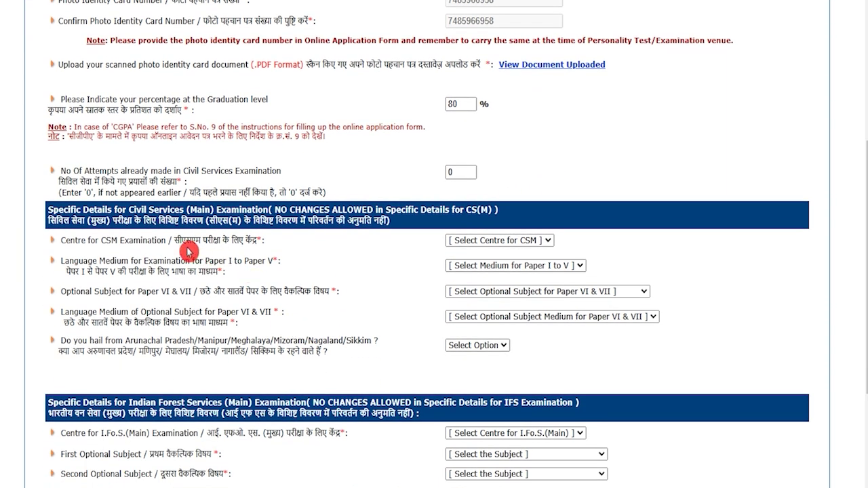
- Set Dehradun as the CS(Main) centre and Hindi as medium for Papers I–V
{"action": "left_click_drag", "start_coordinate": [177, 241], "coordinate": [246, 242]}
{"action": "left_click", "coordinate": [476, 243]}
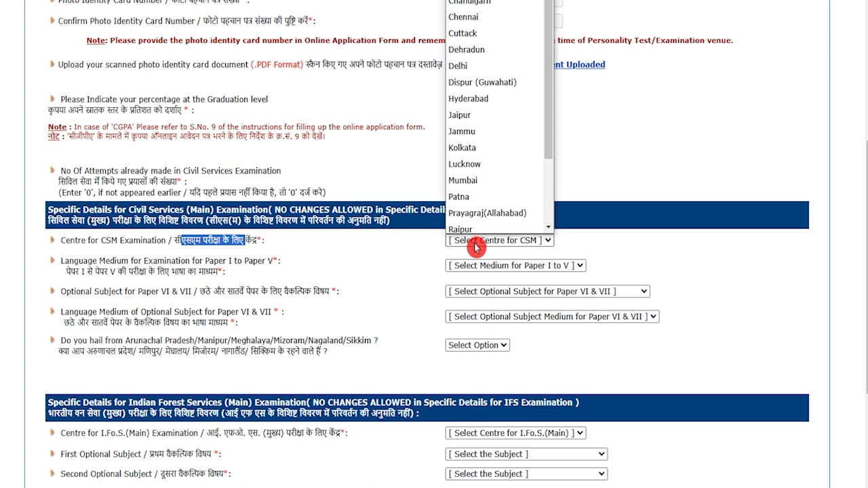
{"action": "left_click", "coordinate": [462, 44]}
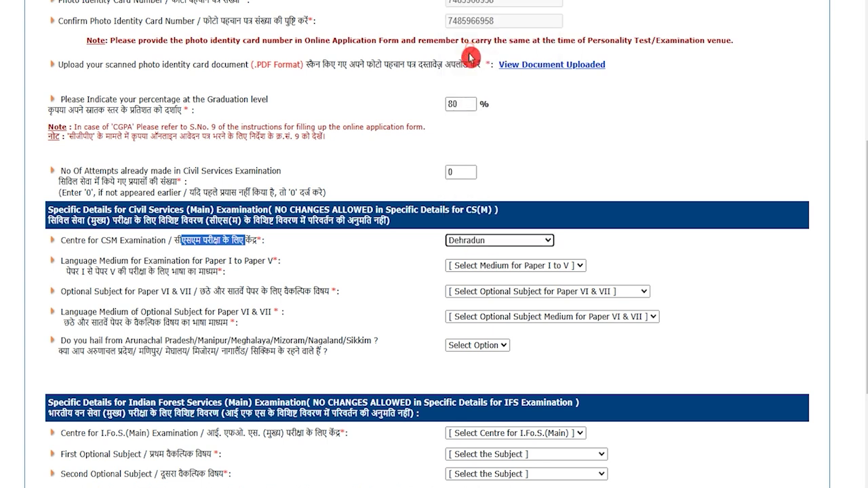
{"action": "left_click_drag", "start_coordinate": [70, 271], "coordinate": [401, 279]}
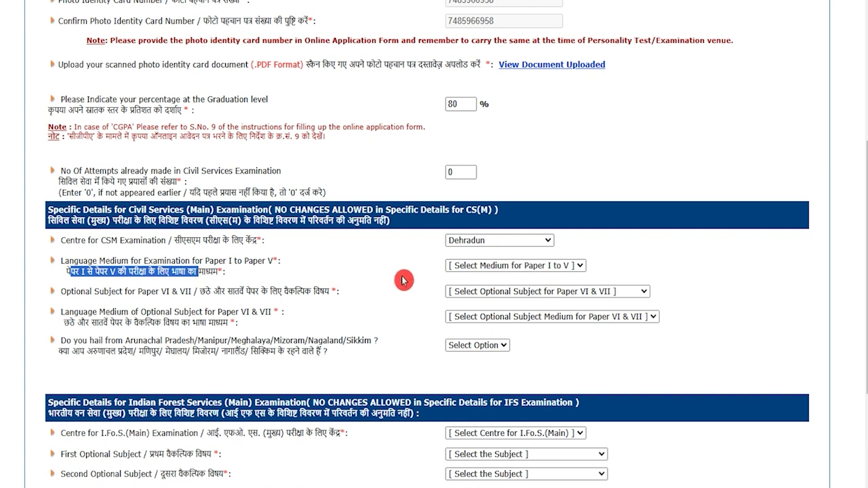
{"action": "left_click", "coordinate": [497, 267]}
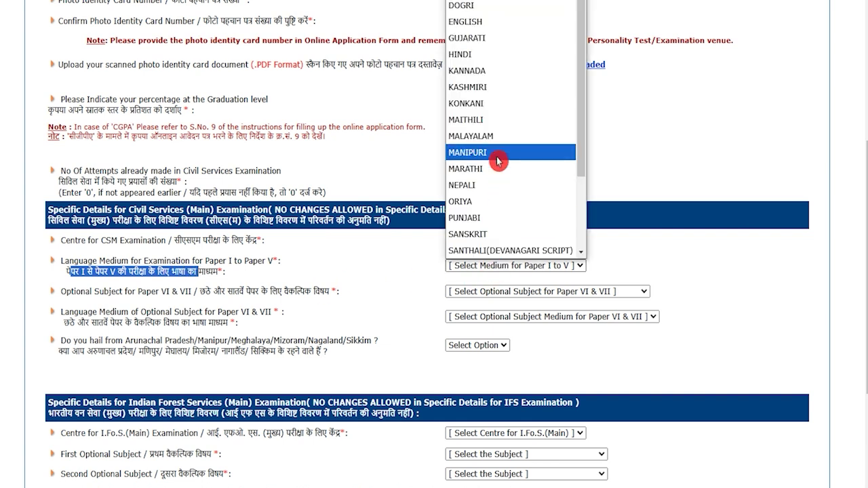
{"action": "scroll", "coordinate": [499, 161], "scroll_direction": "down", "scroll_amount": 2}
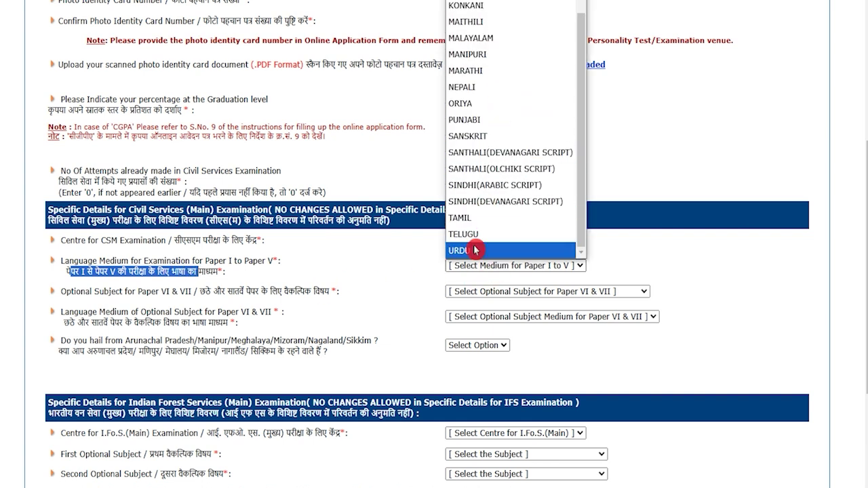
{"action": "scroll", "coordinate": [494, 161], "scroll_direction": "up", "scroll_amount": 5}
{"action": "left_click", "coordinate": [478, 57]}
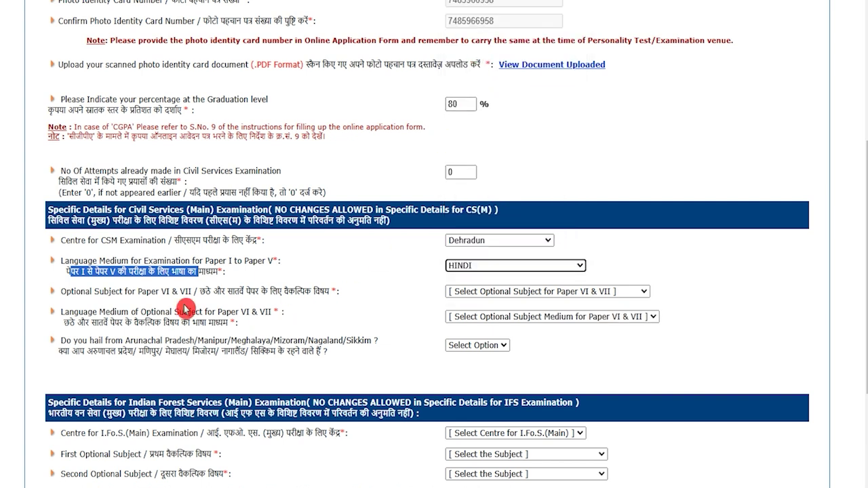
- Choose Geology as the optional subject with Hindi as its medium
{"action": "left_click_drag", "start_coordinate": [199, 291], "coordinate": [305, 292]}
{"action": "left_click", "coordinate": [486, 293]}
{"action": "left_click", "coordinate": [483, 165]}
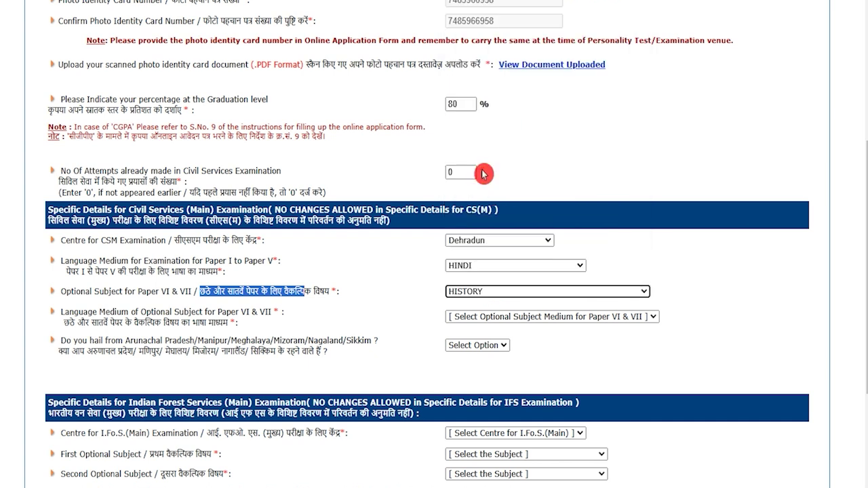
{"action": "left_click_drag", "start_coordinate": [64, 322], "coordinate": [217, 323]}
{"action": "left_click", "coordinate": [481, 317]}
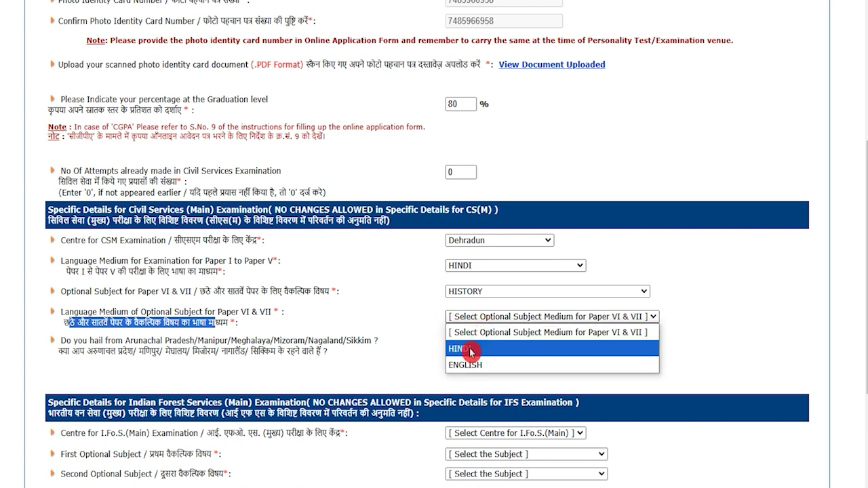
{"action": "left_click", "coordinate": [473, 349]}
- Answer No to the northeast-states residence question
{"action": "left_click_drag", "start_coordinate": [60, 352], "coordinate": [312, 352]}
{"action": "left_click", "coordinate": [463, 346]}
{"action": "left_click", "coordinate": [451, 377]}
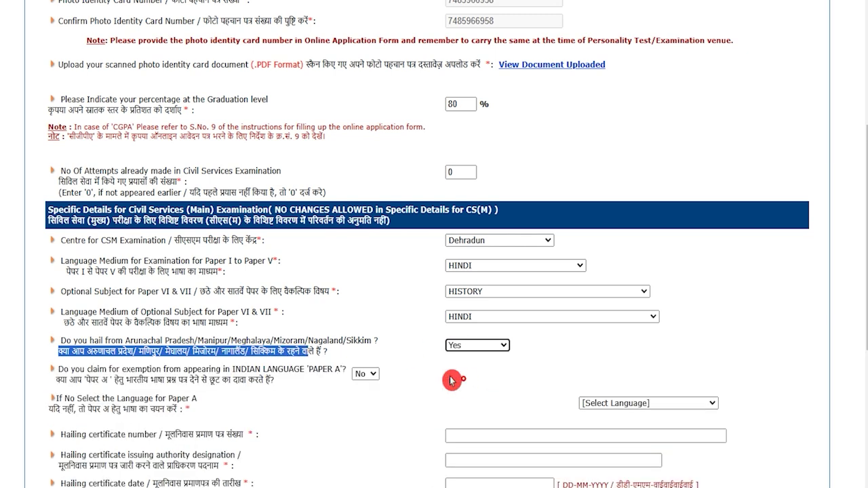
{"action": "scroll", "coordinate": [387, 401], "scroll_direction": "down", "scroll_amount": 2}
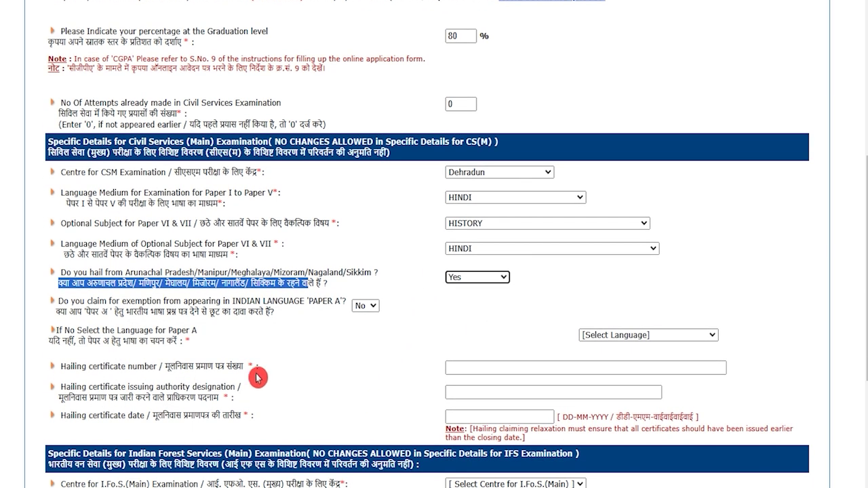
{"action": "left_click", "coordinate": [465, 279]}
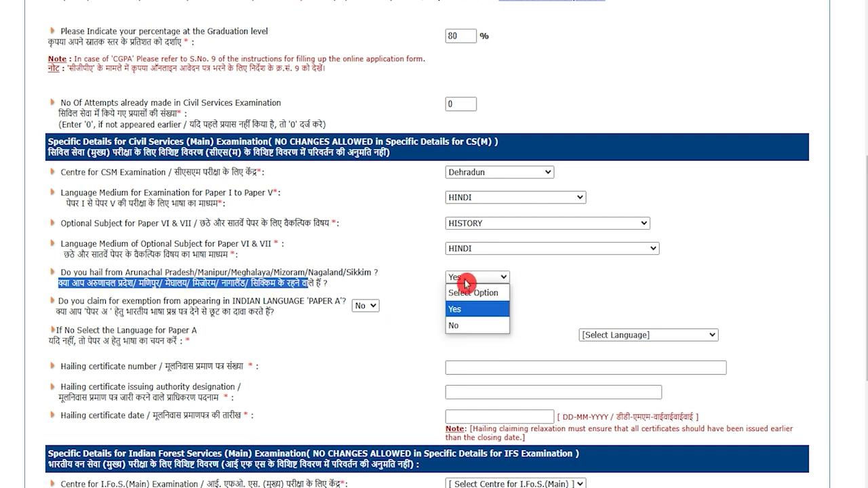
{"action": "left_click", "coordinate": [473, 325]}
{"action": "scroll", "coordinate": [473, 335], "scroll_direction": "down", "scroll_amount": 4}
{"action": "left_click_drag", "start_coordinate": [132, 180], "coordinate": [90, 179]}
{"action": "left_click", "coordinate": [89, 179]}
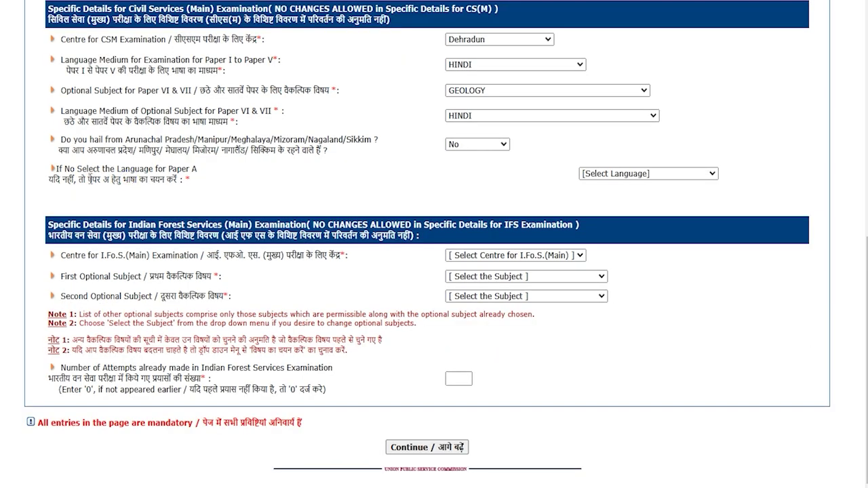
- Set Hindi as the Paper A language and Delhi as the IFS main centre
{"action": "left_click_drag", "start_coordinate": [86, 179], "coordinate": [130, 179]}
{"action": "left_click", "coordinate": [618, 175]}
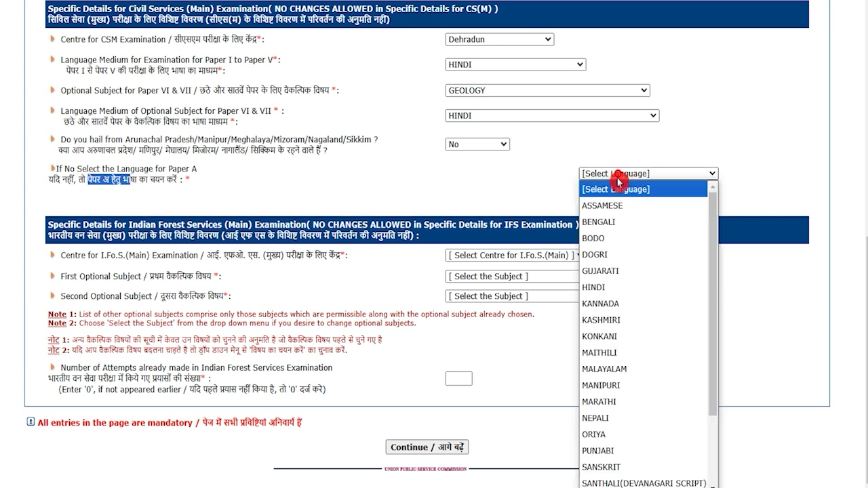
{"action": "left_click", "coordinate": [596, 287]}
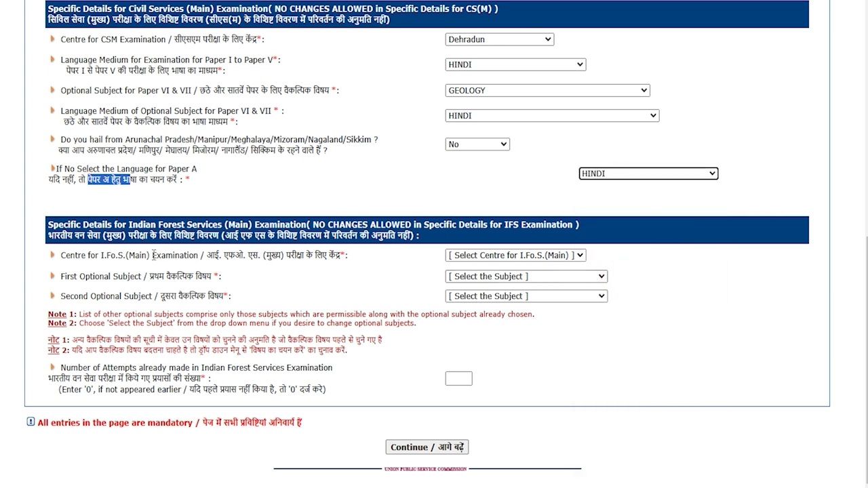
{"action": "left_click_drag", "start_coordinate": [226, 257], "coordinate": [315, 257]}
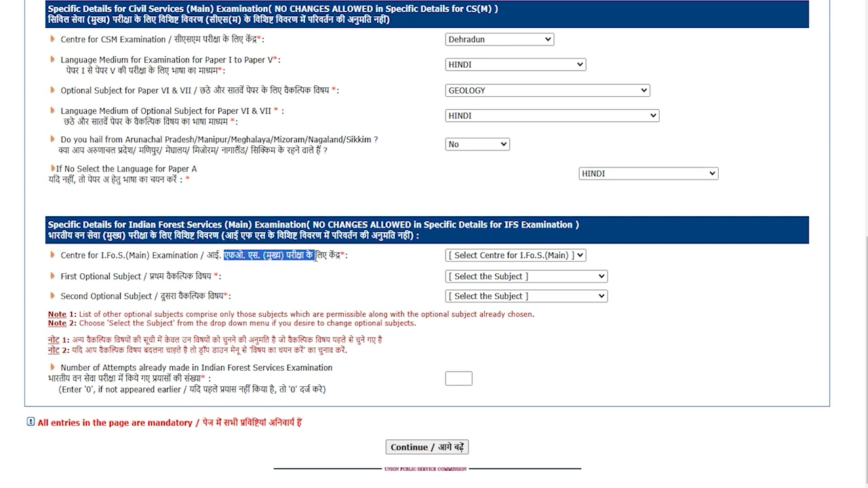
{"action": "left_click", "coordinate": [457, 257]}
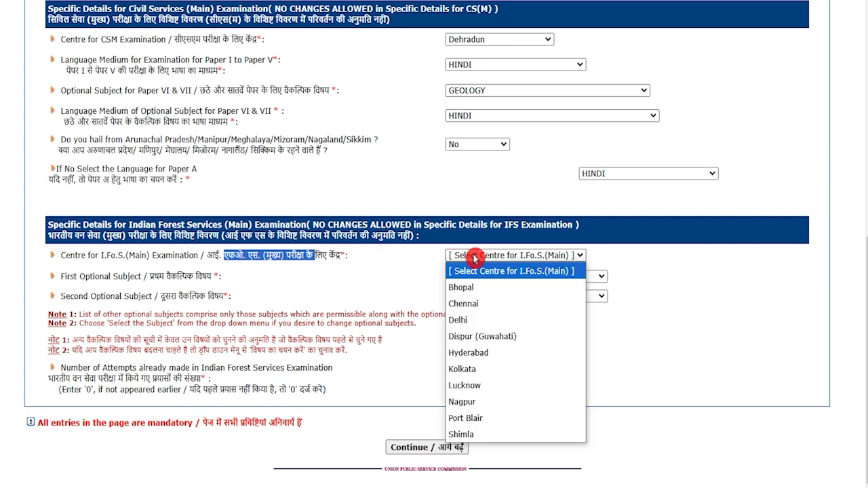
{"action": "left_click", "coordinate": [465, 320]}
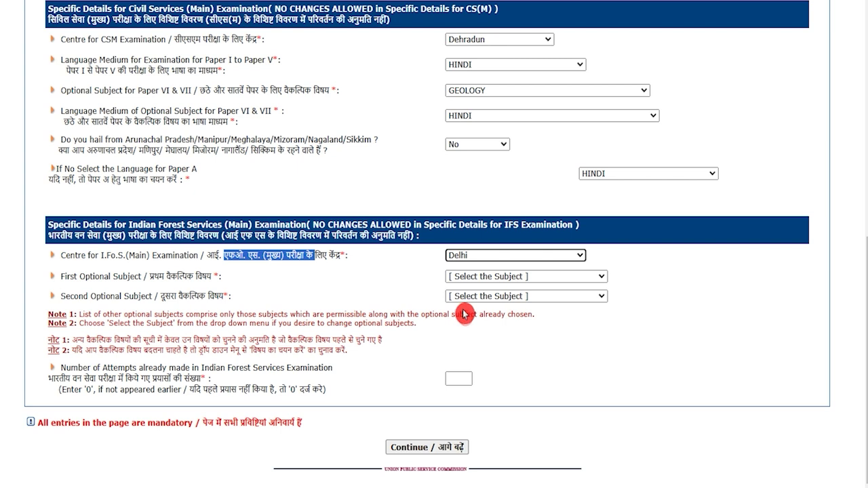
- Confirm Botany and Geology IFS optionals, enter 0 IFS attempts, and submit for review
{"action": "left_click_drag", "start_coordinate": [157, 277], "coordinate": [194, 277]}
{"action": "left_click", "coordinate": [479, 280]}
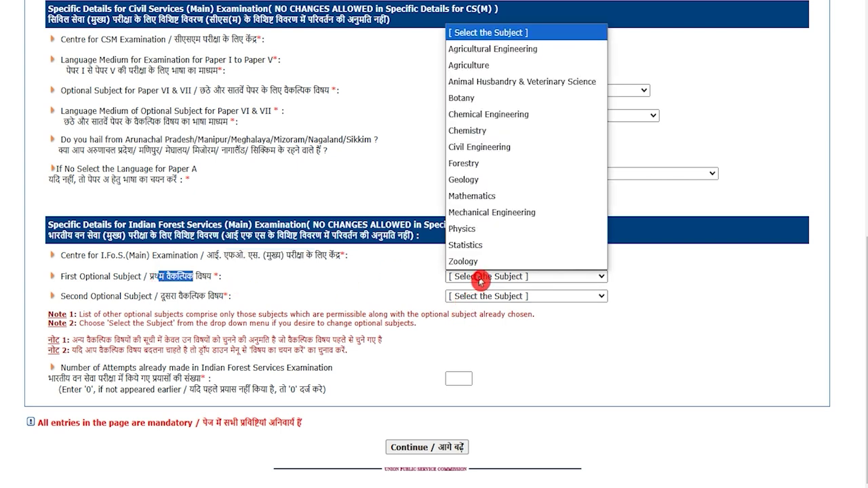
{"action": "left_click", "coordinate": [468, 298]}
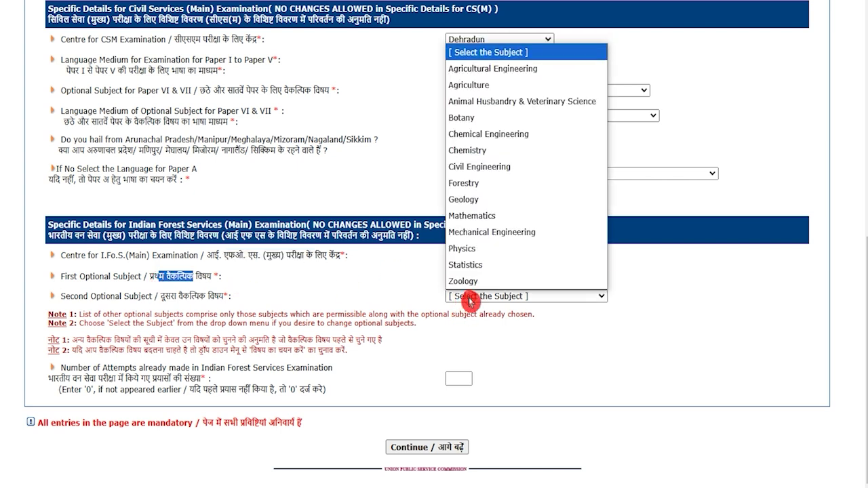
{"action": "left_click", "coordinate": [370, 359]}
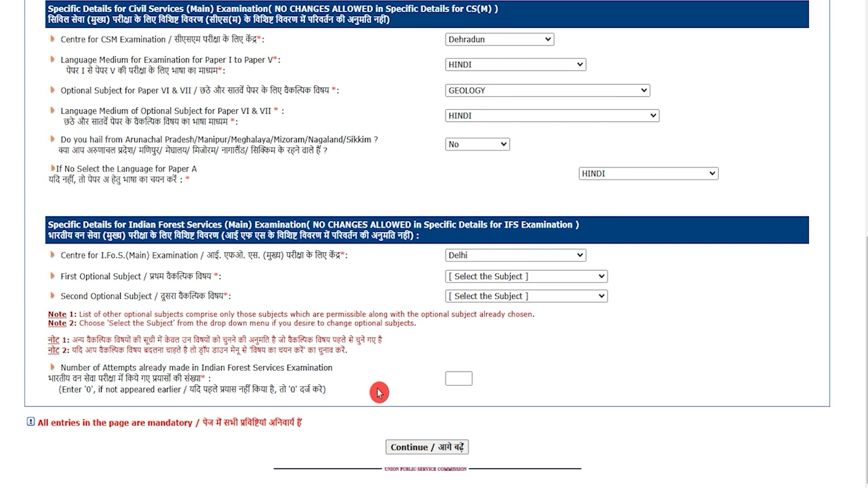
{"action": "left_click", "coordinate": [460, 380]}
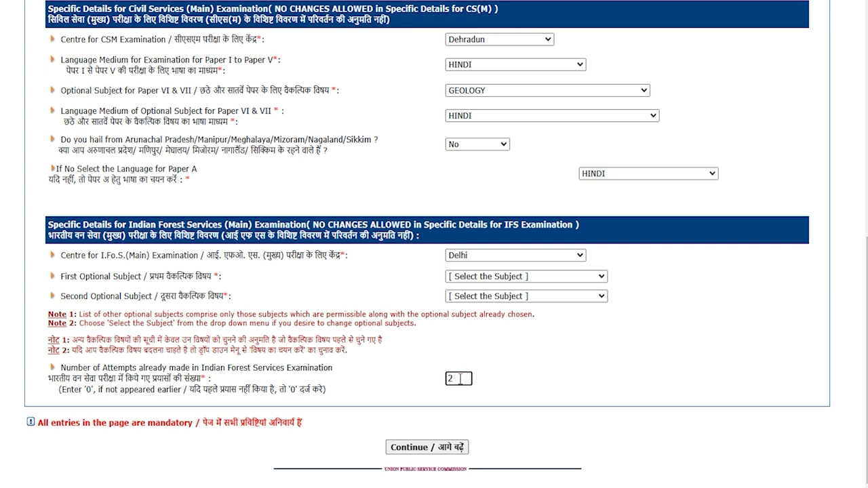
{"action": "left_click_drag", "start_coordinate": [460, 380], "coordinate": [425, 380]}
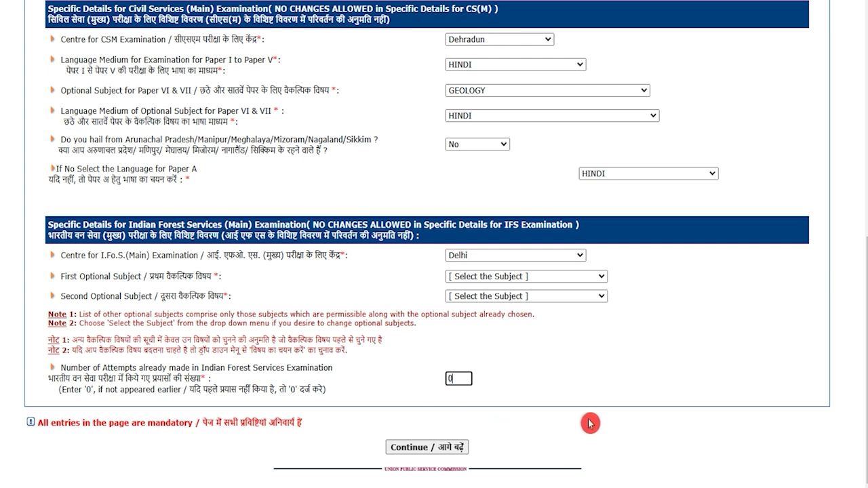
{"action": "left_click", "coordinate": [453, 451]}
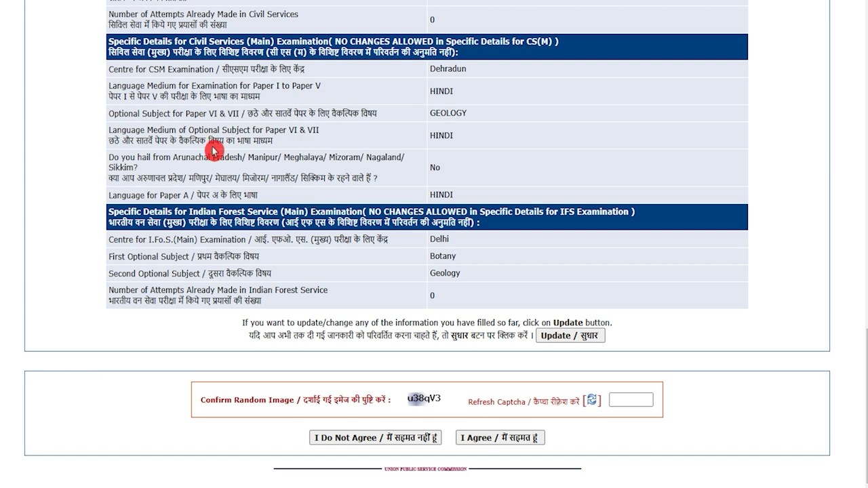
- Fill in the captcha and accept the declaration to submit Part-II registration
{"action": "scroll", "coordinate": [456, 147], "scroll_direction": "up", "scroll_amount": 1}
{"action": "scroll", "coordinate": [455, 148], "scroll_direction": "down", "scroll_amount": 1}
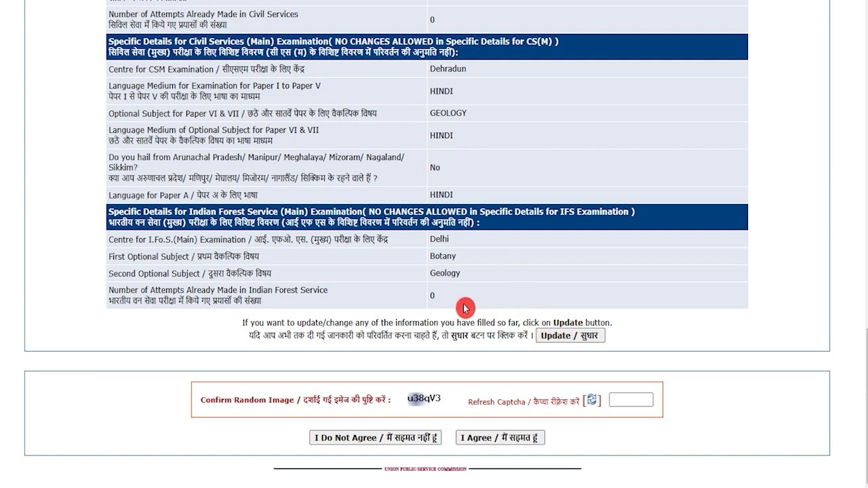
{"action": "left_click", "coordinate": [635, 400]}
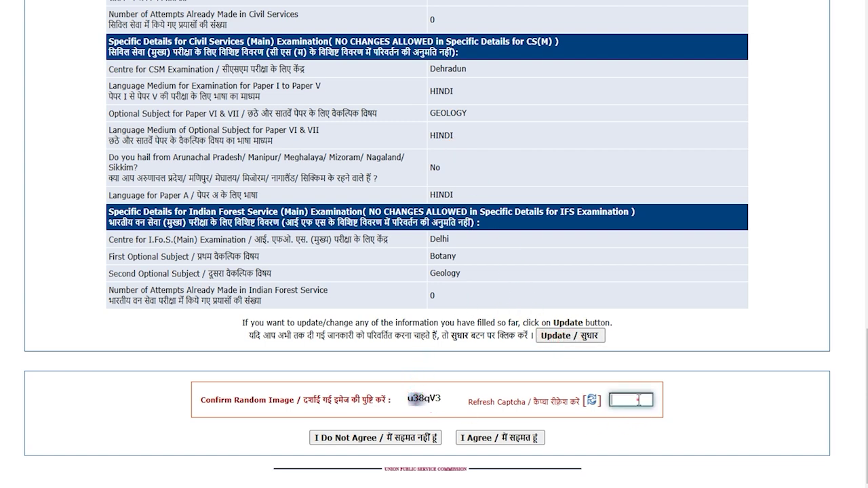
{"action": "left_click", "coordinate": [512, 441]}
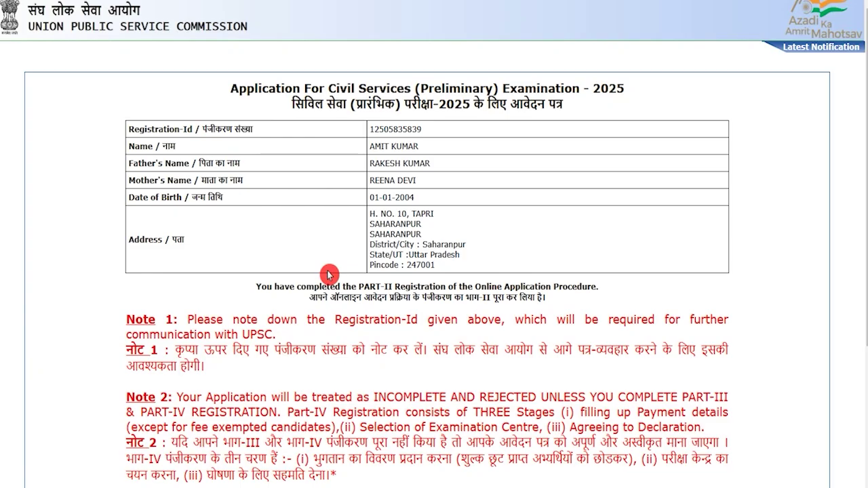
- Open the 'Click Here for DAF of CSM PART III' detailed application form
{"action": "scroll", "coordinate": [328, 272], "scroll_direction": "down", "scroll_amount": 3}
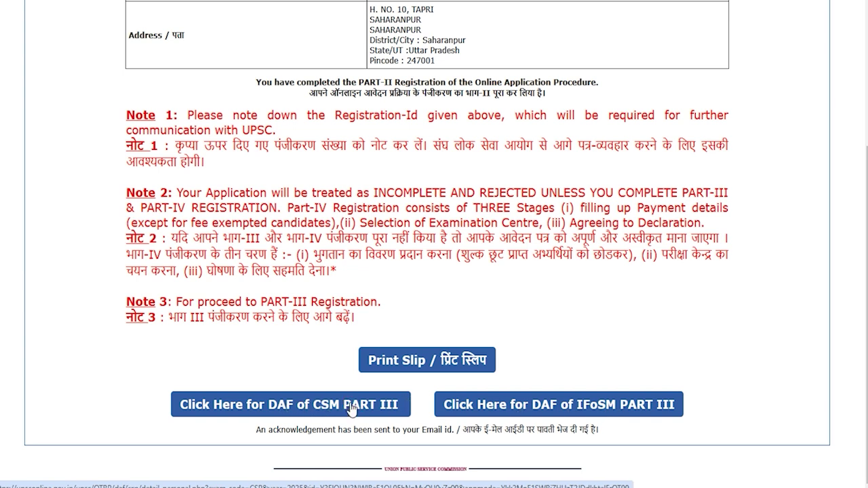
{"action": "left_click", "coordinate": [351, 406]}
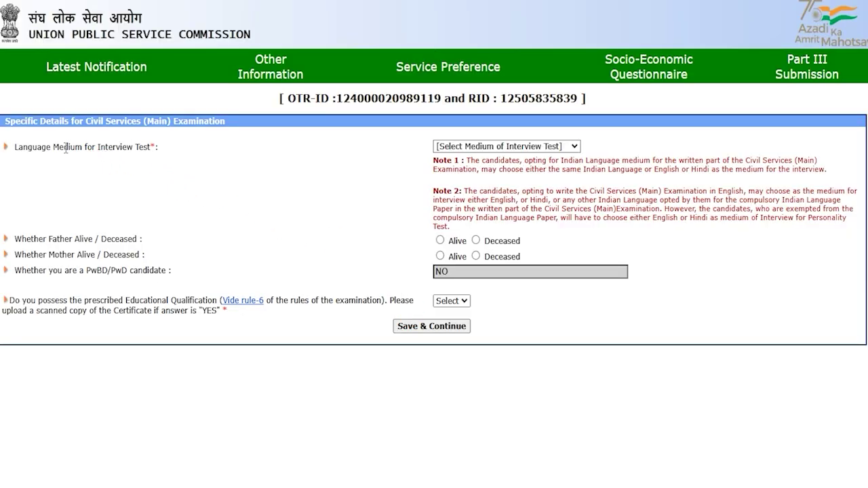
- Choose Hindi as the interview medium and mark both father and mother as Alive
{"action": "left_click_drag", "start_coordinate": [38, 145], "coordinate": [93, 146]}
{"action": "left_click", "coordinate": [476, 147]}
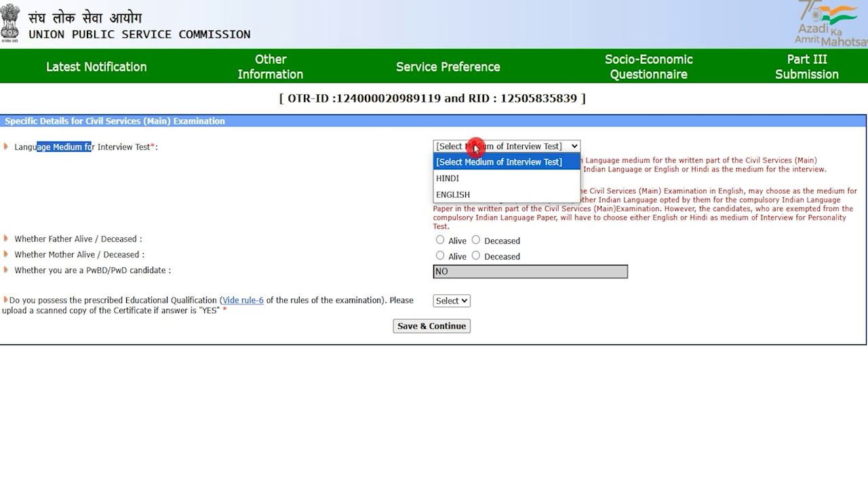
{"action": "left_click", "coordinate": [466, 179]}
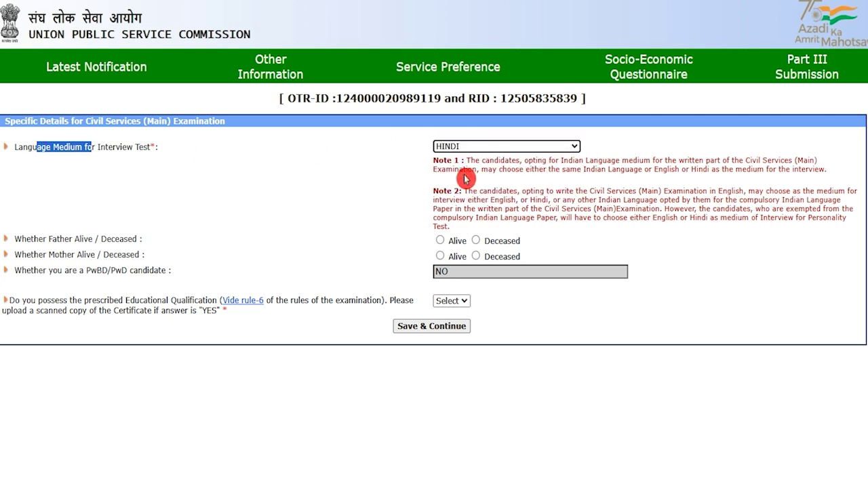
{"action": "left_click", "coordinate": [82, 254]}
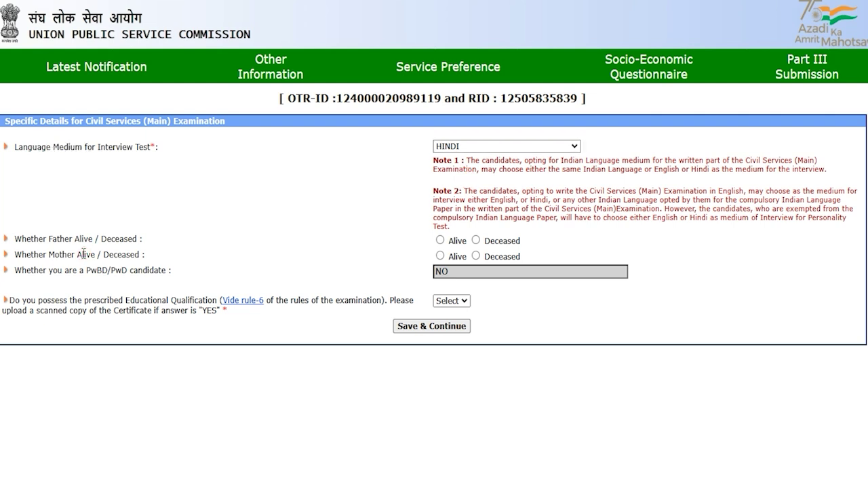
{"action": "left_click_drag", "start_coordinate": [41, 239], "coordinate": [134, 242]}
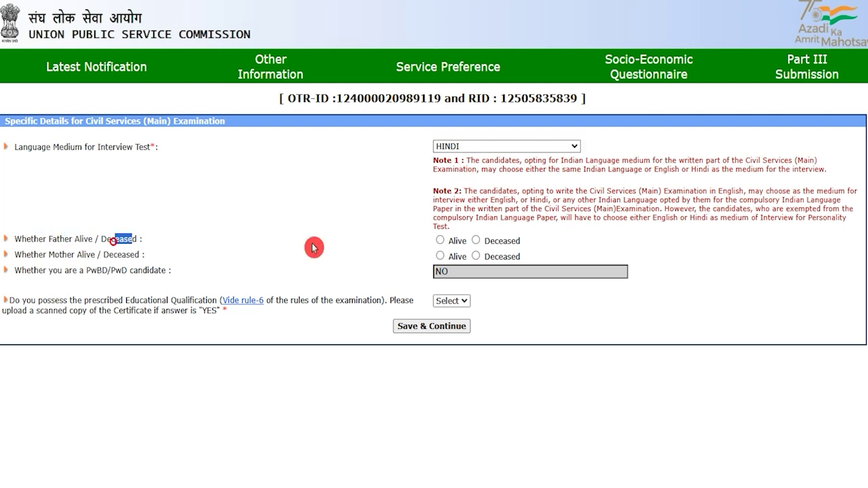
{"action": "left_click", "coordinate": [440, 241]}
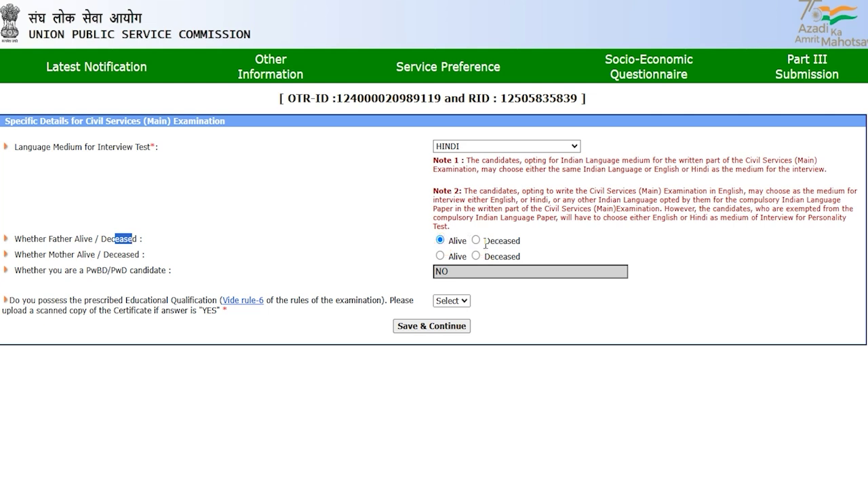
{"action": "left_click_drag", "start_coordinate": [48, 255], "coordinate": [110, 255]}
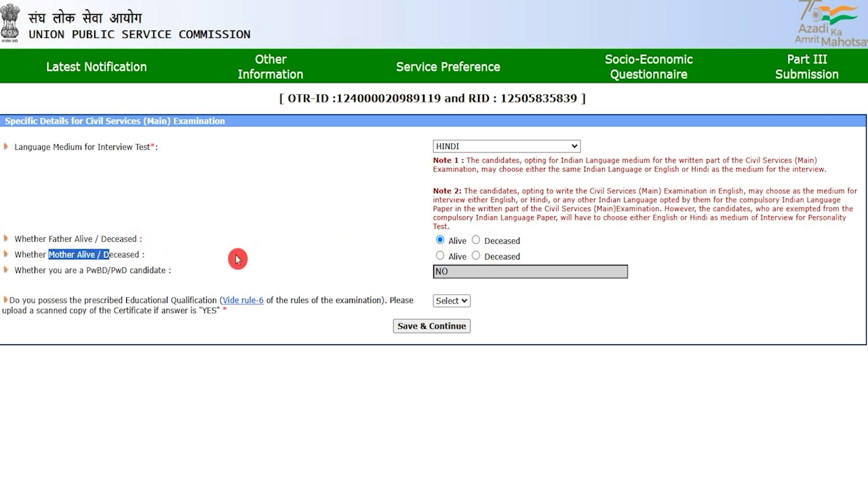
{"action": "left_click", "coordinate": [440, 257]}
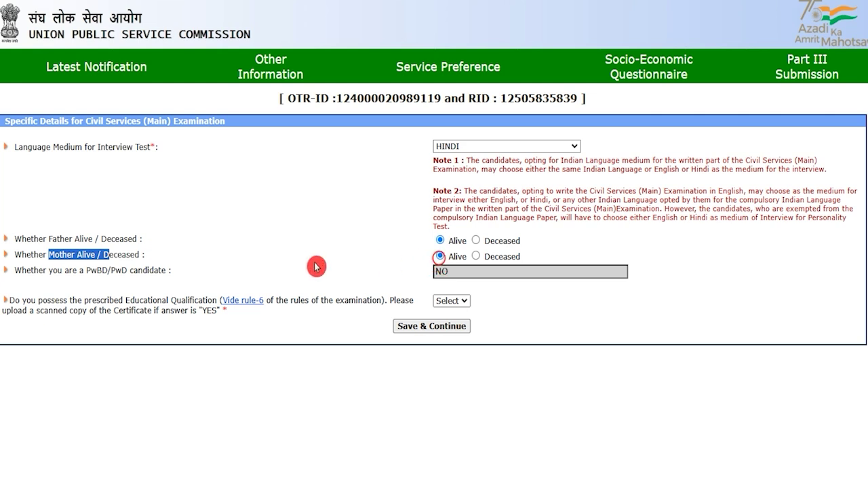
- Answer Yes to the prescribed educational qualification question and save the Main examination details
{"action": "left_click", "coordinate": [90, 274]}
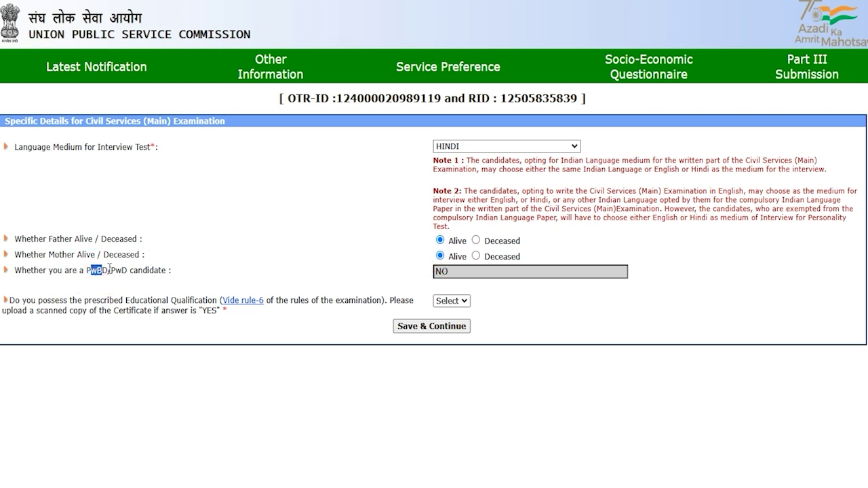
{"action": "left_click_drag", "start_coordinate": [109, 270], "coordinate": [139, 270]}
{"action": "left_click", "coordinate": [455, 272]}
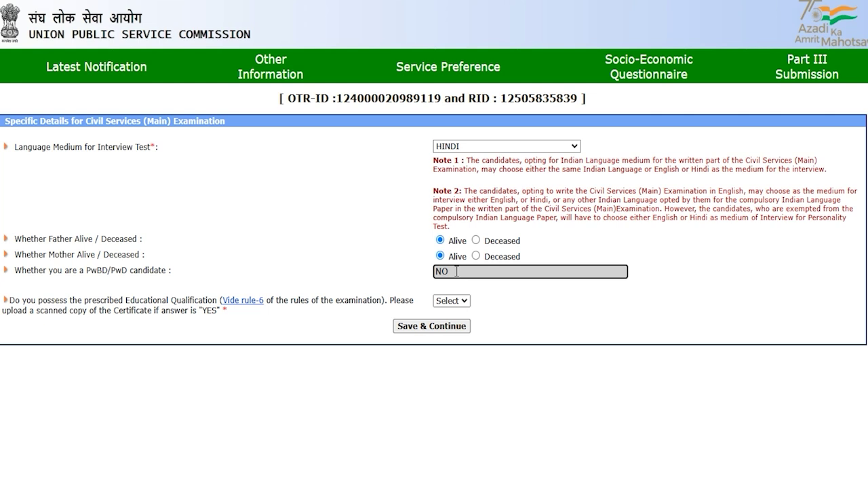
{"action": "left_click", "coordinate": [450, 301]}
{"action": "left_click", "coordinate": [451, 305]}
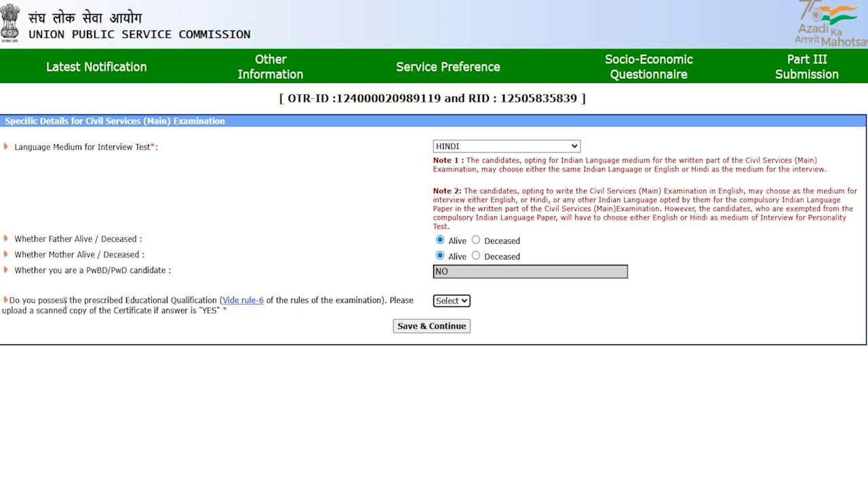
{"action": "left_click_drag", "start_coordinate": [48, 302], "coordinate": [196, 302]}
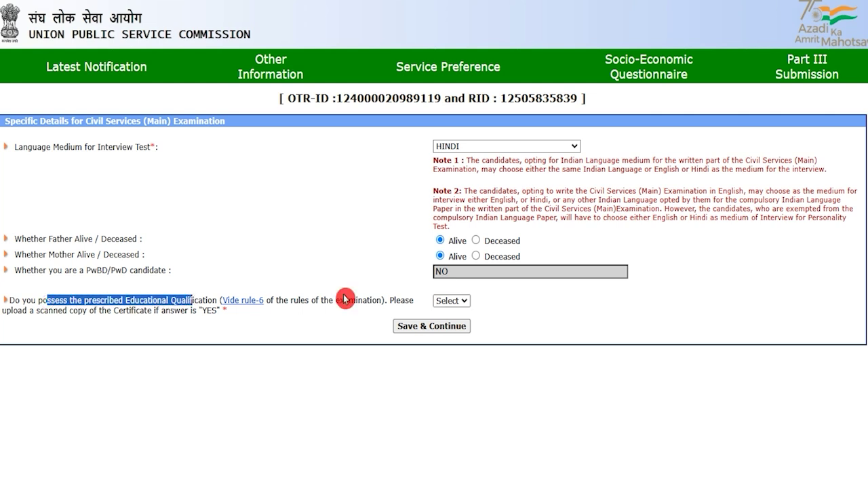
{"action": "left_click", "coordinate": [445, 306]}
{"action": "left_click", "coordinate": [444, 332]}
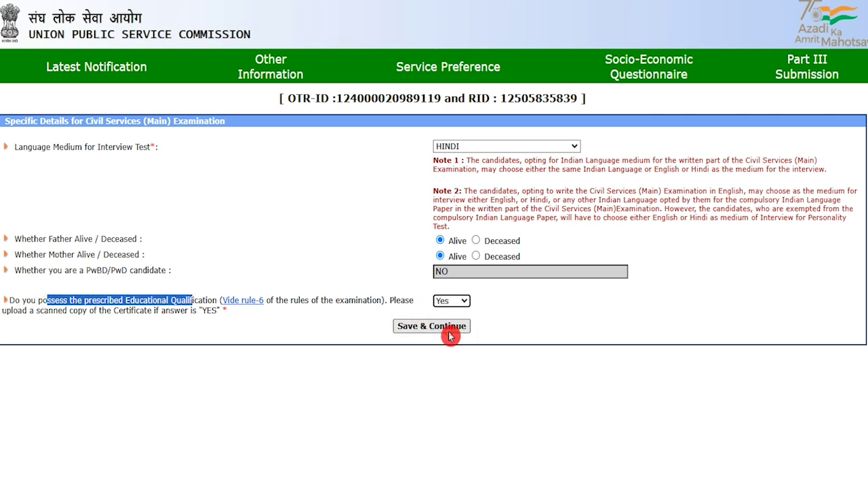
{"action": "left_click", "coordinate": [497, 378]}
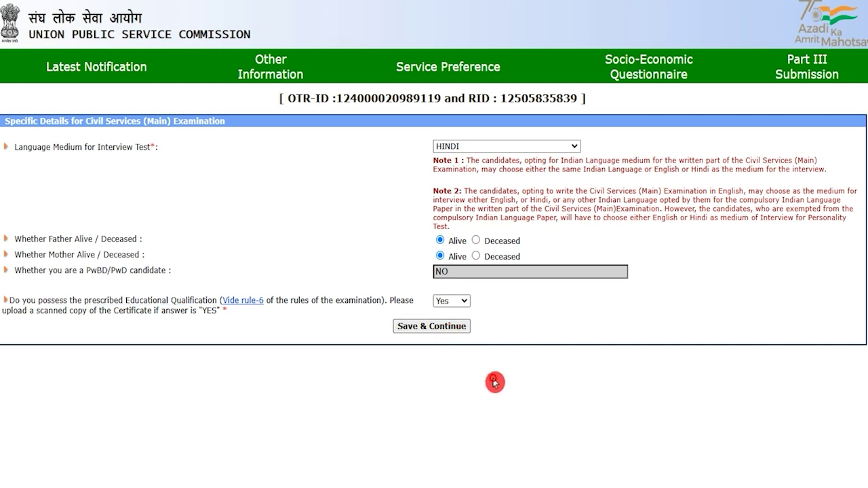
- Save the Main examination details and give Indian Administrative Service preference 23
{"action": "left_click", "coordinate": [453, 327]}
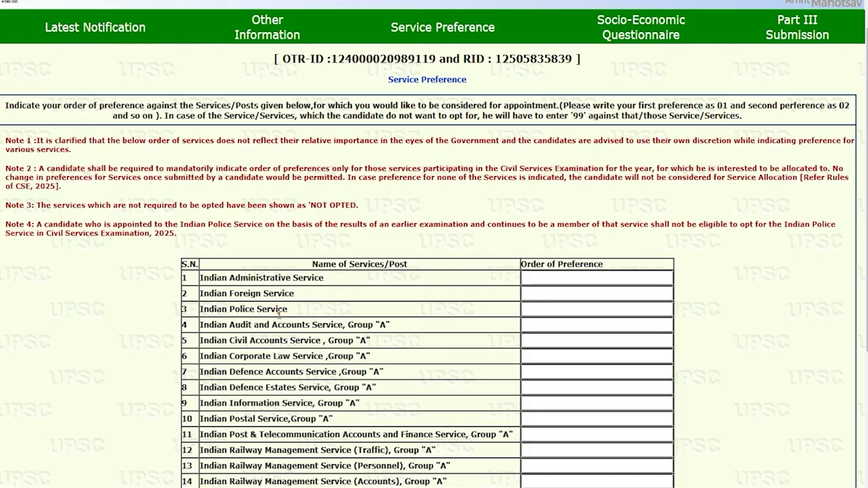
{"action": "left_click_drag", "start_coordinate": [323, 265], "coordinate": [400, 265]}
{"action": "scroll", "coordinate": [508, 299], "scroll_direction": "down", "scroll_amount": 3}
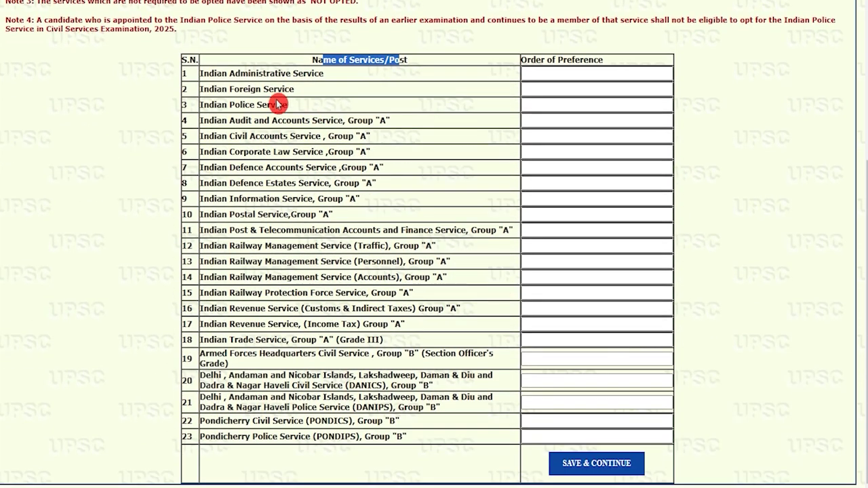
{"action": "left_click_drag", "start_coordinate": [209, 73], "coordinate": [312, 76]}
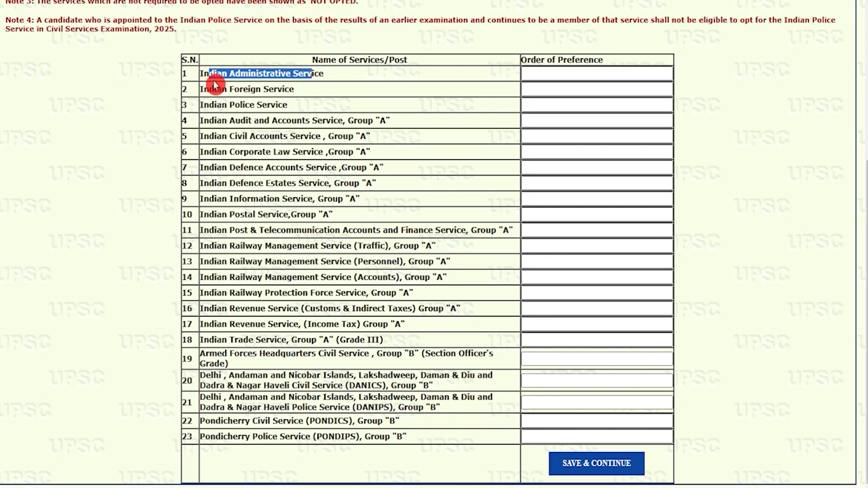
{"action": "left_click_drag", "start_coordinate": [202, 88], "coordinate": [276, 93]}
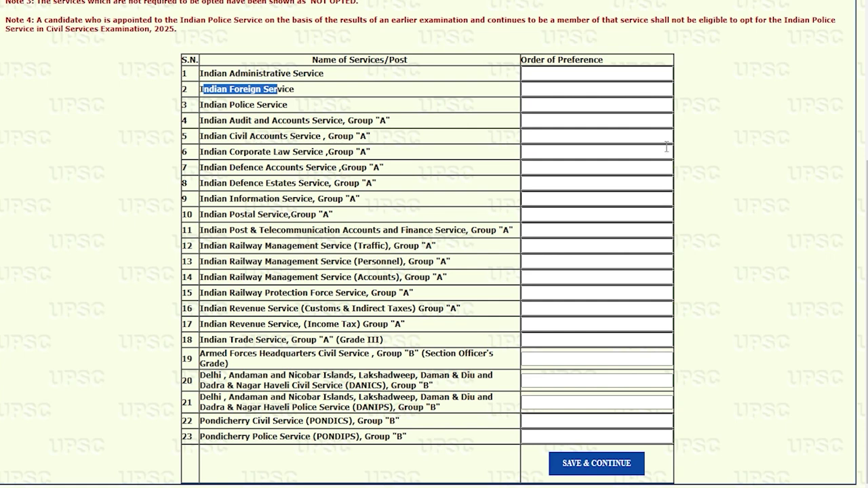
{"action": "left_click", "coordinate": [553, 74]}
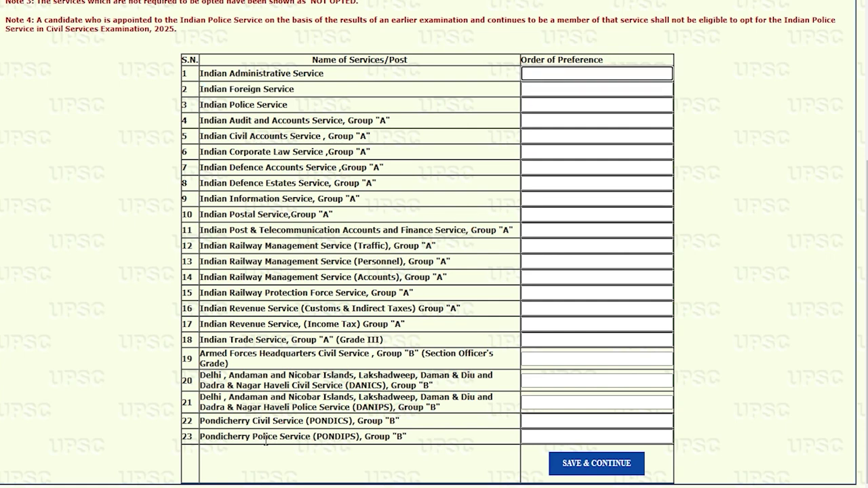
{"action": "left_click_drag", "start_coordinate": [260, 440], "coordinate": [295, 439]}
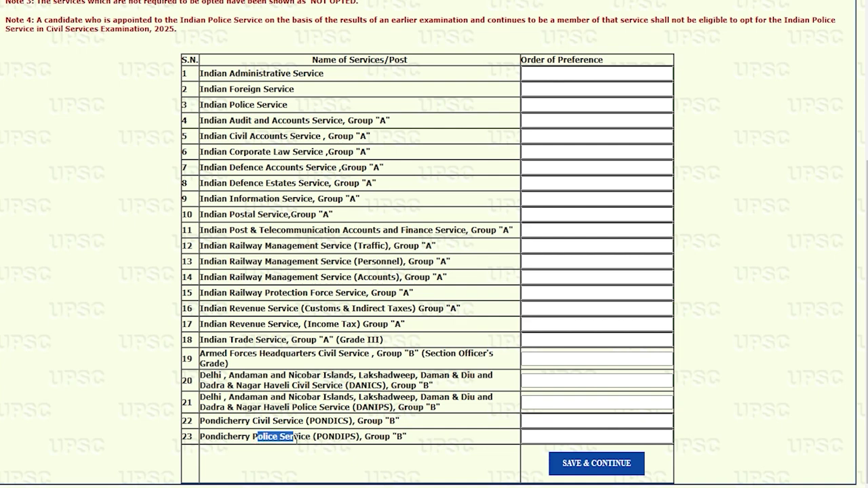
{"action": "left_click", "coordinate": [563, 73]}
{"action": "type", "text": "23"}
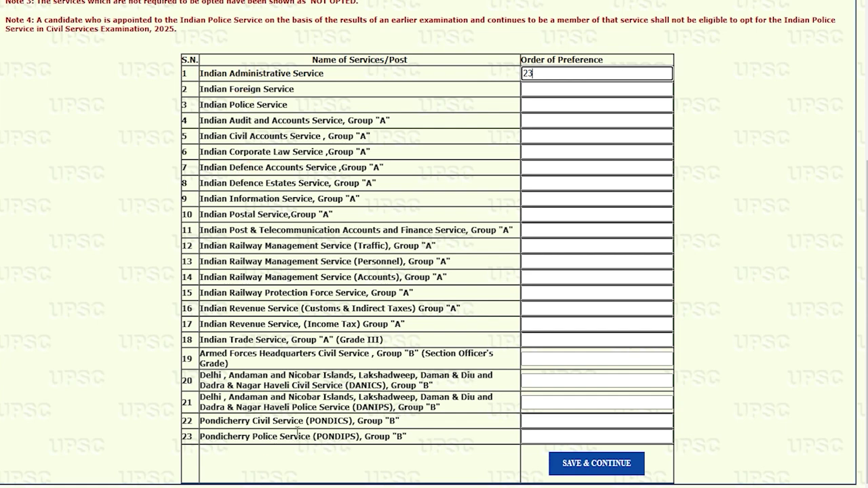
- Give Indian Foreign Service preference 1 and save the service preferences
{"action": "left_click_drag", "start_coordinate": [209, 73], "coordinate": [310, 73]}
{"action": "left_click", "coordinate": [532, 90]}
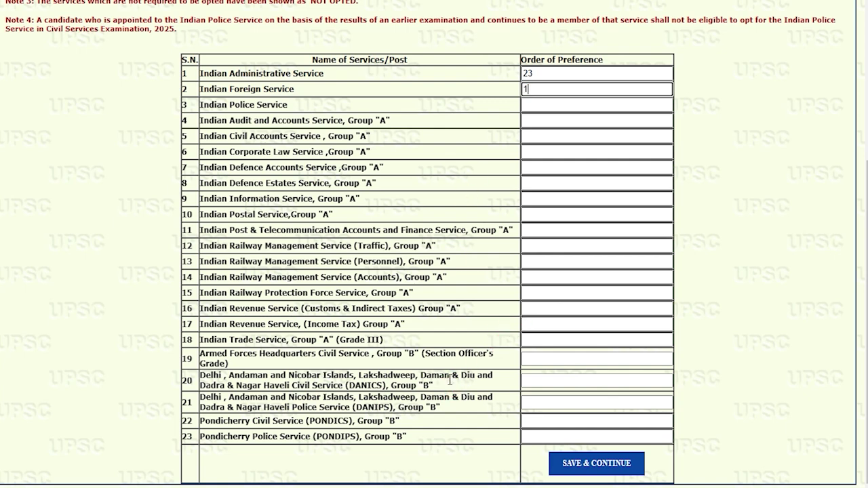
{"action": "scroll", "coordinate": [450, 380], "scroll_direction": "up", "scroll_amount": 1}
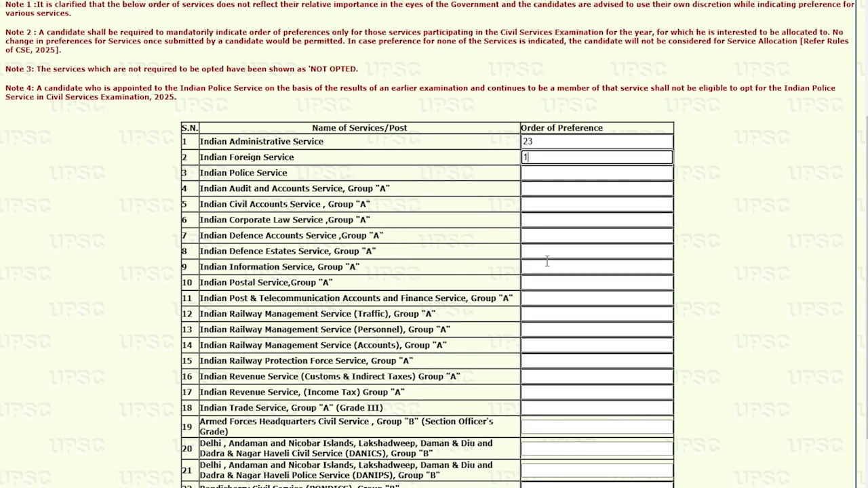
{"action": "scroll", "coordinate": [547, 261], "scroll_direction": "down", "scroll_amount": 1}
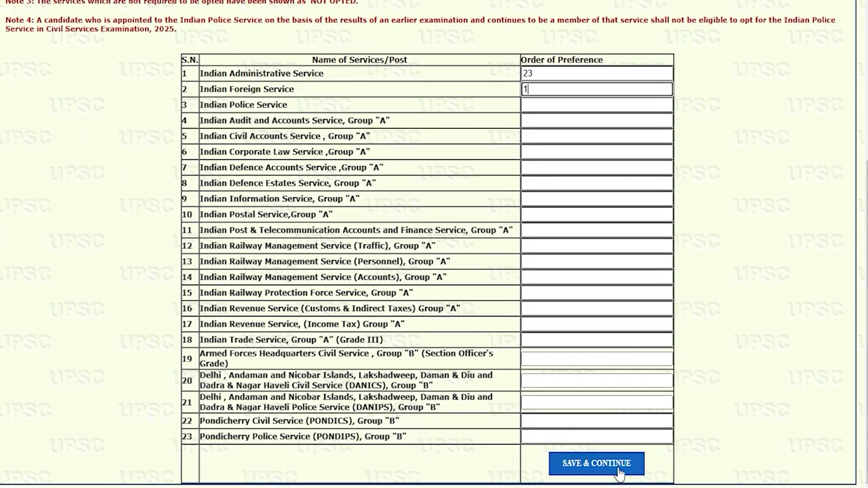
{"action": "left_click", "coordinate": [596, 464]}
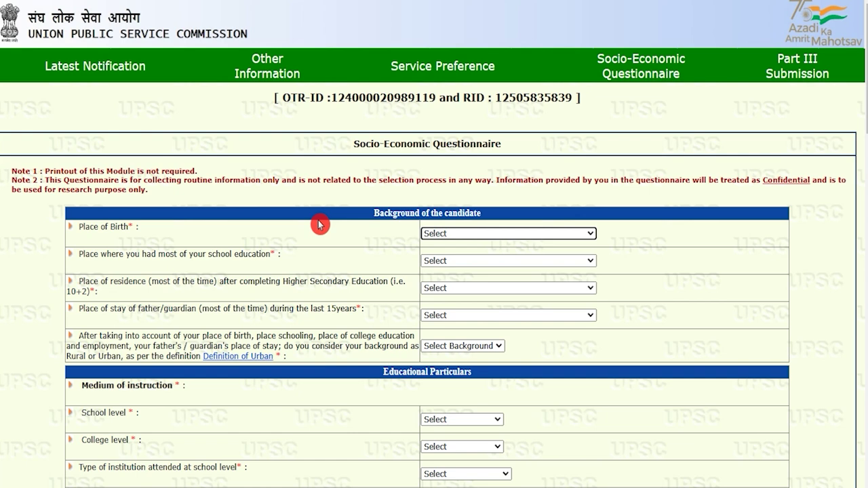
- Set place of birth and schooling to Village and residence after 10+2 to Tehsil/Town
{"action": "left_click", "coordinate": [459, 233]}
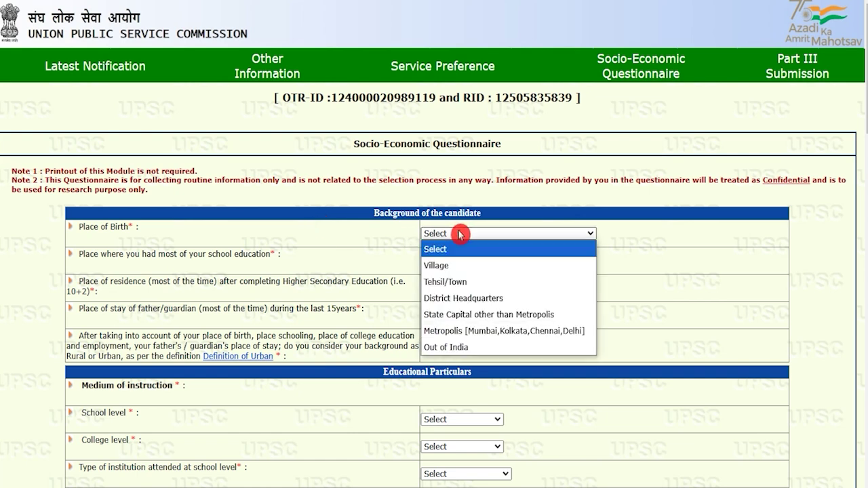
{"action": "left_click", "coordinate": [451, 268]}
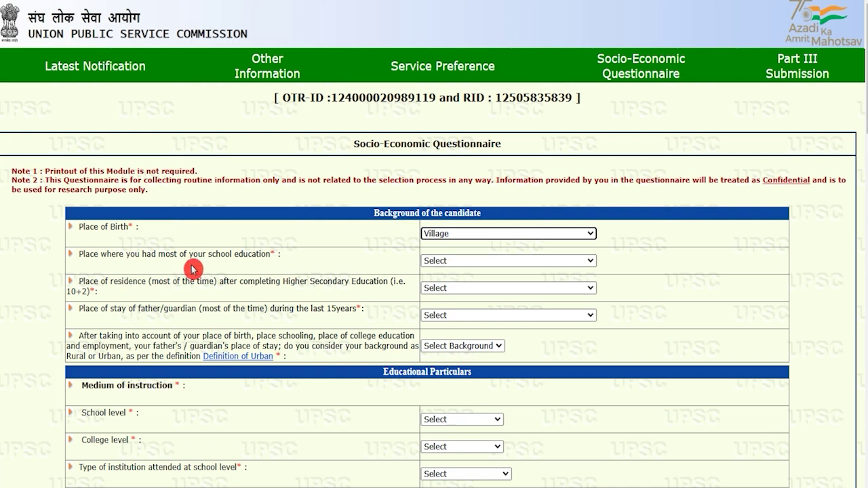
{"action": "left_click_drag", "start_coordinate": [90, 253], "coordinate": [198, 254]}
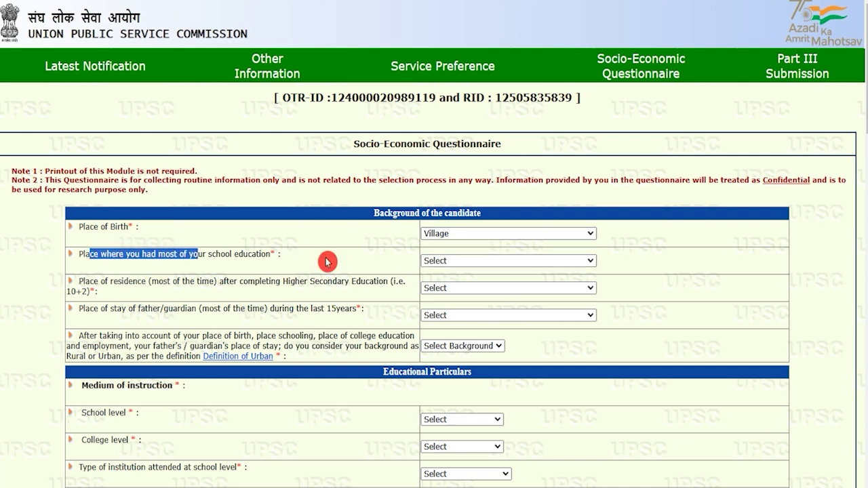
{"action": "left_click", "coordinate": [448, 261]}
{"action": "left_click", "coordinate": [449, 292]}
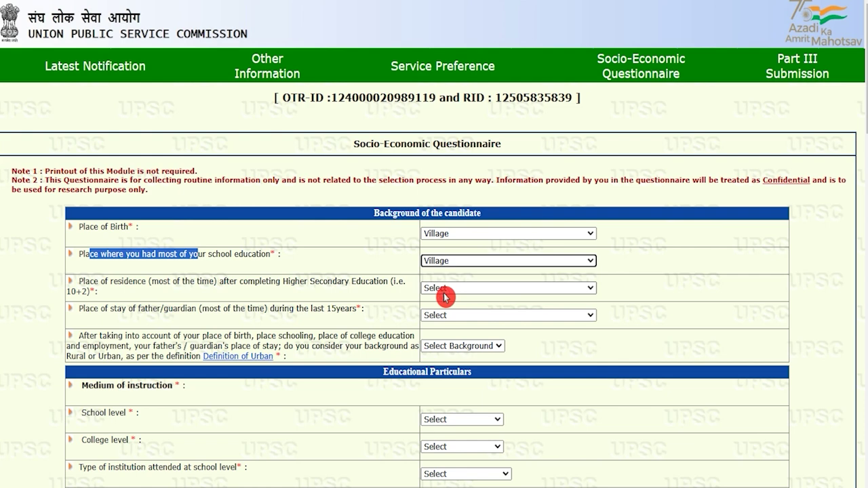
{"action": "left_click_drag", "start_coordinate": [106, 281], "coordinate": [241, 280]}
{"action": "left_click_drag", "start_coordinate": [304, 280], "coordinate": [366, 279]}
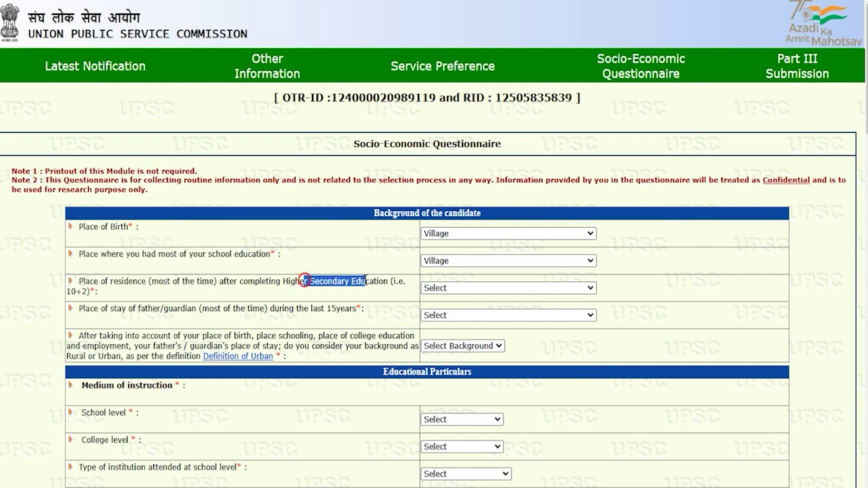
{"action": "left_click", "coordinate": [442, 288]}
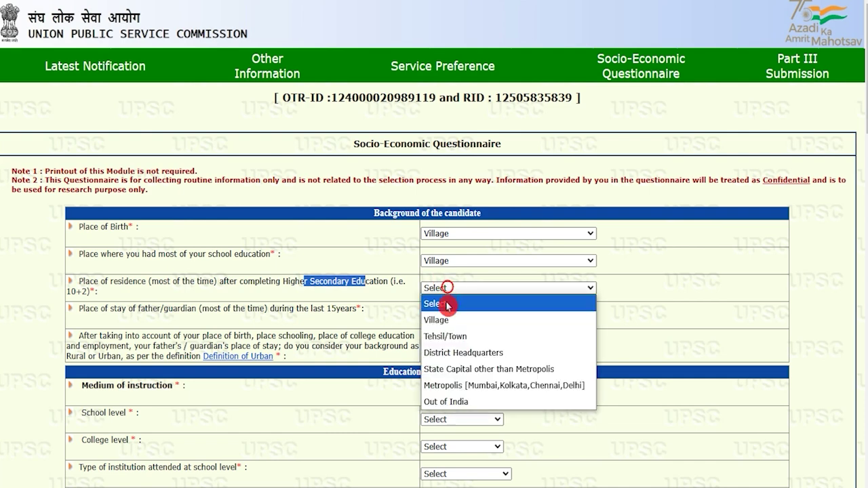
{"action": "left_click", "coordinate": [443, 320]}
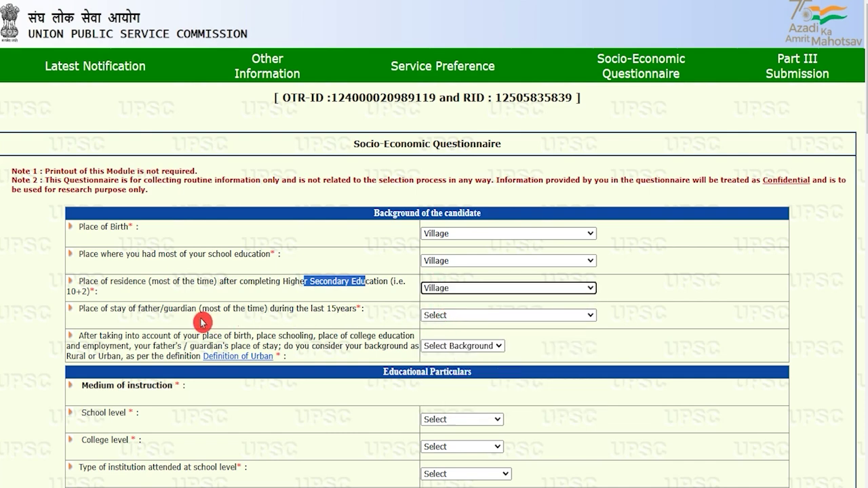
- Set father/guardian's place of stay to Village and the background to Urban
{"action": "left_click_drag", "start_coordinate": [84, 308], "coordinate": [198, 306]}
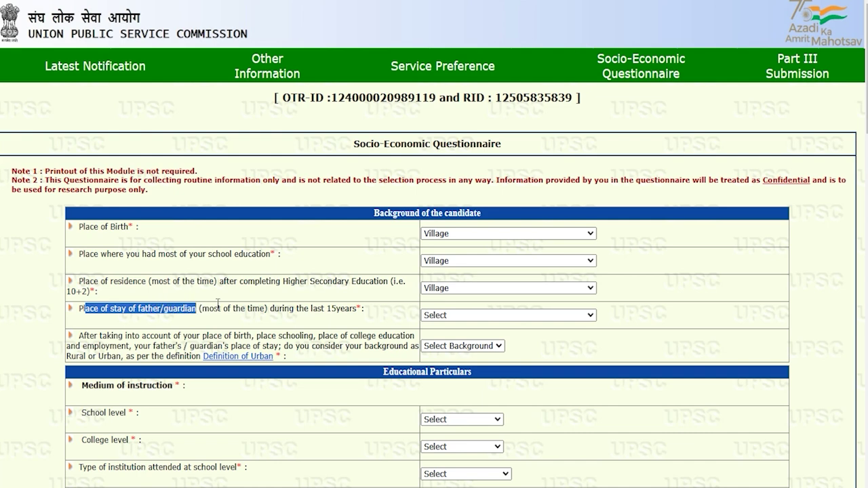
{"action": "left_click_drag", "start_coordinate": [296, 309], "coordinate": [335, 309]}
{"action": "left_click", "coordinate": [446, 316]}
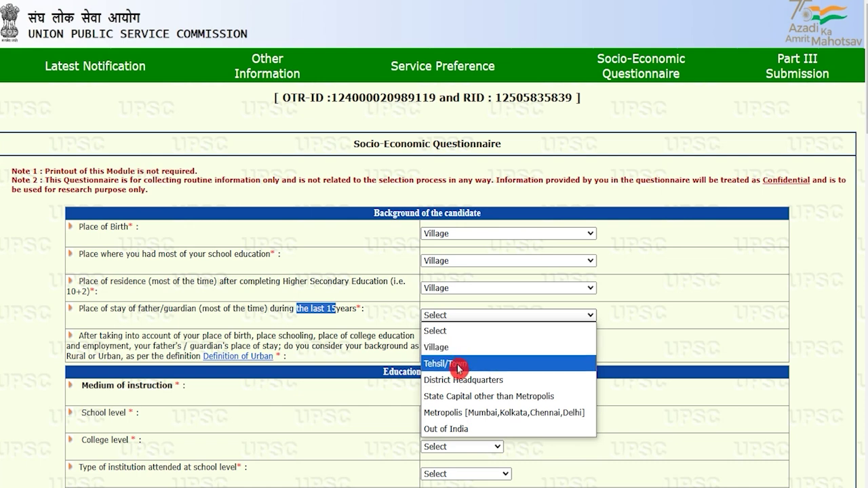
{"action": "left_click", "coordinate": [447, 348]}
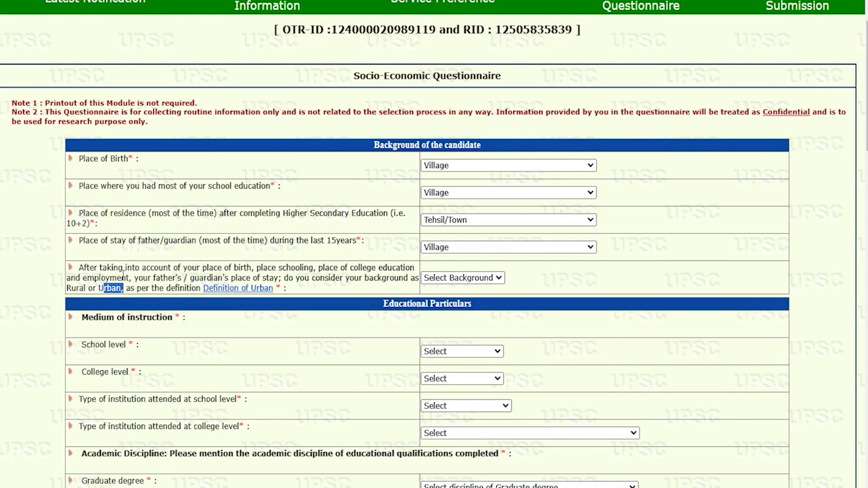
{"action": "left_click", "coordinate": [122, 276]}
{"action": "left_click", "coordinate": [434, 278]}
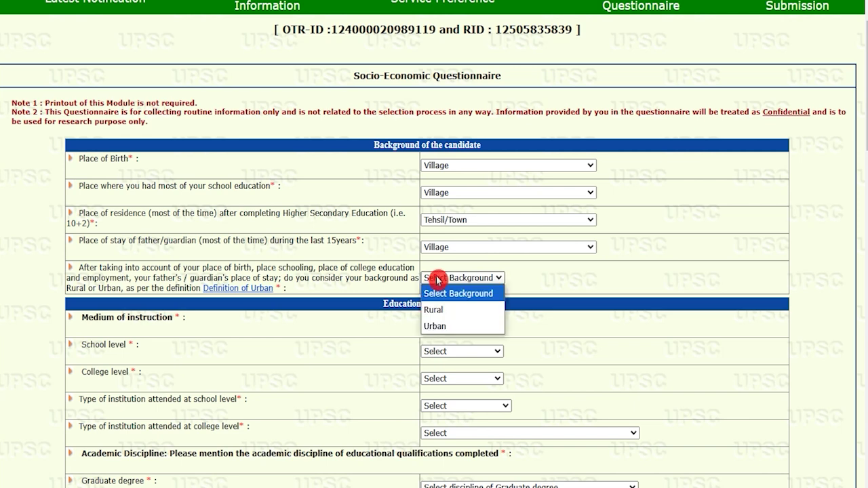
{"action": "left_click", "coordinate": [434, 329]}
- Set Hindi as the medium of instruction at both school and college level
{"action": "scroll", "coordinate": [216, 363], "scroll_direction": "down", "scroll_amount": 2}
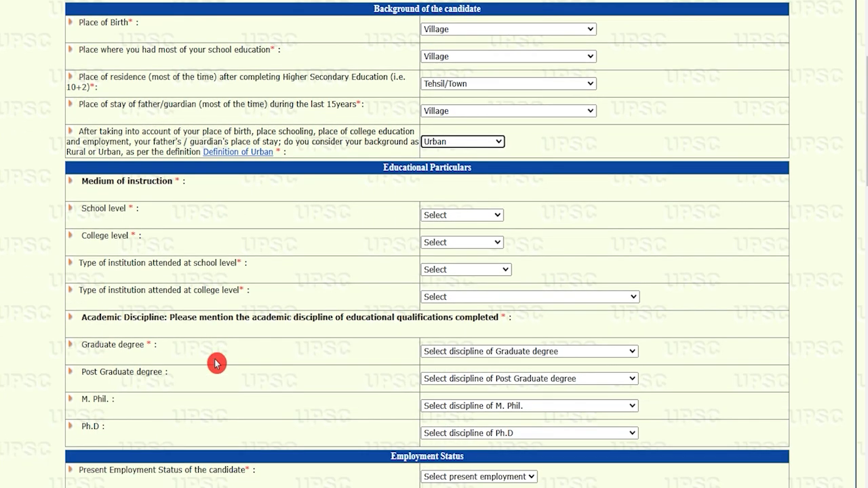
{"action": "left_click_drag", "start_coordinate": [98, 180], "coordinate": [135, 181]}
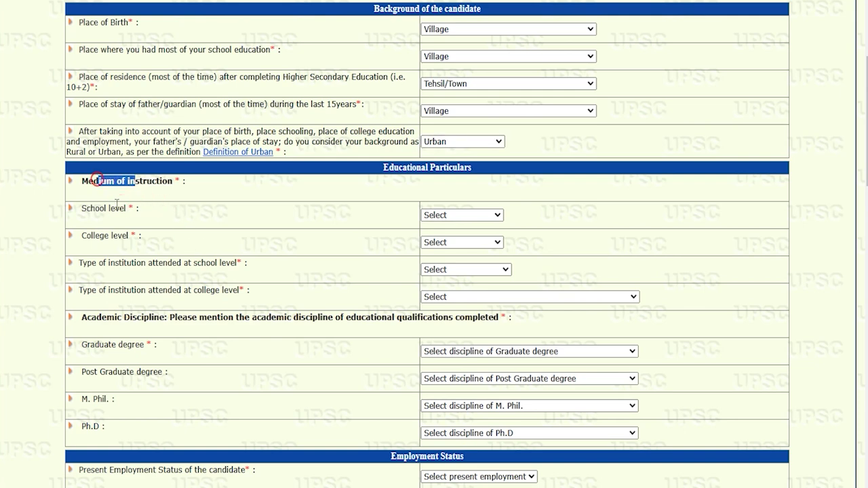
{"action": "left_click_drag", "start_coordinate": [95, 209], "coordinate": [111, 208]}
{"action": "left_click", "coordinate": [429, 216]}
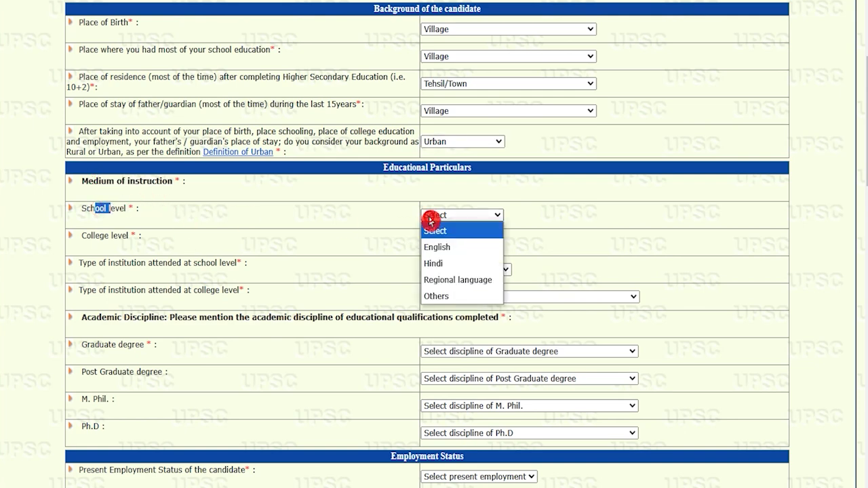
{"action": "left_click", "coordinate": [441, 263]}
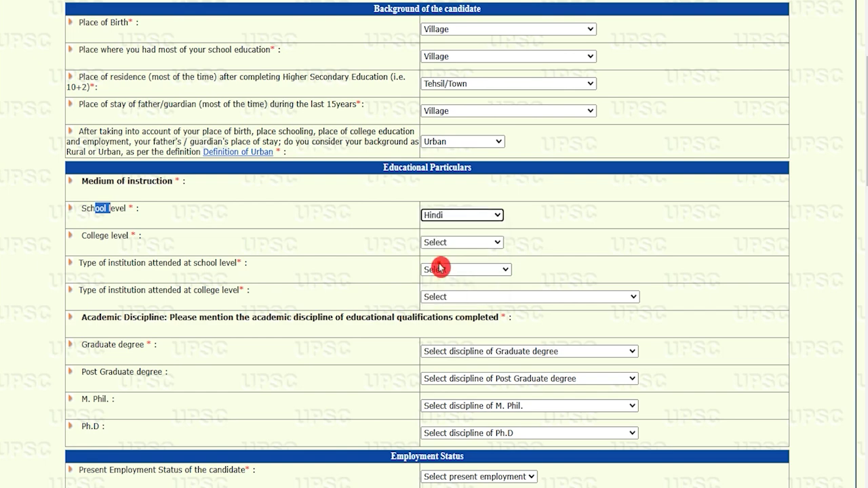
{"action": "left_click", "coordinate": [456, 242]}
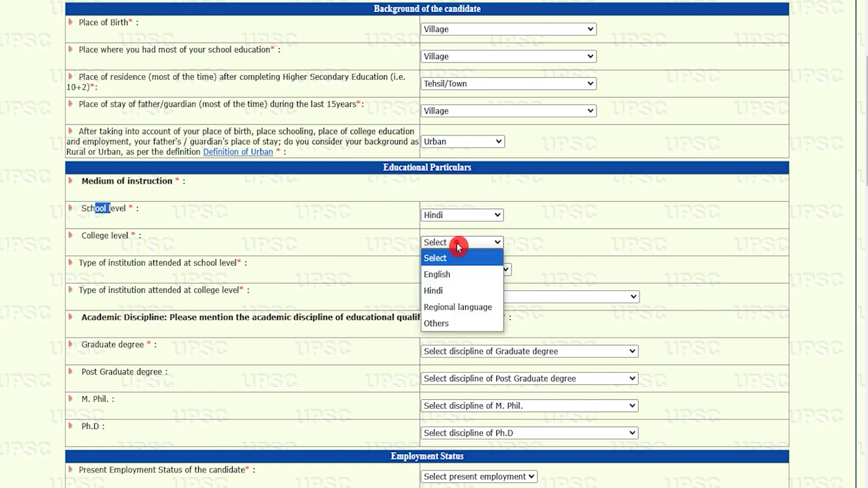
{"action": "left_click", "coordinate": [450, 290]}
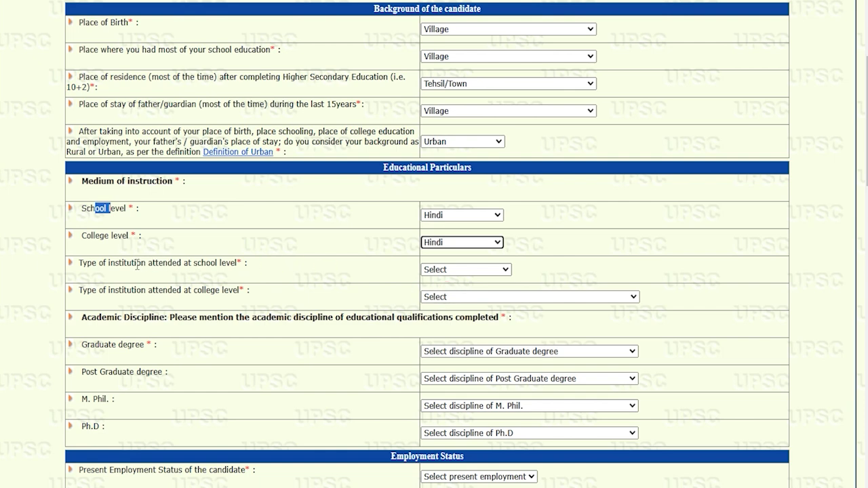
- Mark the institutions attended as Govt. School and Govt. College/ Institution
{"action": "left_click_drag", "start_coordinate": [111, 264], "coordinate": [217, 264]}
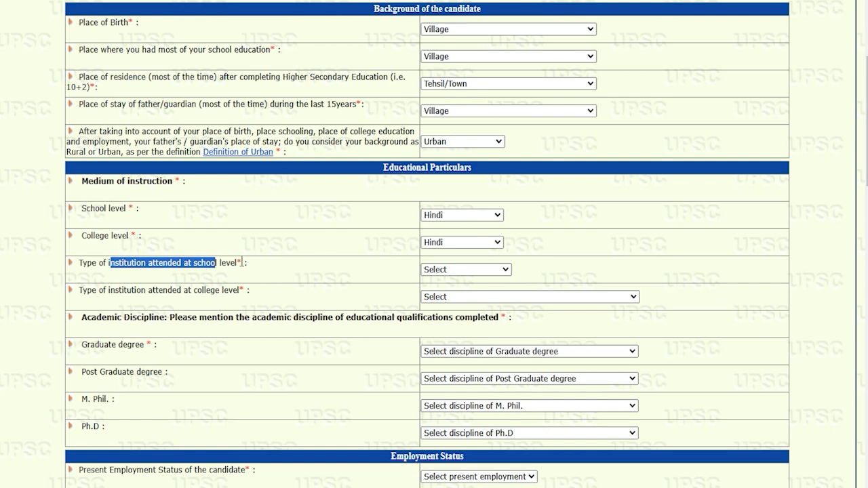
{"action": "left_click", "coordinate": [440, 269]}
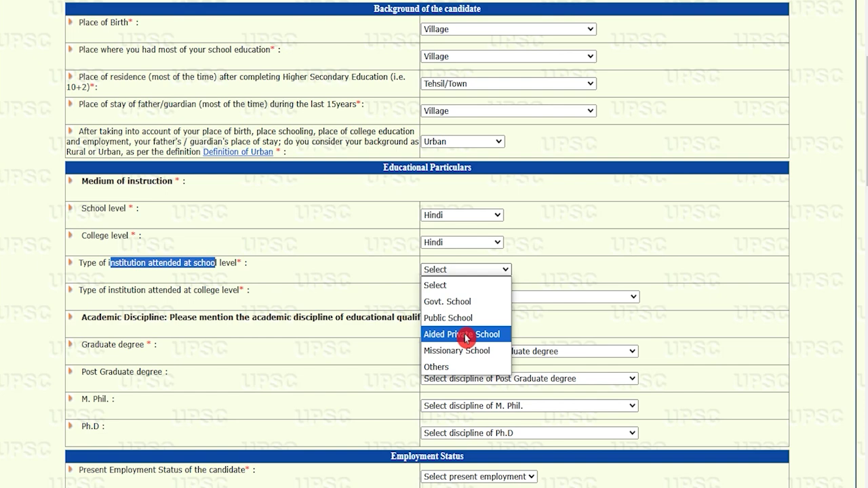
{"action": "left_click", "coordinate": [475, 302]}
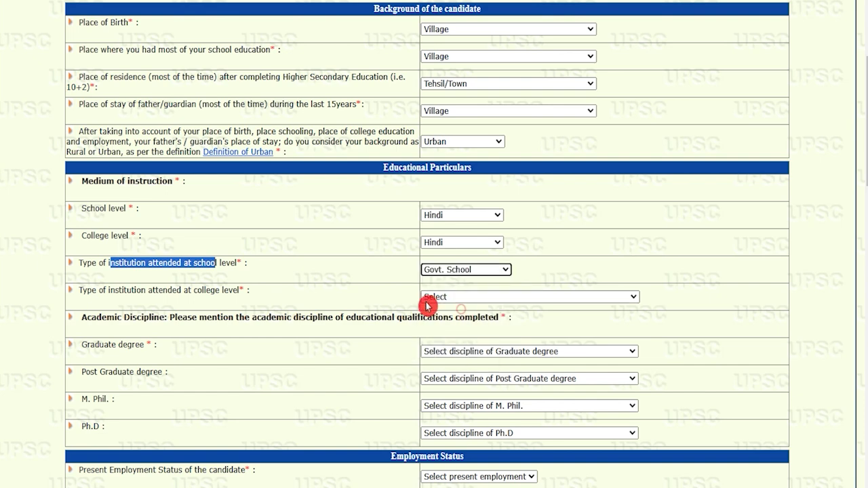
{"action": "left_click", "coordinate": [464, 297]}
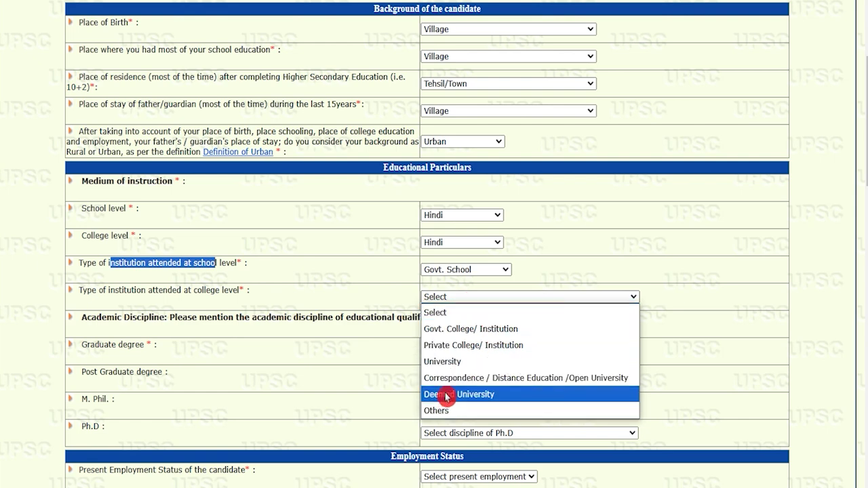
{"action": "left_click", "coordinate": [467, 330]}
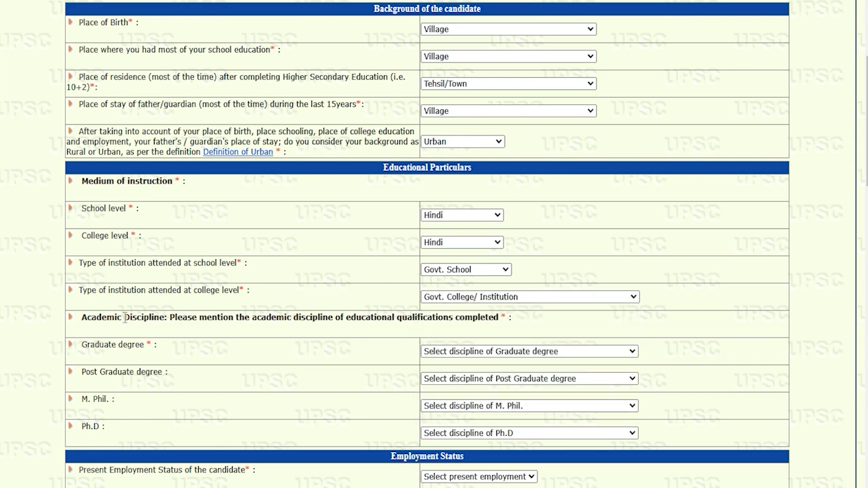
- Set Graduate and Post Graduate disciplines to Others, leaving M. Phil. and Ph.D unselected
{"action": "left_click_drag", "start_coordinate": [124, 317], "coordinate": [246, 317]}
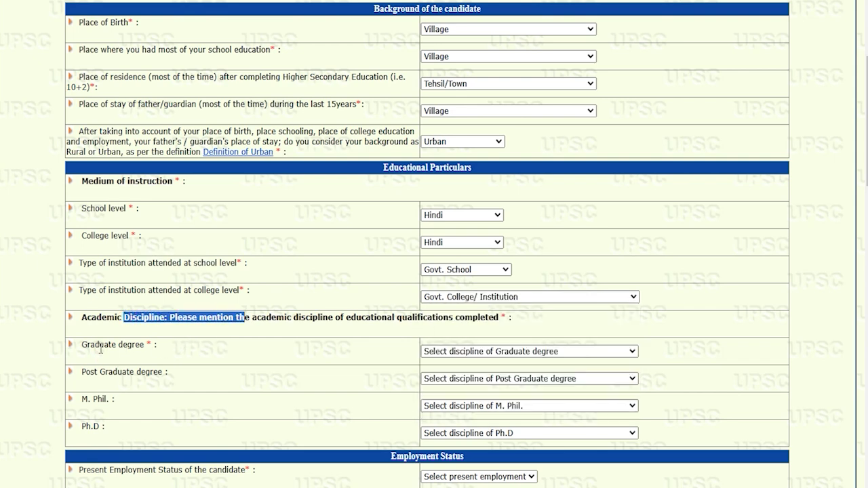
{"action": "left_click_drag", "start_coordinate": [133, 346], "coordinate": [100, 346]}
{"action": "left_click", "coordinate": [449, 353]}
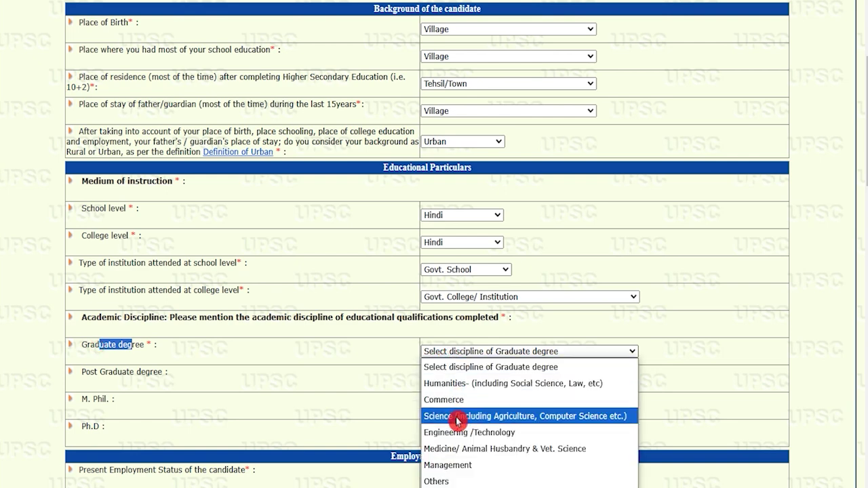
{"action": "left_click", "coordinate": [451, 481]}
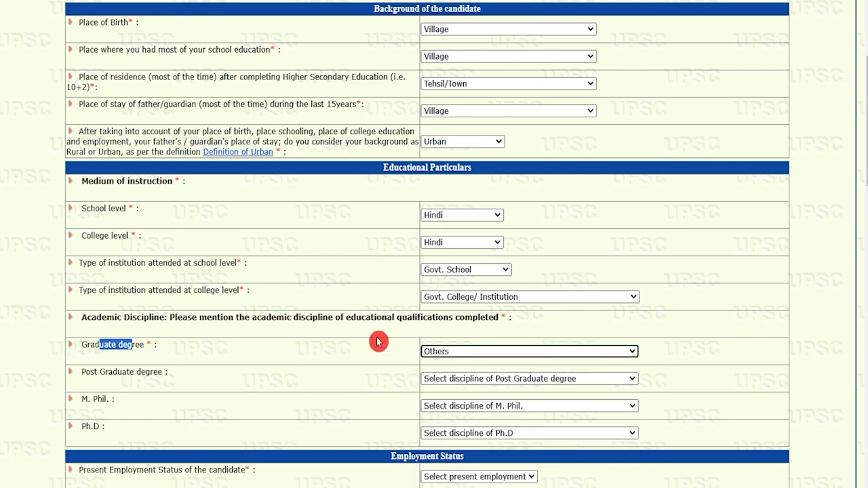
{"action": "left_click_drag", "start_coordinate": [87, 371], "coordinate": [156, 373]}
{"action": "left_click", "coordinate": [457, 379]}
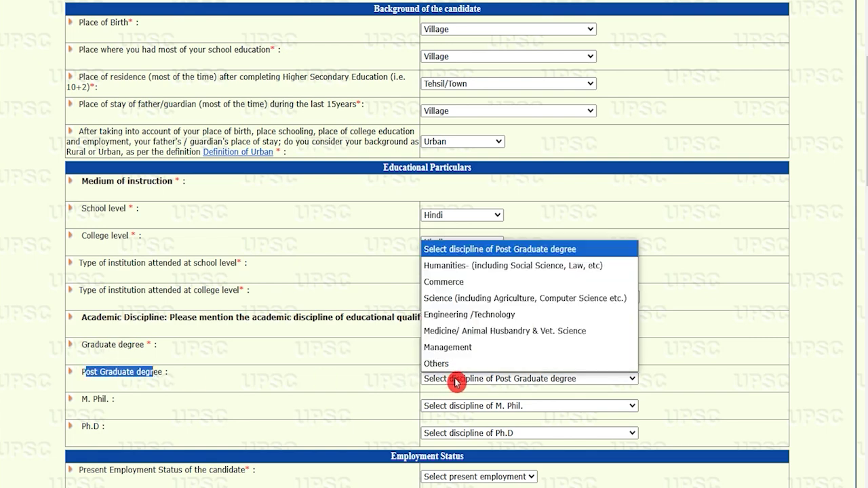
{"action": "left_click", "coordinate": [455, 368]}
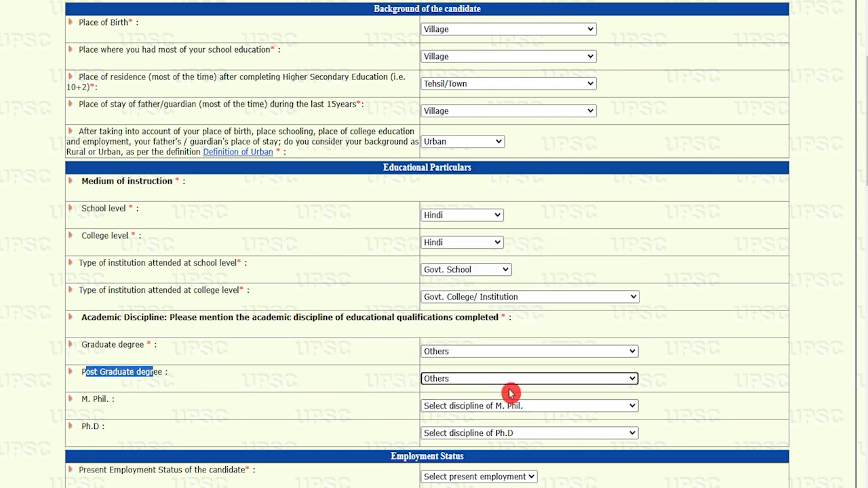
{"action": "scroll", "coordinate": [508, 392], "scroll_direction": "down", "scroll_amount": 2}
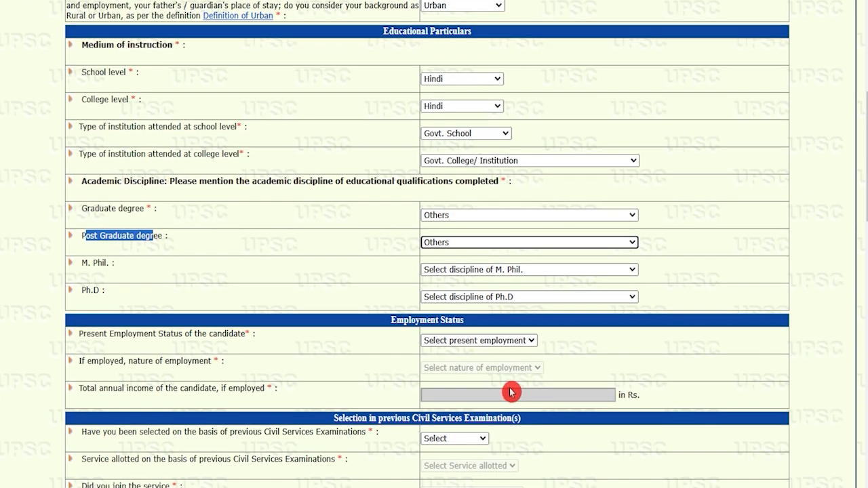
{"action": "left_click", "coordinate": [470, 271]}
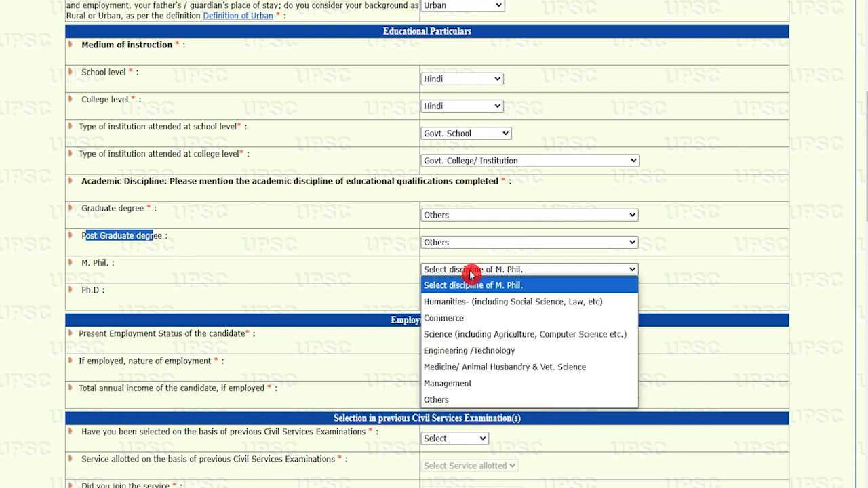
{"action": "left_click", "coordinate": [471, 273]}
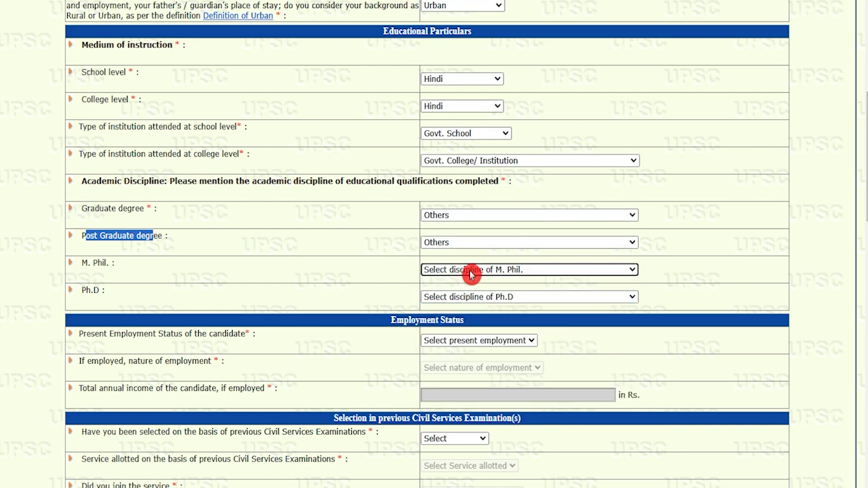
{"action": "left_click", "coordinate": [471, 298]}
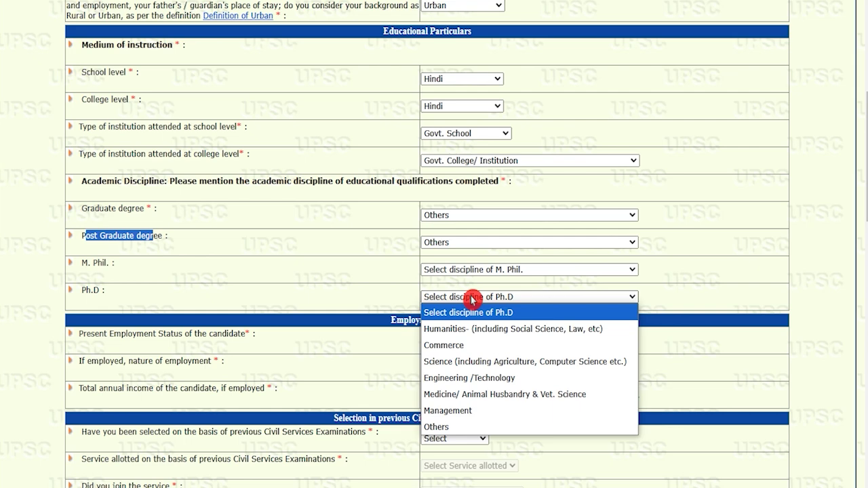
{"action": "left_click", "coordinate": [472, 299]}
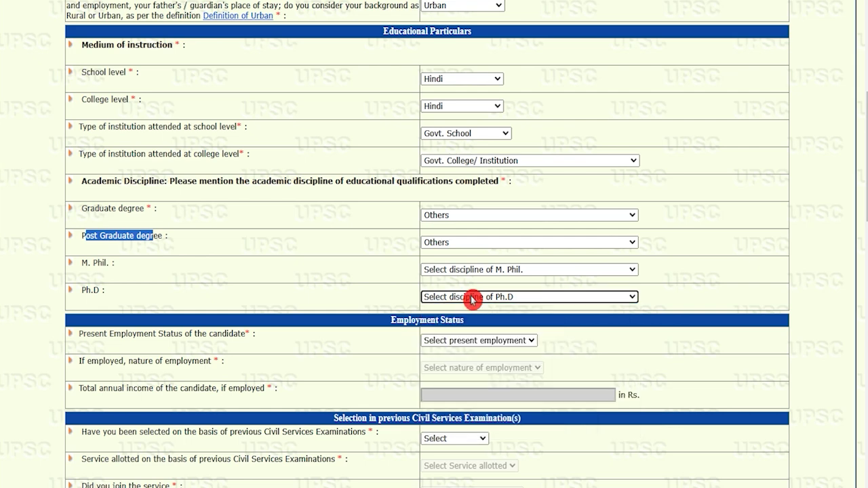
{"action": "left_click_drag", "start_coordinate": [94, 337], "coordinate": [219, 334]}
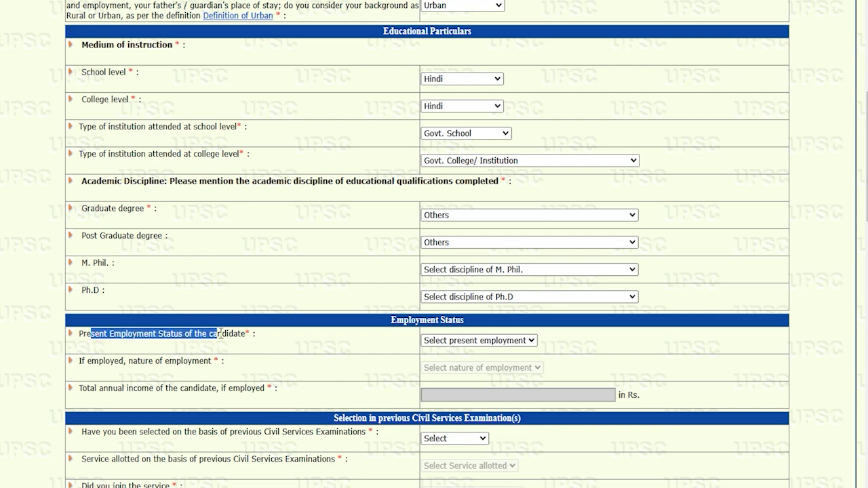
- Set the present employment status to Unemployed, correcting an initial Employed choice
{"action": "left_click", "coordinate": [478, 341]}
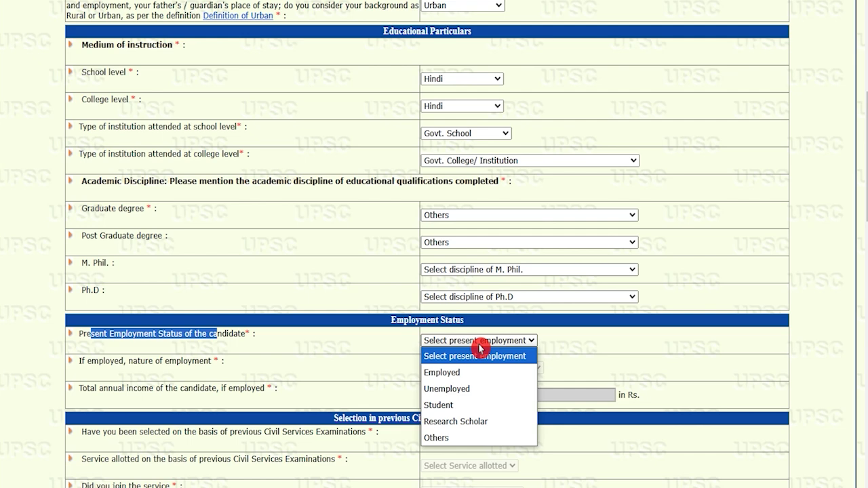
{"action": "left_click", "coordinate": [452, 372]}
{"action": "left_click_drag", "start_coordinate": [100, 359], "coordinate": [177, 361]}
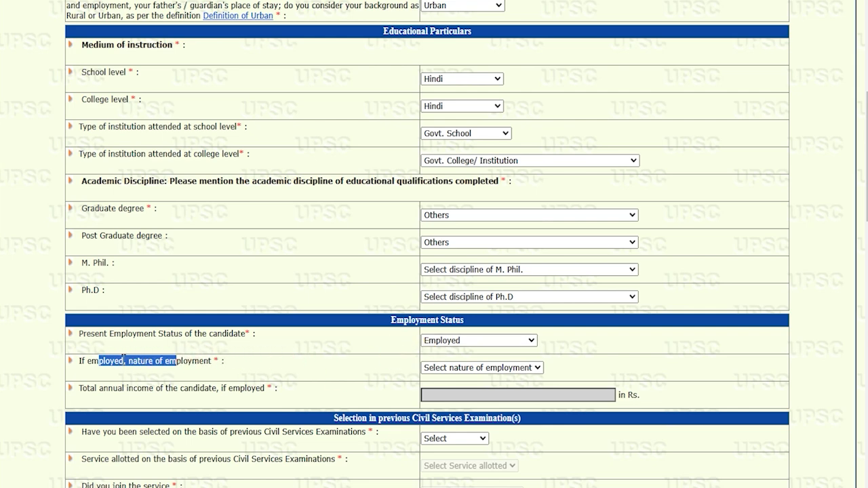
{"action": "left_click_drag", "start_coordinate": [119, 388], "coordinate": [198, 388]}
{"action": "left_click", "coordinate": [442, 341]}
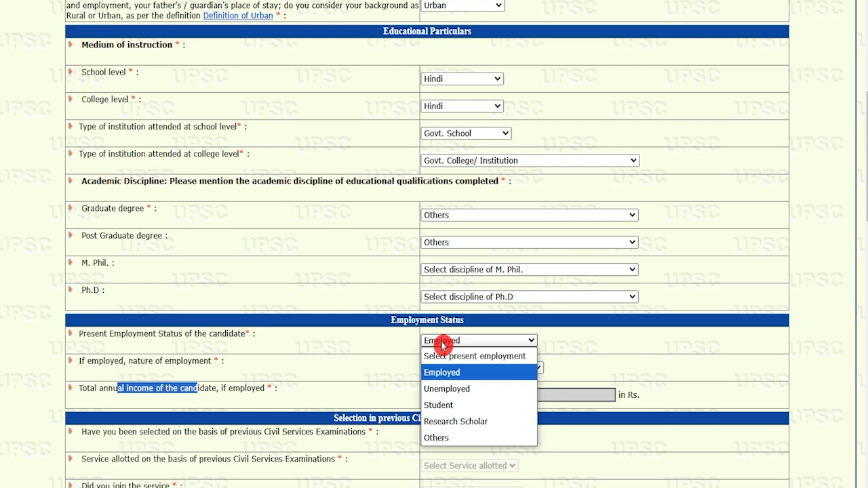
{"action": "left_click", "coordinate": [453, 389]}
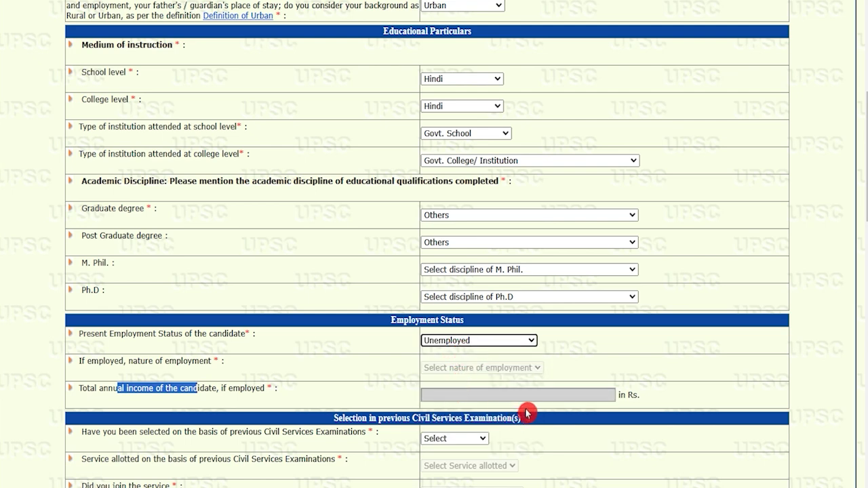
- Answer No to having been selected through a previous Civil Services Examination
{"action": "scroll", "coordinate": [397, 395], "scroll_direction": "down", "scroll_amount": 3}
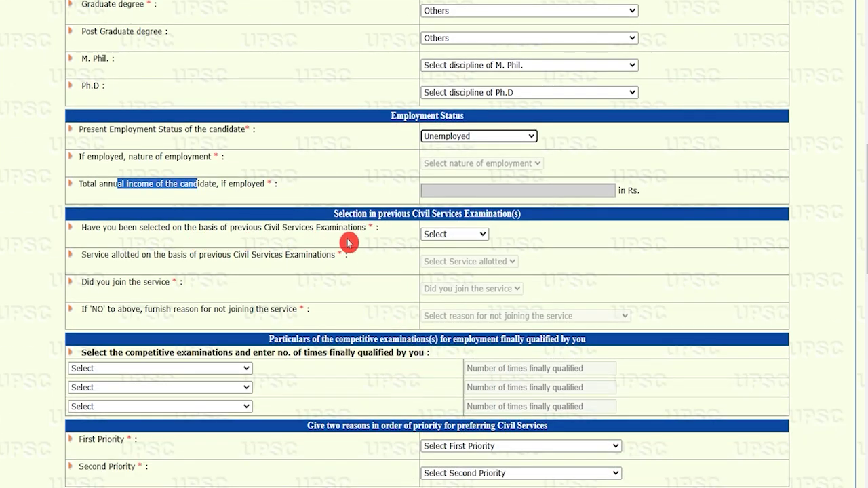
{"action": "left_click", "coordinate": [378, 224]}
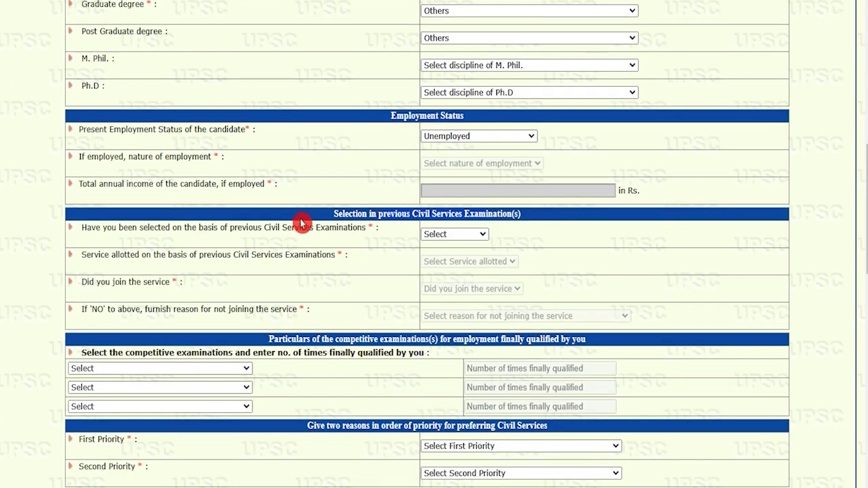
{"action": "left_click", "coordinate": [450, 235]}
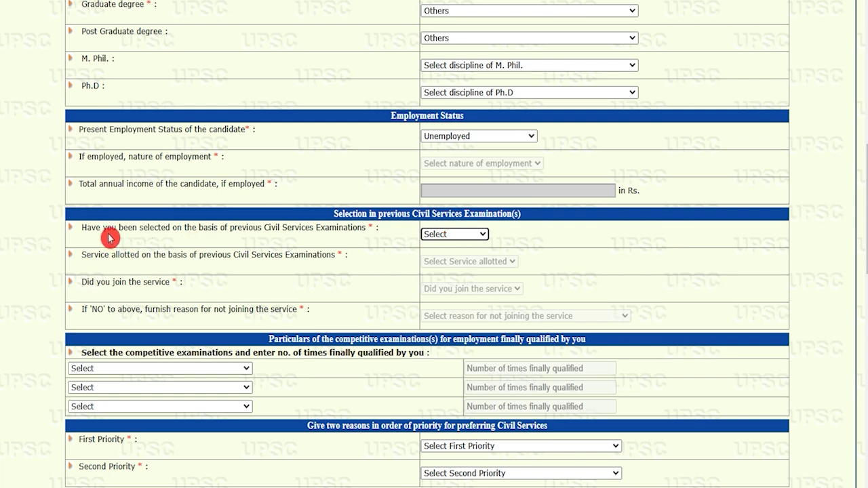
{"action": "left_click_drag", "start_coordinate": [103, 229], "coordinate": [271, 229]}
{"action": "left_click", "coordinate": [466, 237]}
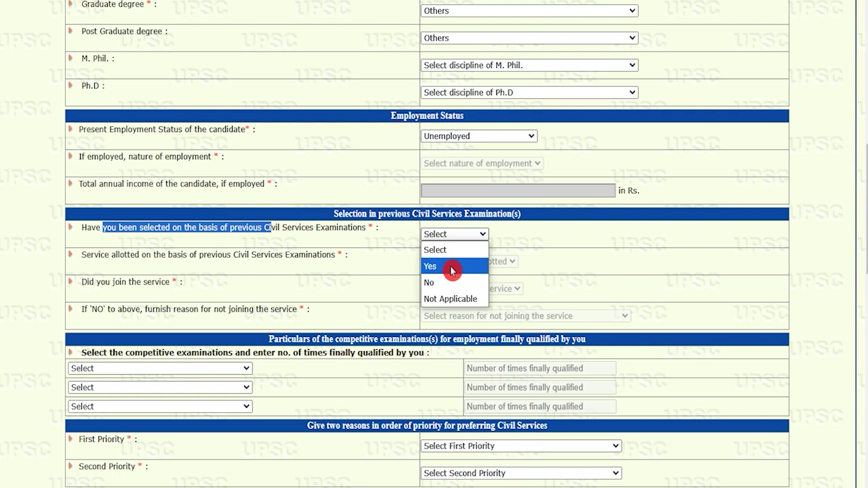
{"action": "left_click", "coordinate": [441, 283]}
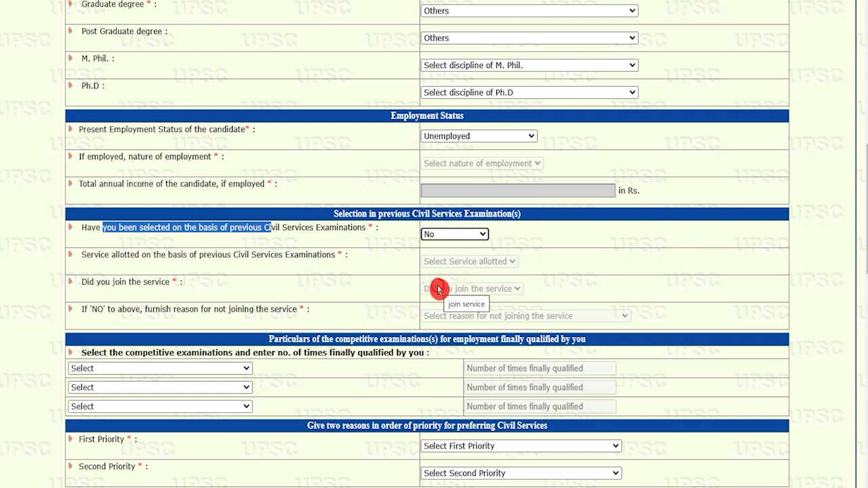
{"action": "left_click", "coordinate": [210, 373]}
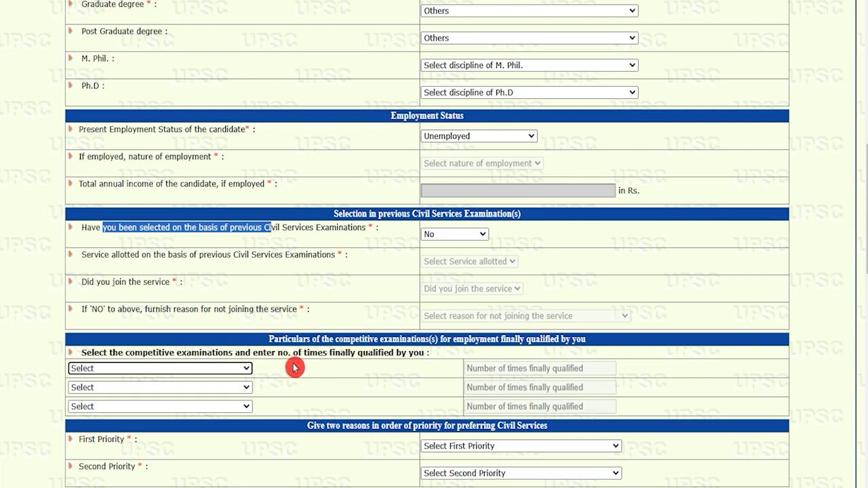
{"action": "left_click", "coordinate": [332, 341]}
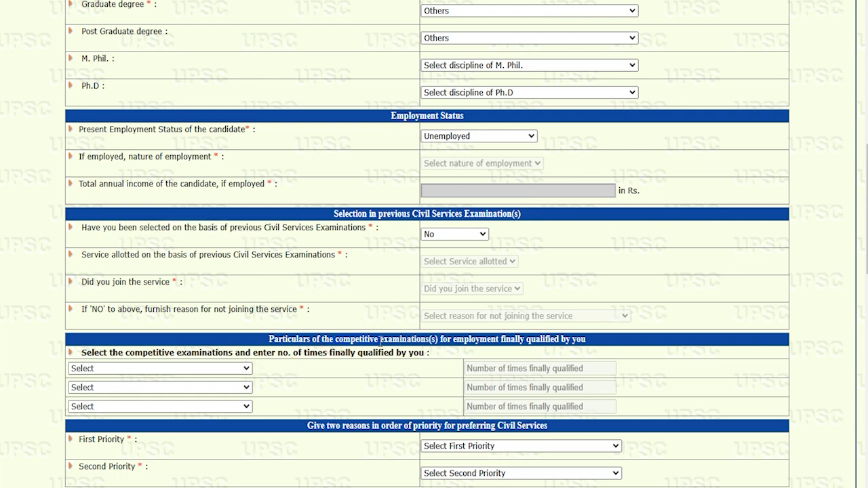
- Choose Any other Examination for all three qualified competitive examinations
{"action": "scroll", "coordinate": [381, 341], "scroll_direction": "down", "scroll_amount": 3}
{"action": "left_click", "coordinate": [228, 166]}
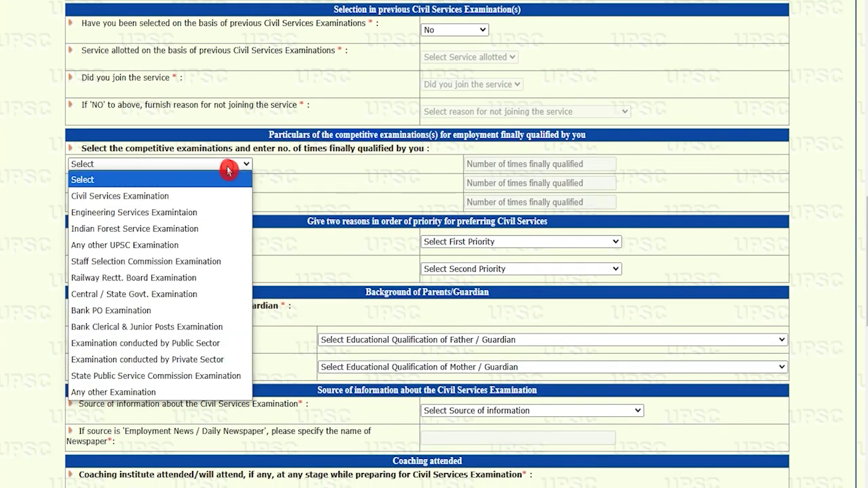
{"action": "left_click", "coordinate": [148, 393]}
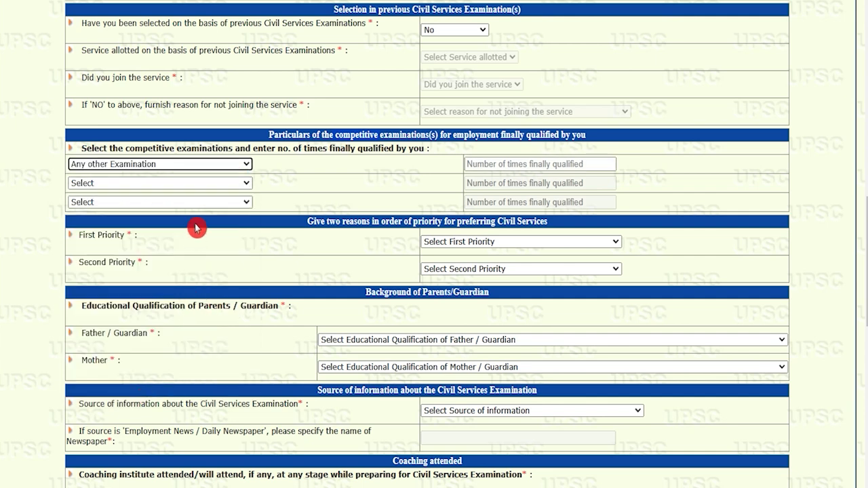
{"action": "left_click", "coordinate": [191, 183]}
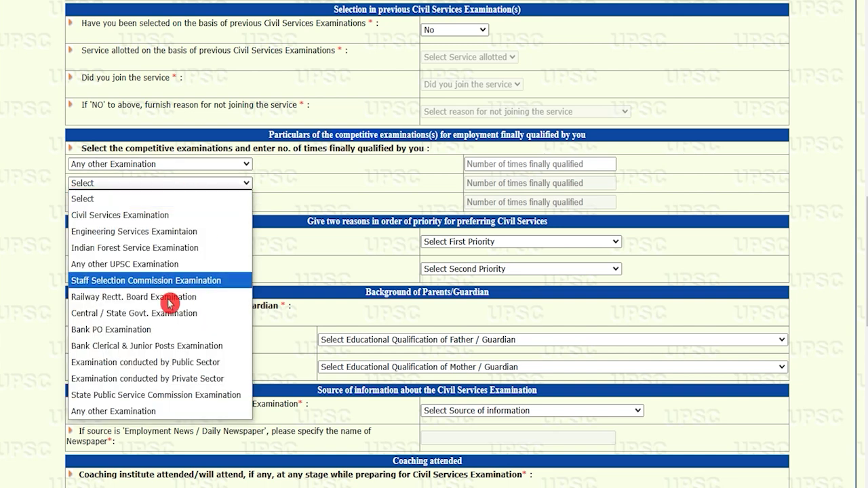
{"action": "left_click", "coordinate": [145, 413]}
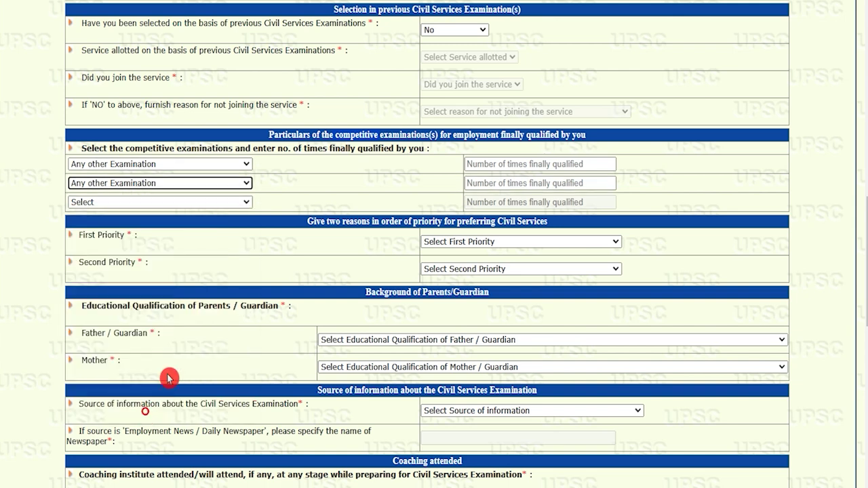
{"action": "left_click", "coordinate": [198, 204]}
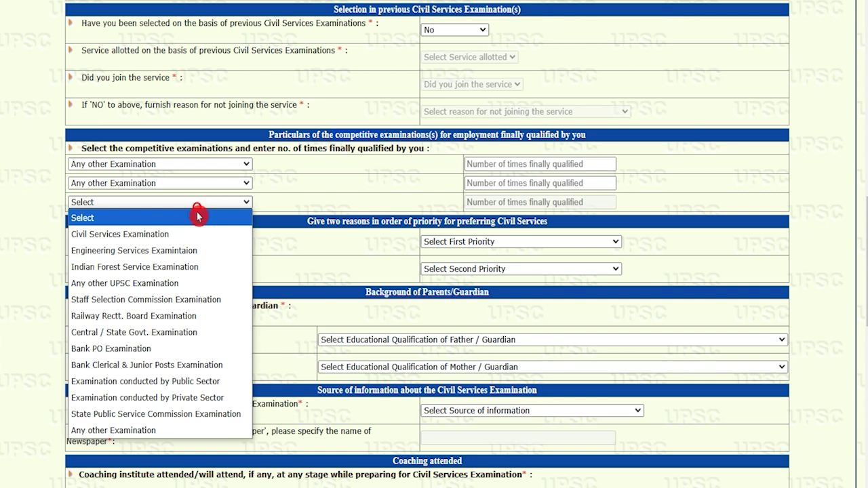
{"action": "left_click", "coordinate": [140, 432]}
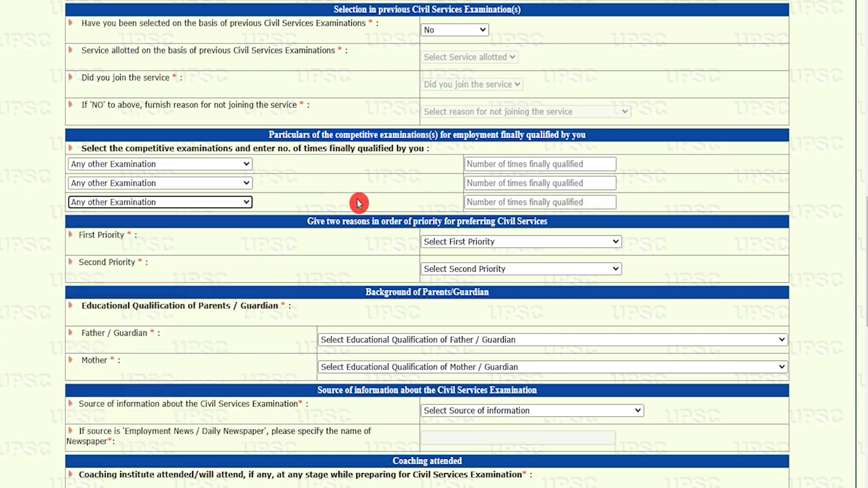
- Choose Any Other reason for both the First and Second Priority service reasons
{"action": "left_click", "coordinate": [454, 240]}
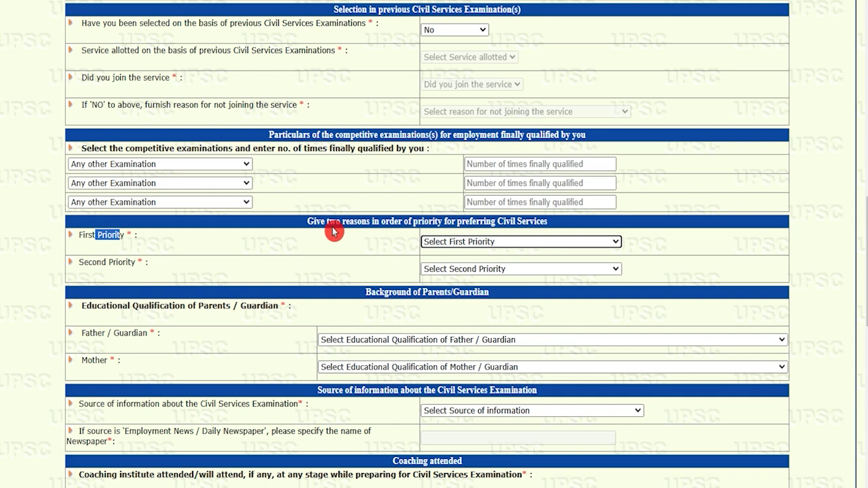
{"action": "left_click", "coordinate": [91, 238]}
{"action": "left_click_drag", "start_coordinate": [90, 237], "coordinate": [113, 237]}
{"action": "left_click", "coordinate": [461, 241]}
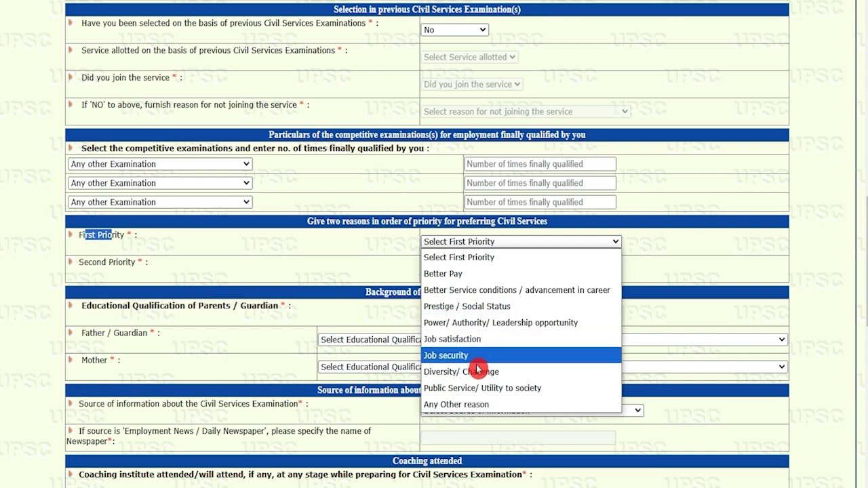
{"action": "left_click", "coordinate": [474, 404]}
{"action": "left_click_drag", "start_coordinate": [87, 262], "coordinate": [125, 263]}
{"action": "left_click", "coordinate": [460, 269]}
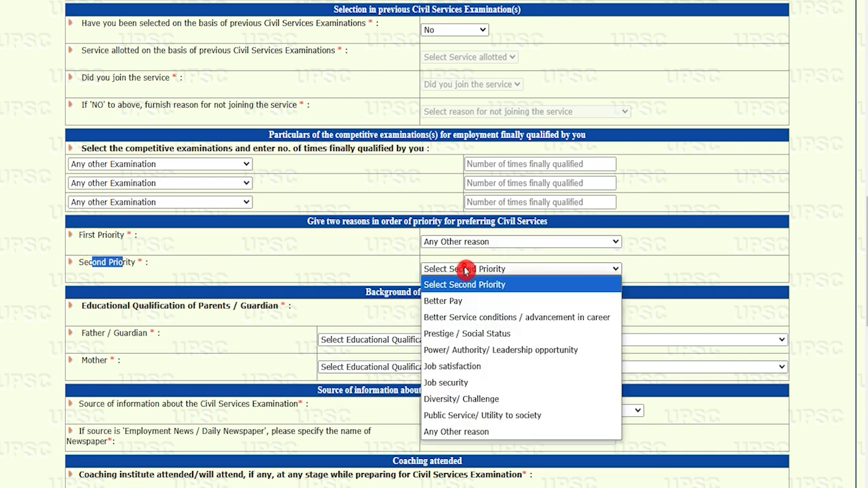
{"action": "left_click", "coordinate": [465, 431]}
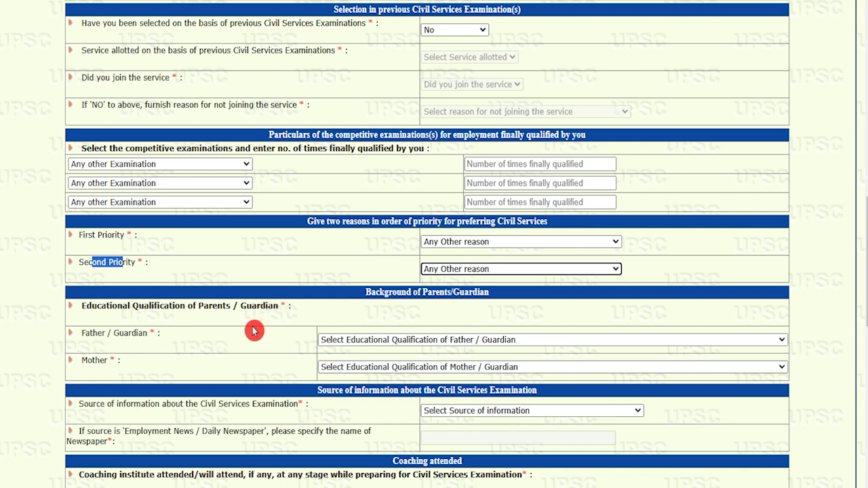
{"action": "left_click", "coordinate": [378, 291]}
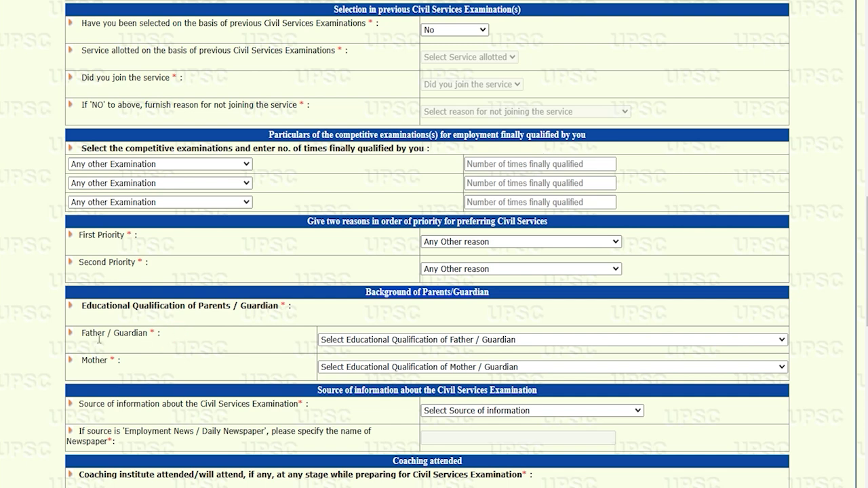
- Set both father's and mother's qualification to Graduate
{"action": "left_click", "coordinate": [378, 344]}
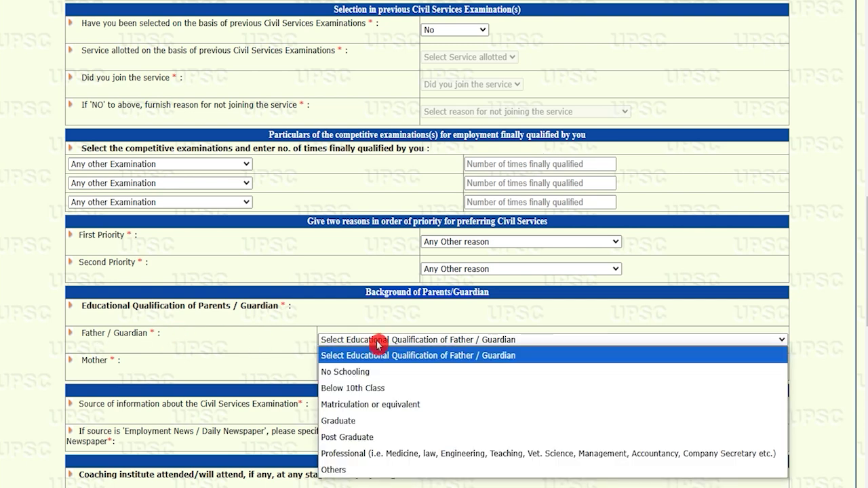
{"action": "left_click", "coordinate": [355, 423]}
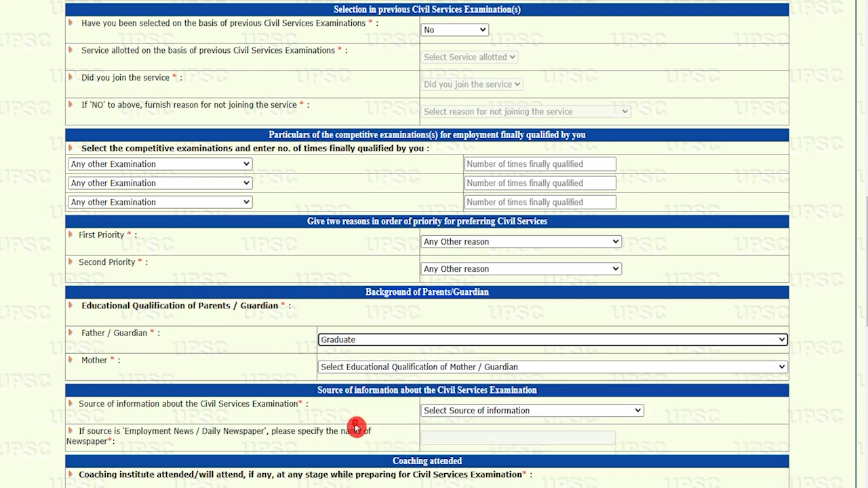
{"action": "left_click", "coordinate": [346, 369]}
{"action": "left_click", "coordinate": [353, 304]}
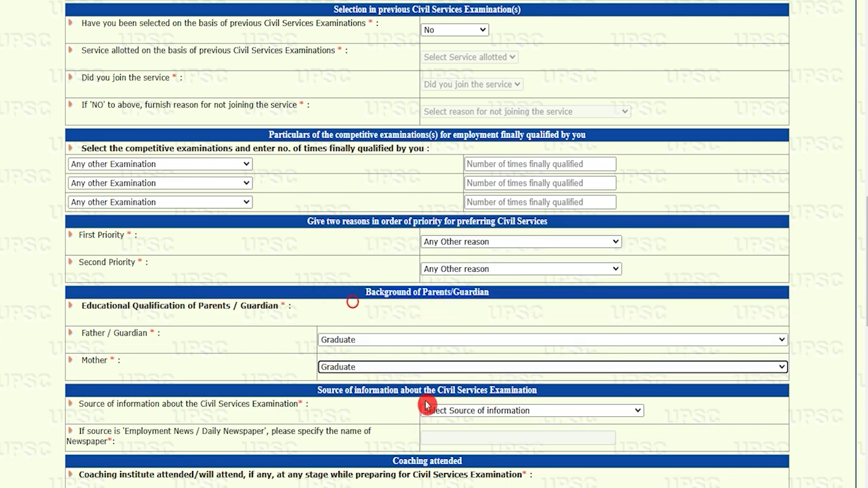
- Choose UPSC Website as the source of information about the examination
{"action": "left_click", "coordinate": [425, 405]}
{"action": "scroll", "coordinate": [426, 405], "scroll_direction": "down", "scroll_amount": 2}
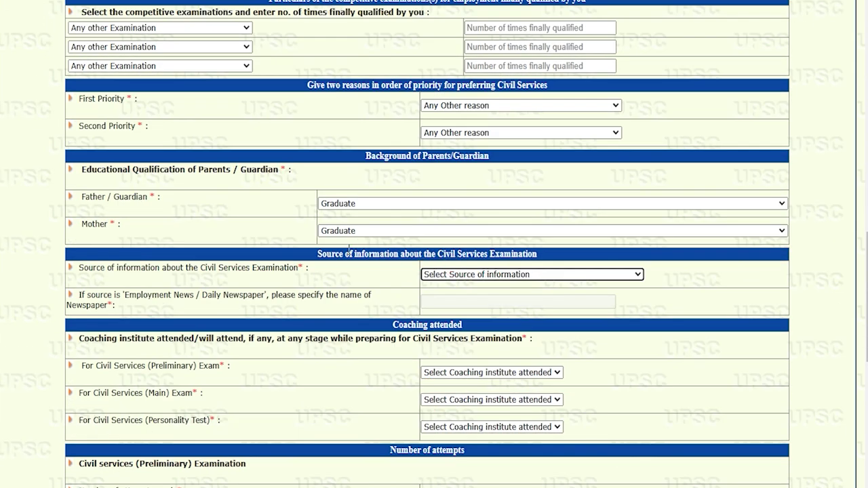
{"action": "left_click", "coordinate": [296, 261]}
{"action": "left_click_drag", "start_coordinate": [214, 266], "coordinate": [274, 268]}
{"action": "left_click", "coordinate": [494, 274]}
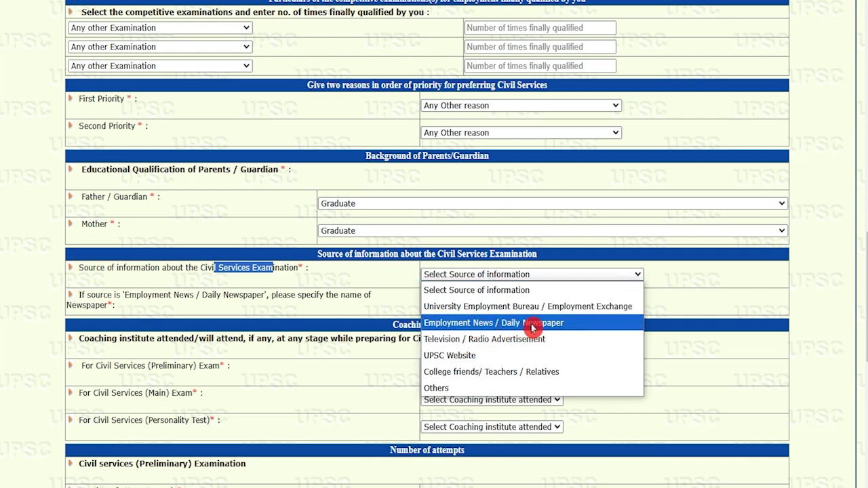
{"action": "left_click", "coordinate": [475, 356]}
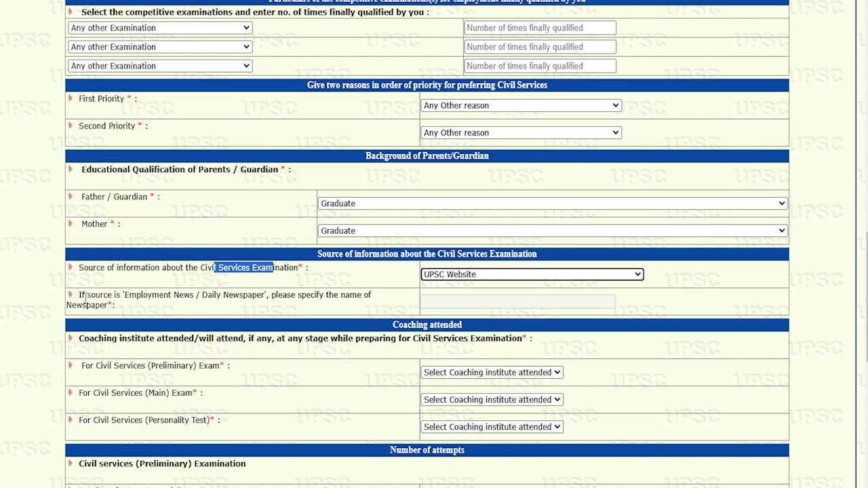
{"action": "left_click_drag", "start_coordinate": [86, 296], "coordinate": [262, 297]}
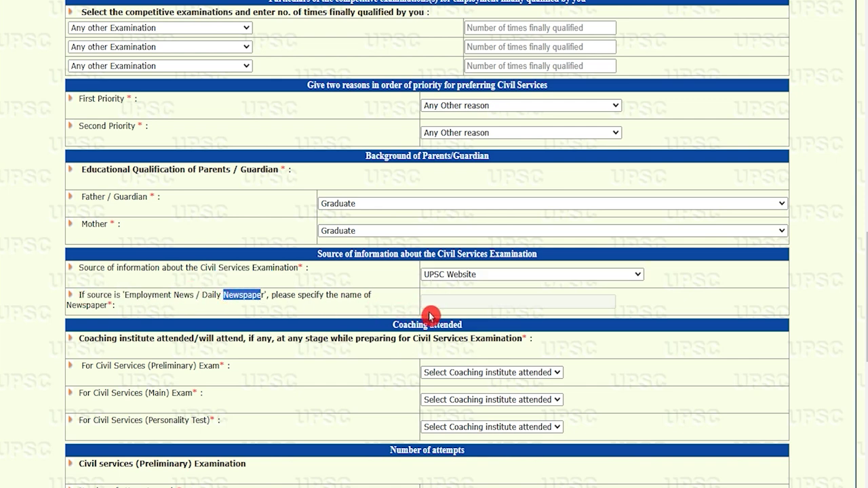
{"action": "scroll", "coordinate": [187, 234], "scroll_direction": "down", "scroll_amount": 2}
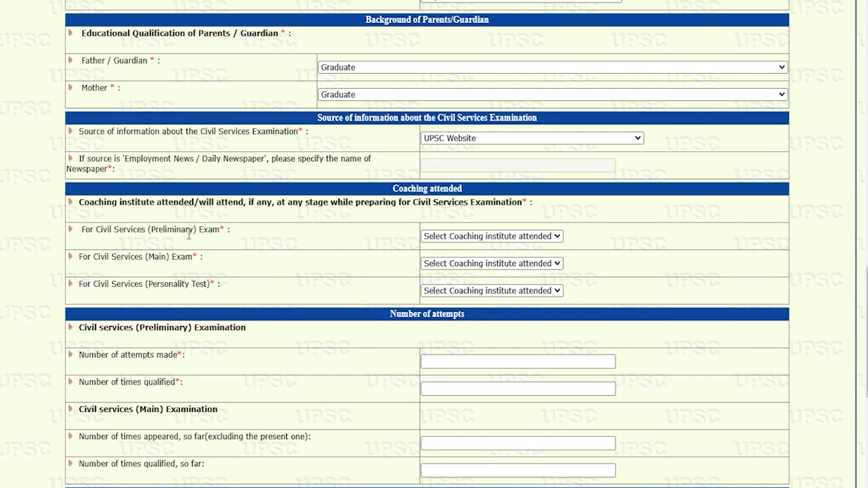
- Choose Private Coaching Centre for Preliminary, Main and Personality Test coaching
{"action": "left_click_drag", "start_coordinate": [95, 232], "coordinate": [196, 231]}
{"action": "left_click", "coordinate": [447, 237]}
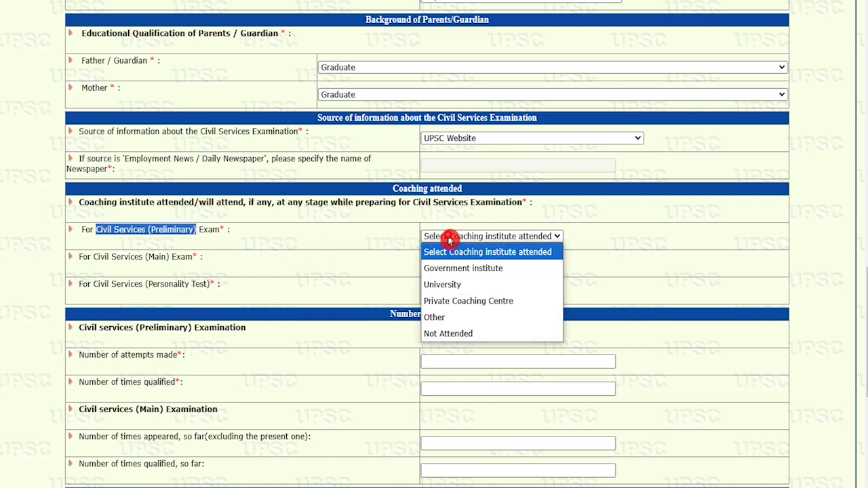
{"action": "left_click", "coordinate": [451, 302]}
{"action": "left_click_drag", "start_coordinate": [107, 264], "coordinate": [167, 258]}
{"action": "left_click", "coordinate": [473, 264]}
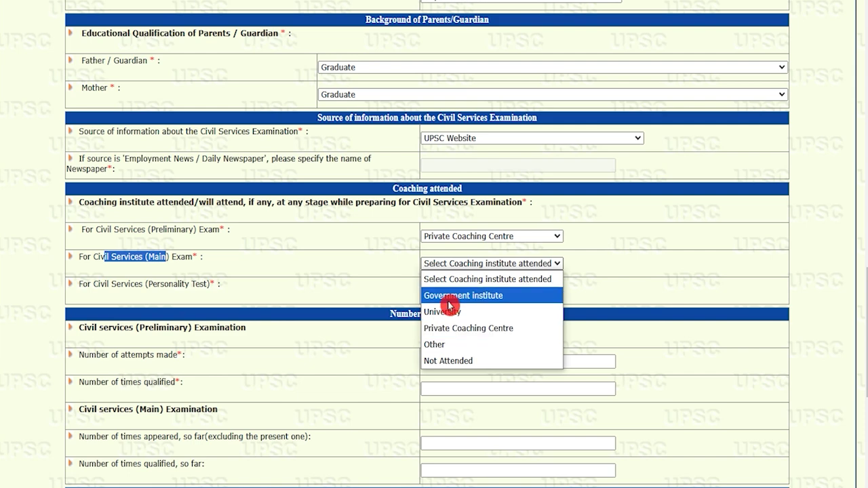
{"action": "left_click", "coordinate": [453, 328]}
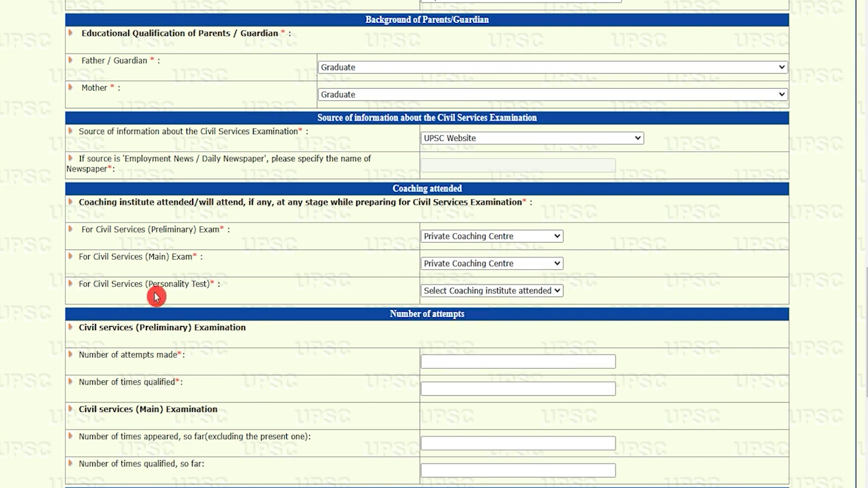
{"action": "left_click_drag", "start_coordinate": [95, 283], "coordinate": [183, 286]}
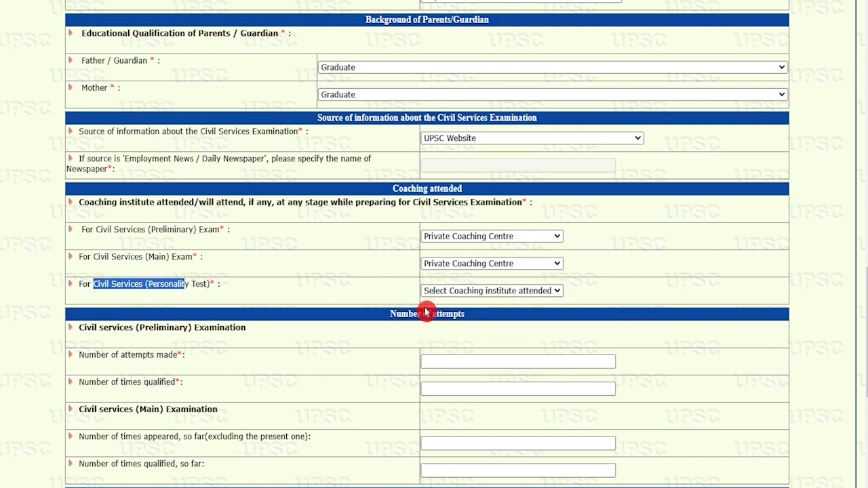
{"action": "left_click", "coordinate": [441, 292]}
{"action": "left_click", "coordinate": [448, 357]}
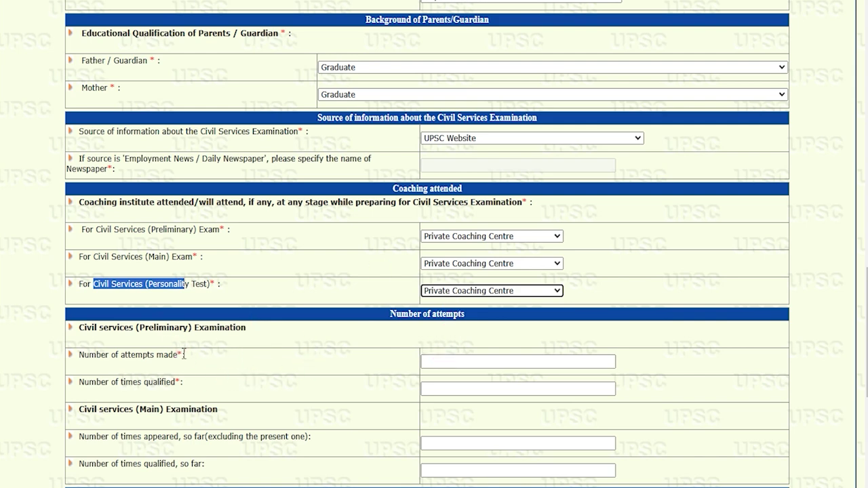
{"action": "left_click_drag", "start_coordinate": [94, 328], "coordinate": [237, 329]}
{"action": "scroll", "coordinate": [239, 329], "scroll_direction": "down", "scroll_amount": 2}
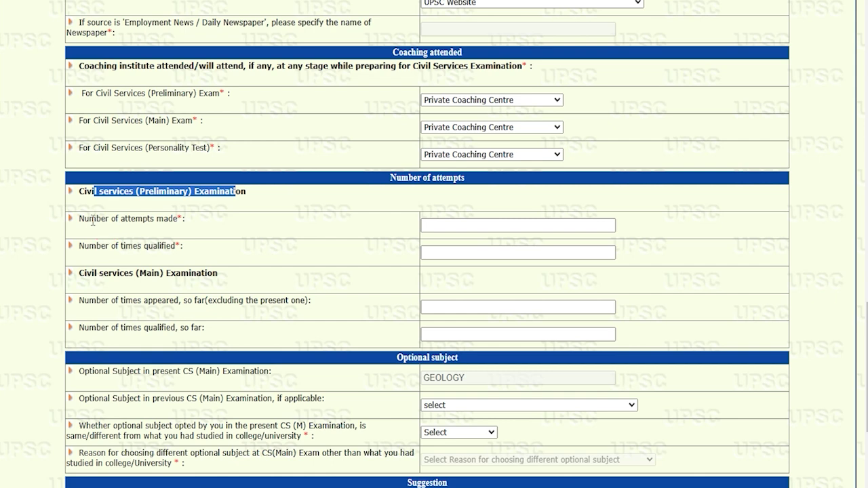
{"action": "left_click_drag", "start_coordinate": [91, 221], "coordinate": [244, 226]}
{"action": "left_click", "coordinate": [459, 231]}
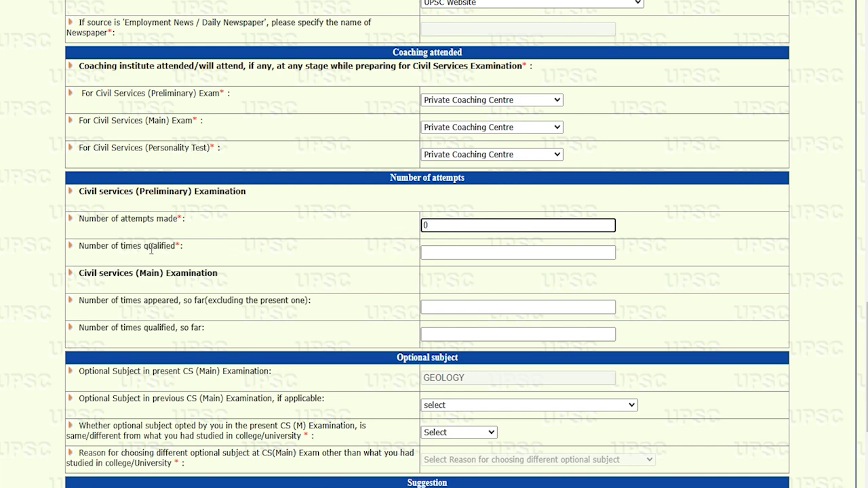
- Enter 0 for Prelims times qualified and for Mains times appeared and qualified
{"action": "left_click", "coordinate": [442, 252]}
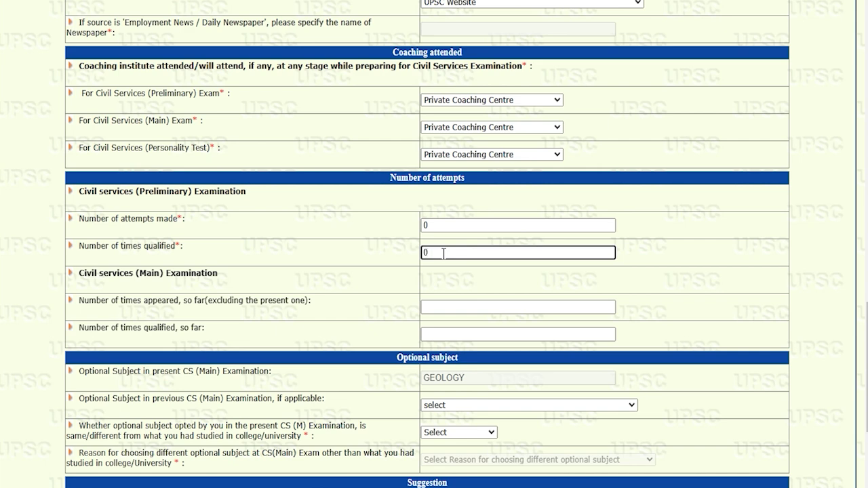
{"action": "left_click_drag", "start_coordinate": [82, 273], "coordinate": [146, 293]}
{"action": "left_click_drag", "start_coordinate": [92, 301], "coordinate": [163, 301]}
{"action": "left_click", "coordinate": [442, 309]}
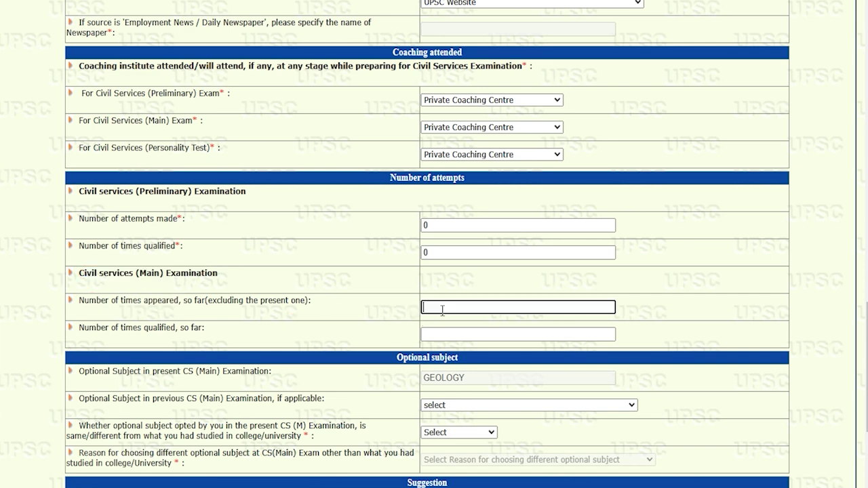
{"action": "type", "text": "0"}
{"action": "left_click", "coordinate": [443, 333]}
{"action": "type", "text": "0"}
{"action": "scroll", "coordinate": [443, 332], "scroll_direction": "down", "scroll_amount": 2}
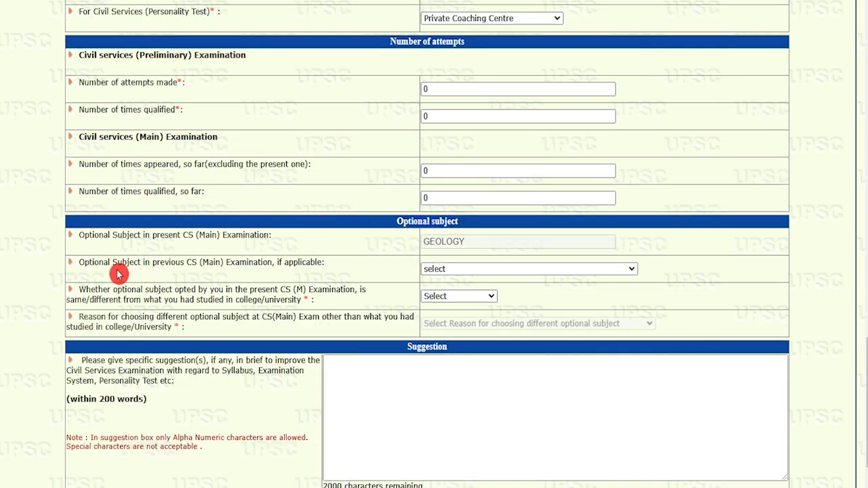
- Choose HISTORY as the previous optional, the same subject as studied in college
{"action": "left_click_drag", "start_coordinate": [92, 263], "coordinate": [292, 263]}
{"action": "left_click", "coordinate": [441, 272]}
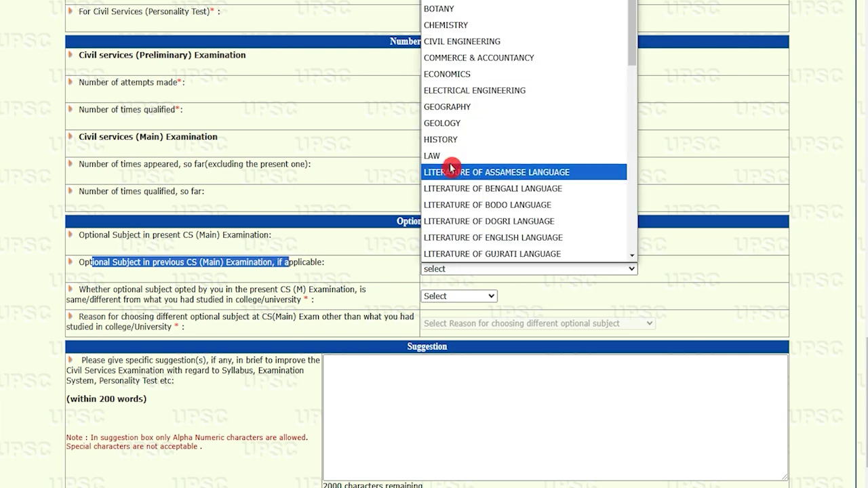
{"action": "left_click", "coordinate": [444, 139]}
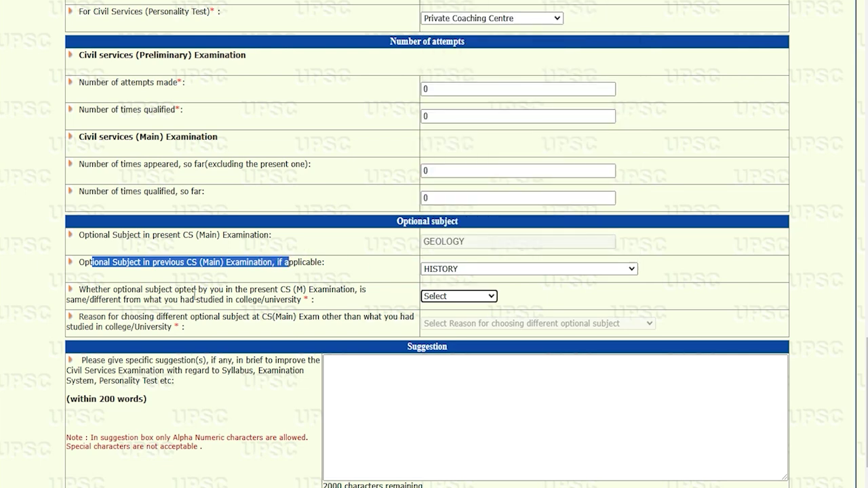
{"action": "left_click_drag", "start_coordinate": [126, 292], "coordinate": [187, 292]}
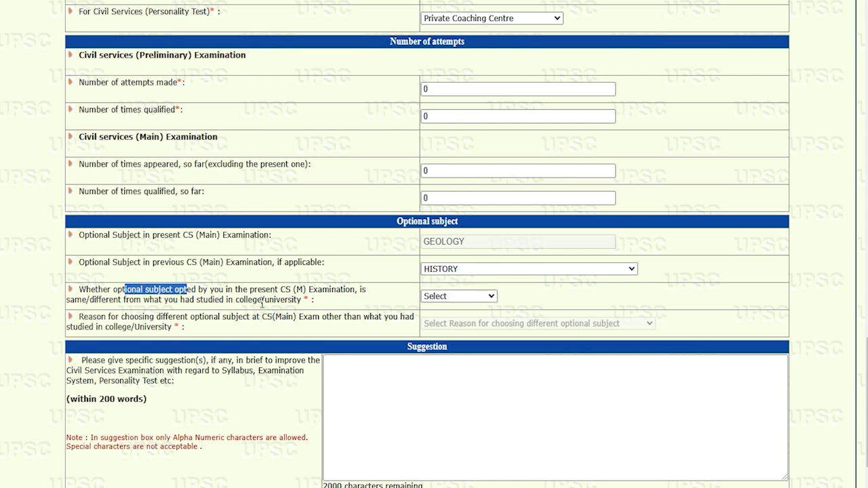
{"action": "left_click_drag", "start_coordinate": [247, 302], "coordinate": [270, 302]}
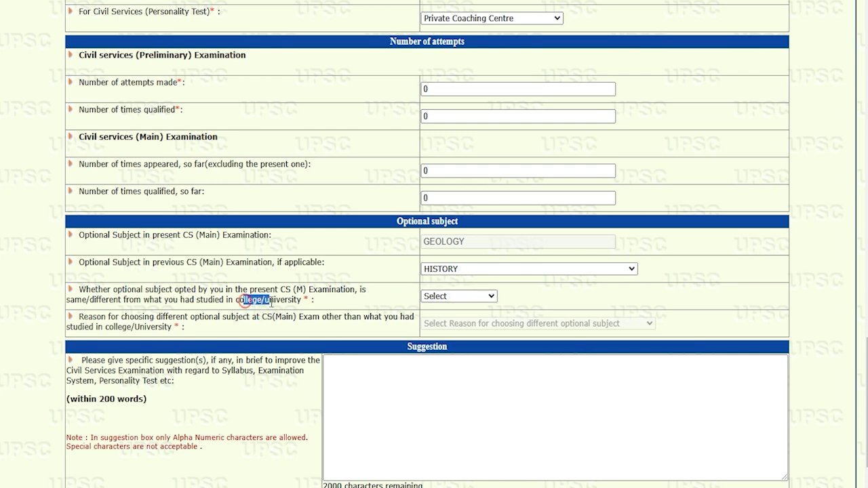
{"action": "left_click", "coordinate": [447, 298]}
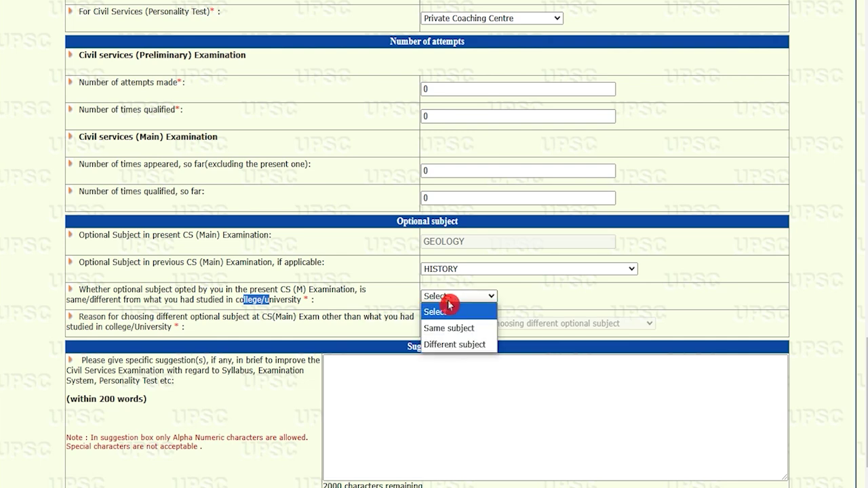
{"action": "left_click", "coordinate": [457, 334]}
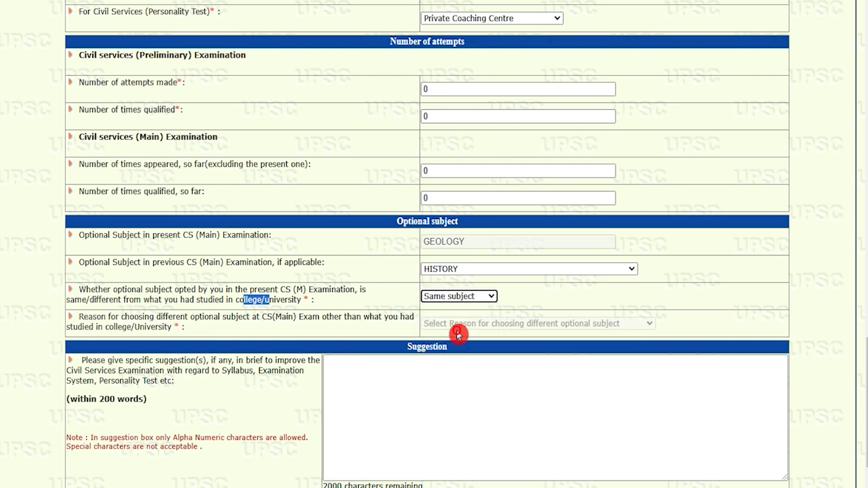
- Place the cursor in the optional suggestion box at the bottom of the form
{"action": "scroll", "coordinate": [112, 331], "scroll_direction": "down", "scroll_amount": 2}
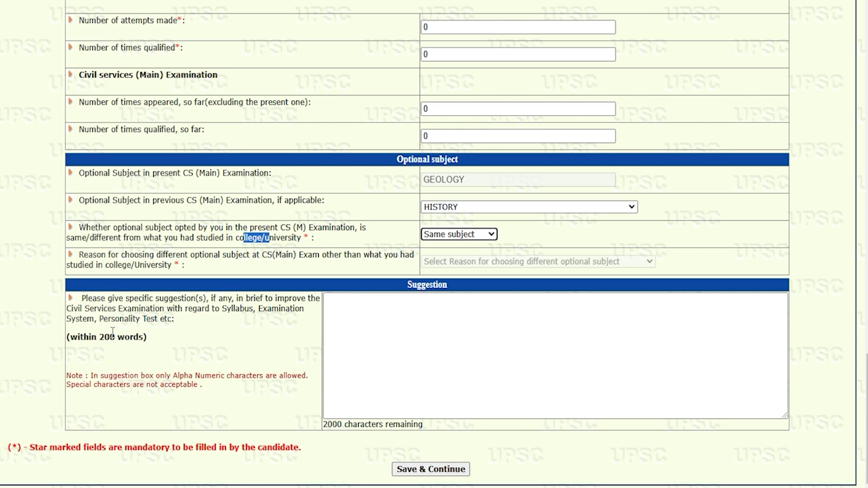
{"action": "left_click_drag", "start_coordinate": [79, 308], "coordinate": [202, 309]}
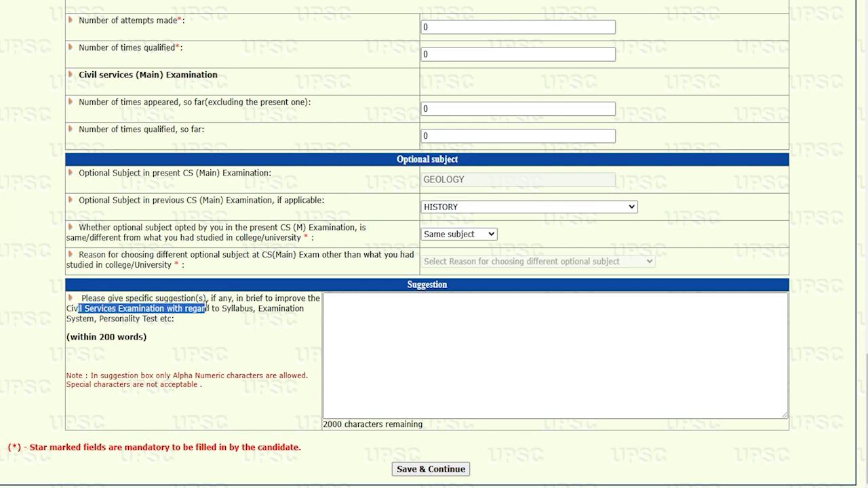
{"action": "left_click_drag", "start_coordinate": [115, 318], "coordinate": [155, 319]}
{"action": "left_click", "coordinate": [364, 317]}
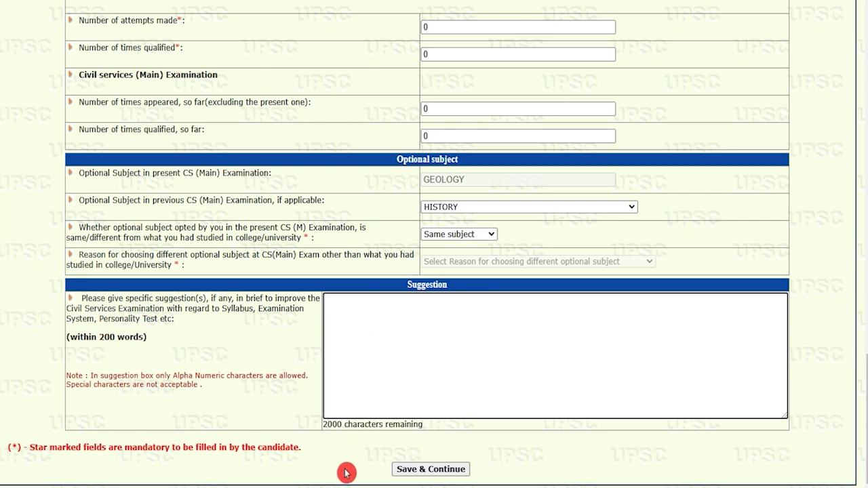
- Save the form, answer Yes to having seen the preview, and final-submit Part III
{"action": "left_click", "coordinate": [450, 472]}
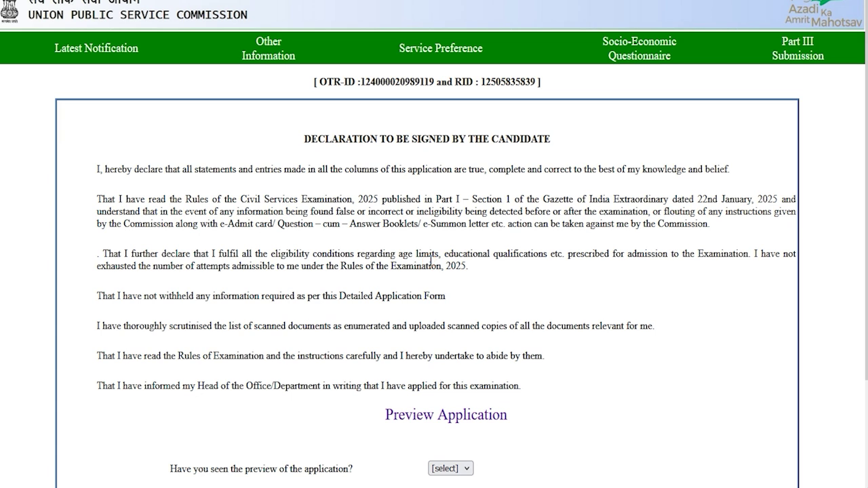
{"action": "scroll", "coordinate": [430, 259], "scroll_direction": "down", "scroll_amount": 2}
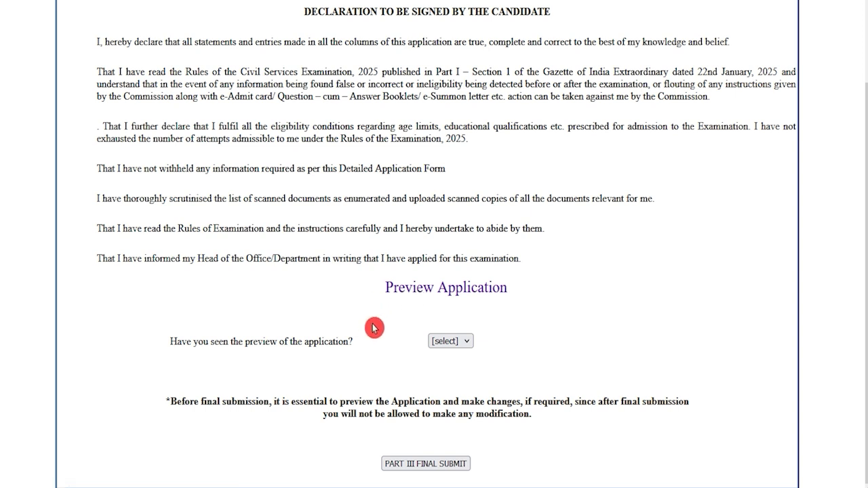
{"action": "left_click_drag", "start_coordinate": [198, 341], "coordinate": [422, 342]}
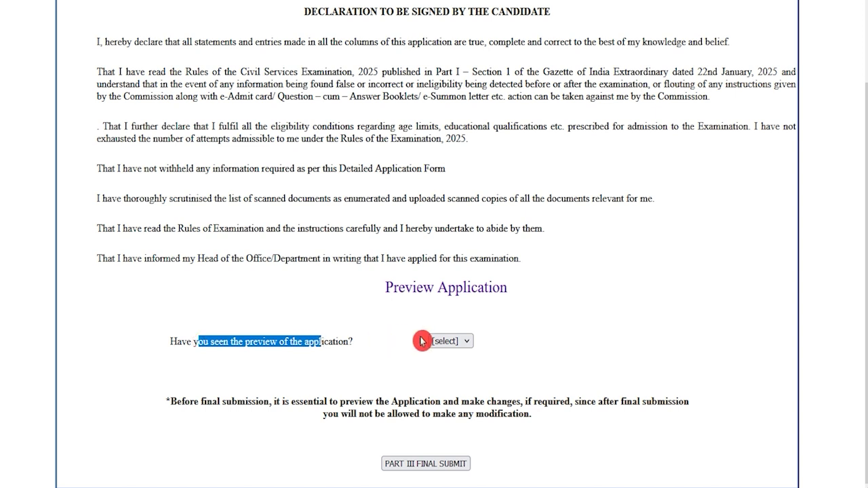
{"action": "left_click", "coordinate": [441, 342]}
{"action": "left_click", "coordinate": [443, 374]}
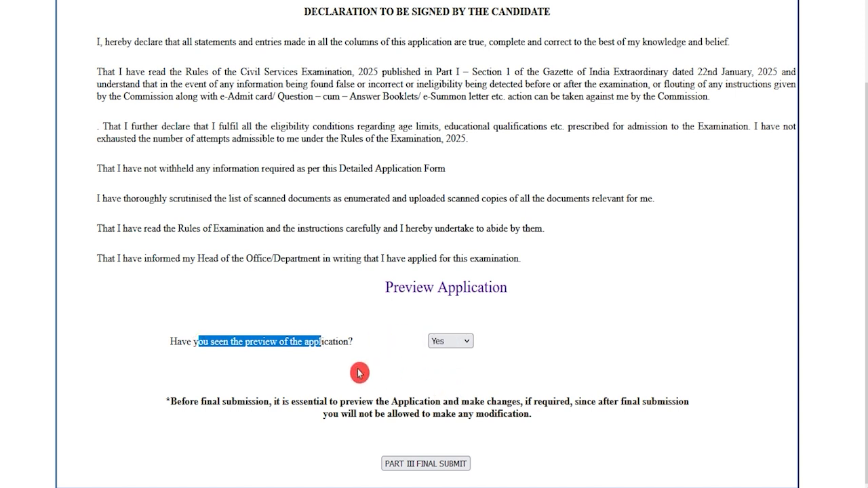
{"action": "left_click", "coordinate": [453, 464]}
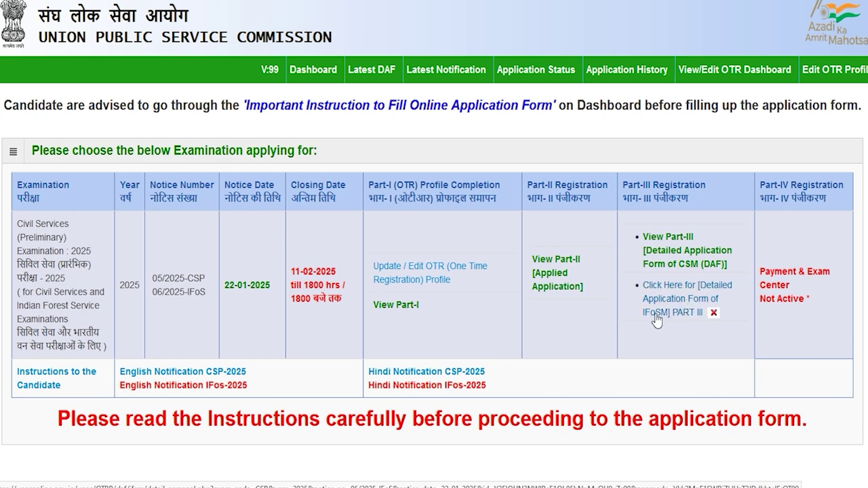
- In the IFoS Part III form, mark both father and mother as alive
{"action": "left_click", "coordinate": [688, 316]}
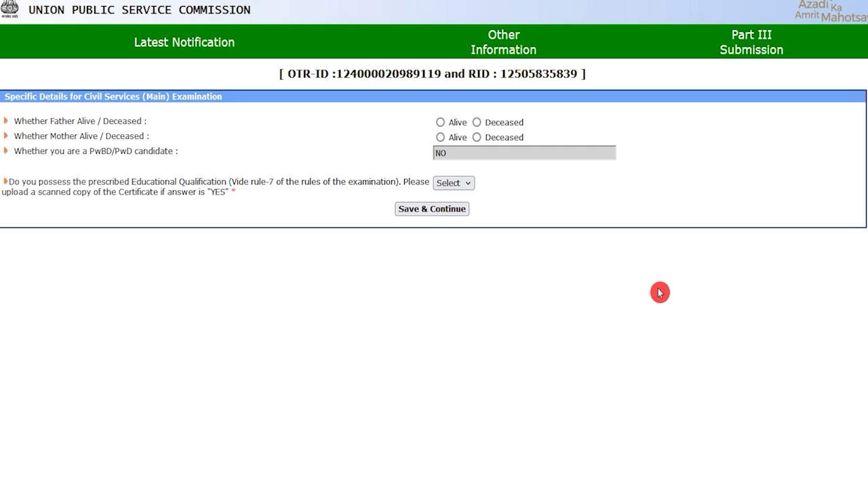
{"action": "left_click_drag", "start_coordinate": [59, 121], "coordinate": [94, 121]}
{"action": "double_click", "coordinate": [105, 121]}
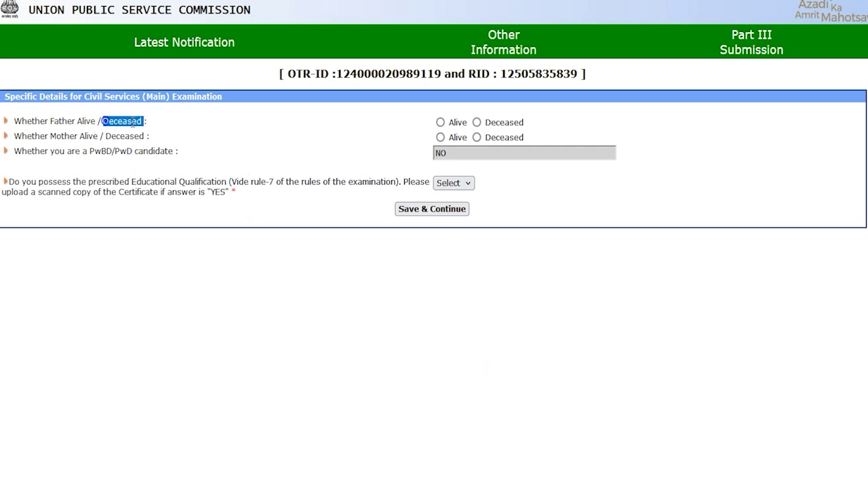
{"action": "left_click", "coordinate": [440, 123]}
{"action": "left_click", "coordinate": [288, 130]}
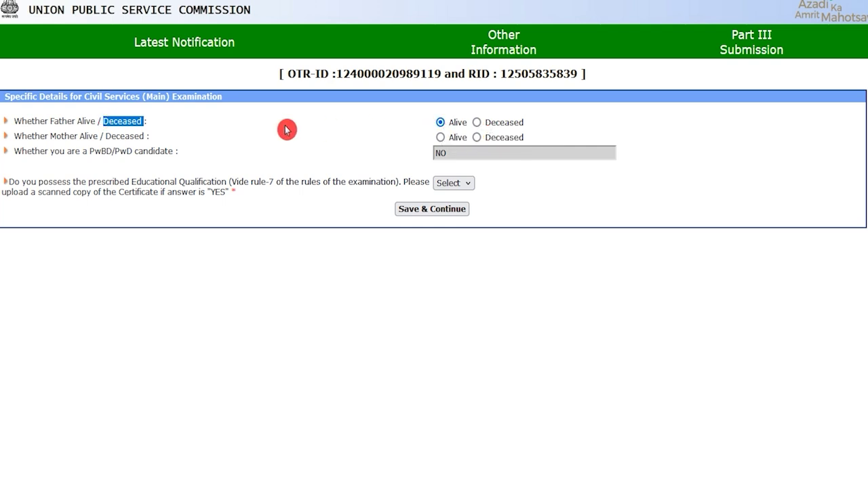
{"action": "double_click", "coordinate": [54, 136]}
{"action": "left_click", "coordinate": [440, 138]}
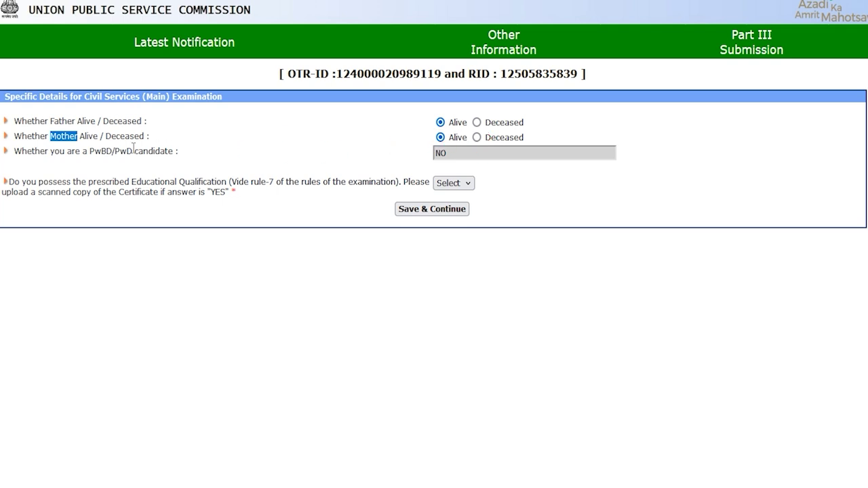
- Answer Yes to holding the required educational qualification and save the Civil Services (Main) details
{"action": "left_click_drag", "start_coordinate": [52, 151], "coordinate": [157, 151]}
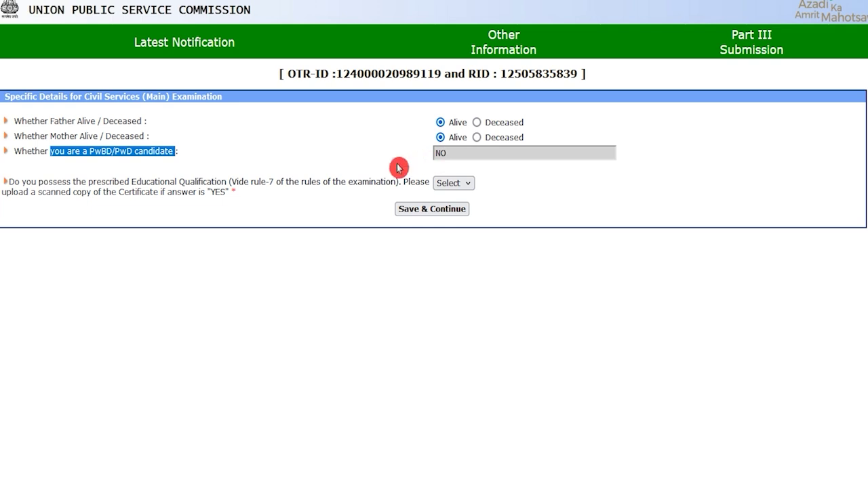
{"action": "left_click_drag", "start_coordinate": [140, 182], "coordinate": [215, 182]}
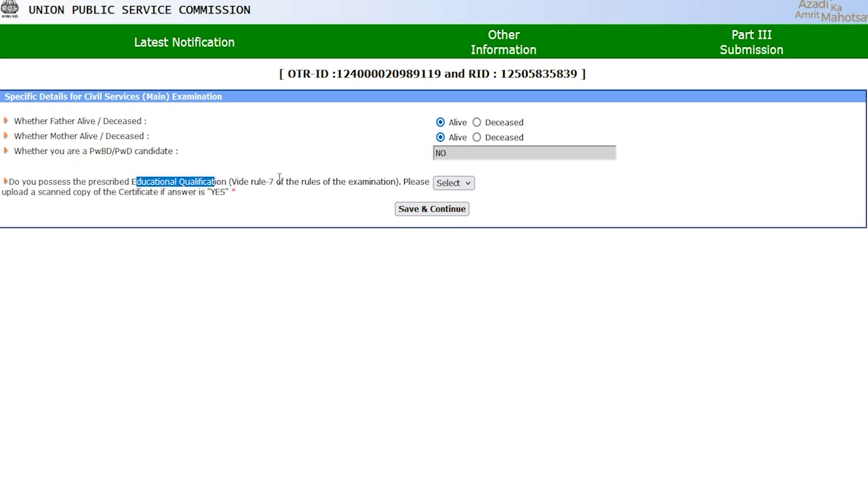
{"action": "left_click", "coordinate": [452, 184]}
{"action": "left_click", "coordinate": [449, 218]}
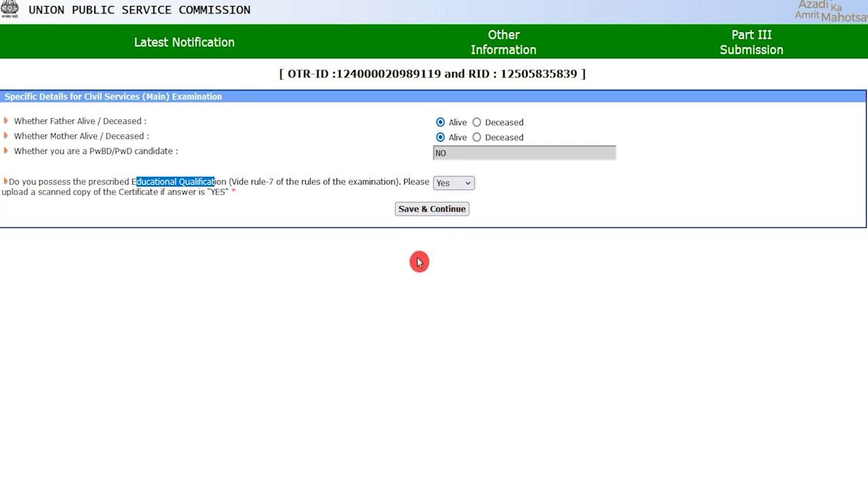
{"action": "left_click", "coordinate": [436, 212]}
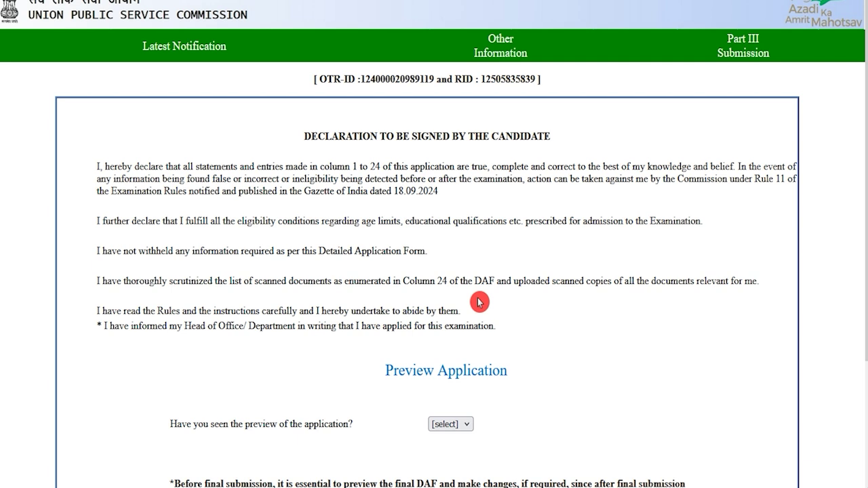
- Answer Yes to 'Have you seen the preview of the application?' on the IFoS declaration page
{"action": "scroll", "coordinate": [392, 305], "scroll_direction": "down", "scroll_amount": 2}
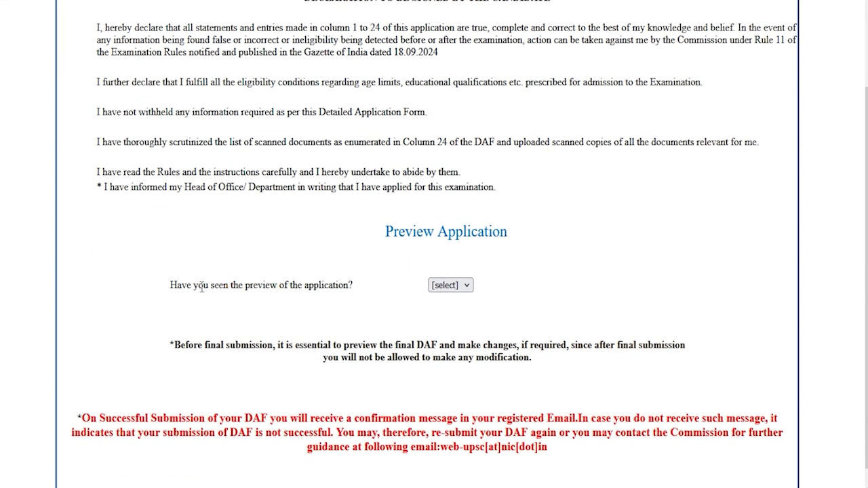
{"action": "left_click_drag", "start_coordinate": [196, 286], "coordinate": [333, 285]}
{"action": "left_click", "coordinate": [439, 283]}
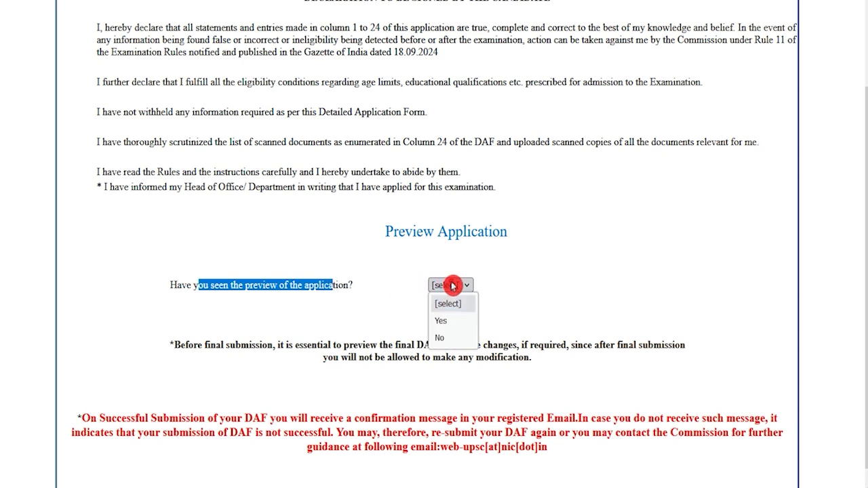
{"action": "left_click", "coordinate": [445, 320]}
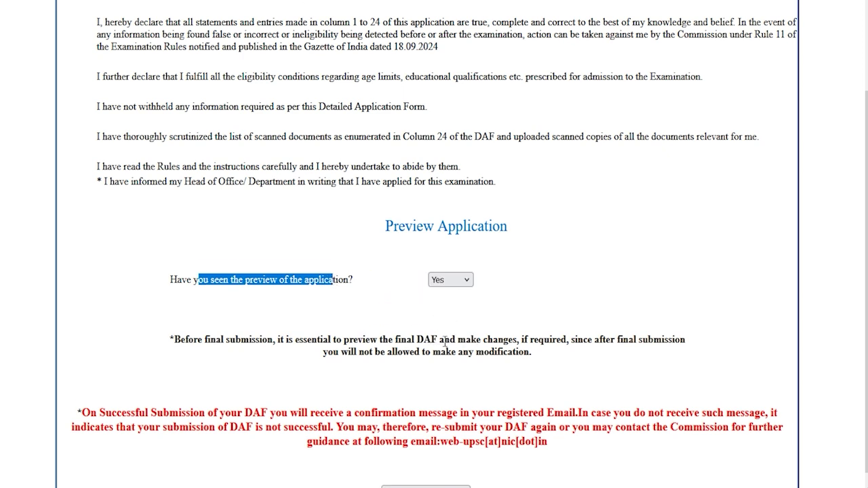
{"action": "scroll", "coordinate": [445, 343], "scroll_direction": "down", "scroll_amount": 1}
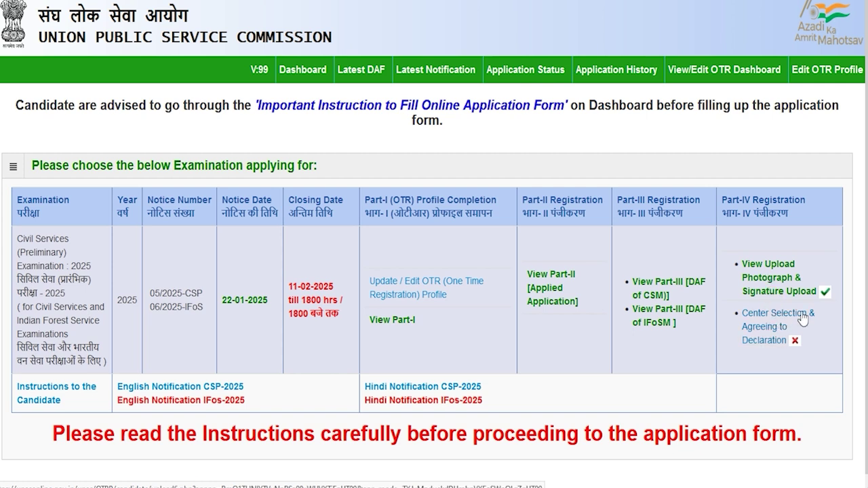
- In Part-IV, select Dehradun as examination centre, agree to the declaration, and finally submit
{"action": "left_click", "coordinate": [766, 340]}
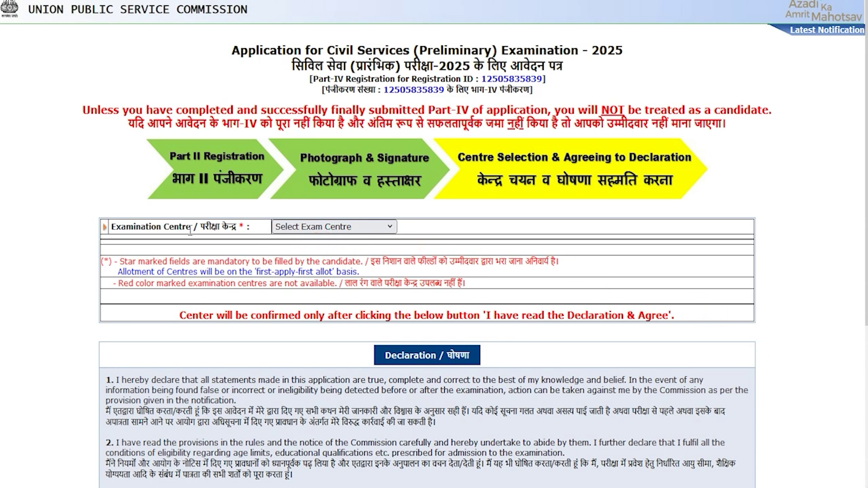
{"action": "left_click_drag", "start_coordinate": [201, 227], "coordinate": [266, 228]}
{"action": "left_click", "coordinate": [285, 226]}
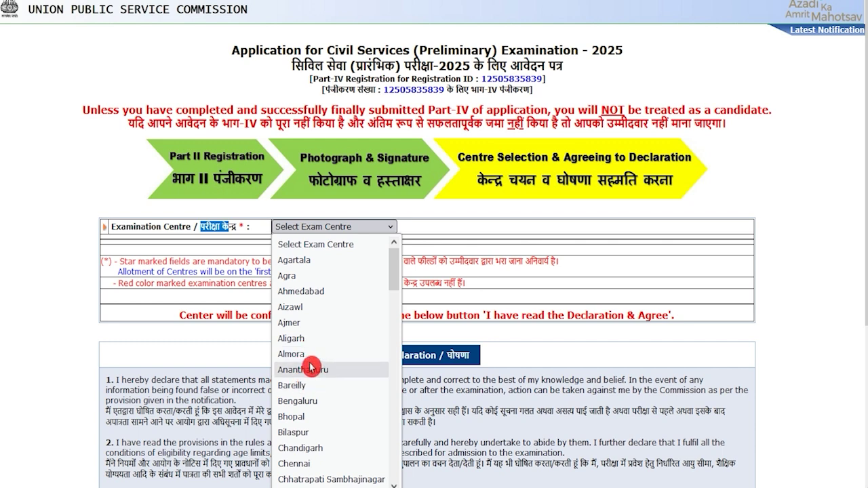
{"action": "scroll", "coordinate": [305, 339], "scroll_direction": "down", "scroll_amount": 4}
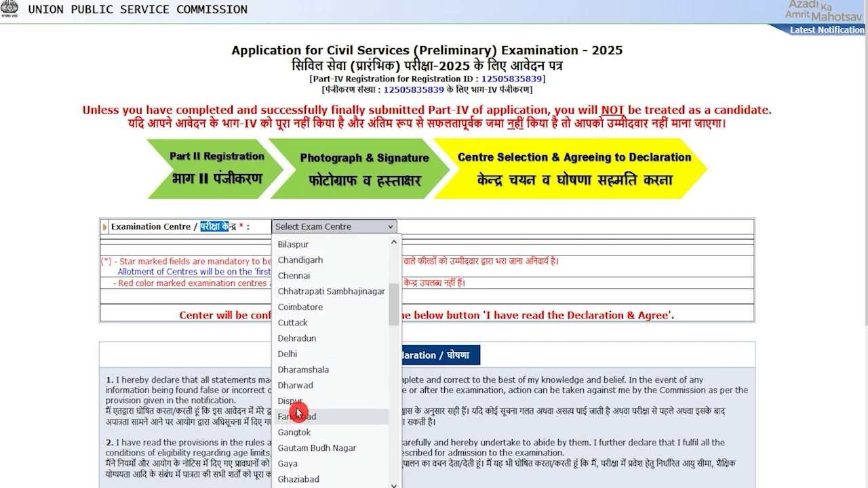
{"action": "left_click", "coordinate": [301, 339]}
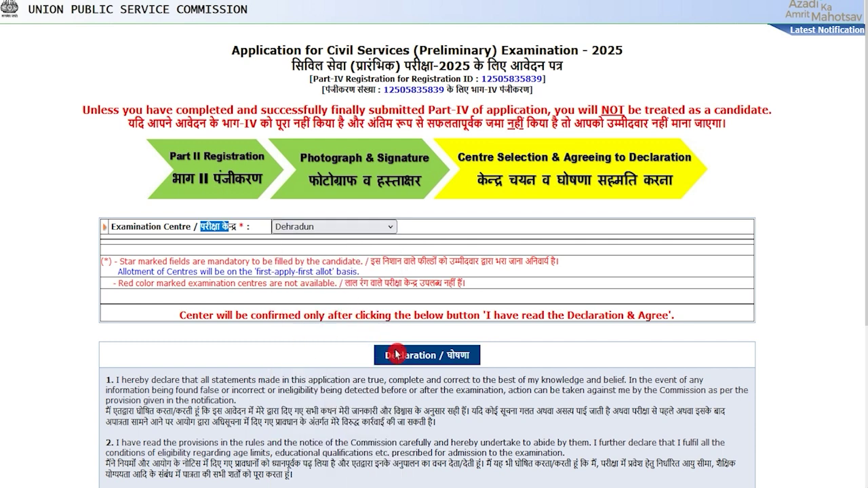
{"action": "scroll", "coordinate": [437, 356], "scroll_direction": "down", "scroll_amount": 3}
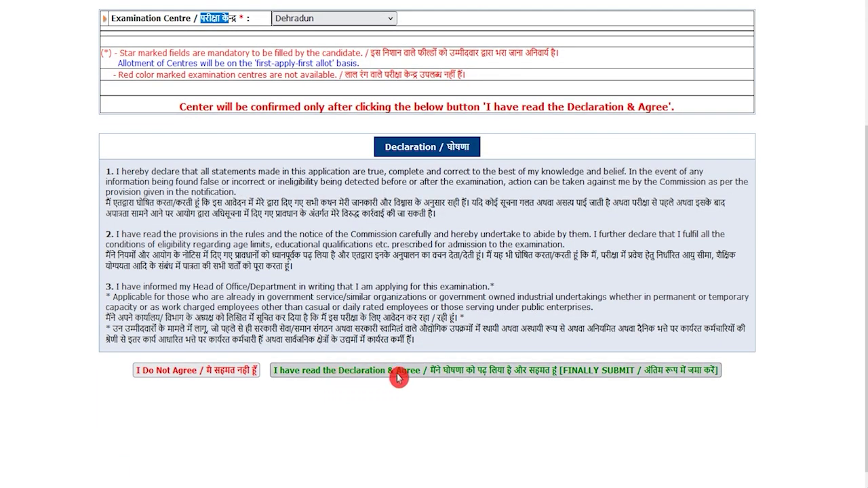
{"action": "left_click", "coordinate": [505, 382]}
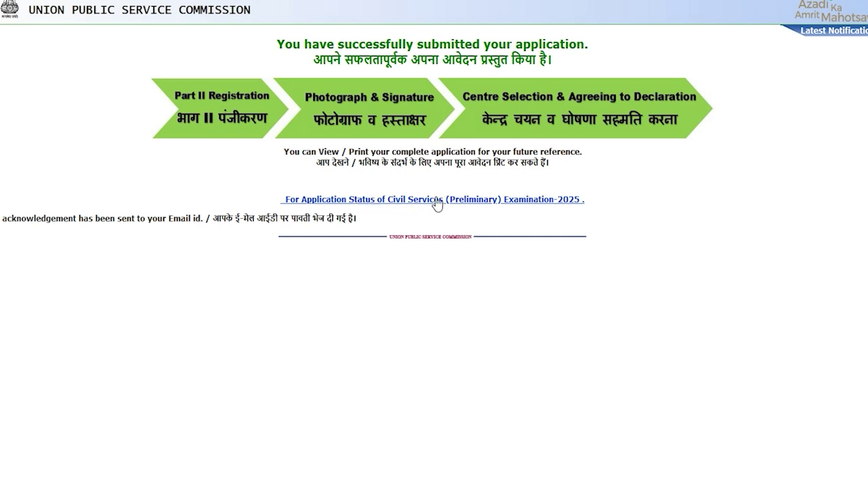
- Open the Civil Services (Preliminary) Examination-2025 application status and review the exam entries
{"action": "left_click", "coordinate": [532, 201]}
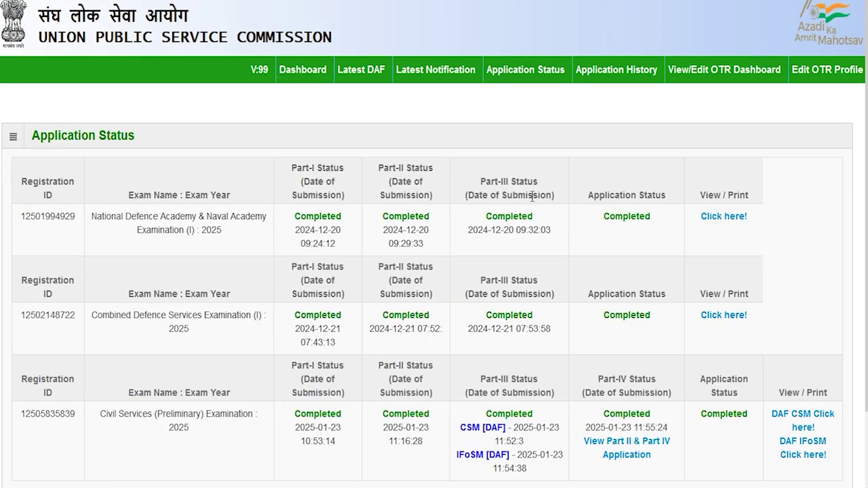
{"action": "scroll", "coordinate": [437, 278], "scroll_direction": "down", "scroll_amount": 1}
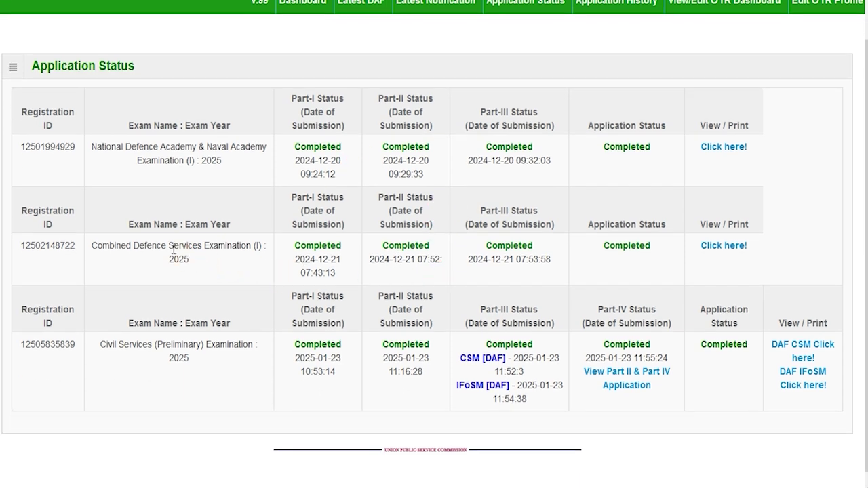
{"action": "left_click_drag", "start_coordinate": [143, 348], "coordinate": [167, 347]}
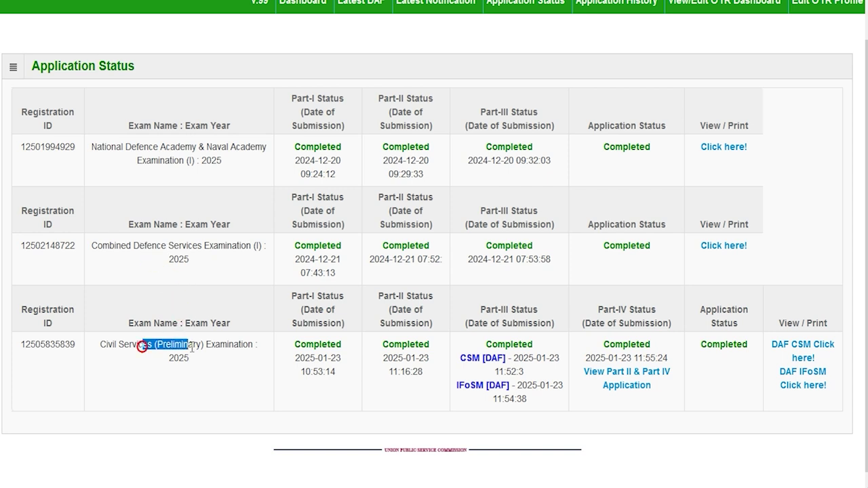
{"action": "left_click_drag", "start_coordinate": [181, 245], "coordinate": [237, 245]}
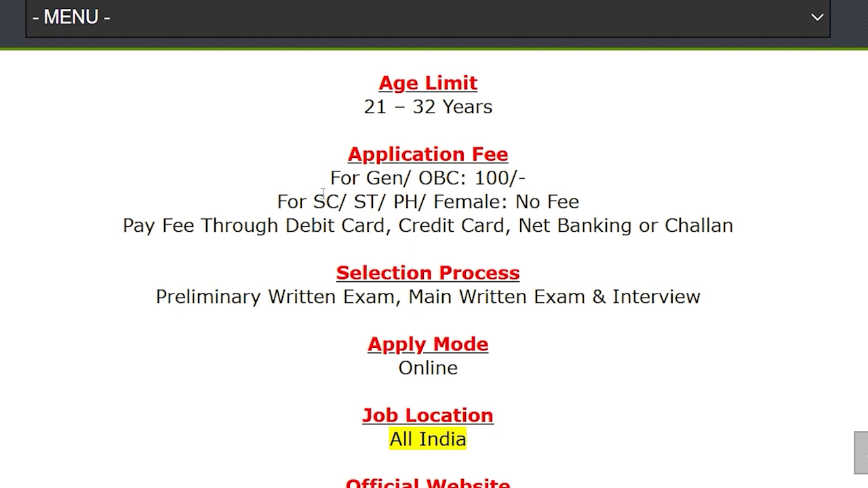
{"action": "left_click_drag", "start_coordinate": [314, 202], "coordinate": [578, 203]}
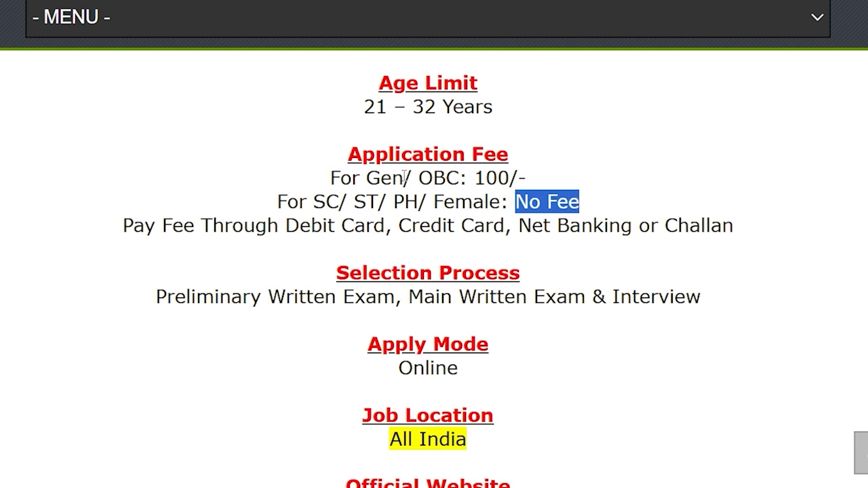
{"action": "left_click_drag", "start_coordinate": [366, 179], "coordinate": [527, 177]}
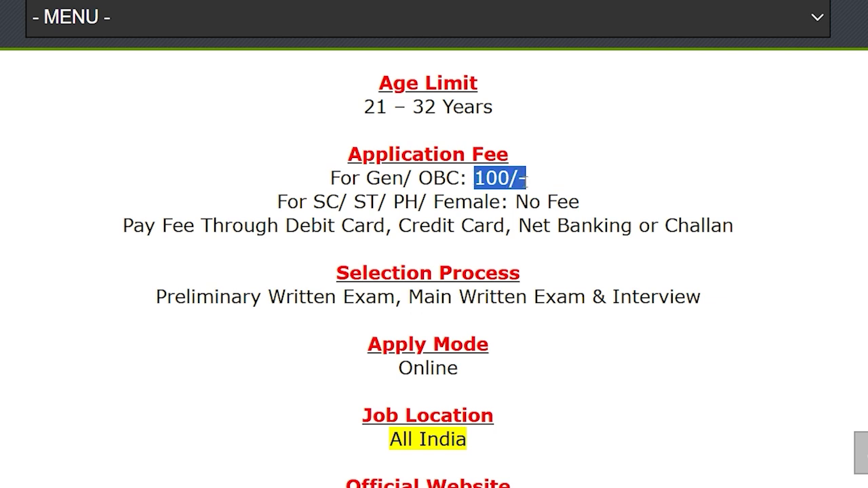
{"action": "left_click_drag", "start_coordinate": [298, 225], "coordinate": [695, 228]}
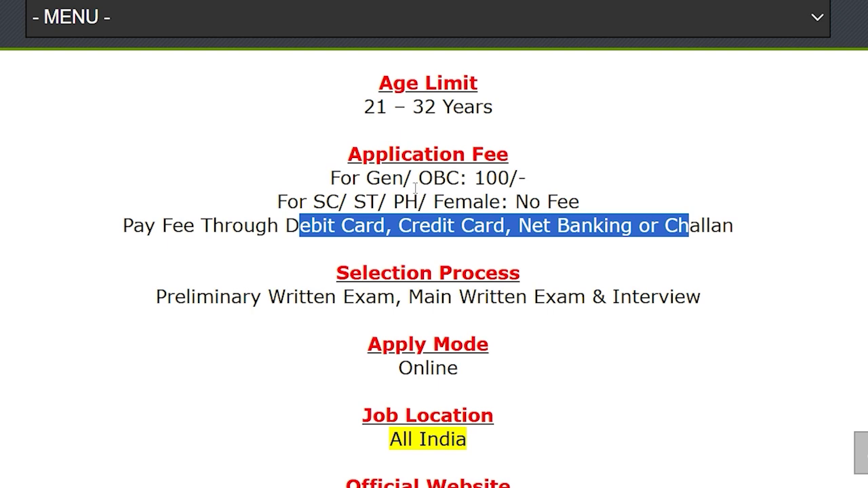
{"action": "left_click_drag", "start_coordinate": [380, 178], "coordinate": [460, 177]}
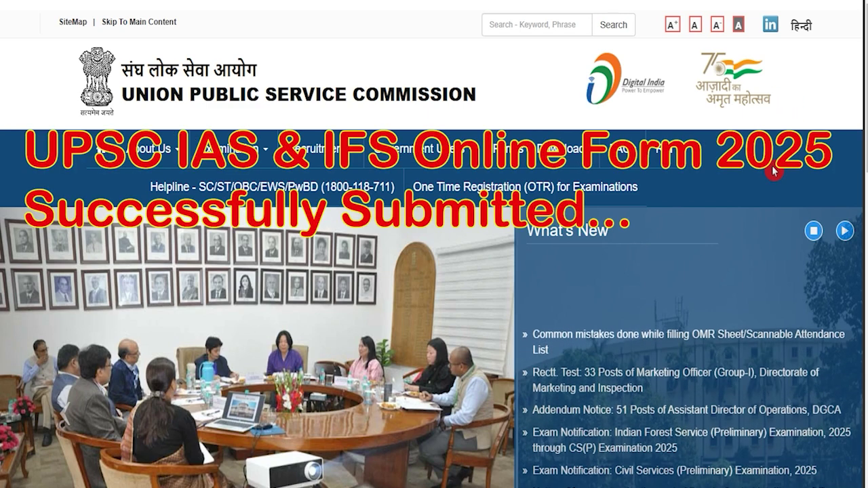
{"action": "scroll", "coordinate": [502, 263], "scroll_direction": "down", "scroll_amount": 5}
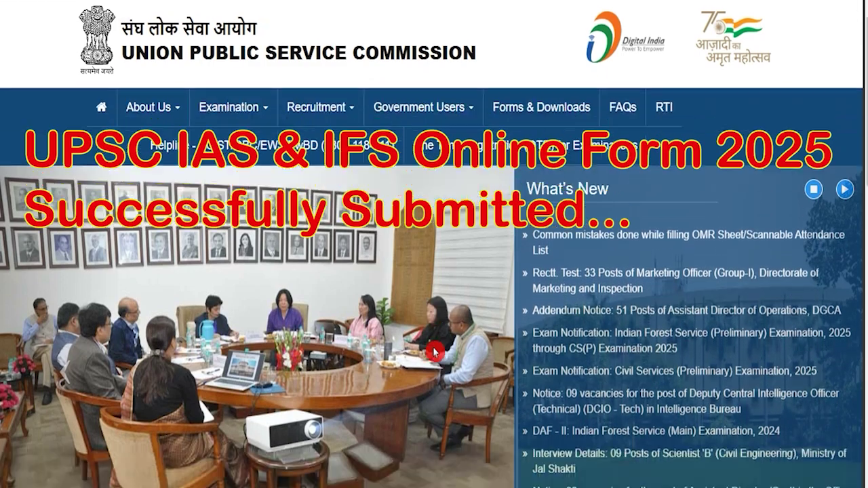
{"action": "scroll", "coordinate": [476, 278], "scroll_direction": "up", "scroll_amount": 5}
{"action": "left_click", "coordinate": [476, 278]}
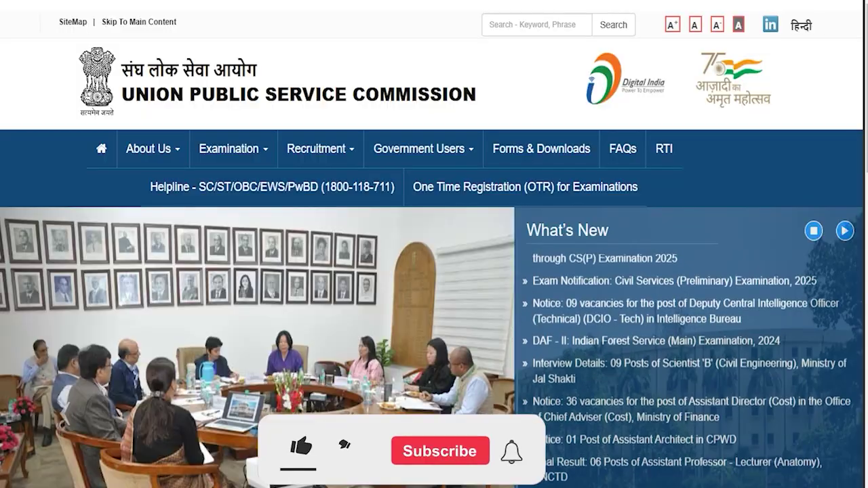
{"action": "mouse_move", "coordinate": [229, 148]}
{"action": "left_click", "coordinate": [821, 325]}
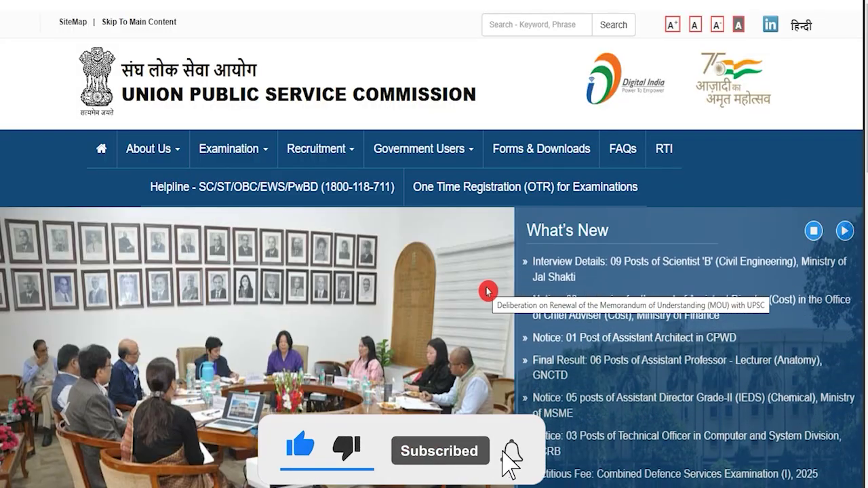
{"action": "scroll", "coordinate": [487, 292], "scroll_direction": "down", "scroll_amount": 3}
{"action": "scroll", "coordinate": [487, 291], "scroll_direction": "up", "scroll_amount": 3}
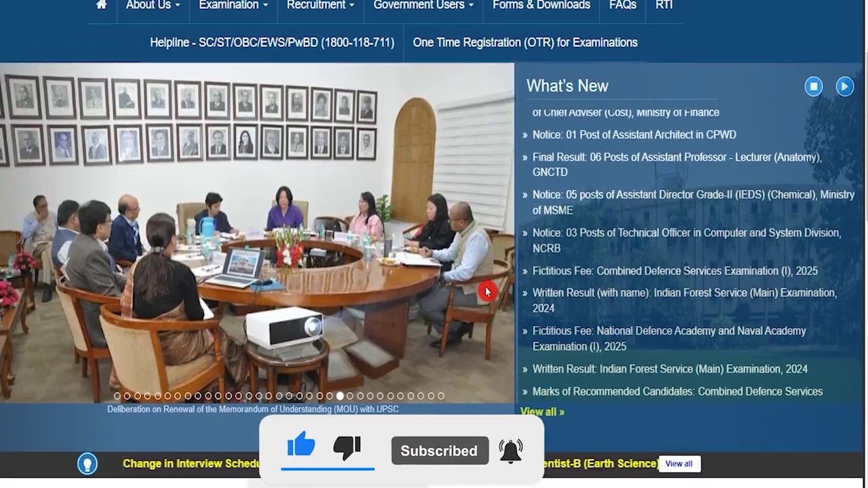